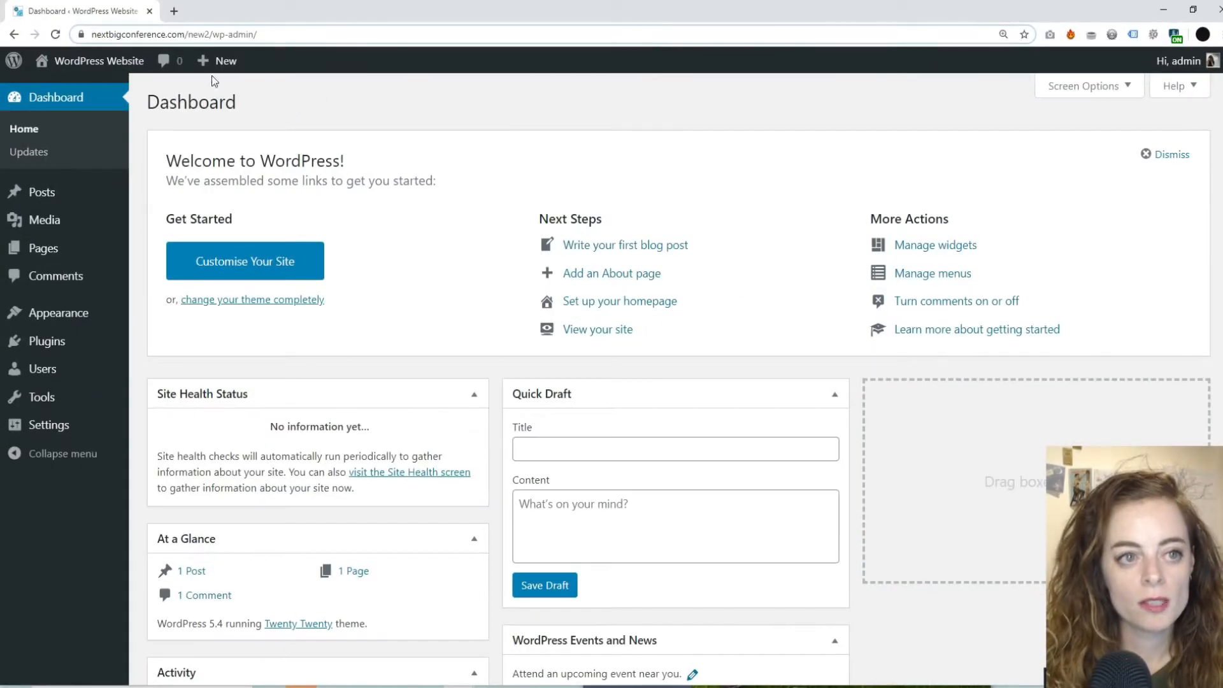
Open the live WordPress site in a new browser tab from the dashboard and switch to it
{"action": "mouse_move", "coordinate": [81, 65]}
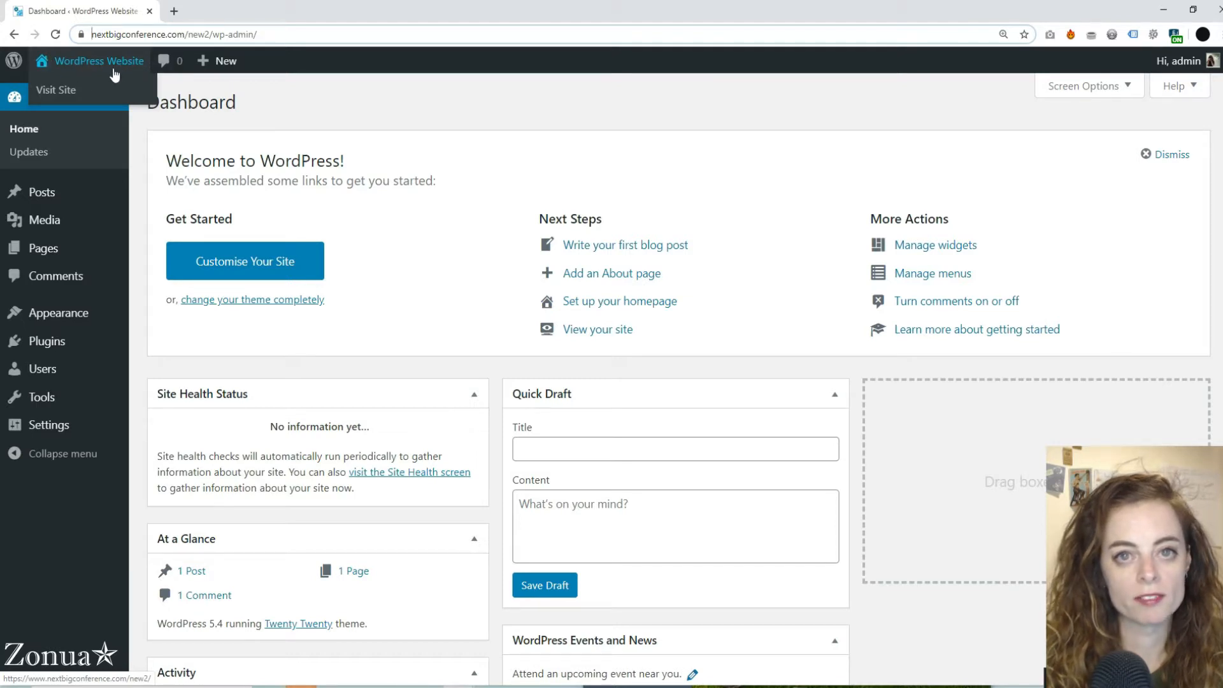
{"action": "right_click", "coordinate": [76, 96]}
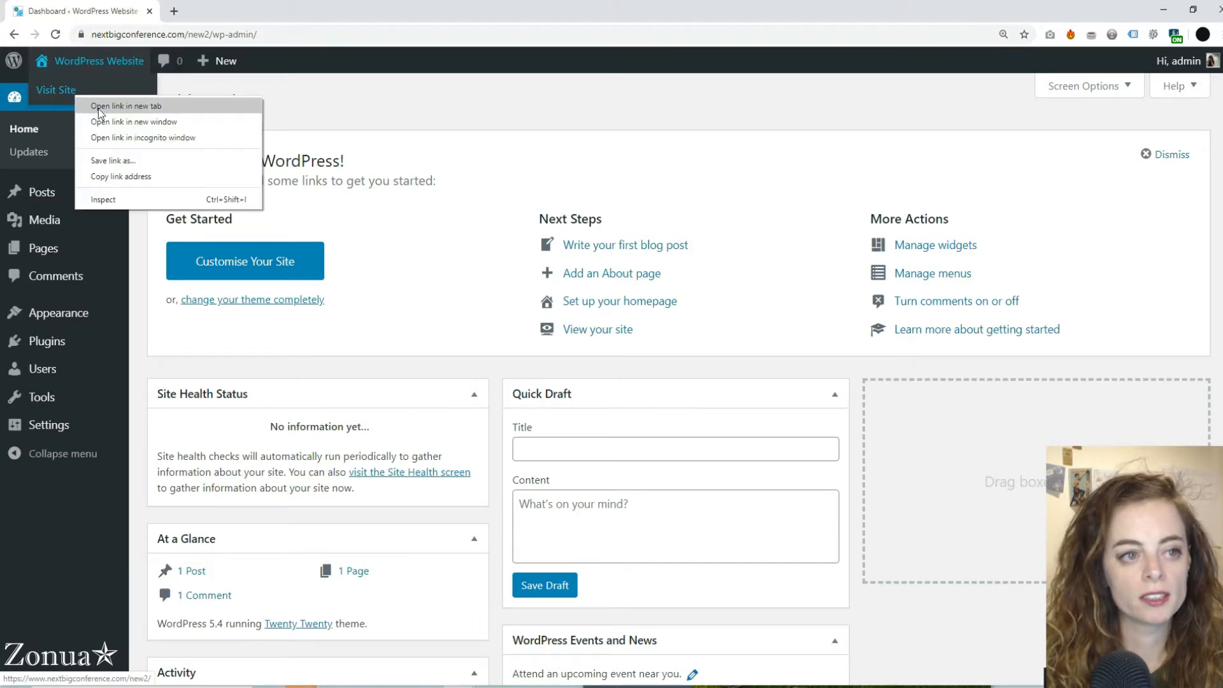
{"action": "left_click", "coordinate": [102, 107]}
{"action": "left_click", "coordinate": [225, 11]}
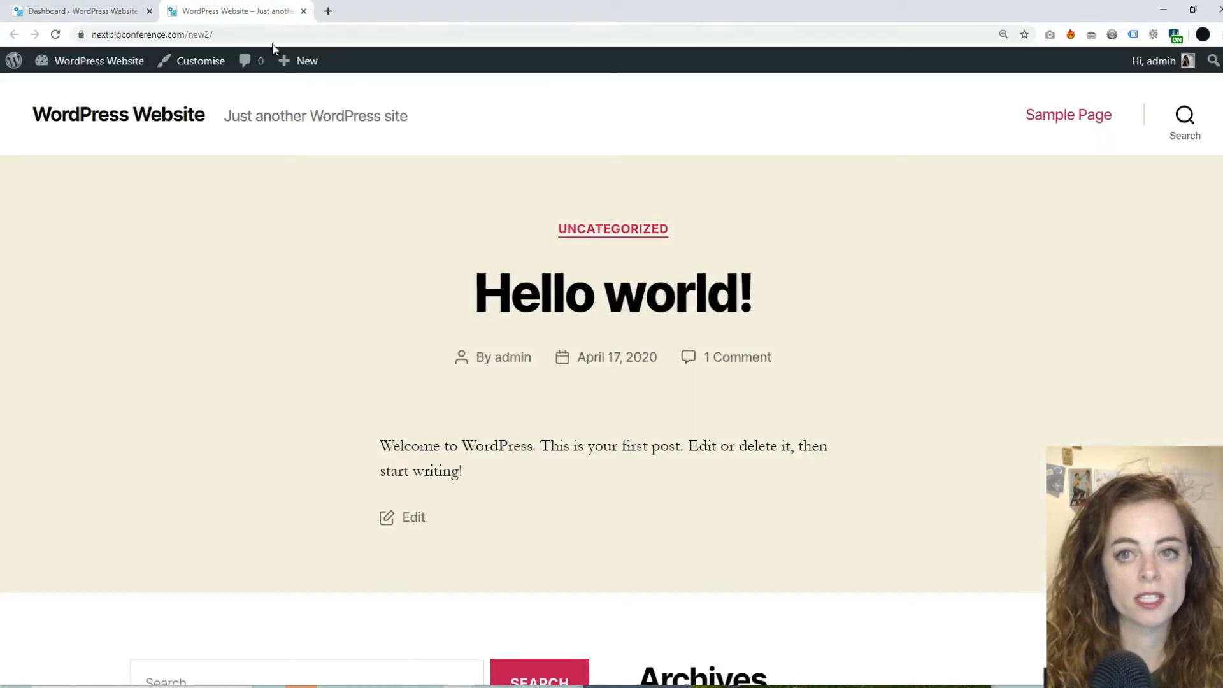
{"action": "left_click", "coordinate": [101, 9]}
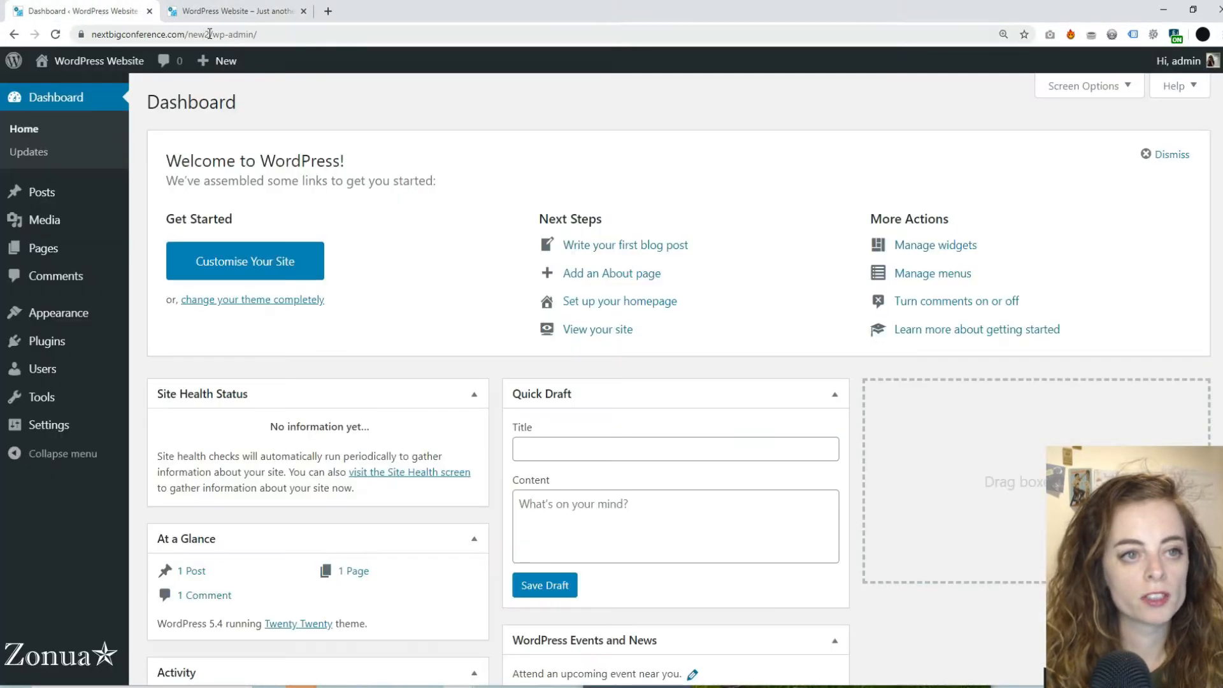
{"action": "left_click_drag", "start_coordinate": [214, 34], "coordinate": [63, 31]}
{"action": "key", "text": "ctrl+c"}
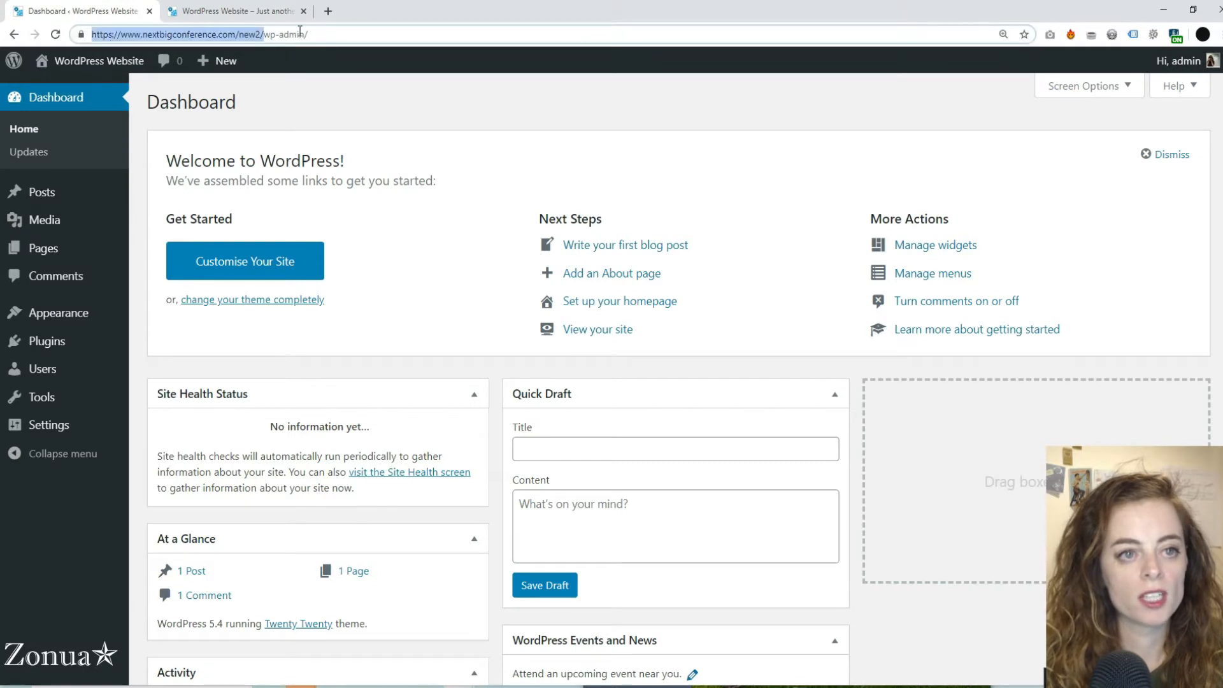
{"action": "left_click", "coordinate": [328, 11]}
{"action": "key", "text": "ctrl+v"}
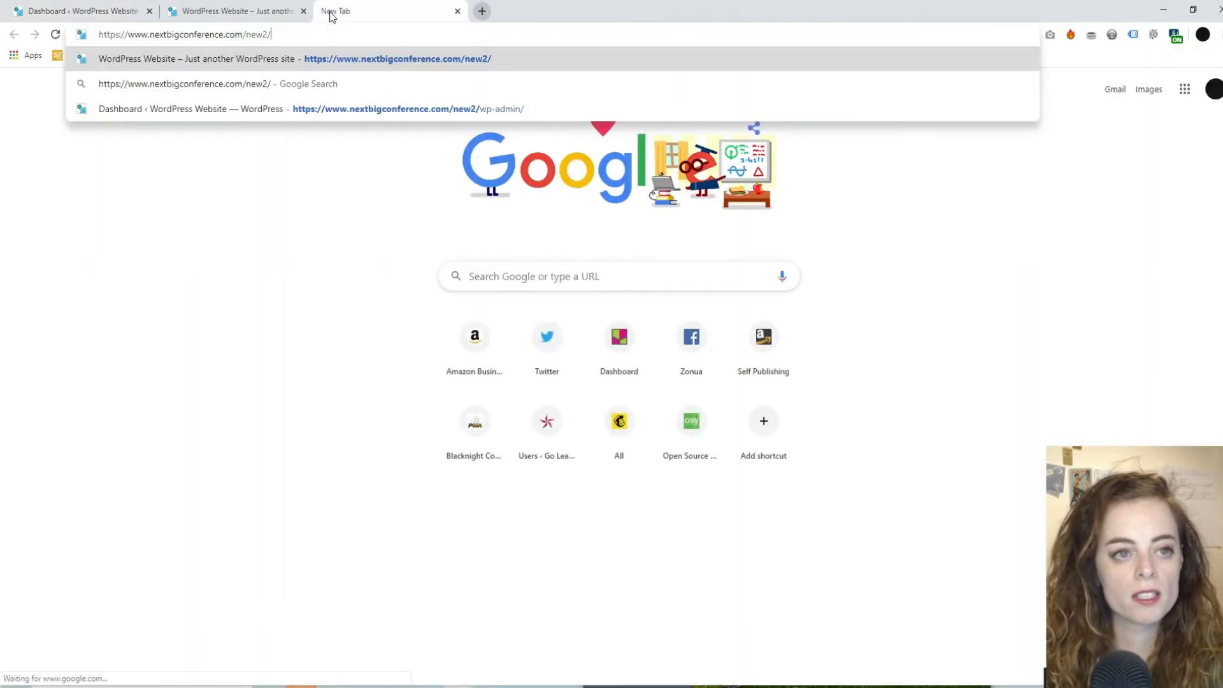
{"action": "key", "text": "Return"}
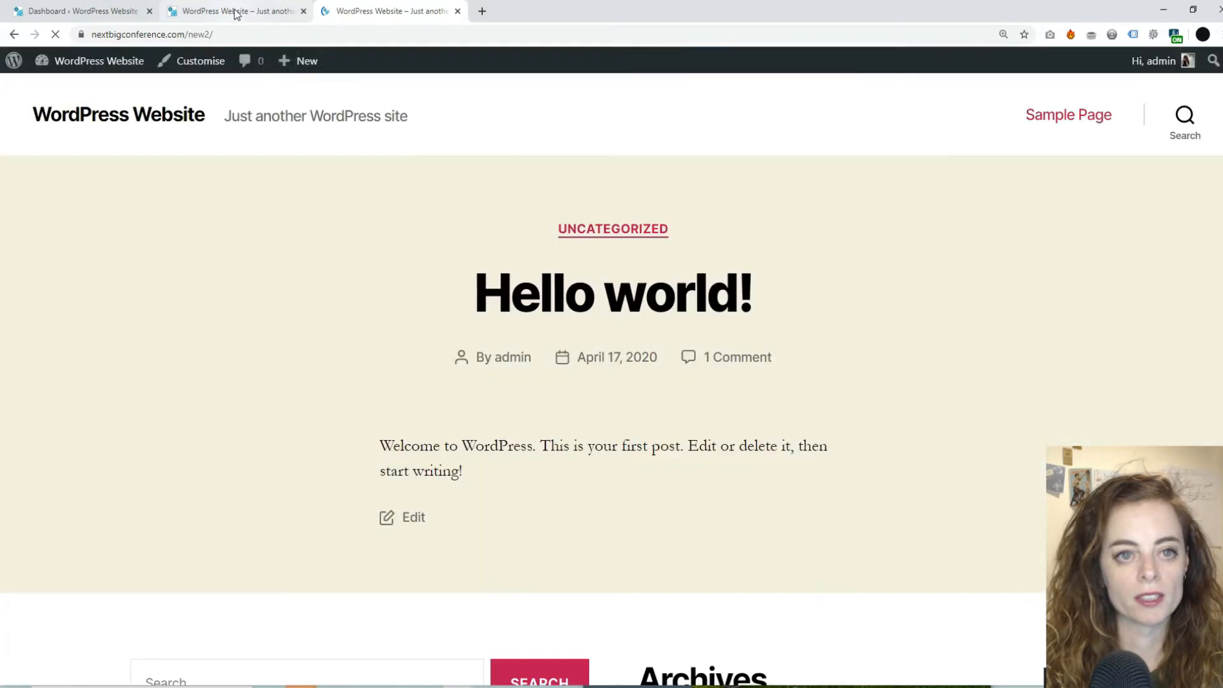
{"action": "left_click", "coordinate": [236, 14]}
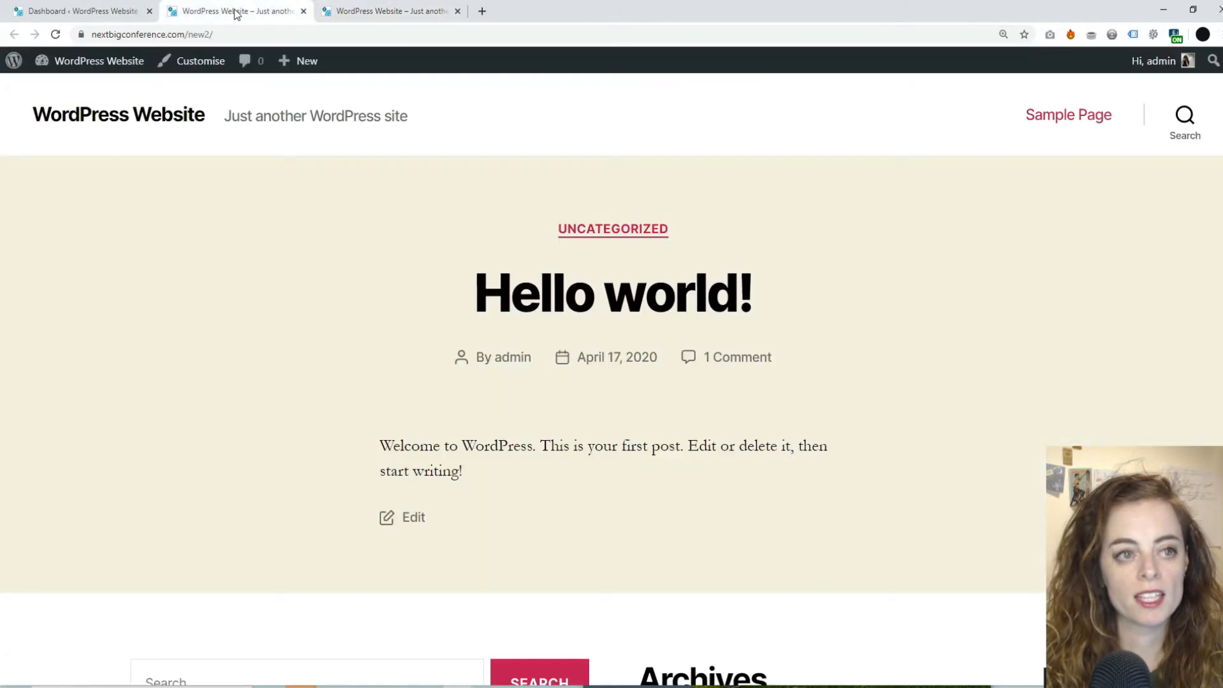
{"action": "left_click", "coordinate": [380, 8]}
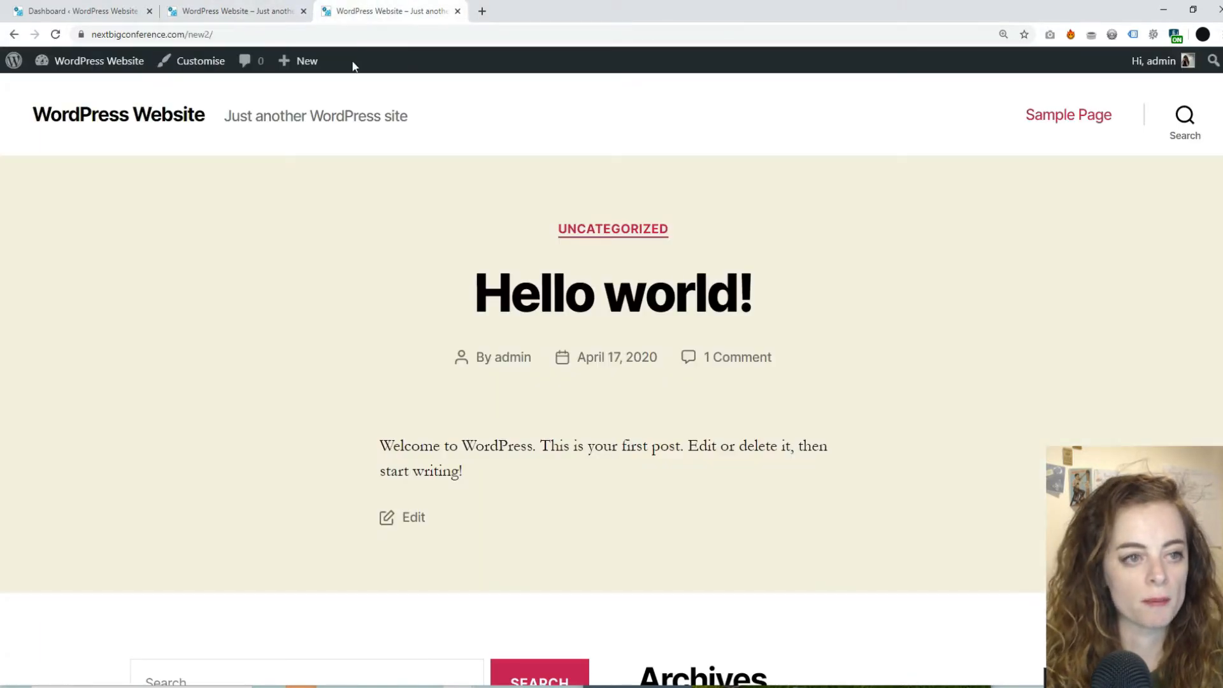
Return to the dashboard and look over the Posts, Media, Pages, Appearance and Plugins menu entries, the Users list and the Tools page
{"action": "left_click", "coordinate": [75, 9]}
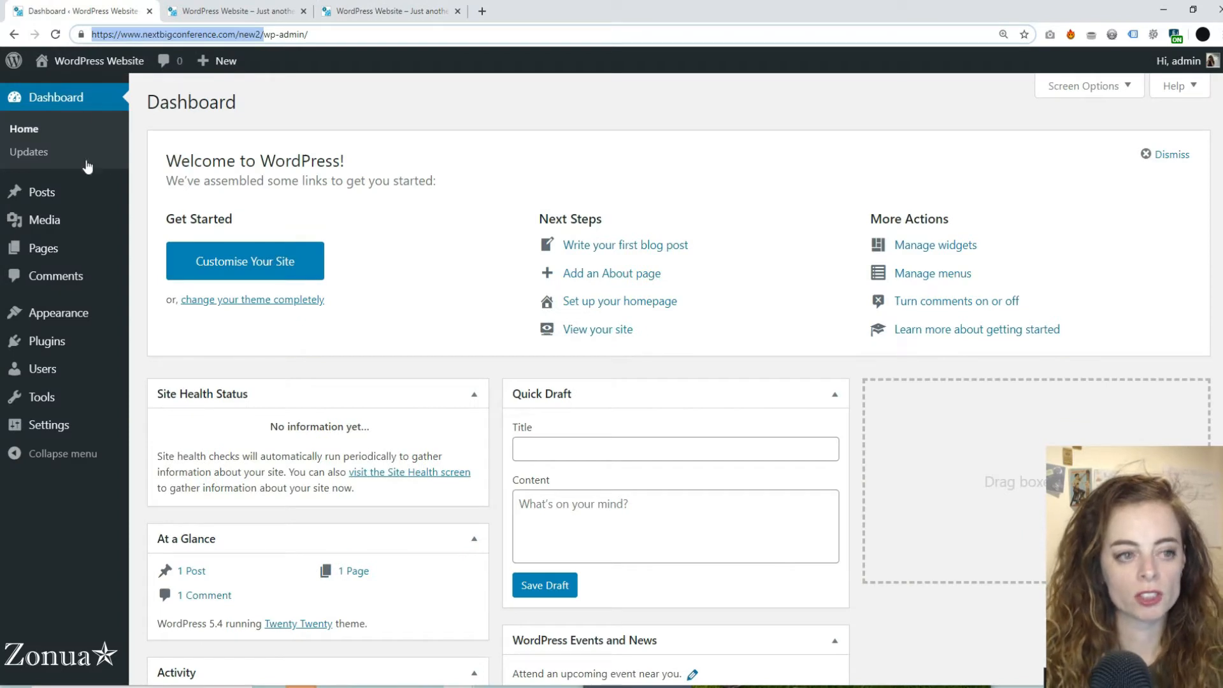
{"action": "mouse_move", "coordinate": [40, 186]}
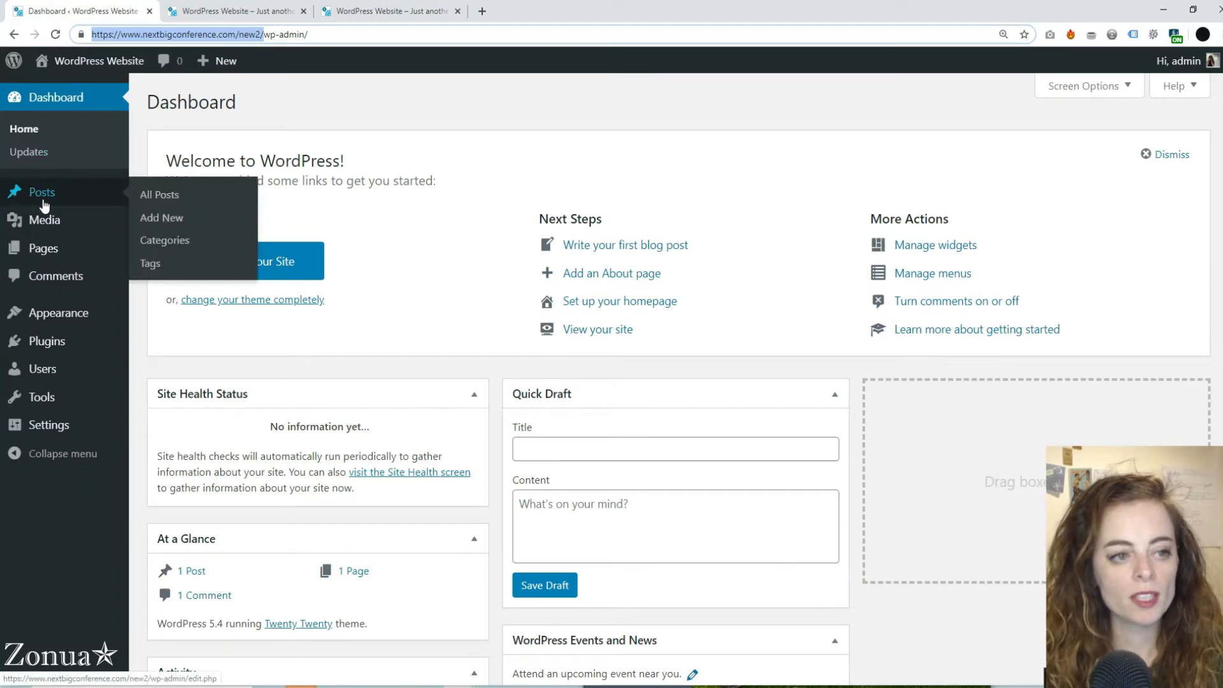
{"action": "mouse_move", "coordinate": [42, 212]}
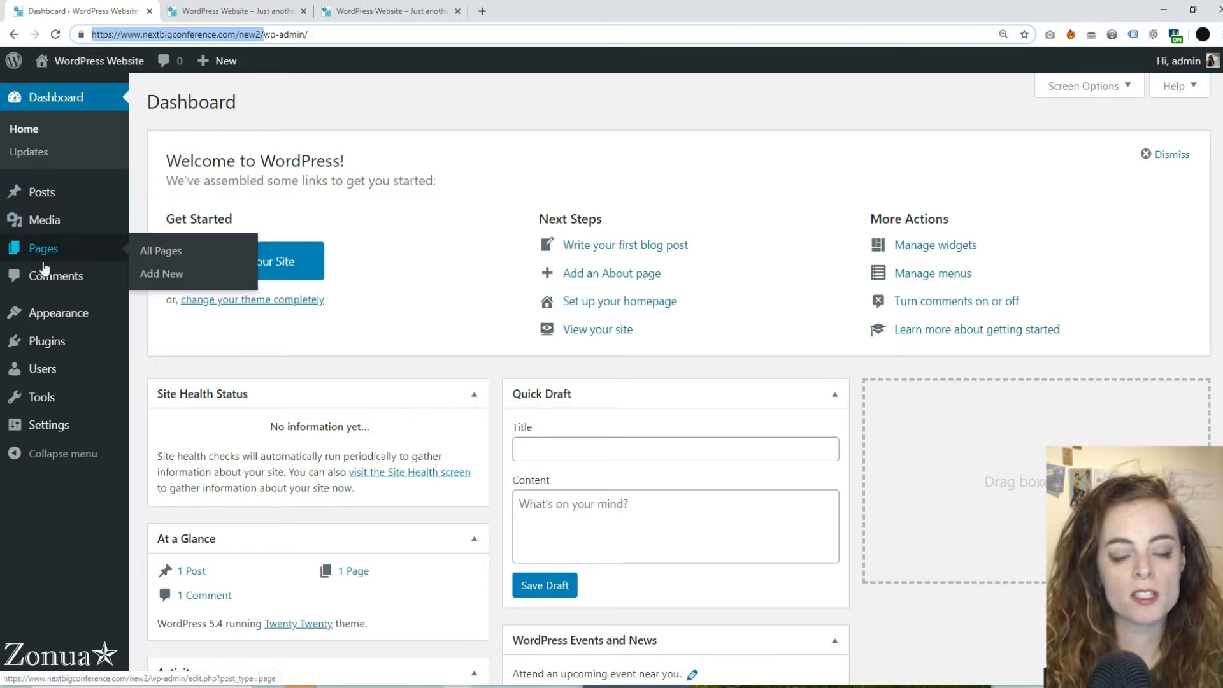
{"action": "mouse_move", "coordinate": [35, 233]}
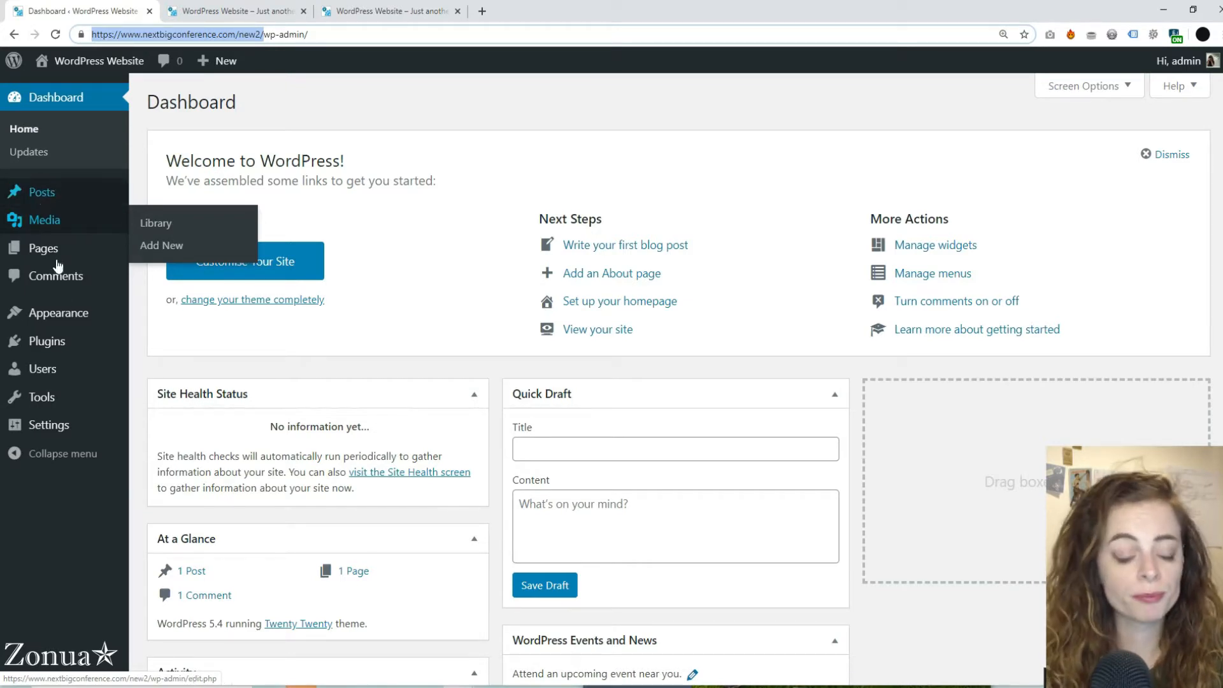
{"action": "mouse_move", "coordinate": [72, 318]}
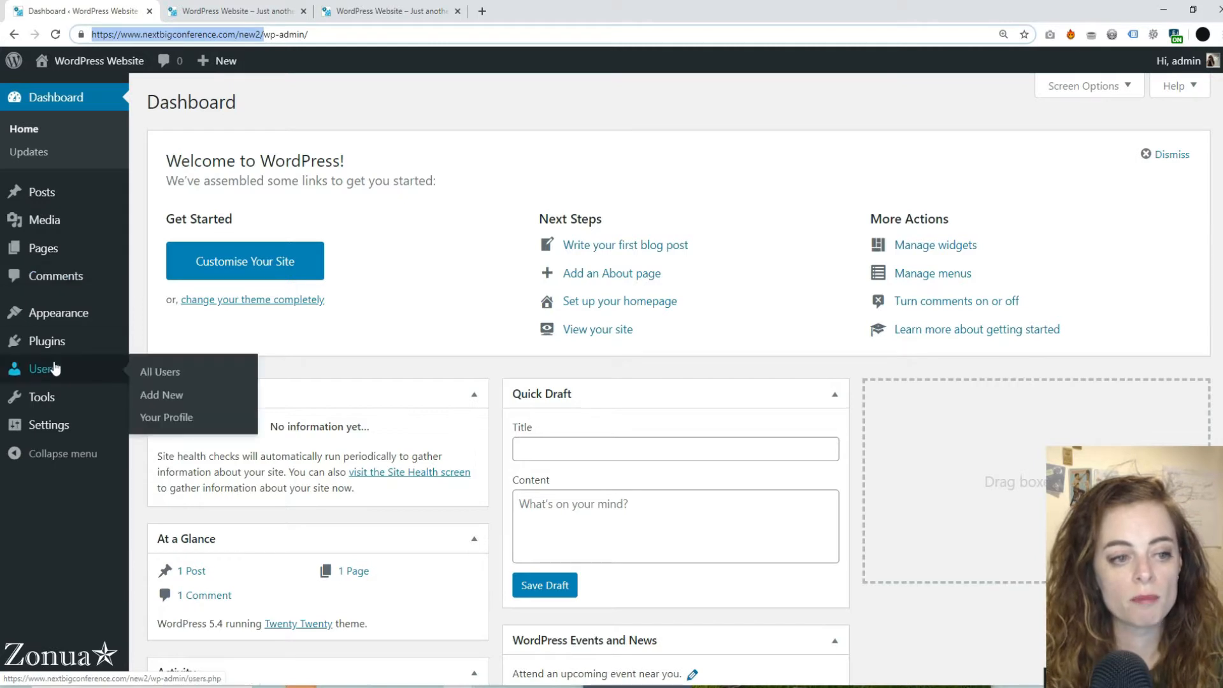
{"action": "mouse_move", "coordinate": [75, 344]}
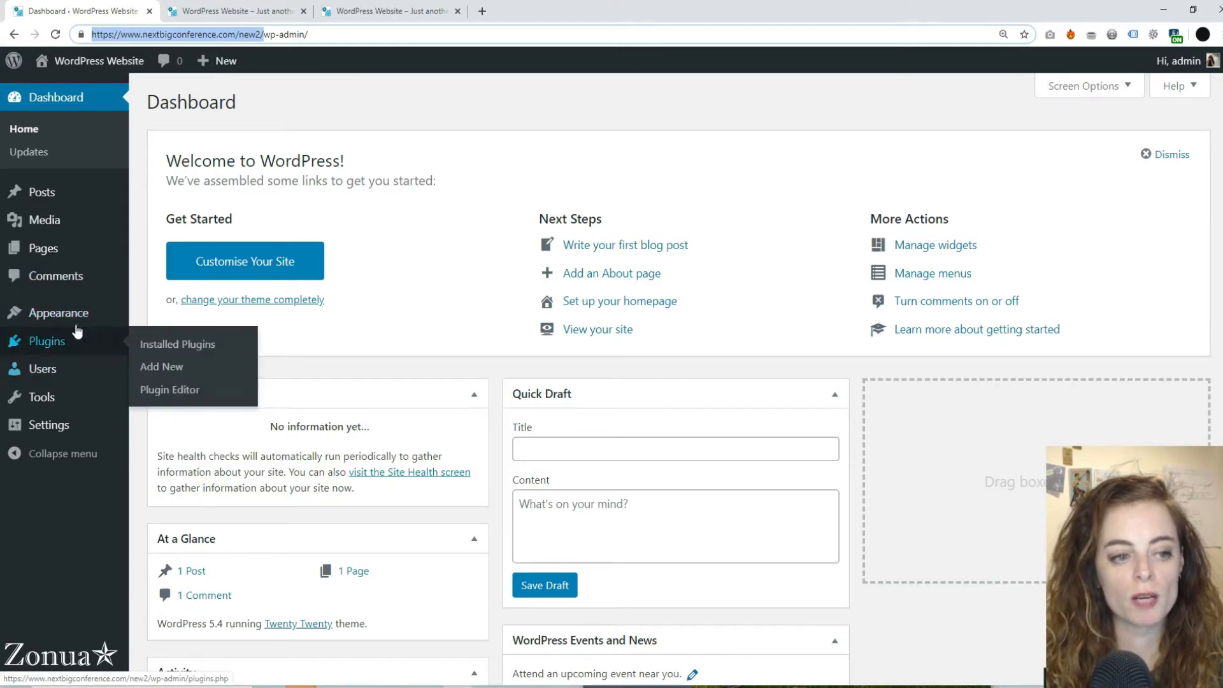
{"action": "mouse_move", "coordinate": [21, 370]}
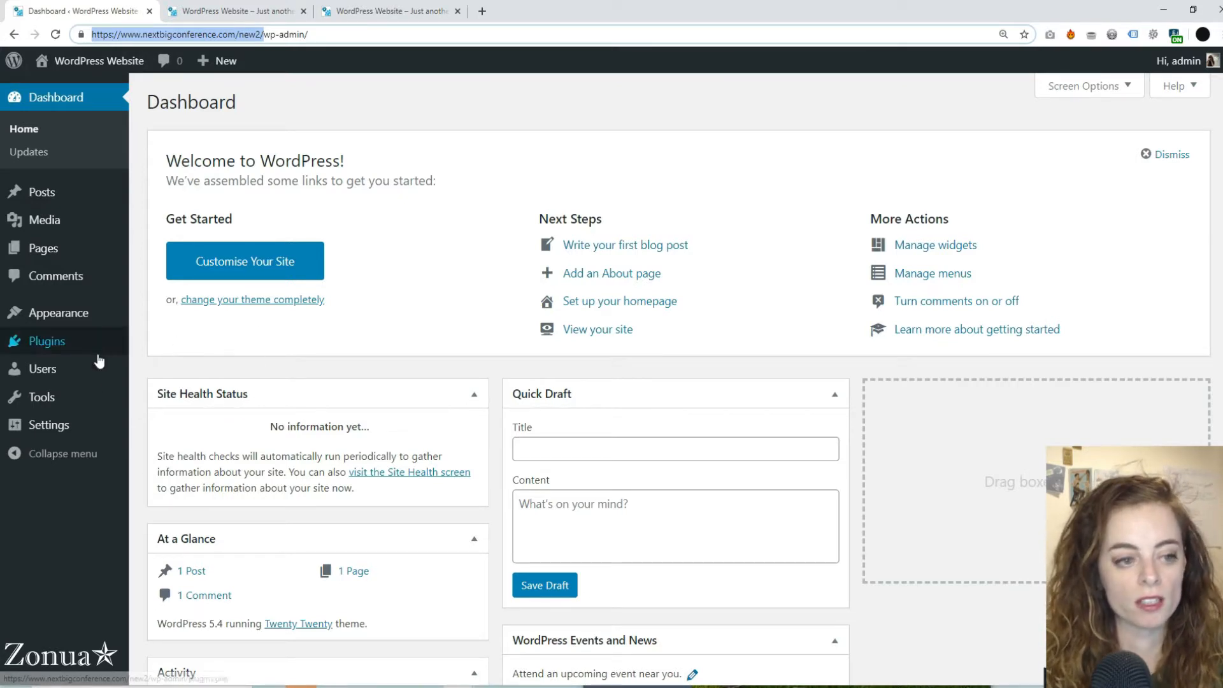
{"action": "left_click", "coordinate": [65, 379]}
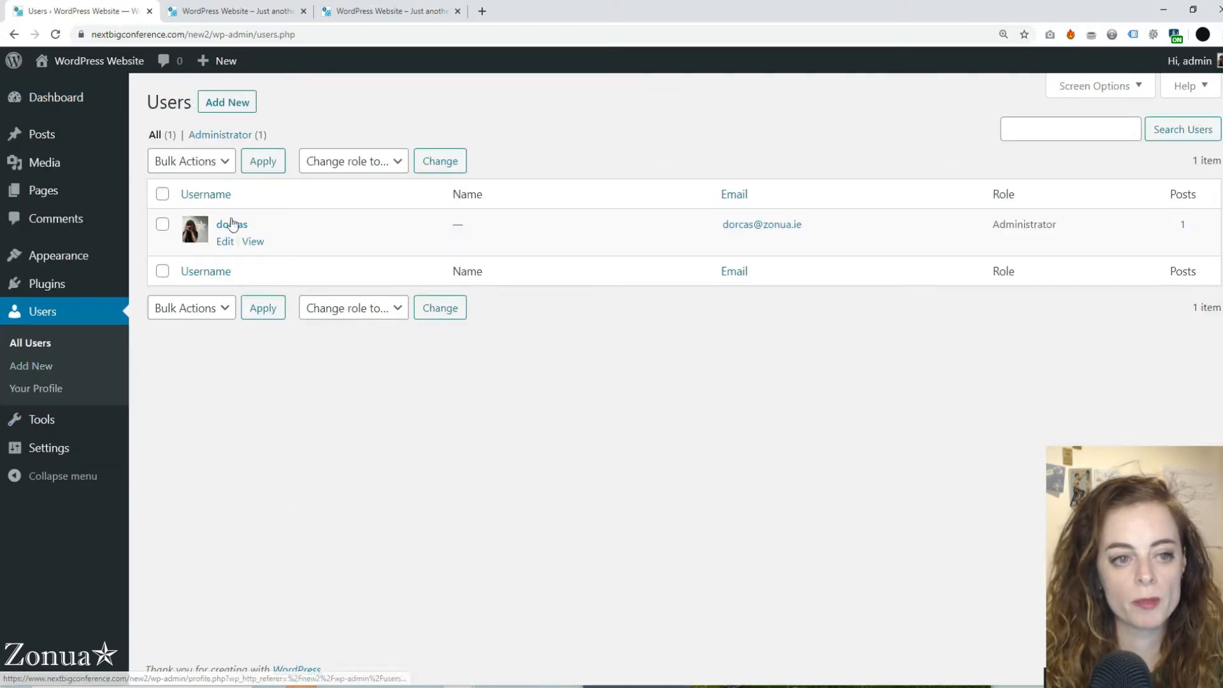
{"action": "left_click", "coordinate": [60, 428]}
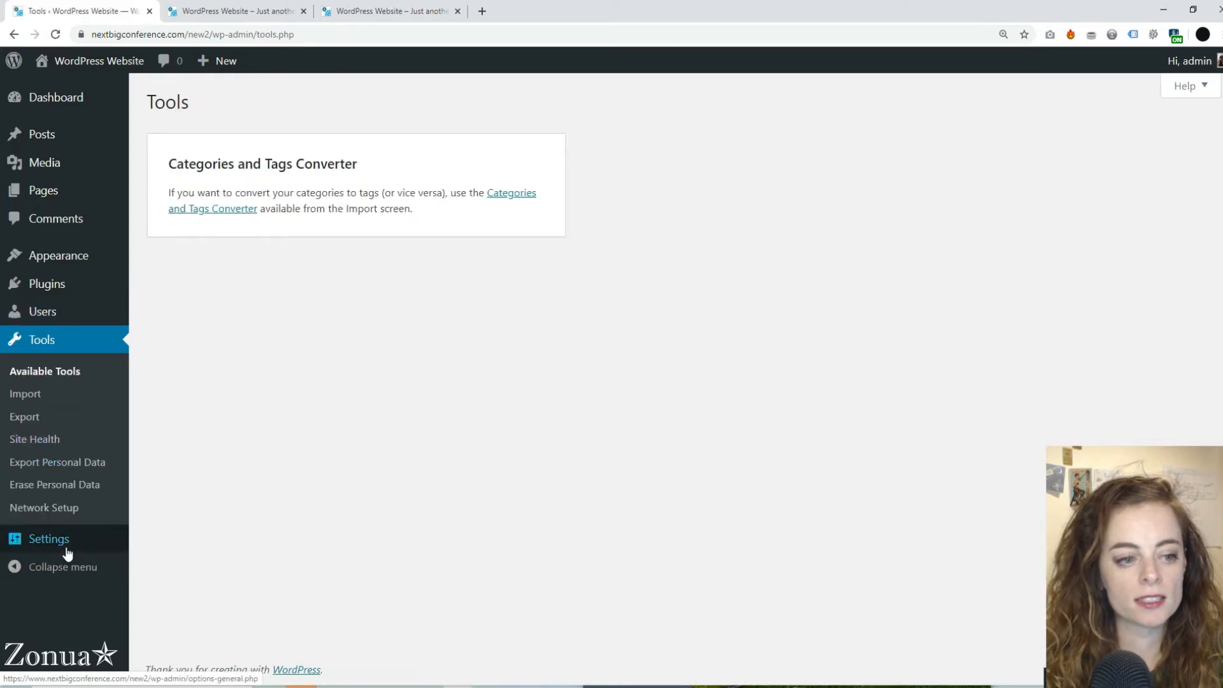
In the General Settings, set the Site Title to "Business Name" and clear the Tagline
{"action": "left_click", "coordinate": [127, 539]}
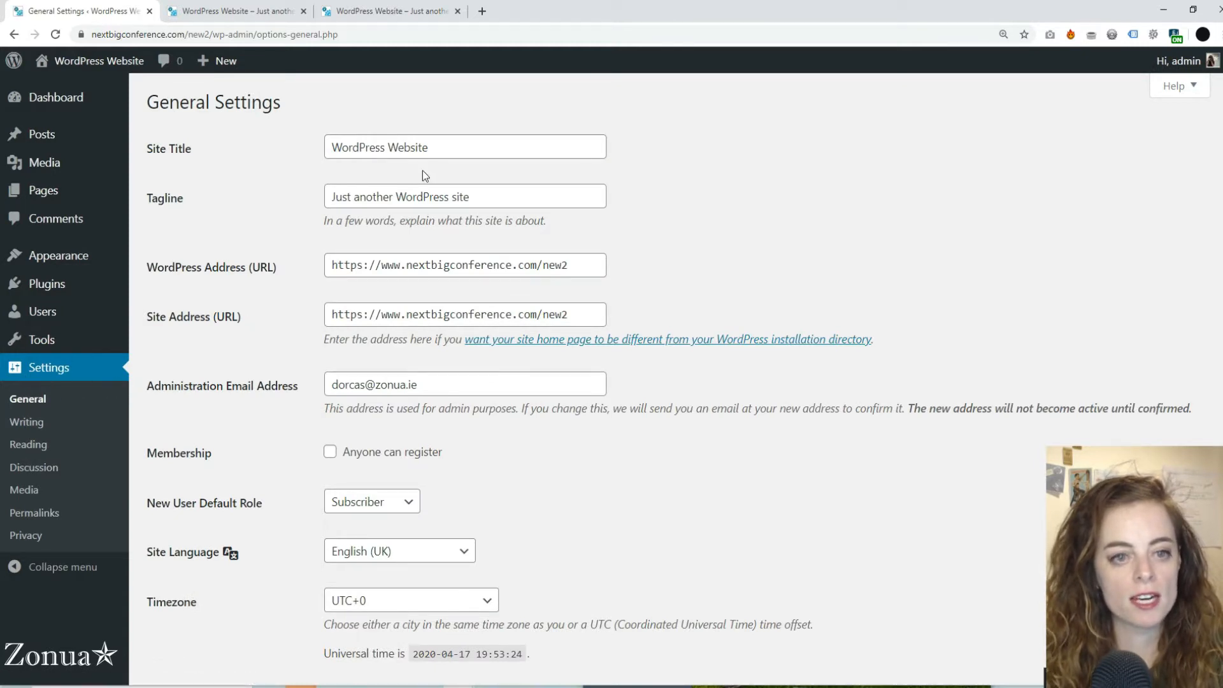
{"action": "left_click_drag", "start_coordinate": [428, 147], "coordinate": [299, 138]}
{"action": "left_click", "coordinate": [235, 11]}
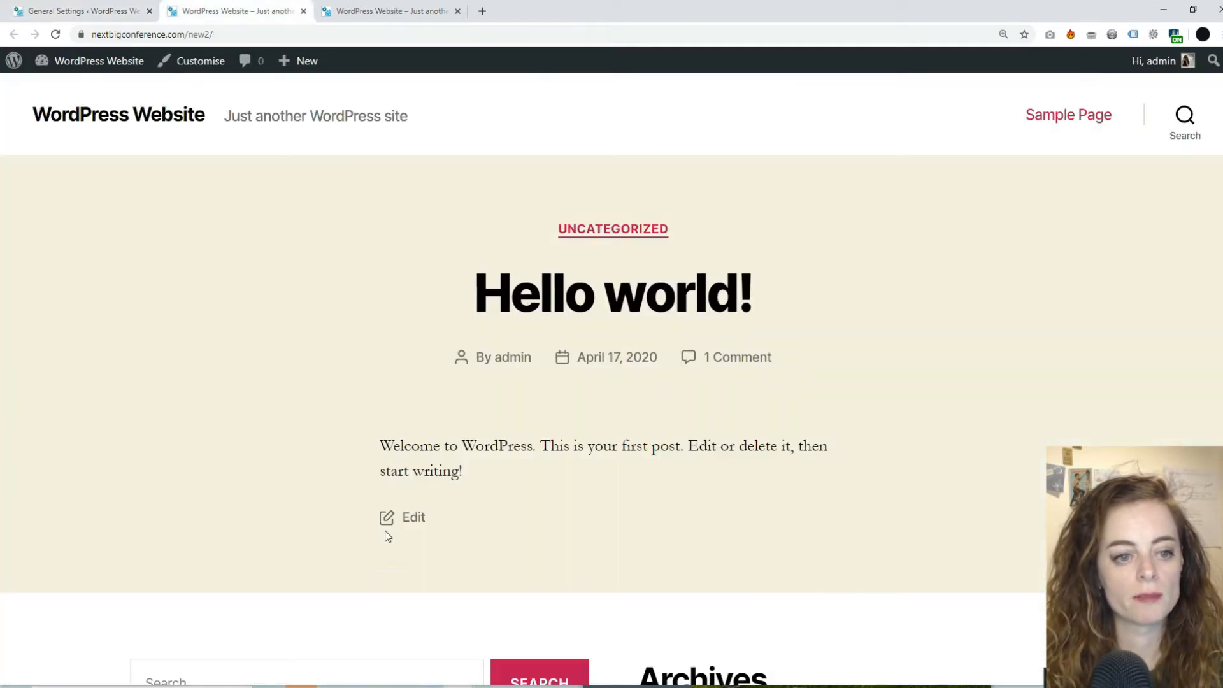
{"action": "left_click", "coordinate": [91, 11]}
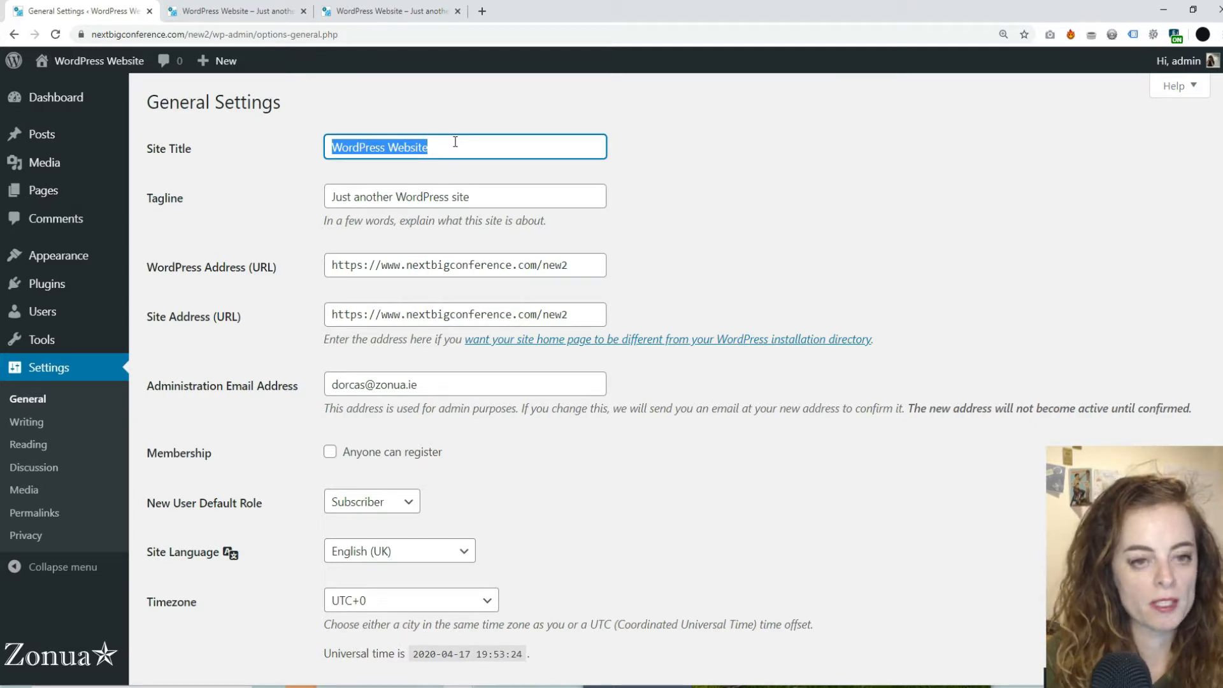
{"action": "type", "text": "Business Nam"}
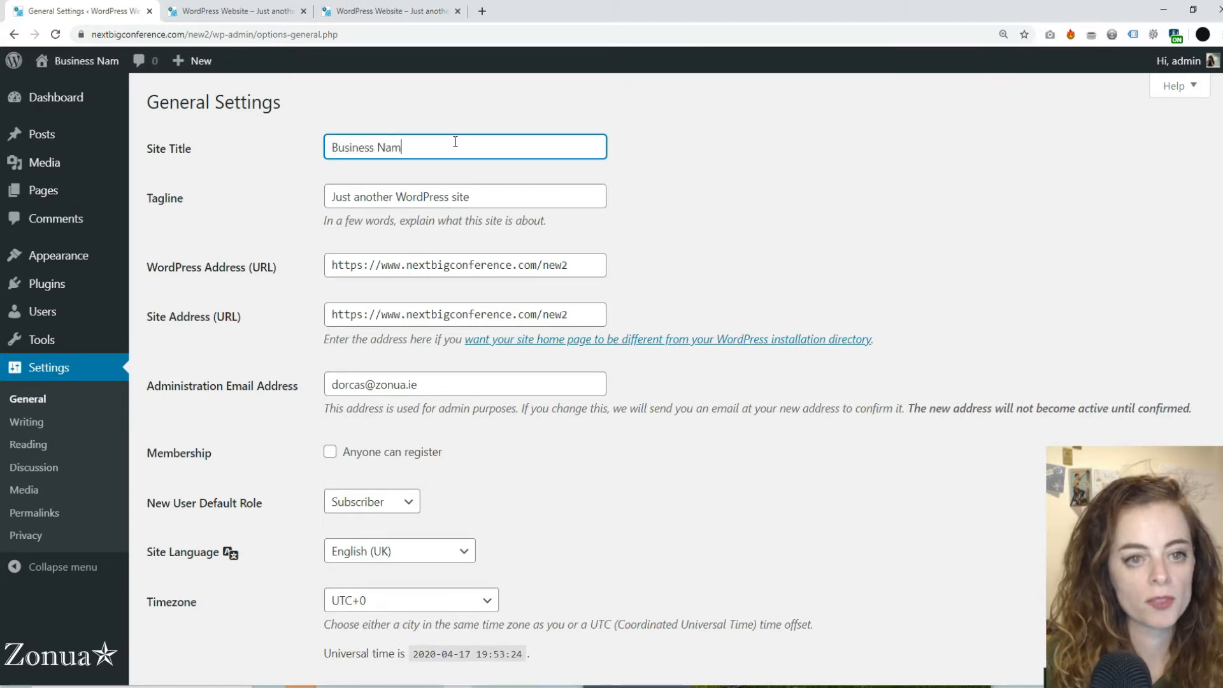
{"action": "type", "text": "e"}
{"action": "left_click_drag", "start_coordinate": [524, 199], "coordinate": [326, 203]}
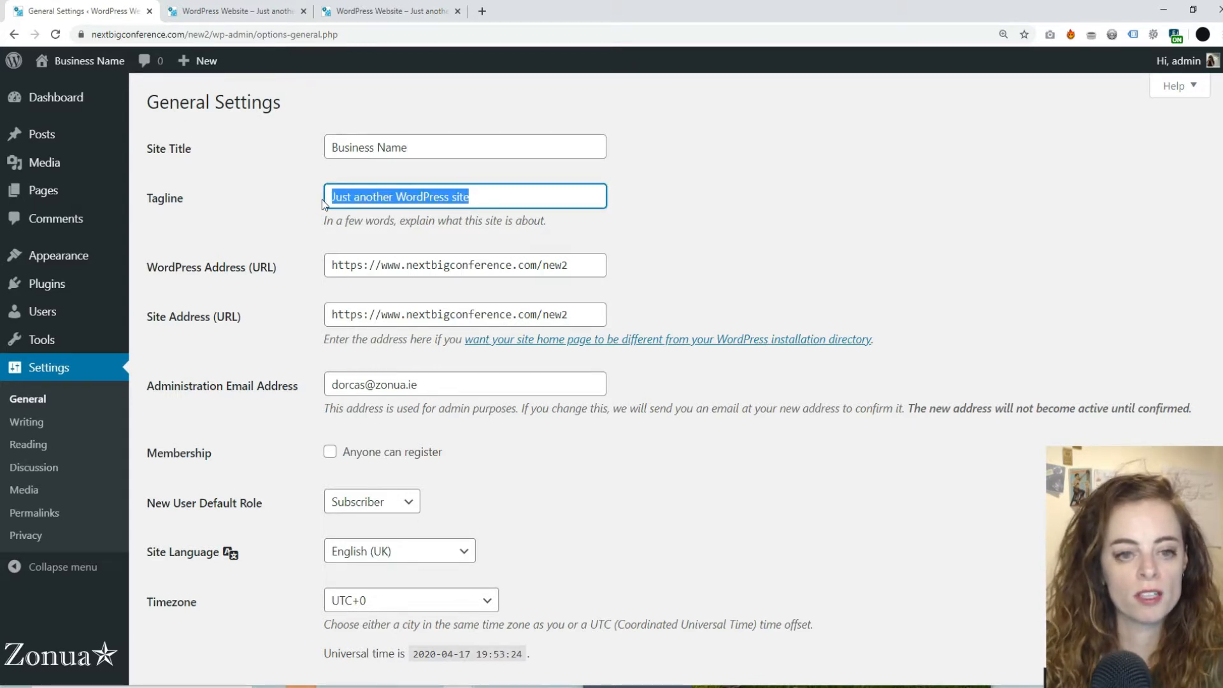
{"action": "key", "text": "BackSpace"}
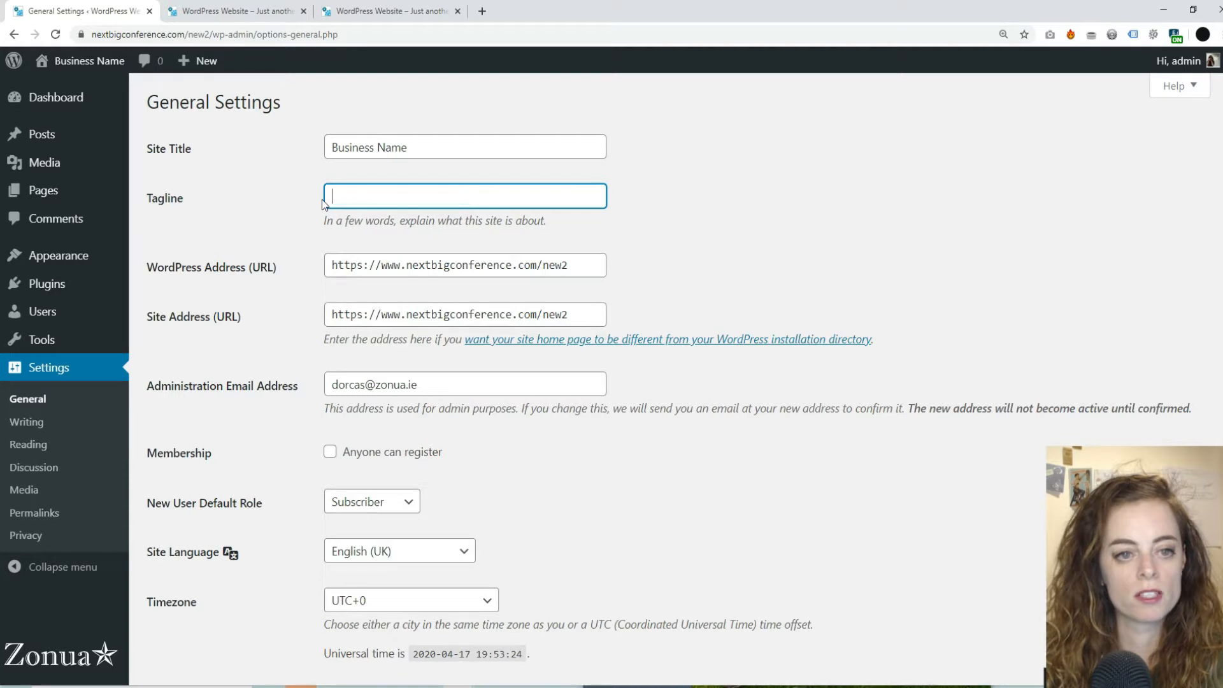
Examine the WordPress Address and Site Address URLs in the General Settings and compare them with the live site
{"action": "left_click", "coordinate": [383, 270]}
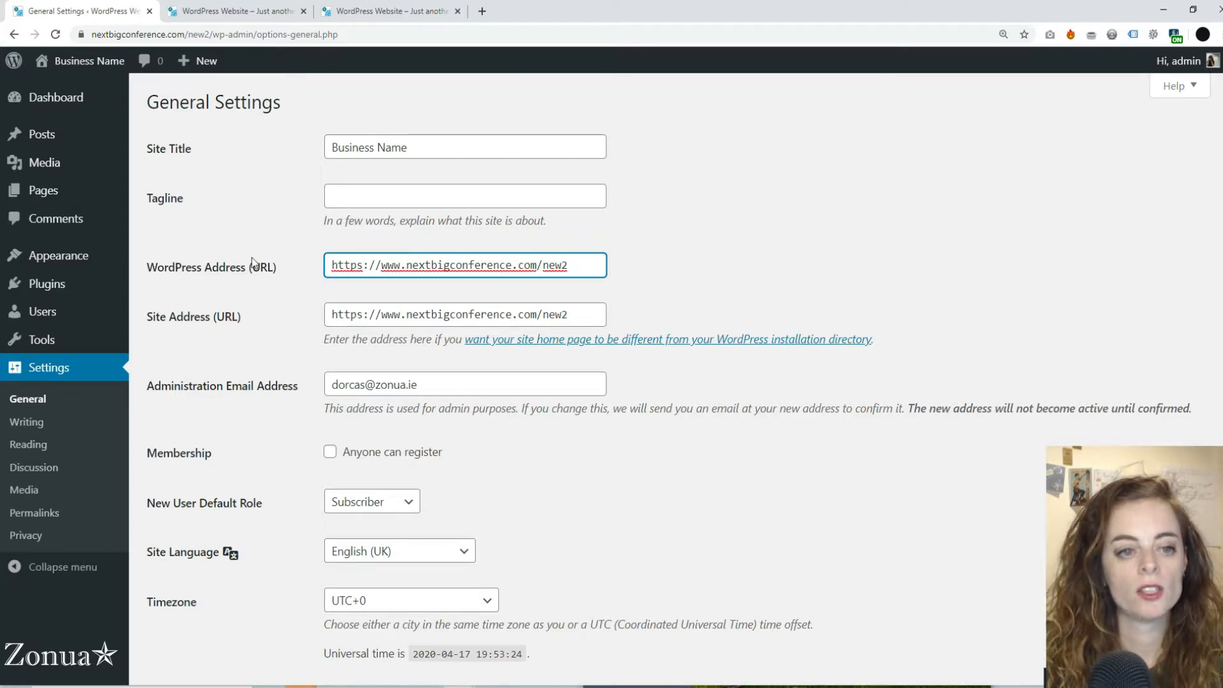
{"action": "left_click_drag", "start_coordinate": [346, 319], "coordinate": [579, 321]}
{"action": "left_click_drag", "start_coordinate": [571, 267], "coordinate": [300, 279]}
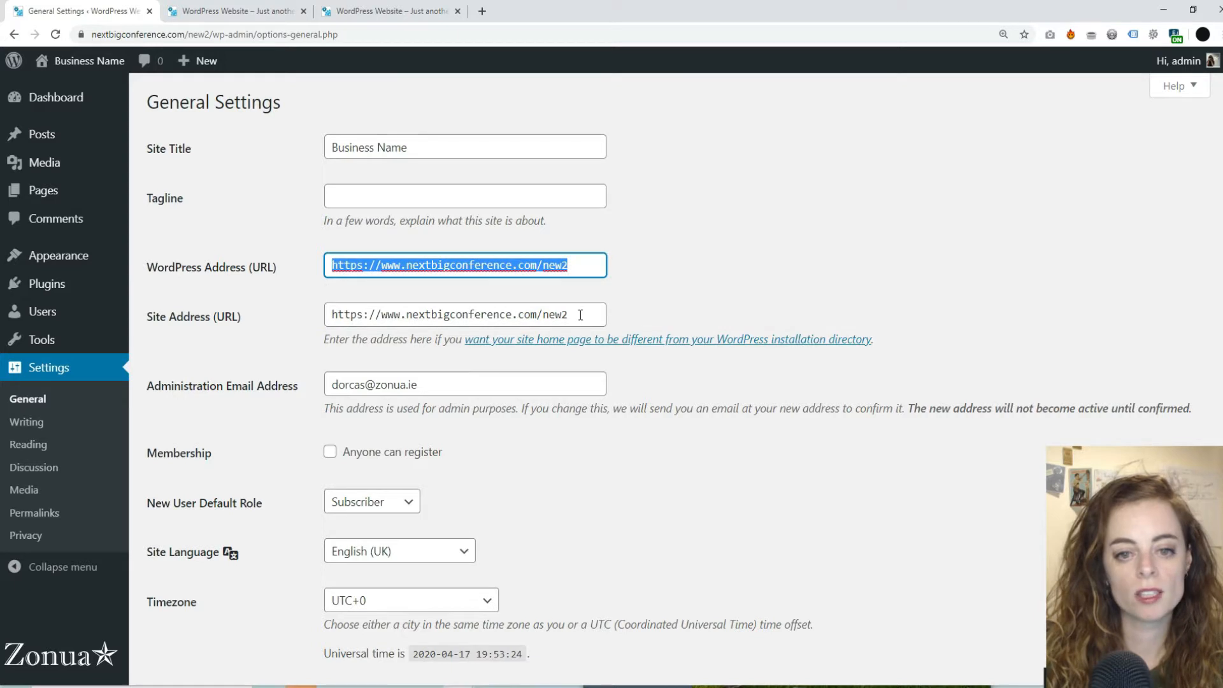
{"action": "left_click_drag", "start_coordinate": [579, 317], "coordinate": [290, 314]}
{"action": "left_click_drag", "start_coordinate": [578, 257], "coordinate": [304, 271]}
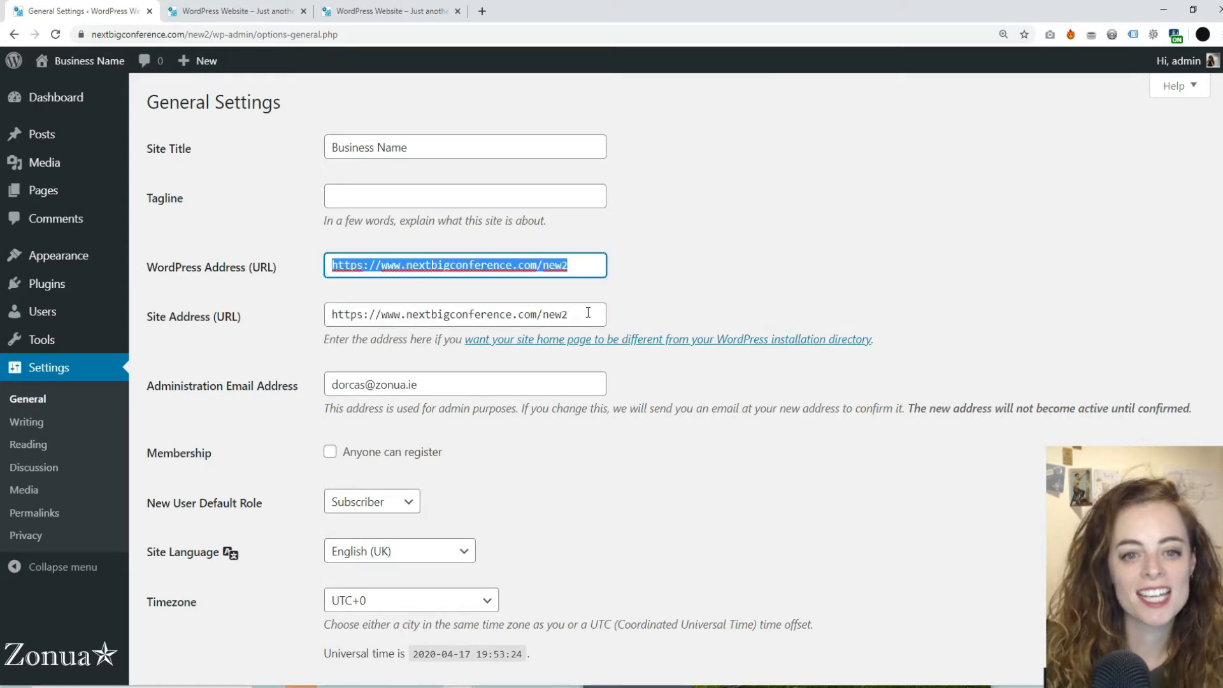
{"action": "left_click_drag", "start_coordinate": [586, 314], "coordinate": [282, 320]}
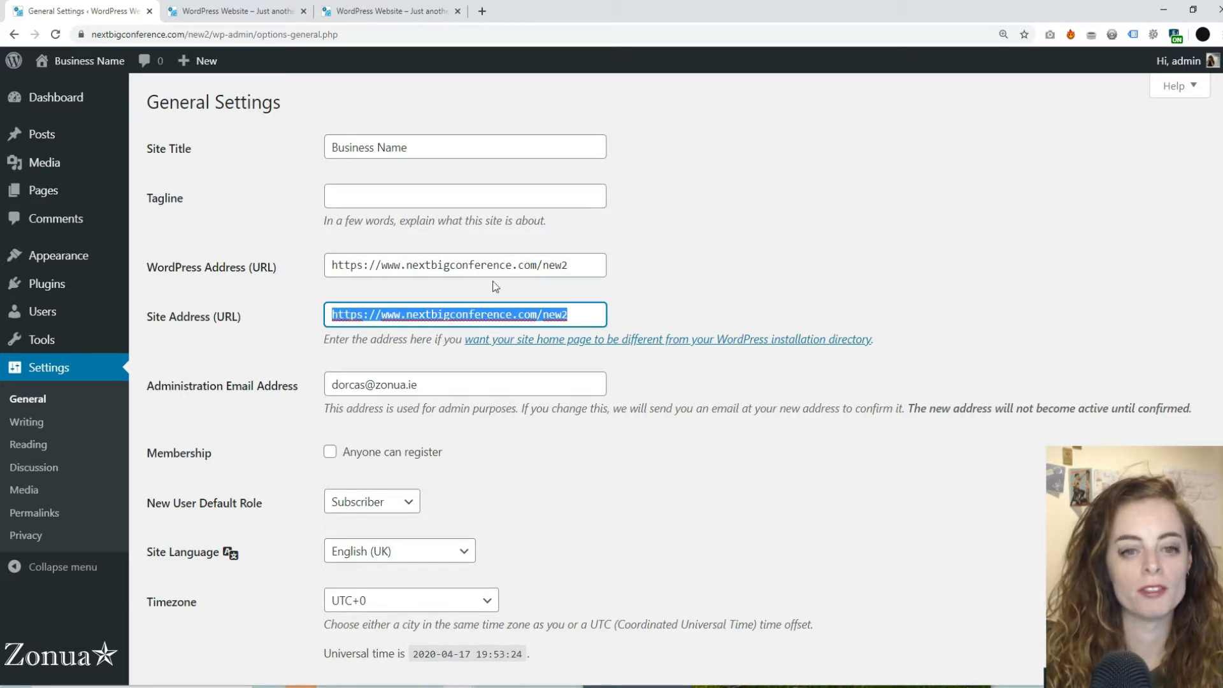
{"action": "left_click", "coordinate": [555, 265]}
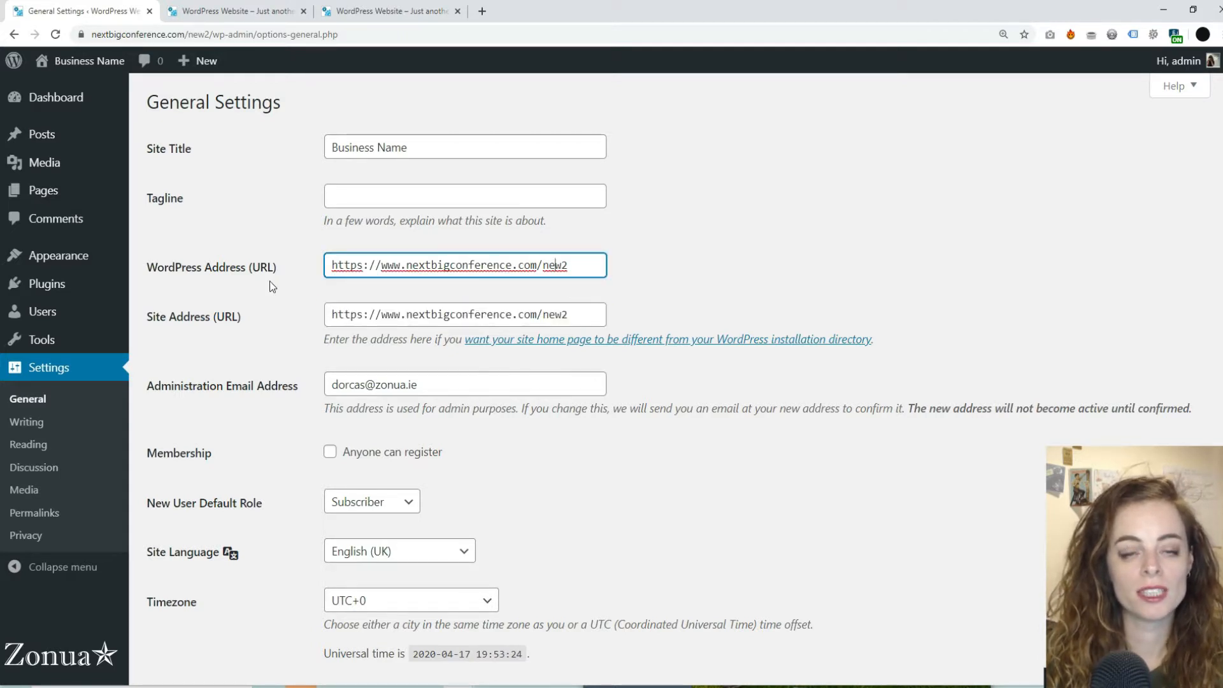
{"action": "left_click", "coordinate": [366, 11]}
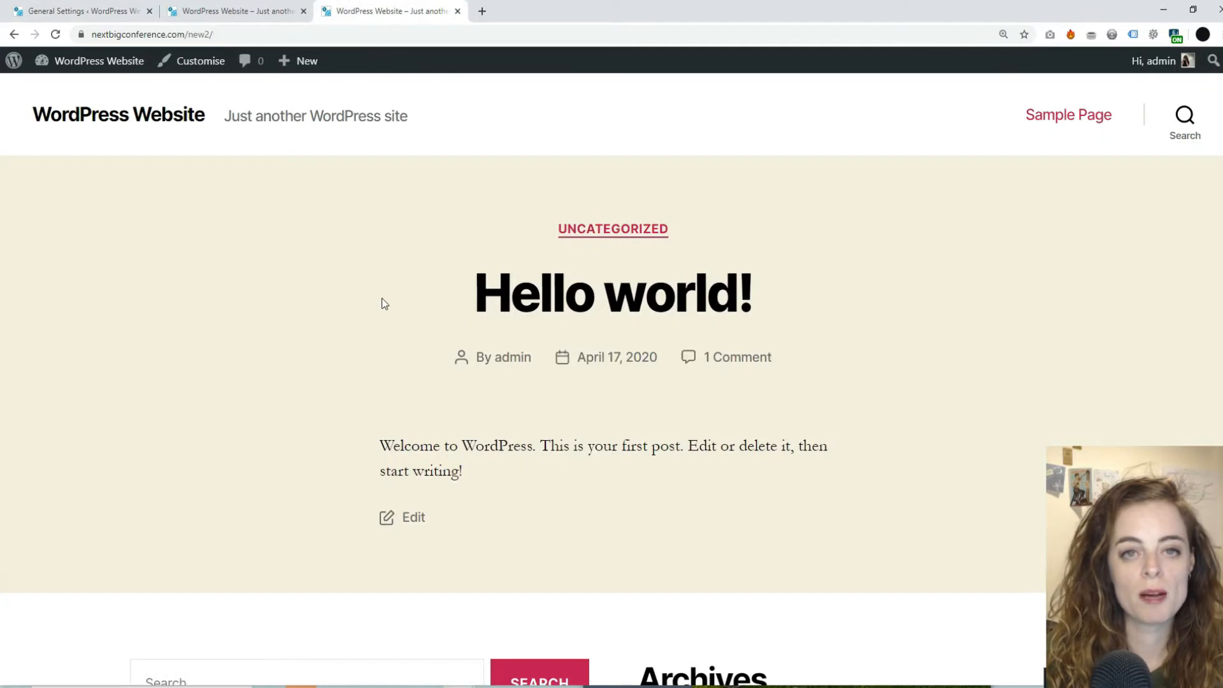
{"action": "left_click", "coordinate": [119, 9]}
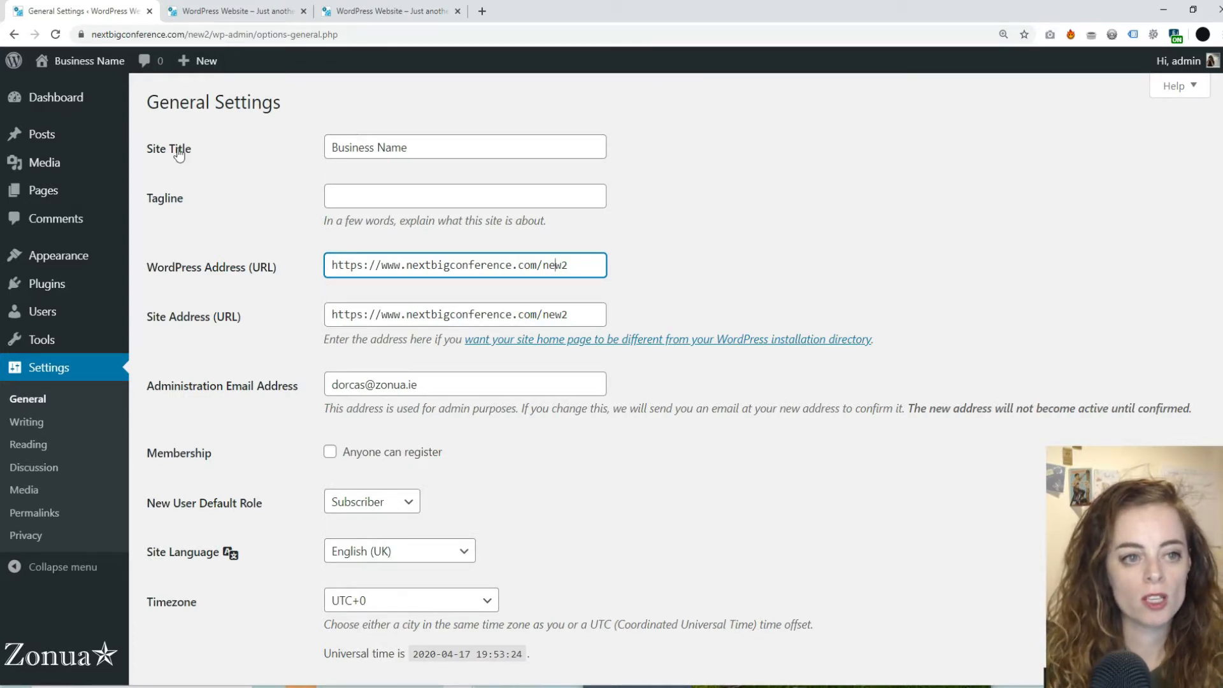
Recheck the Site Title and the blank Tagline, save the General Settings and look over the saved page
{"action": "left_click", "coordinate": [410, 137]}
{"action": "left_click_drag", "start_coordinate": [411, 137], "coordinate": [265, 134]}
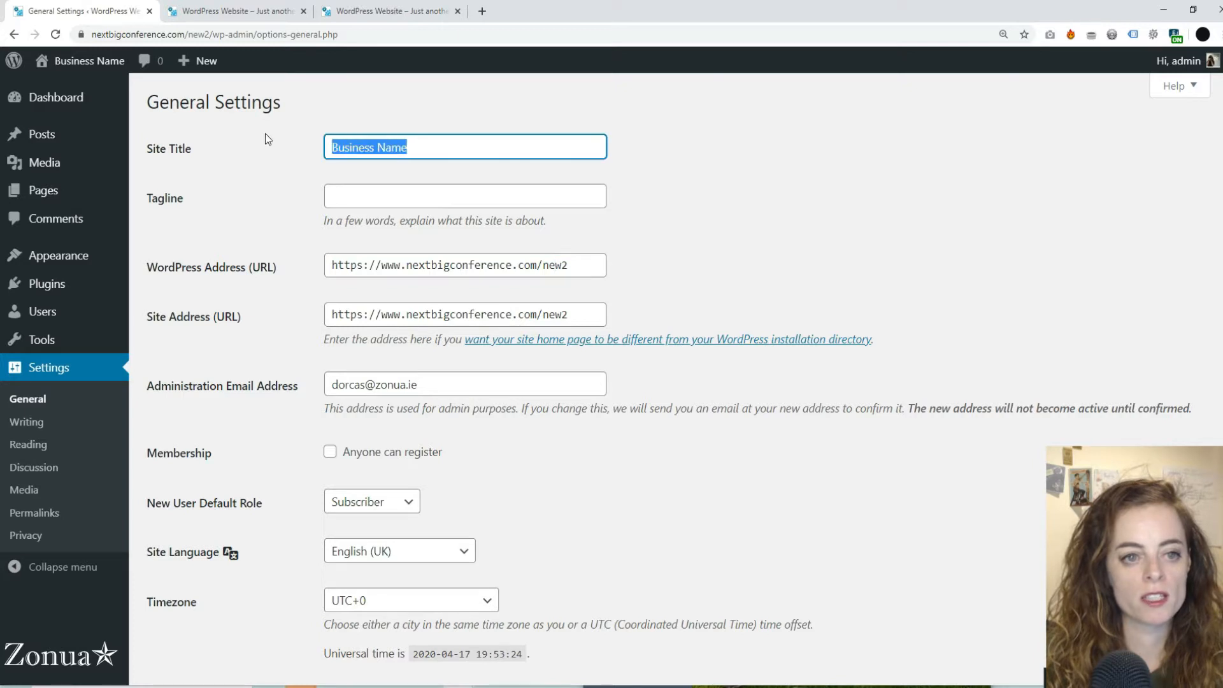
{"action": "left_click", "coordinate": [375, 190]}
{"action": "scroll", "coordinate": [234, 388], "scroll_direction": "down", "scroll_amount": 5}
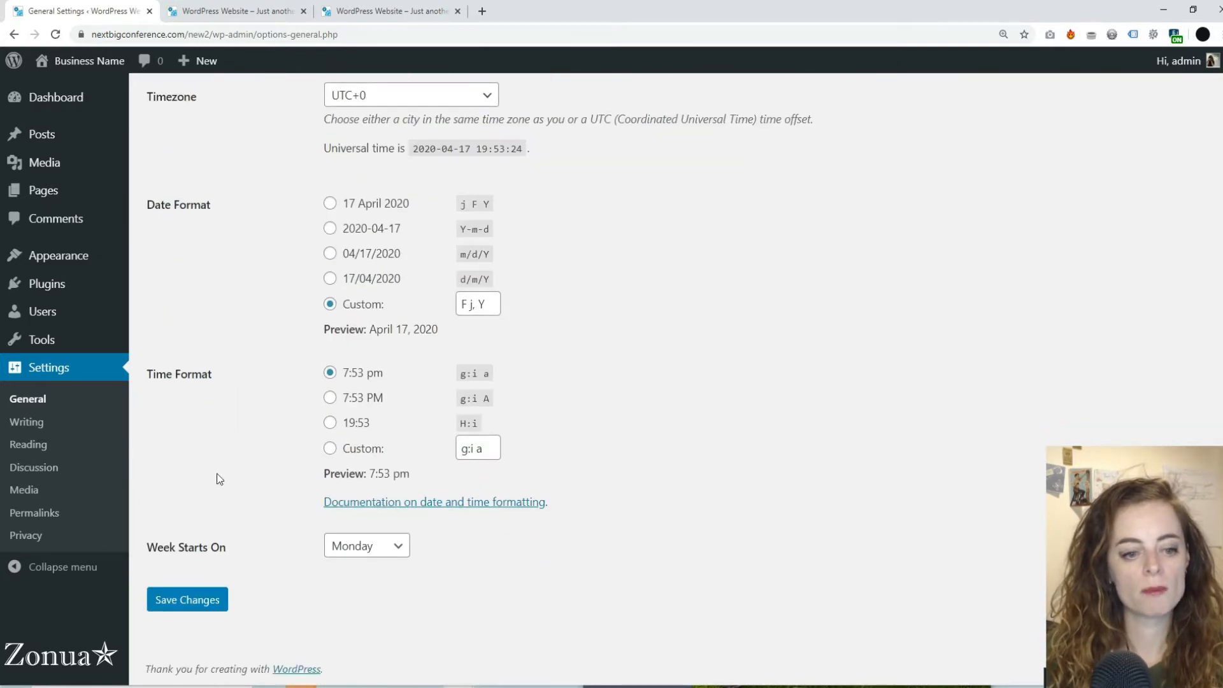
{"action": "left_click", "coordinate": [186, 608]}
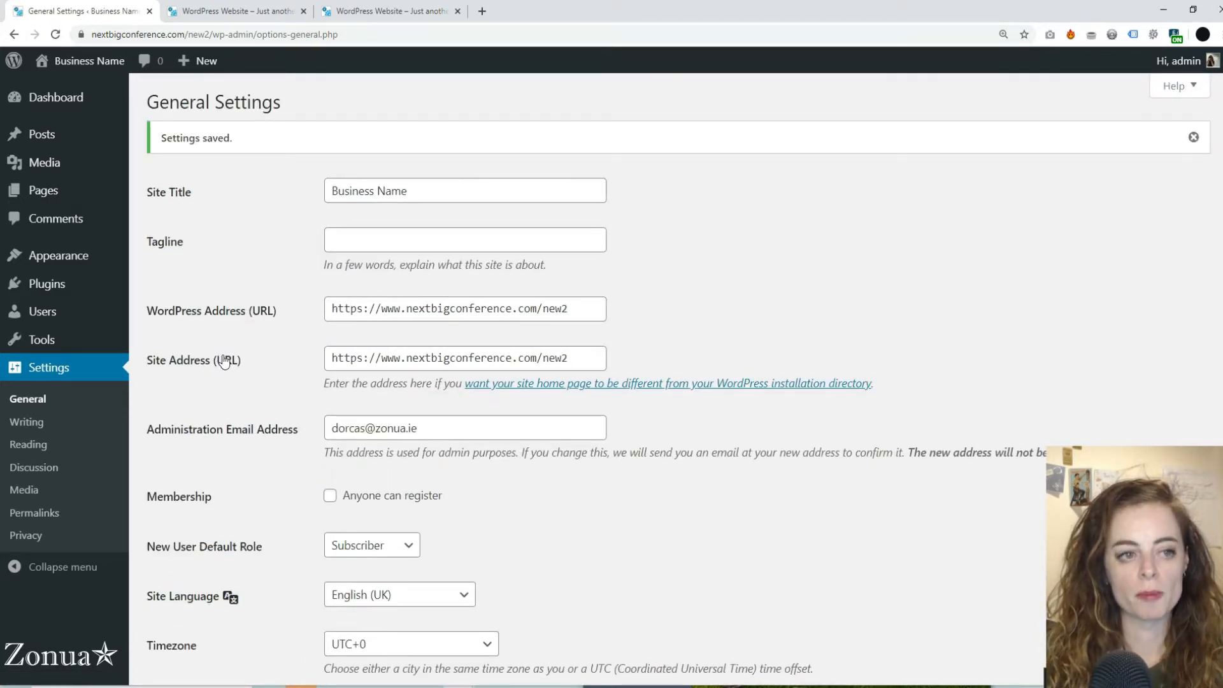
{"action": "scroll", "coordinate": [225, 361], "scroll_direction": "down", "scroll_amount": 9}
{"action": "scroll", "coordinate": [228, 363], "scroll_direction": "up", "scroll_amount": 7}
{"action": "scroll", "coordinate": [228, 363], "scroll_direction": "up", "scroll_amount": 2}
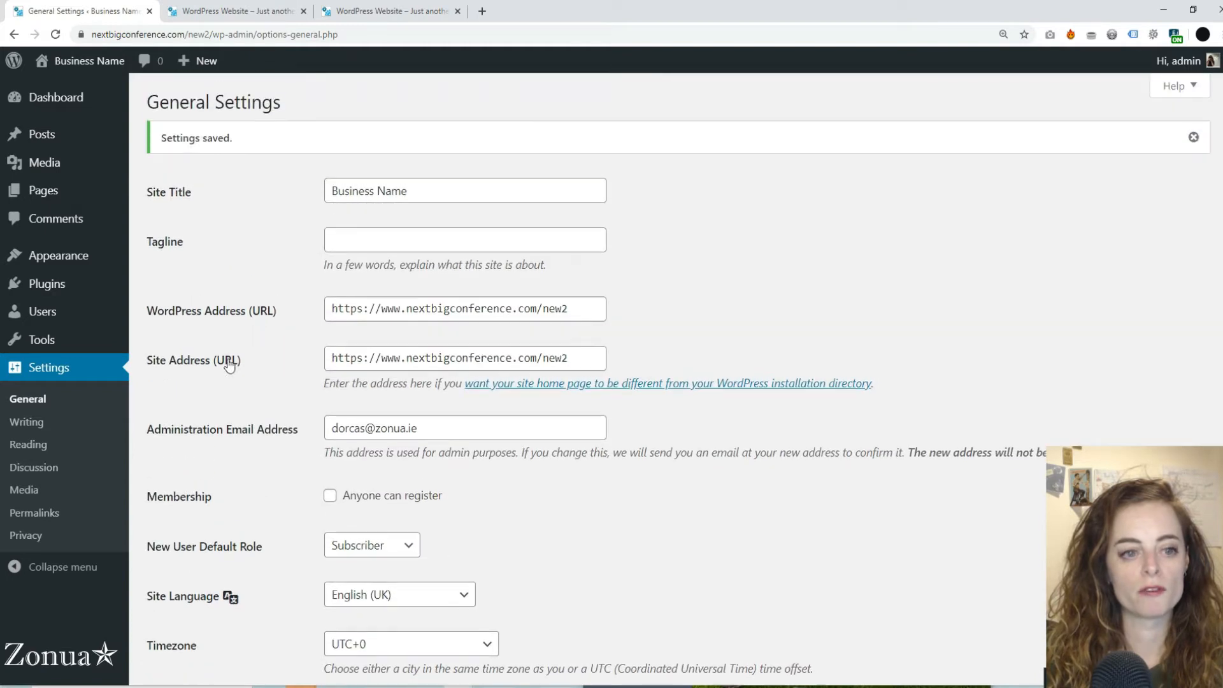
Look over the remaining General Settings, reload the live site and check its header for the new title and the removed tagline
{"action": "scroll", "coordinate": [227, 364], "scroll_direction": "down", "scroll_amount": 9}
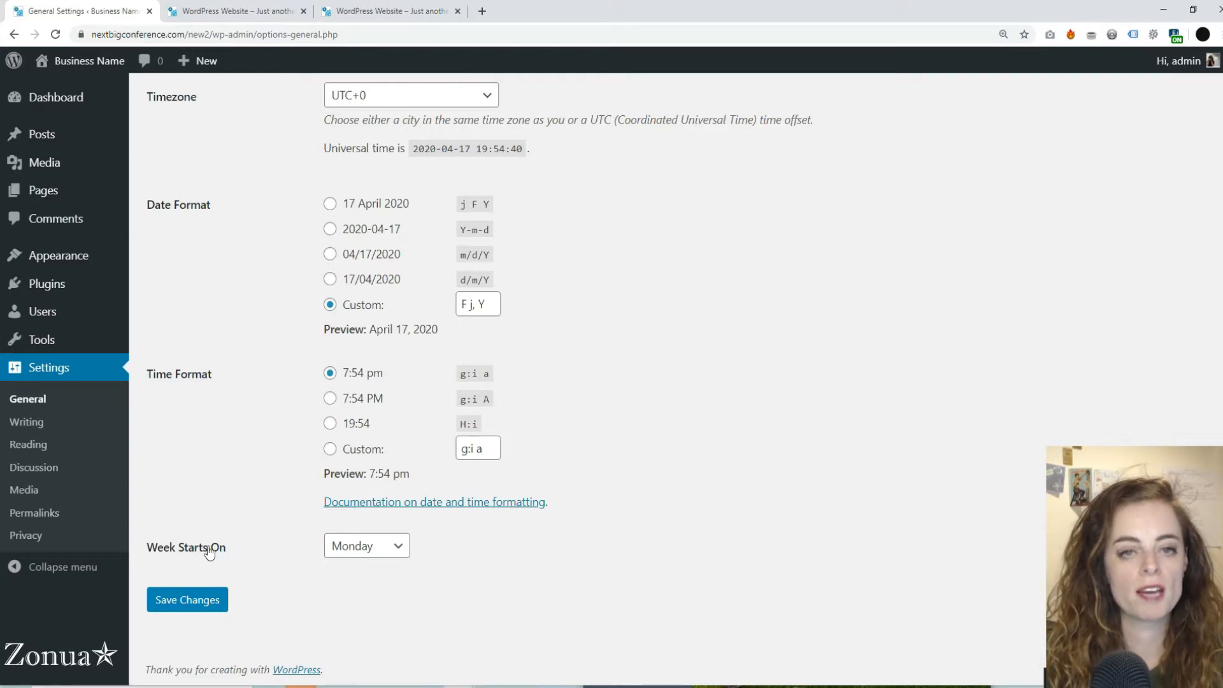
{"action": "scroll", "coordinate": [187, 296], "scroll_direction": "up", "scroll_amount": 5}
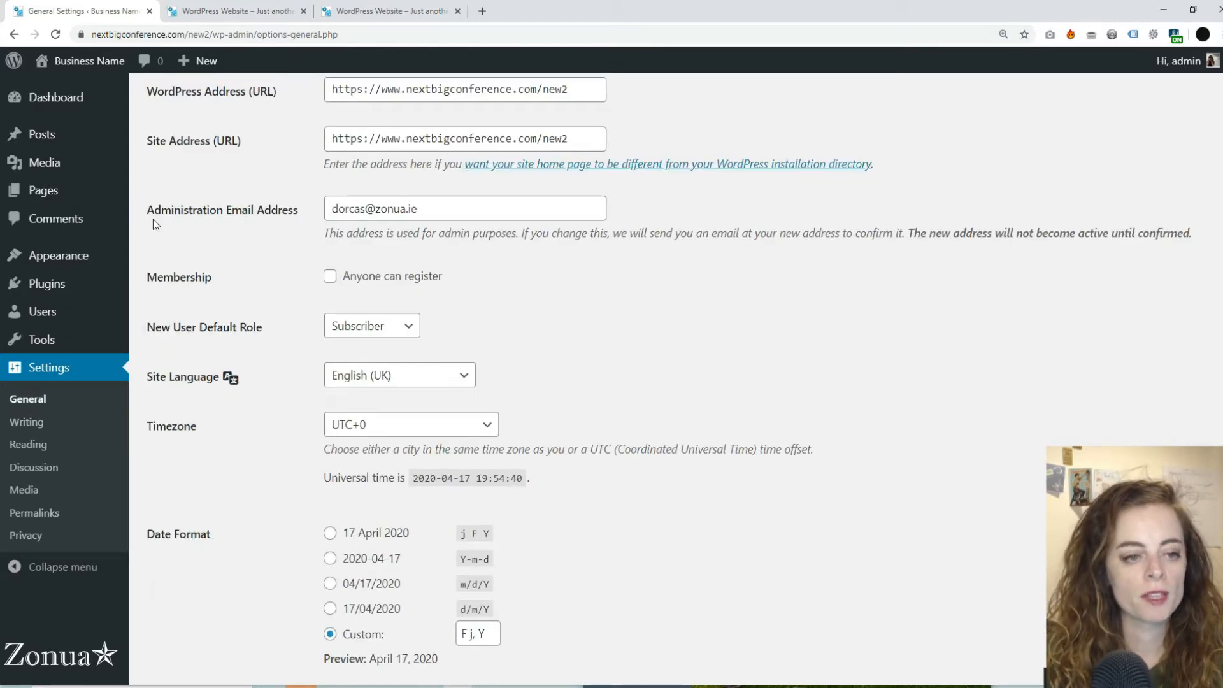
{"action": "scroll", "coordinate": [162, 216], "scroll_direction": "up", "scroll_amount": 3}
{"action": "left_click", "coordinate": [234, 11]}
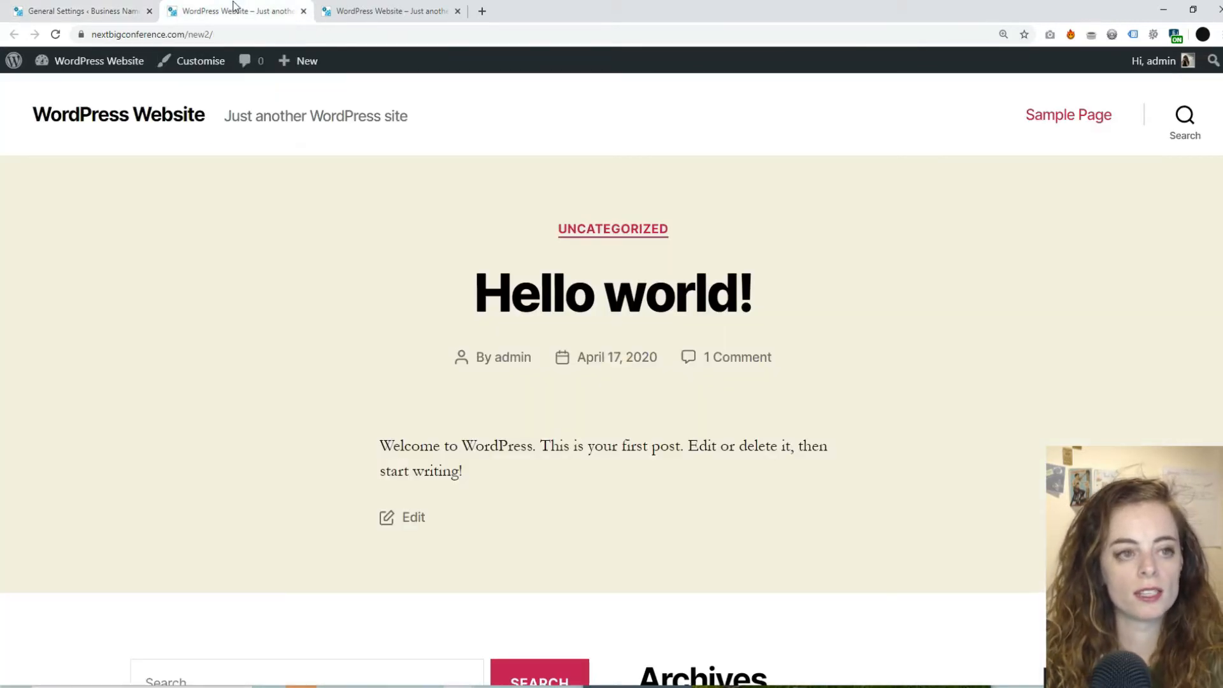
{"action": "key", "text": "F5"}
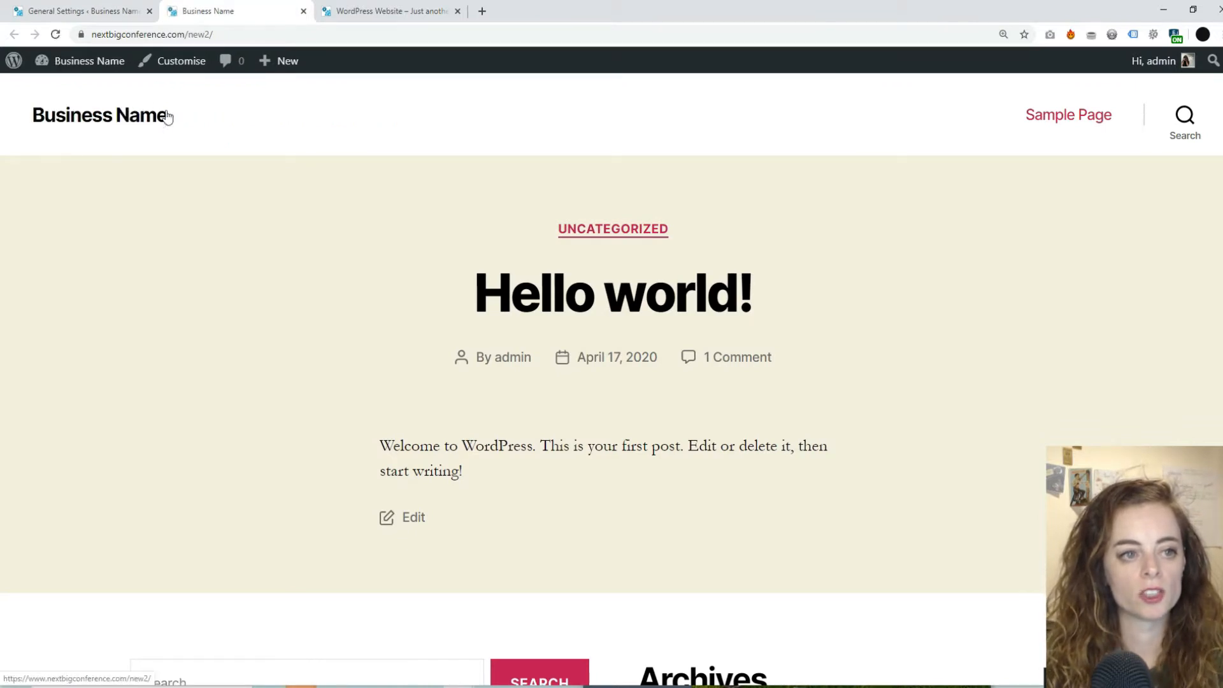
{"action": "left_click", "coordinate": [98, 7]}
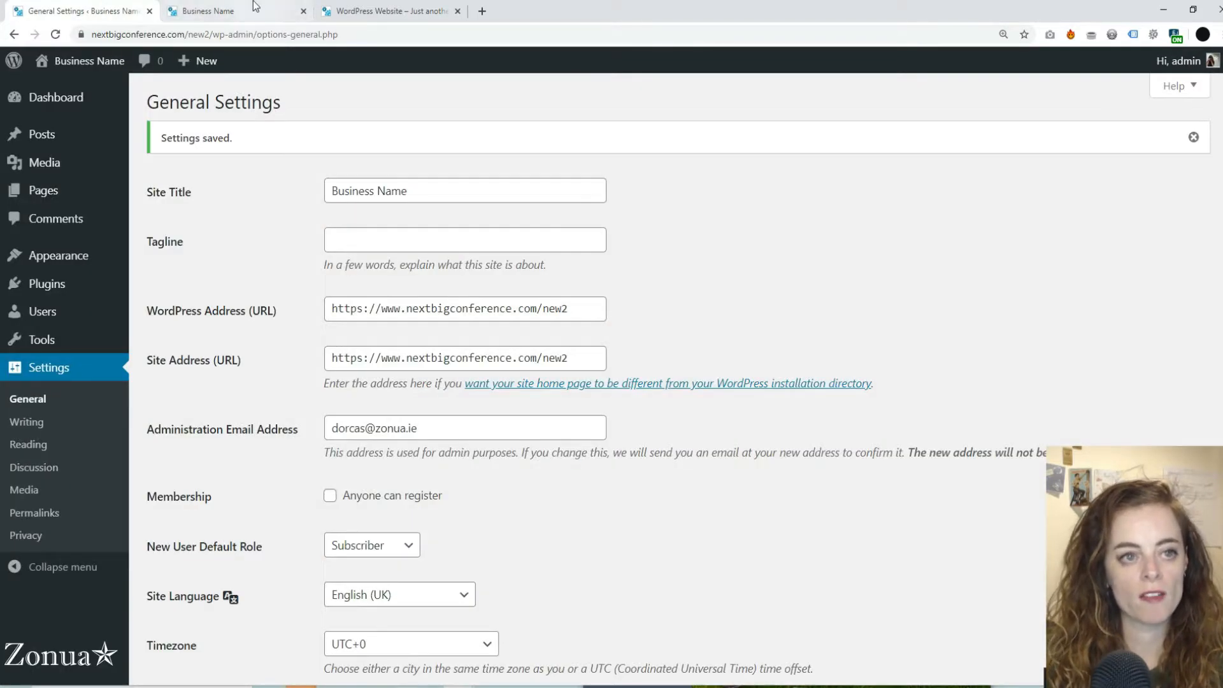
{"action": "left_click", "coordinate": [210, 11]}
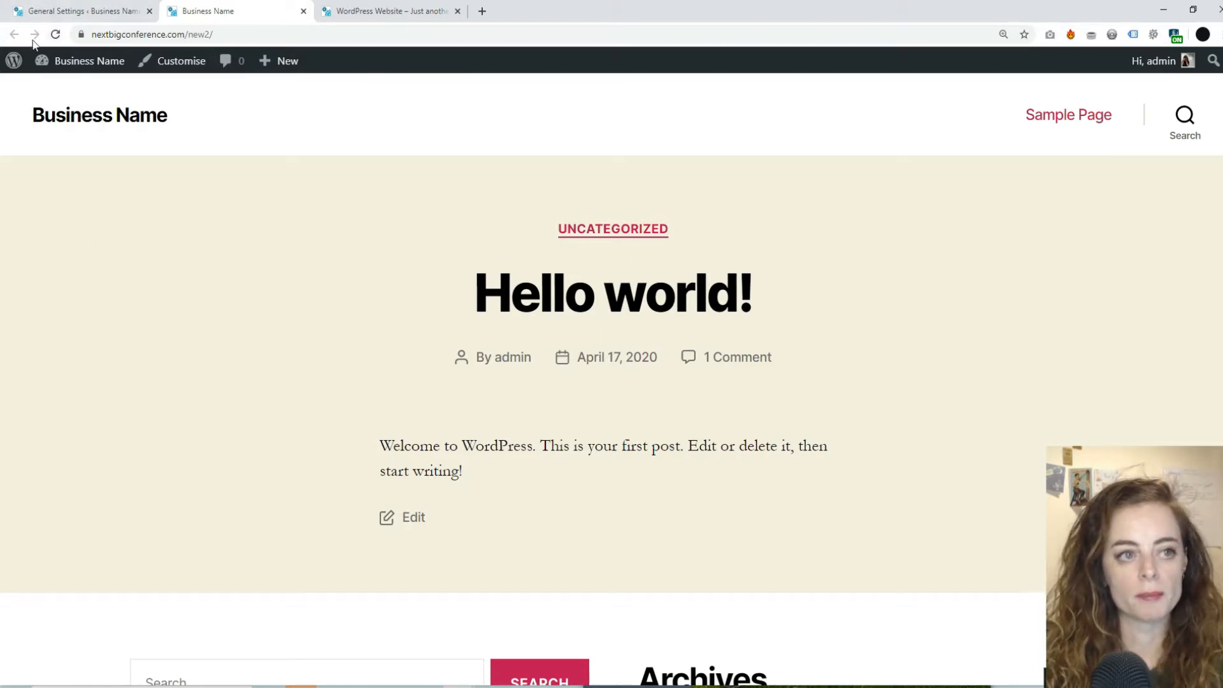
{"action": "mouse_move", "coordinate": [58, 55]}
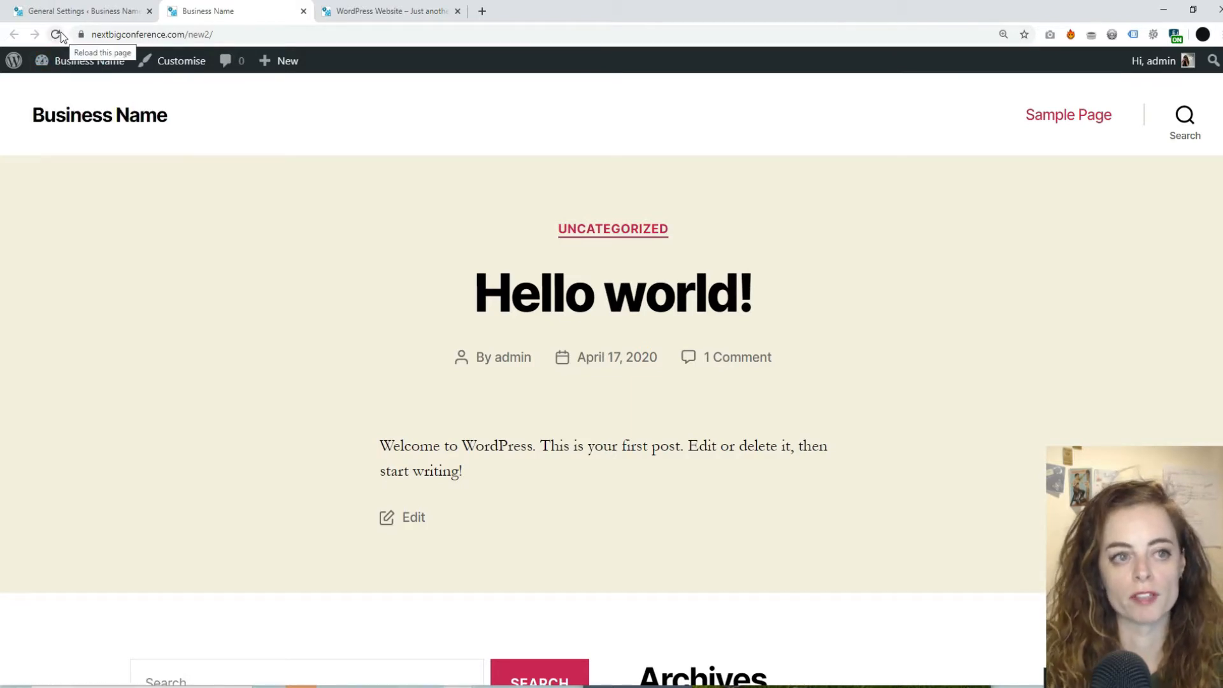
Go back to the WordPress admin and add a new page titled "This is the heading"
{"action": "left_click", "coordinate": [83, 9]}
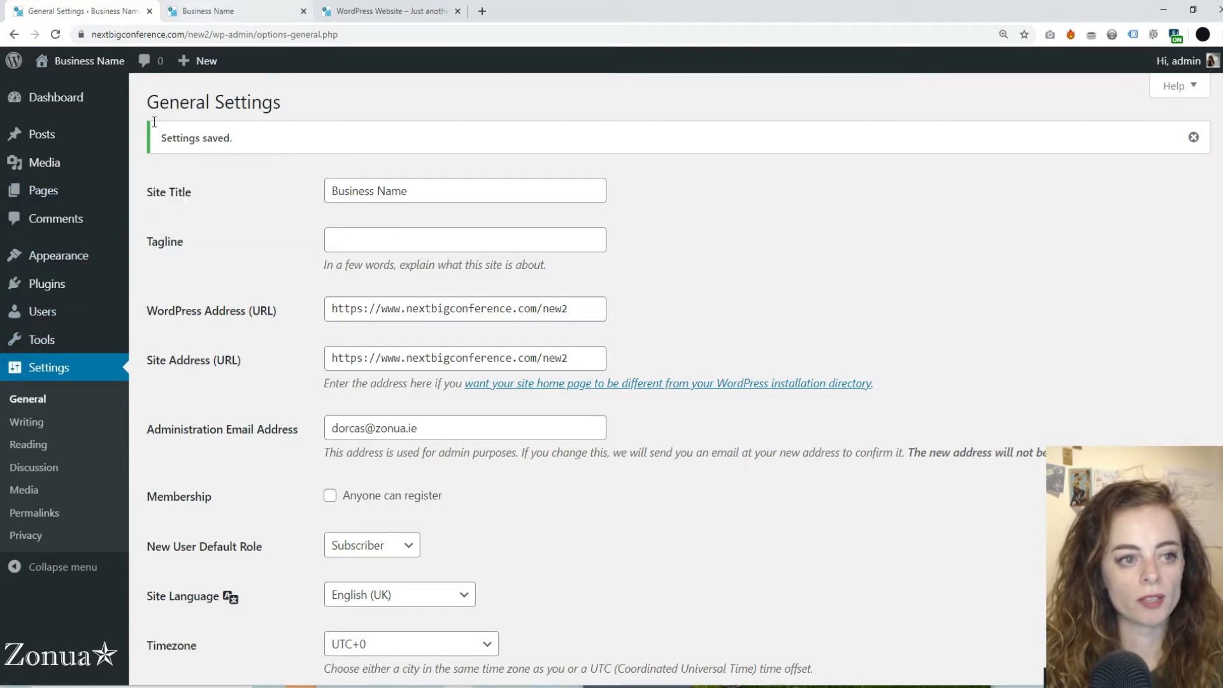
{"action": "left_click", "coordinate": [50, 192]}
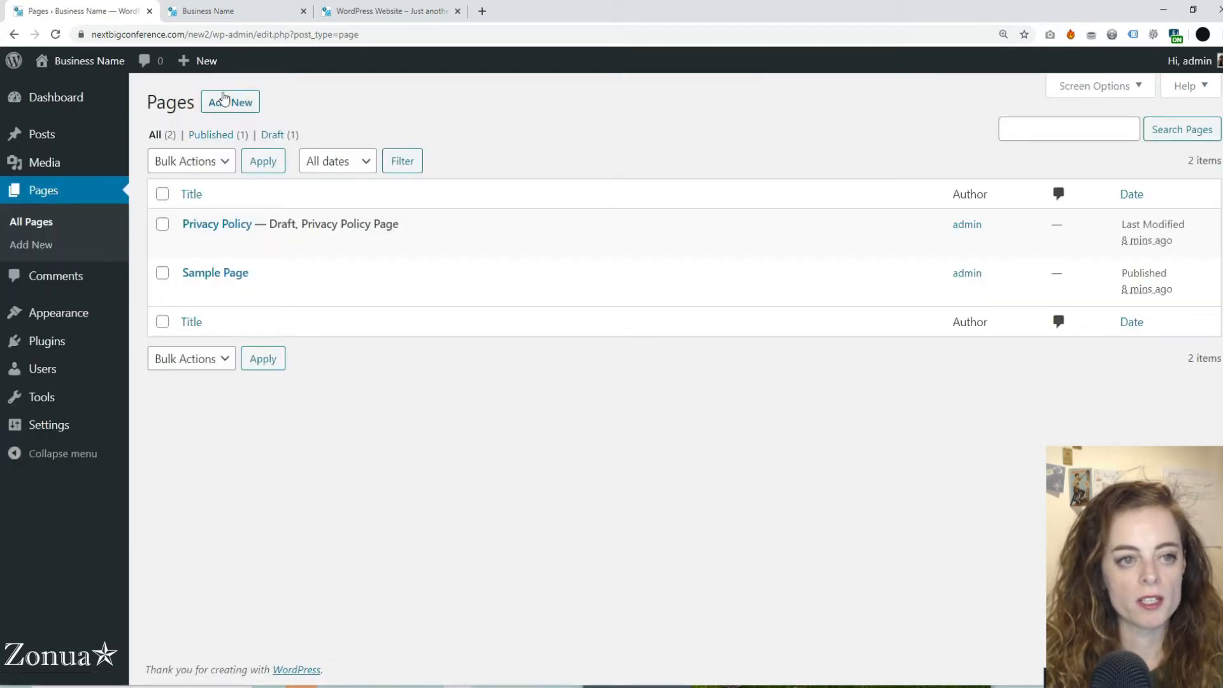
{"action": "left_click", "coordinate": [243, 101]}
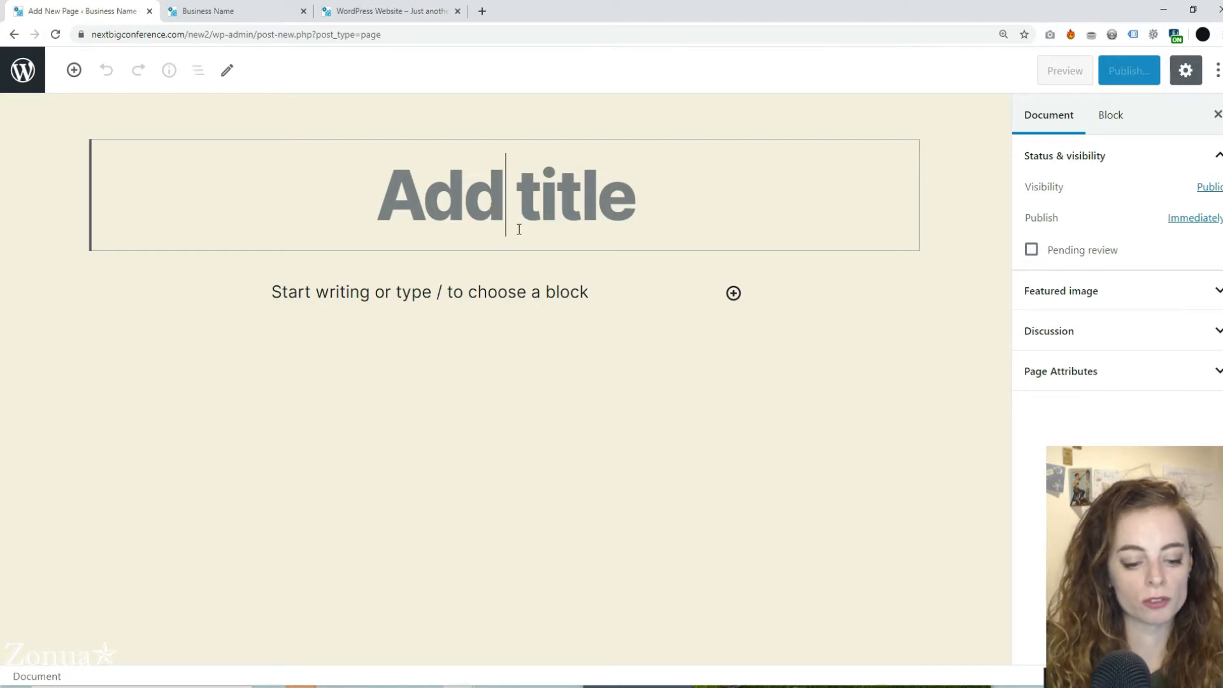
{"action": "type", "text": "T"}
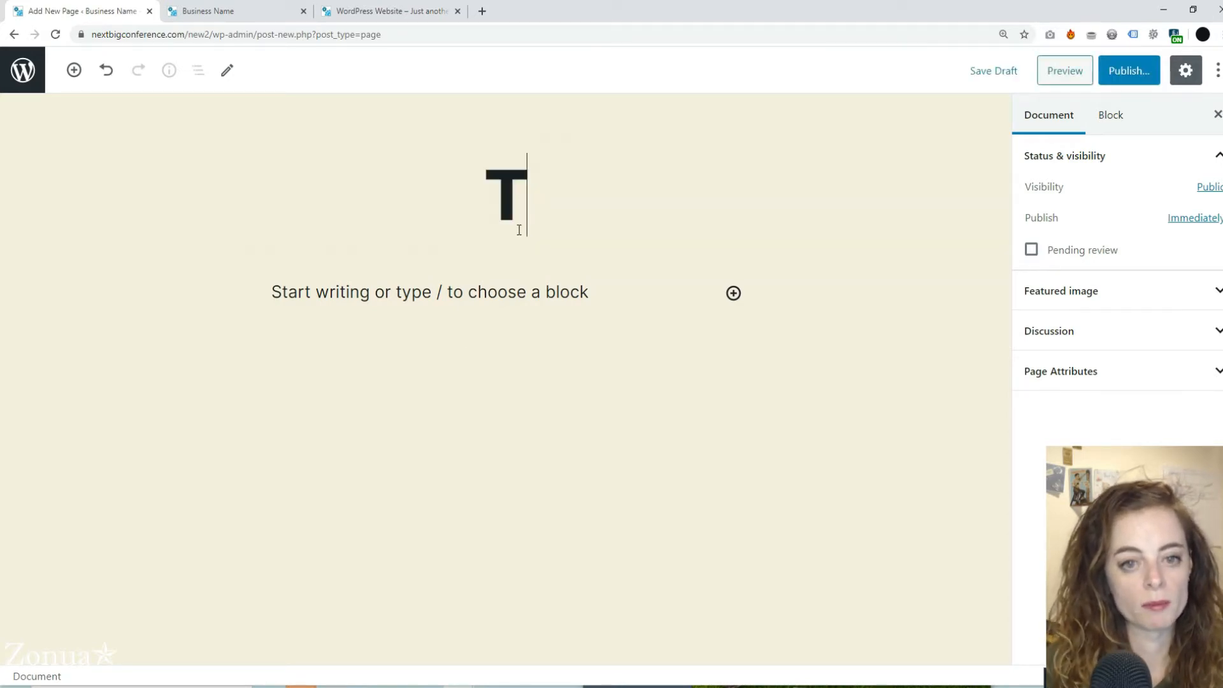
{"action": "type", "text": "his is the heasin"}
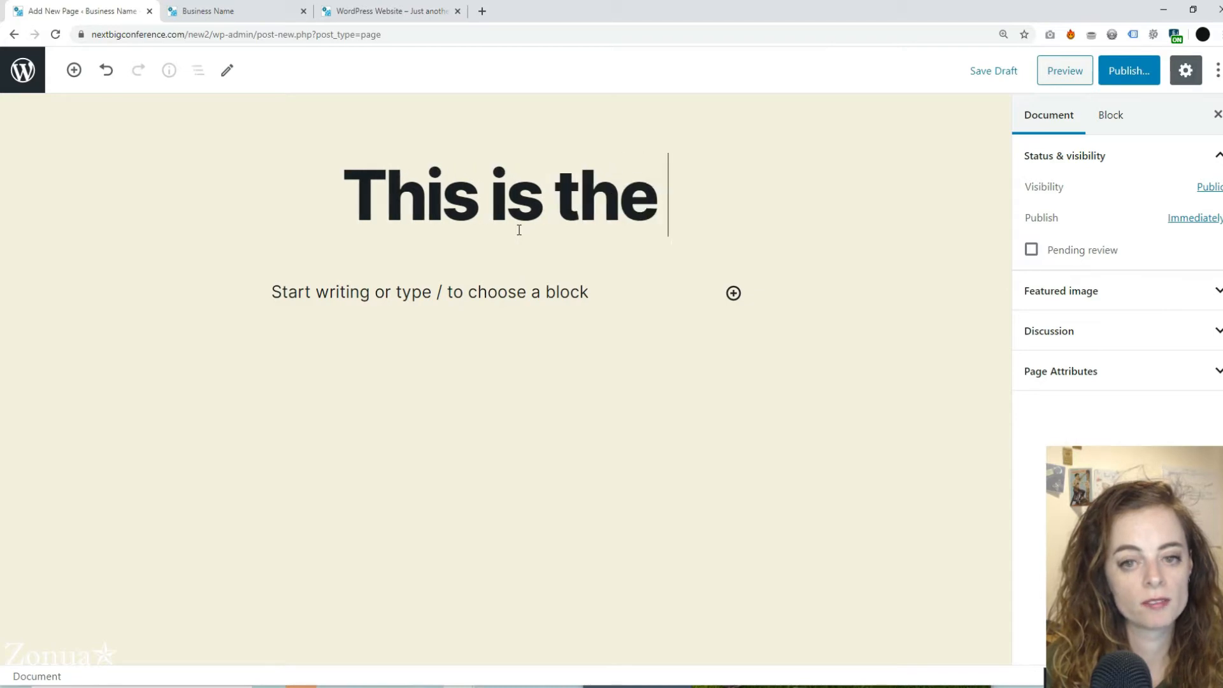
{"action": "key", "text": "BackSpace"}
{"action": "key", "text": "BackSpace"}
{"action": "key", "text": "BackSpace"}
{"action": "type", "text": "ding"}
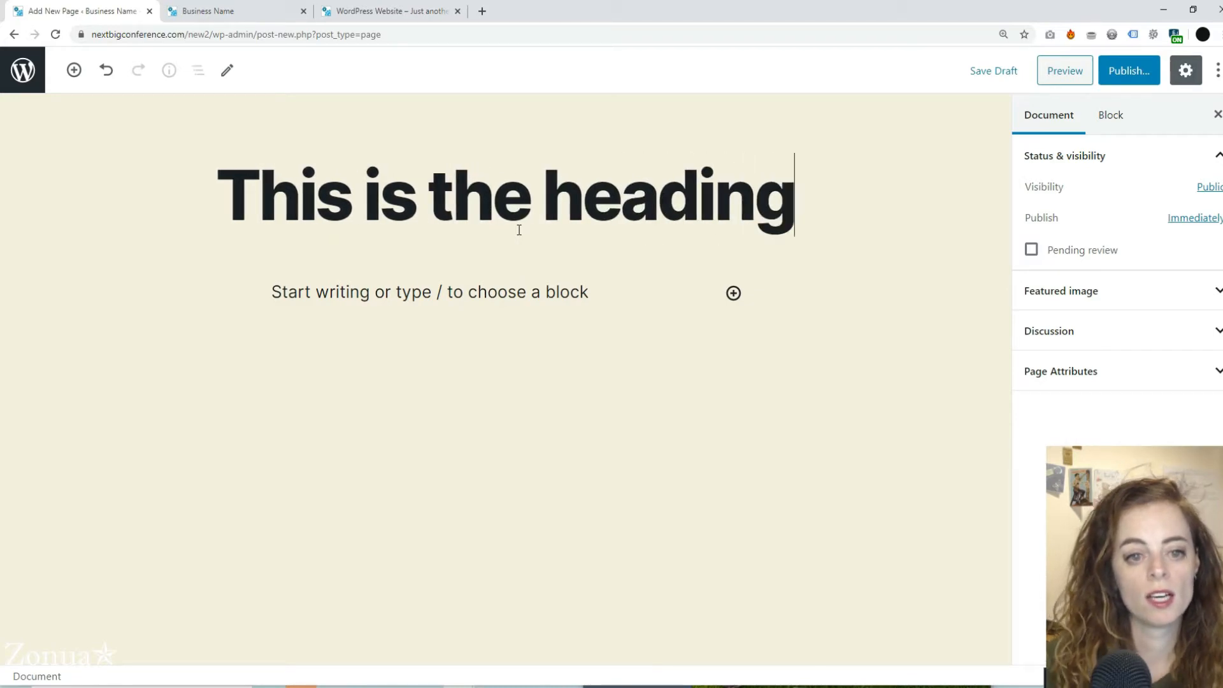
Write a paragraph below the page title reading "Text goes here. fdsfdsfds fds fds fdsf dsfdsfdsfds"
{"action": "left_click", "coordinate": [428, 292]}
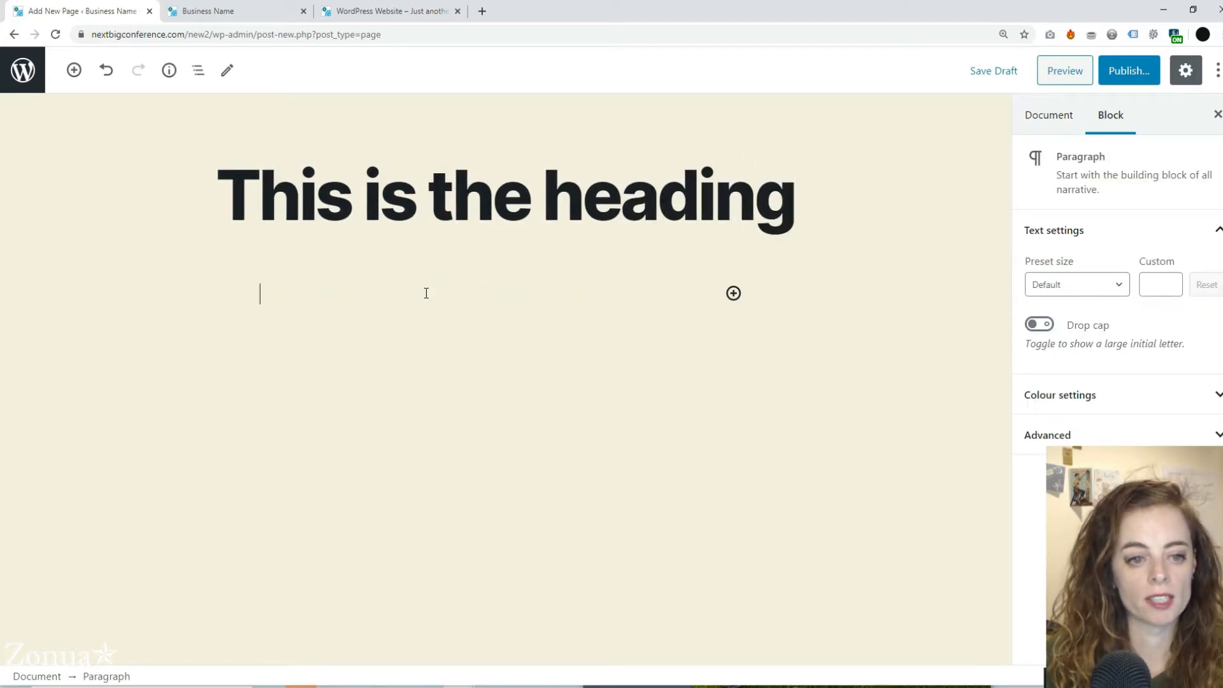
{"action": "type", "text": "Text goes he"}
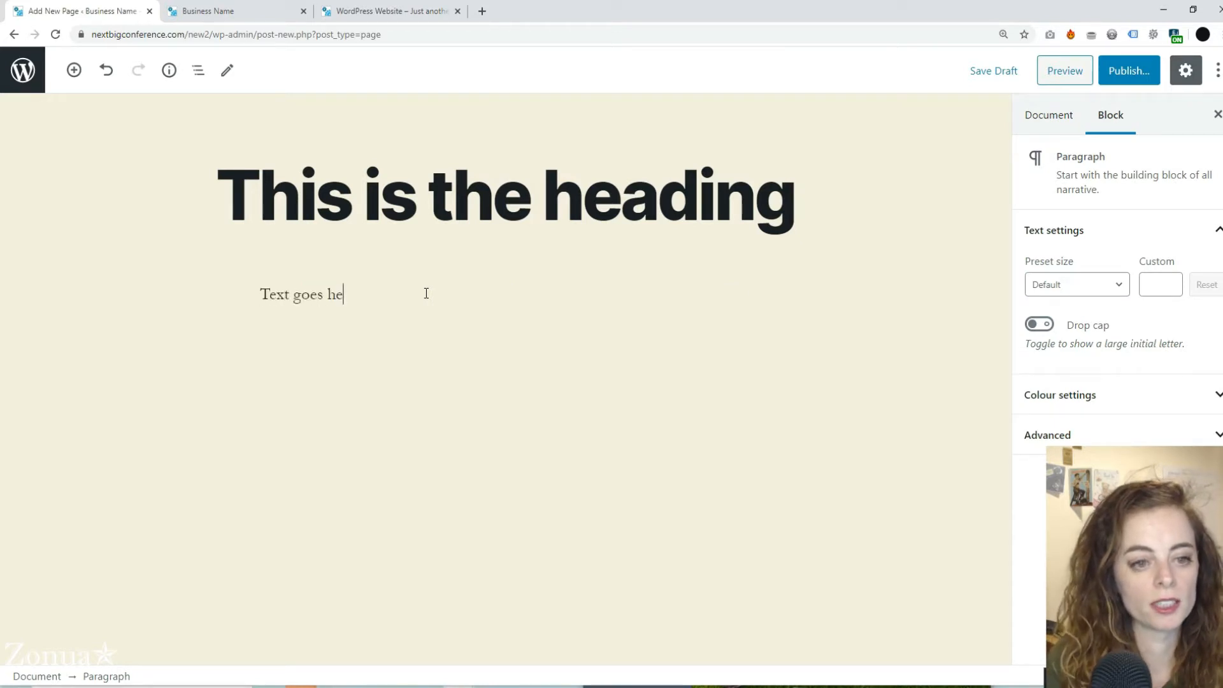
{"action": "type", "text": "re."}
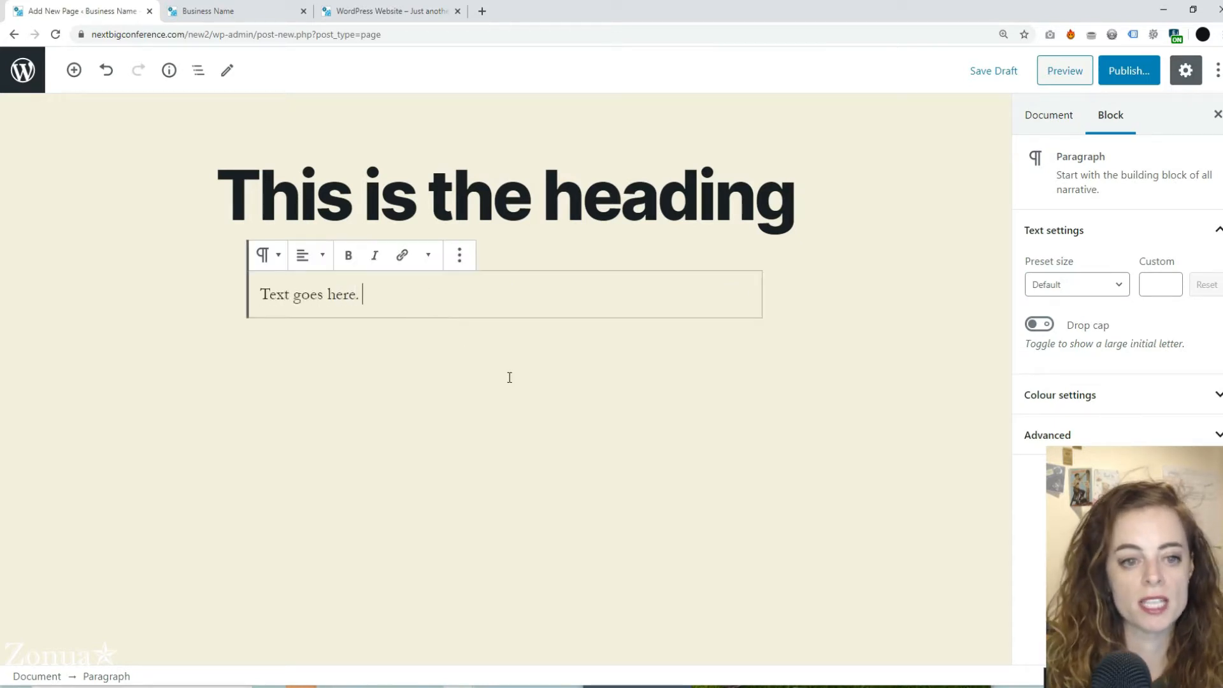
{"action": "type", "text": " fdsfdsfds"}
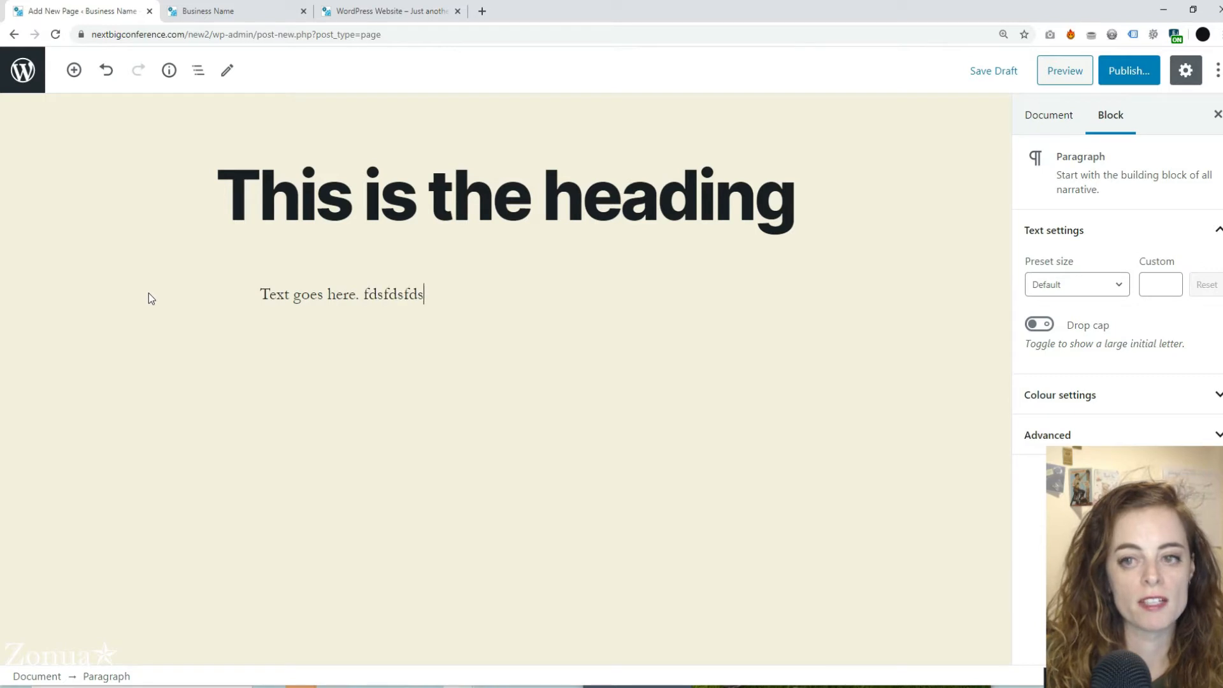
{"action": "type", "text": " fds fds fdsf dsfdsfdsfds"}
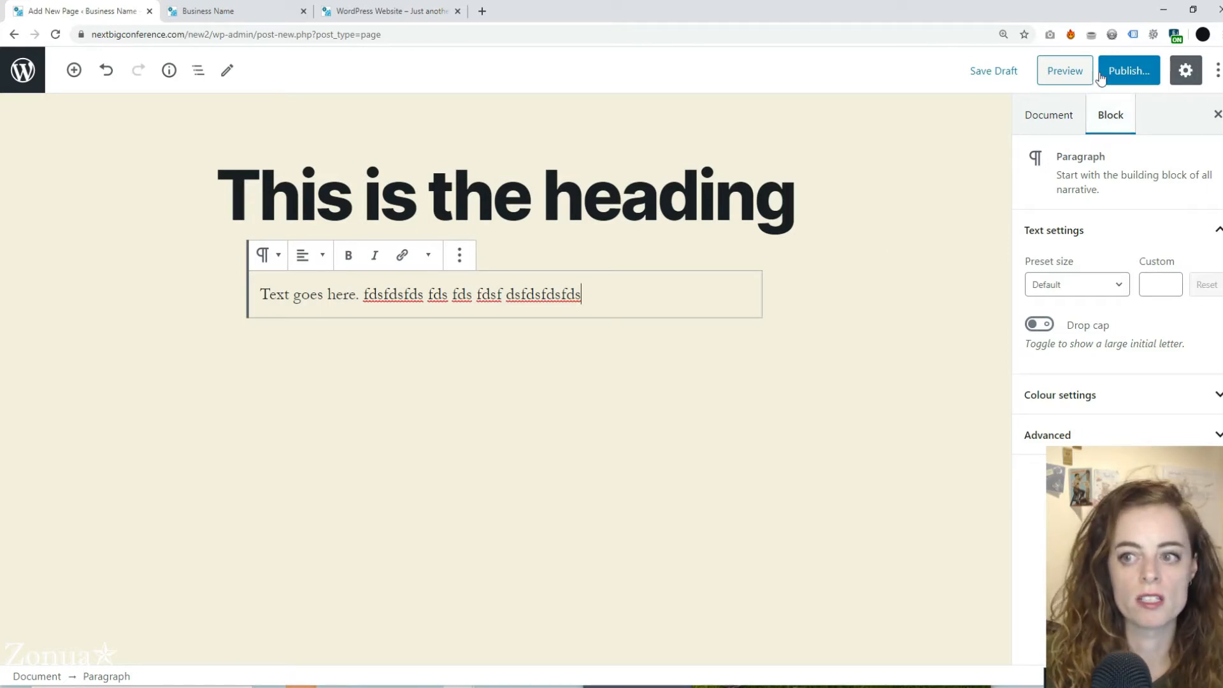
Publish the new page with public visibility, leave the editor and find the page in the Pages list
{"action": "left_click", "coordinate": [1132, 72]}
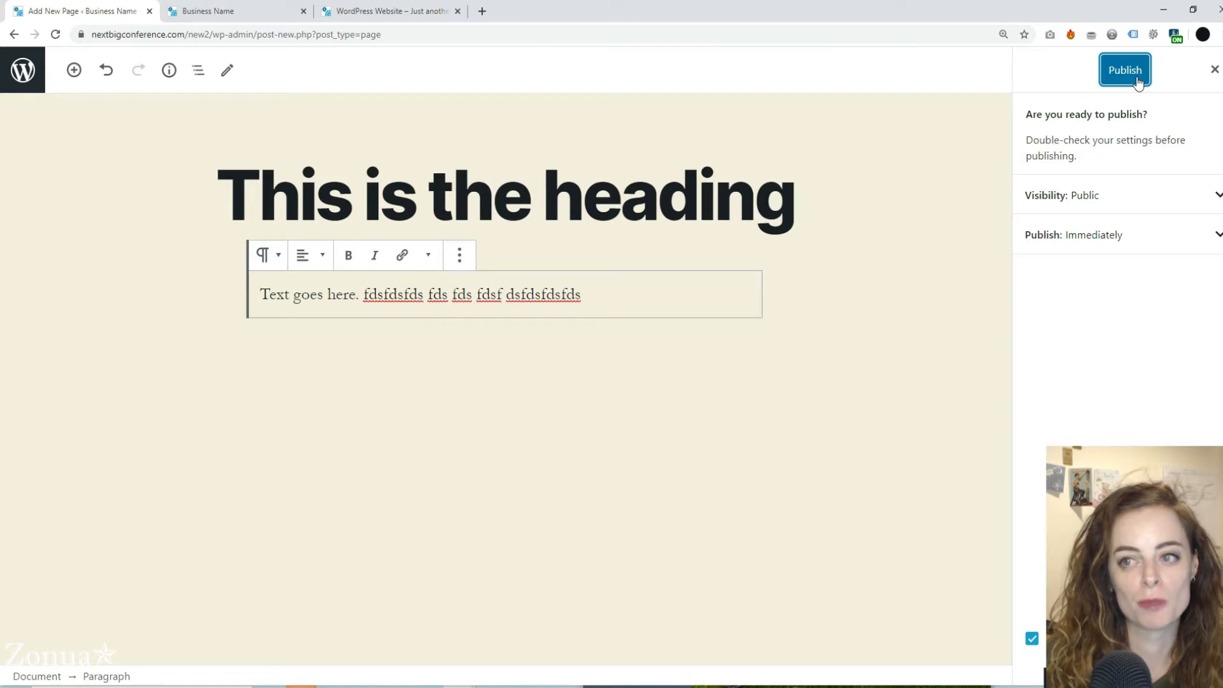
{"action": "left_click", "coordinate": [1138, 83]}
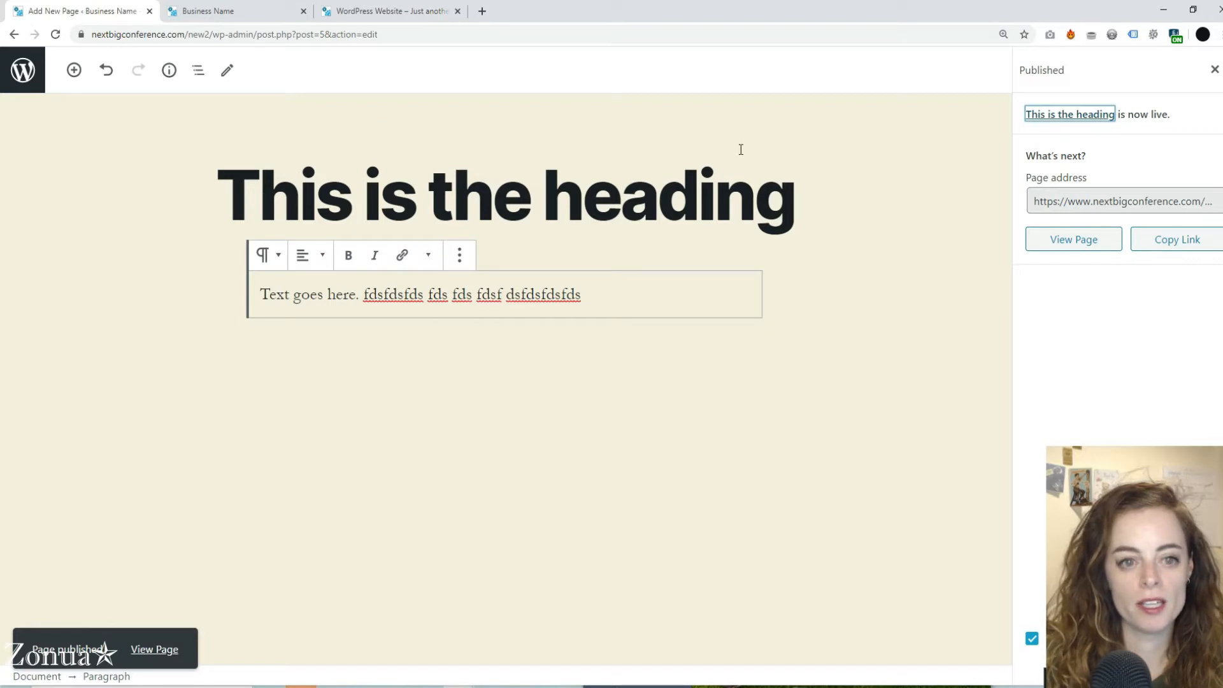
{"action": "left_click", "coordinate": [402, 217]}
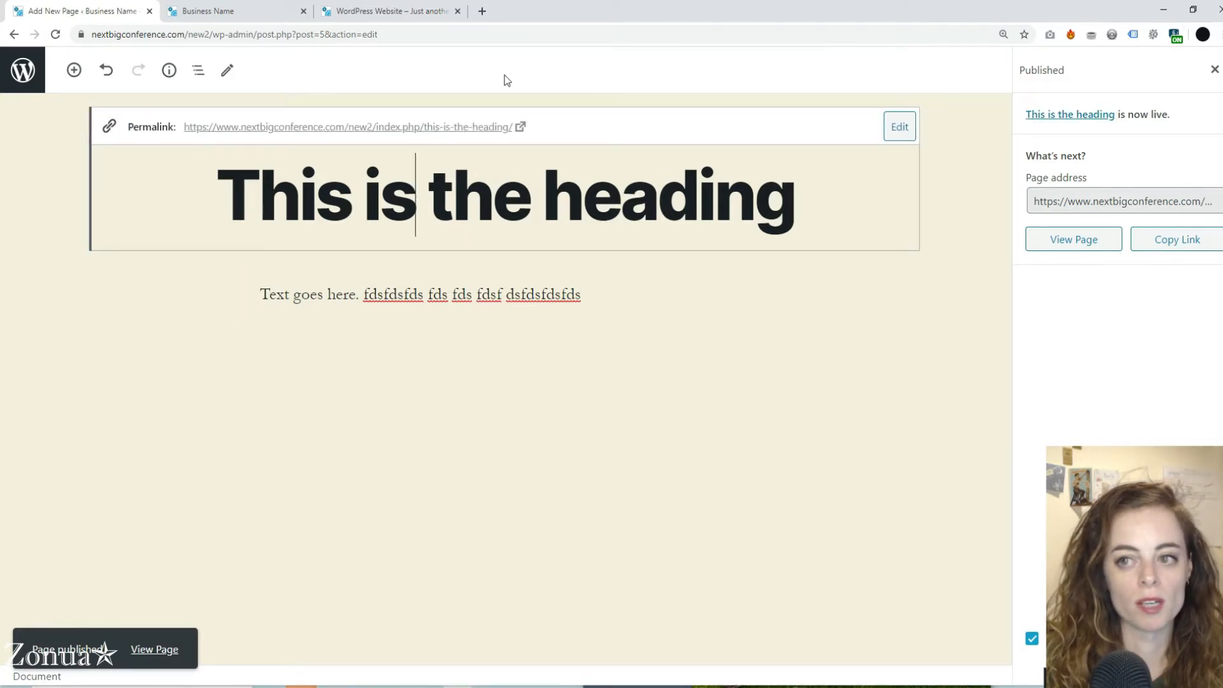
{"action": "left_click", "coordinate": [20, 76]}
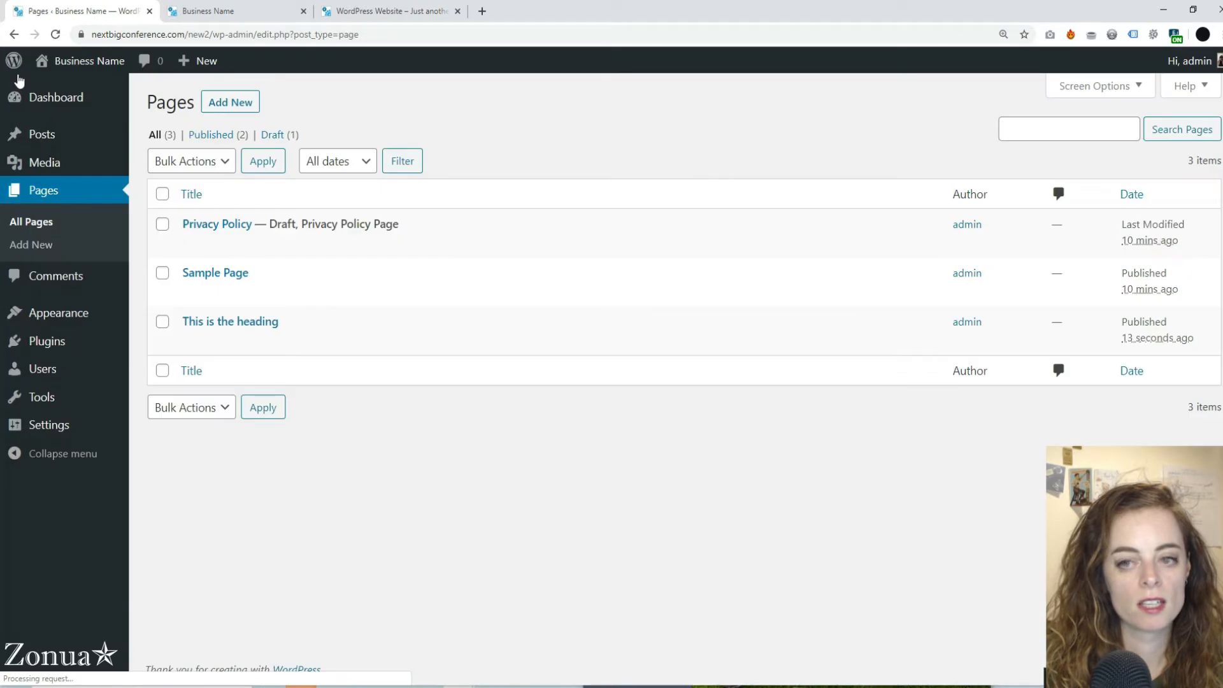
{"action": "mouse_move", "coordinate": [436, 247]}
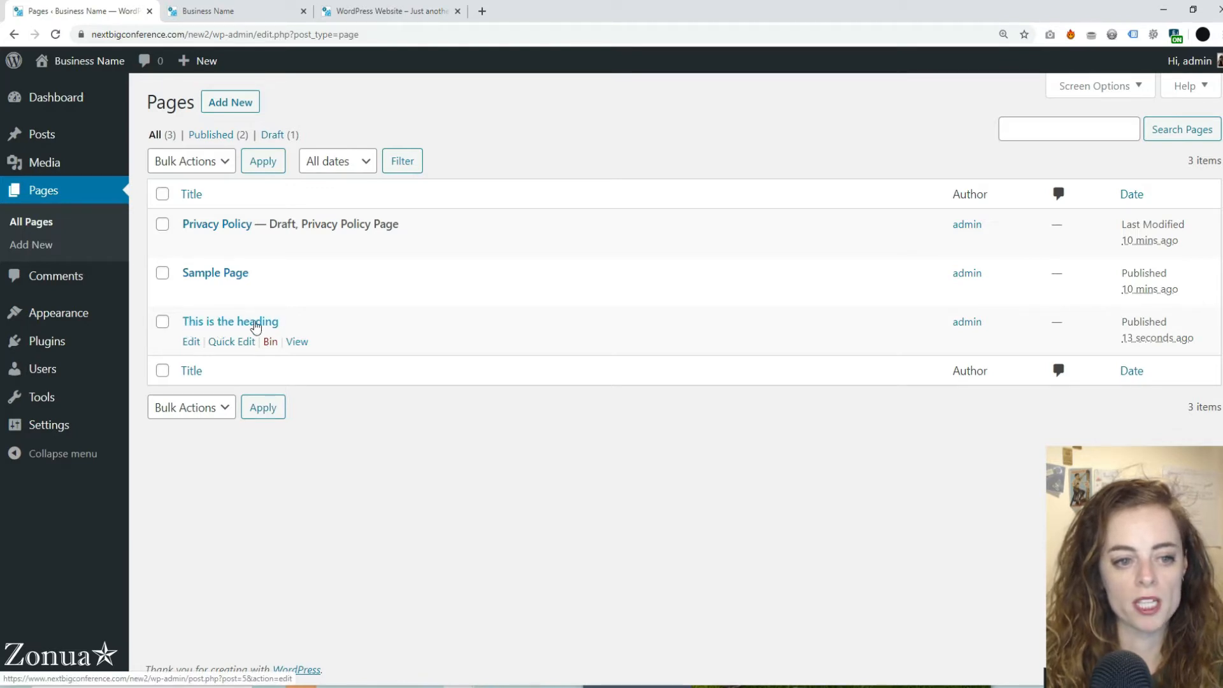
In the theme customiser, set the homepage to the static page "This is the heading", publish the change and close the customiser
{"action": "mouse_move", "coordinate": [125, 313]}
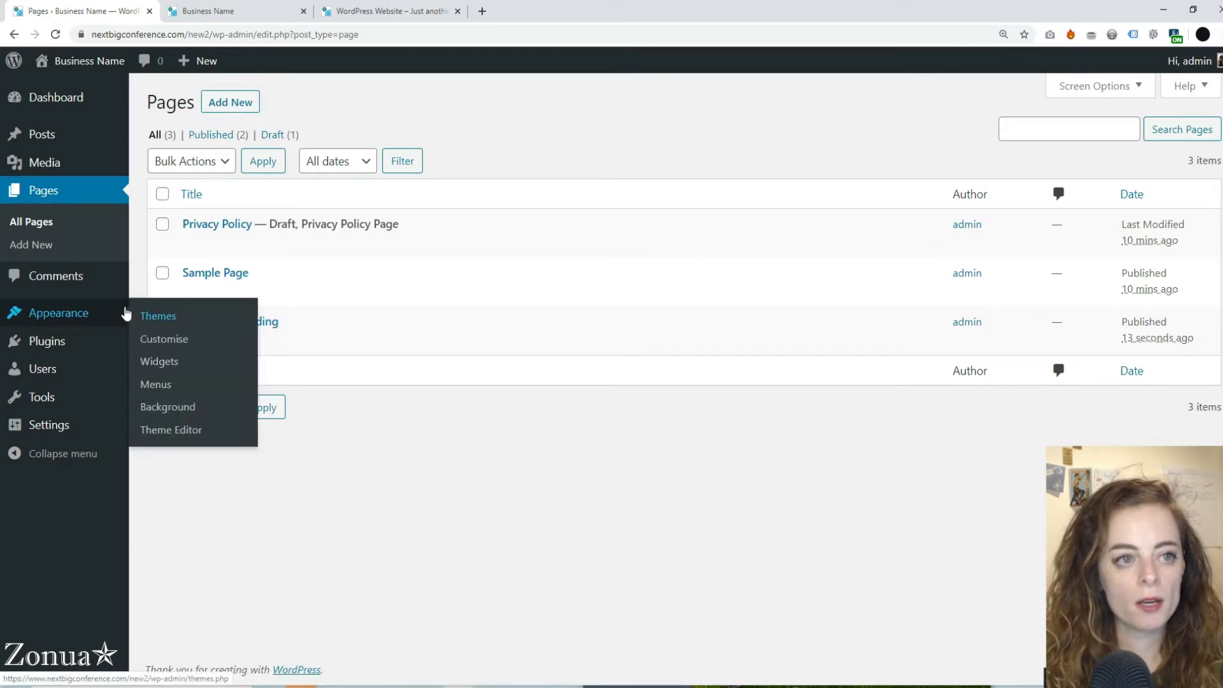
{"action": "left_click", "coordinate": [165, 339]}
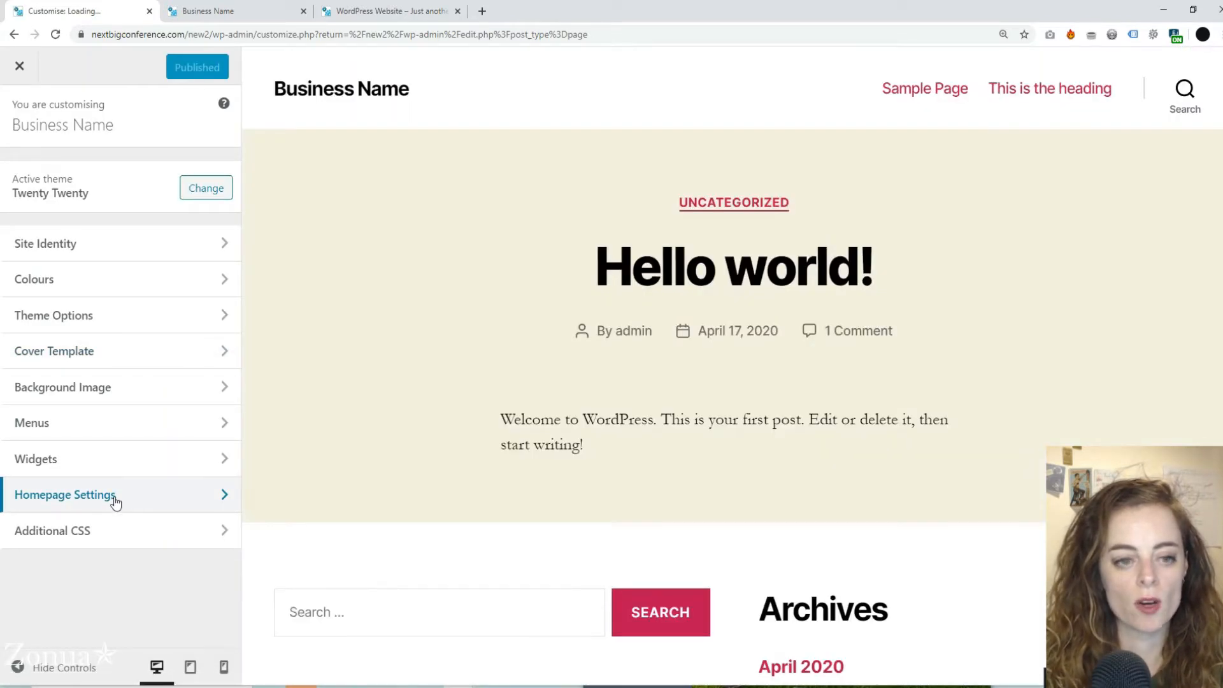
{"action": "left_click", "coordinate": [116, 502]}
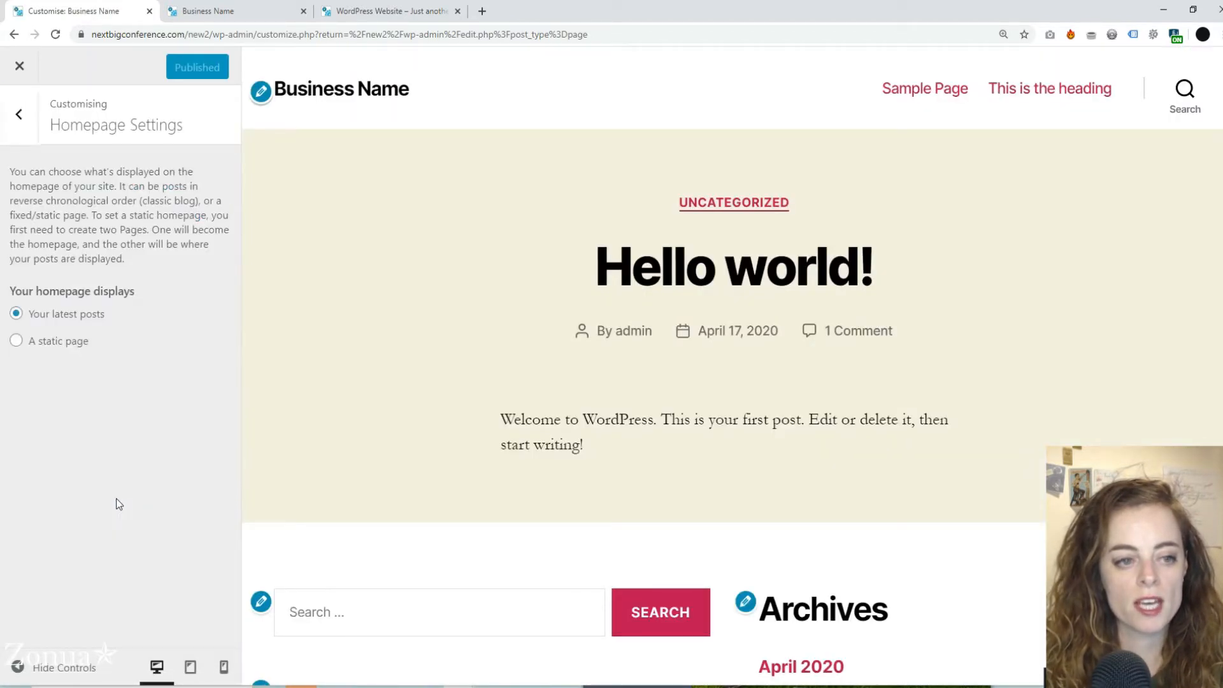
{"action": "left_click", "coordinate": [23, 342]}
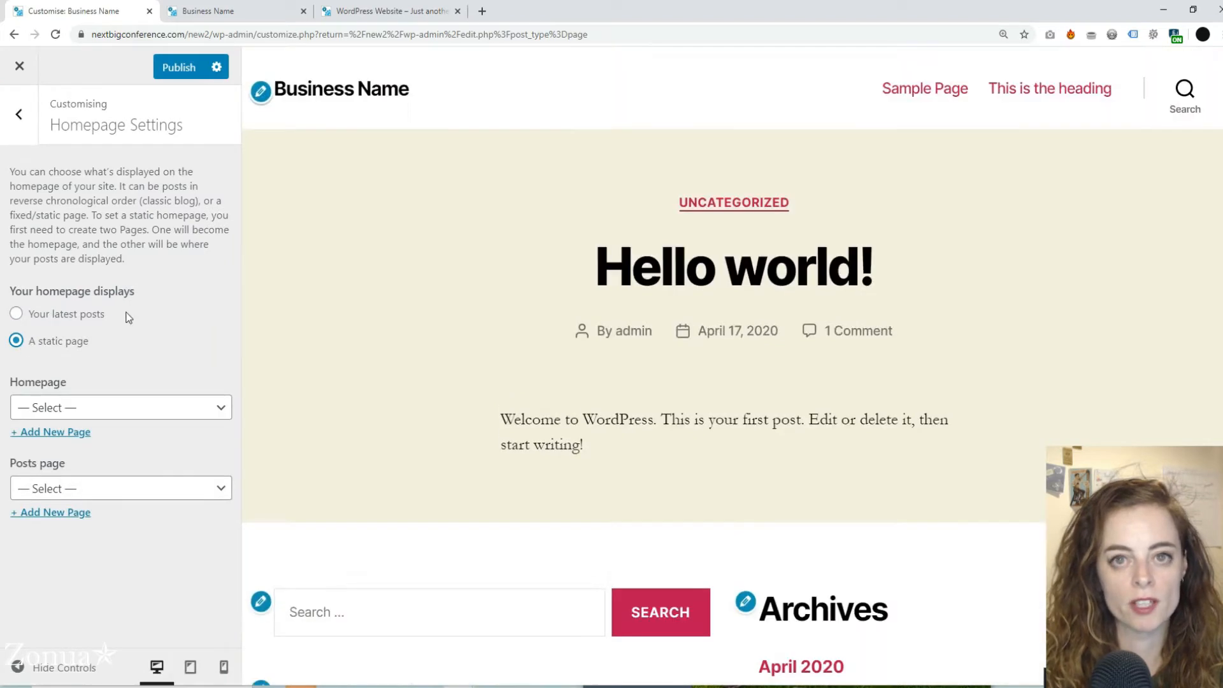
{"action": "left_click", "coordinate": [71, 408]}
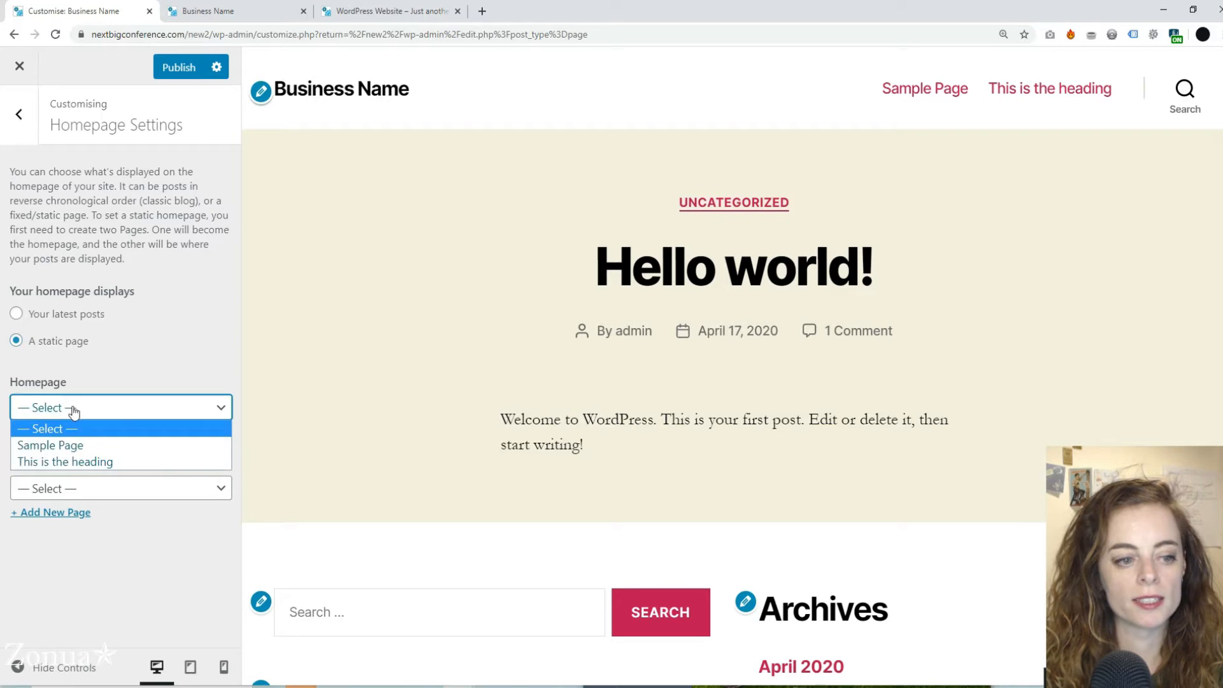
{"action": "left_click", "coordinate": [144, 460]}
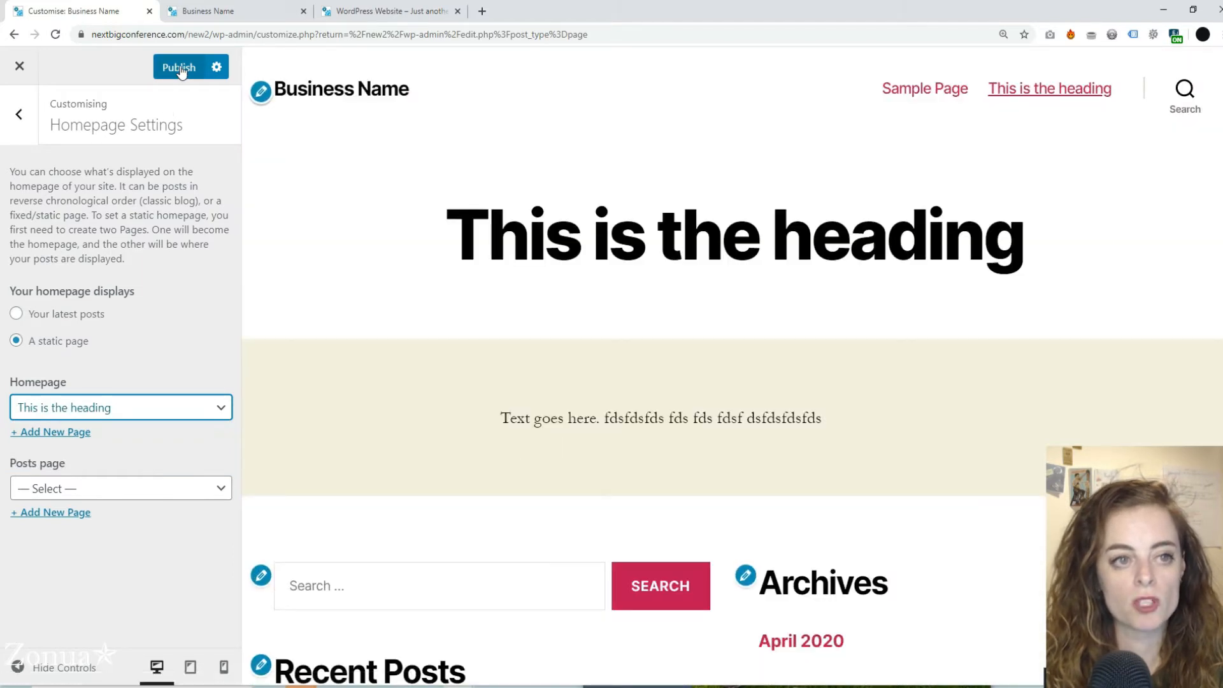
{"action": "left_click", "coordinate": [179, 68]}
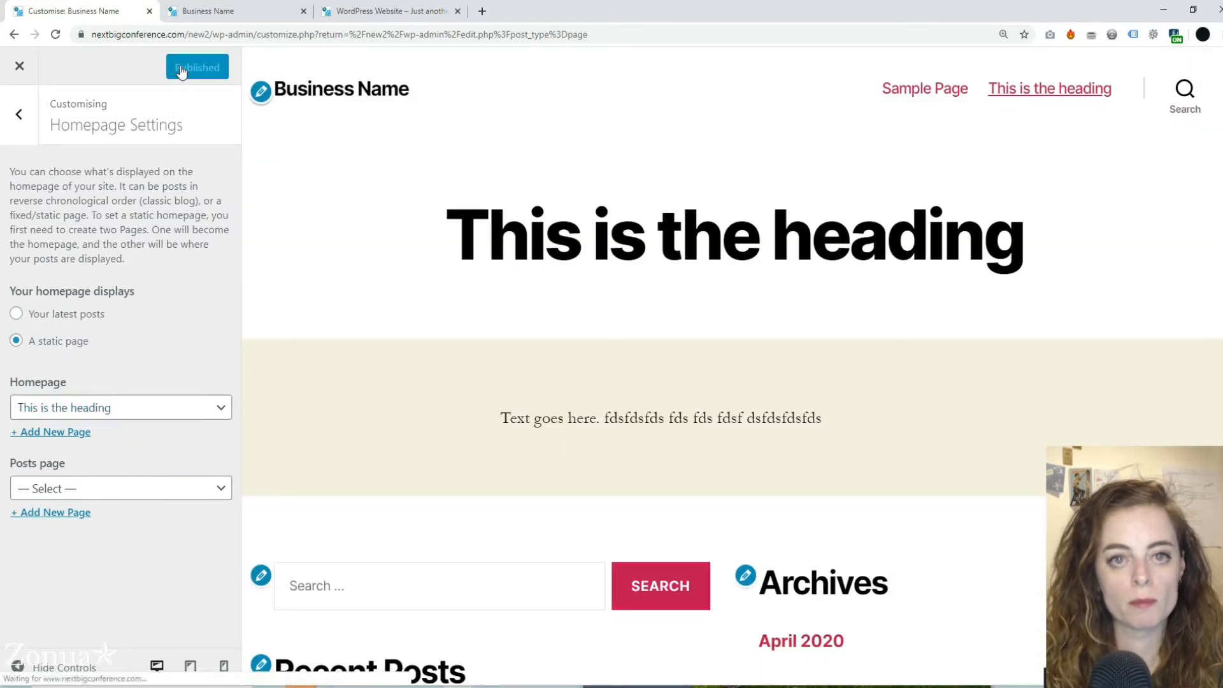
{"action": "left_click", "coordinate": [20, 68]}
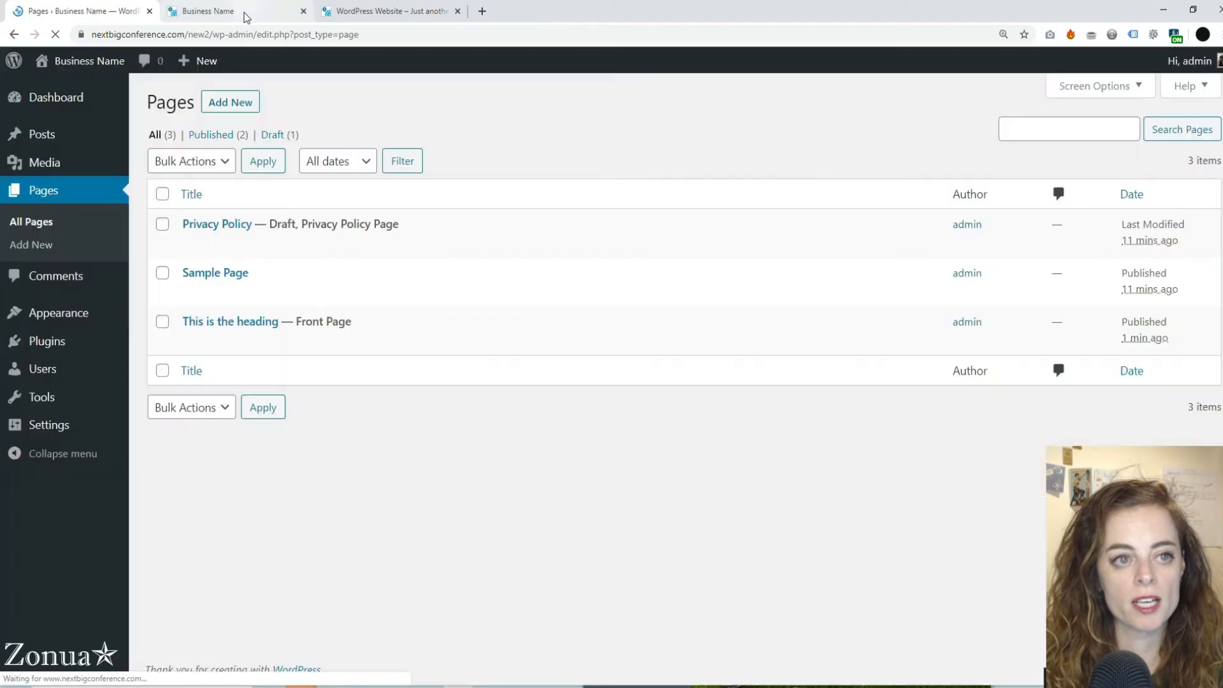
Reload the live site and check the heading and body text shown on its homepage
{"action": "left_click", "coordinate": [244, 12]}
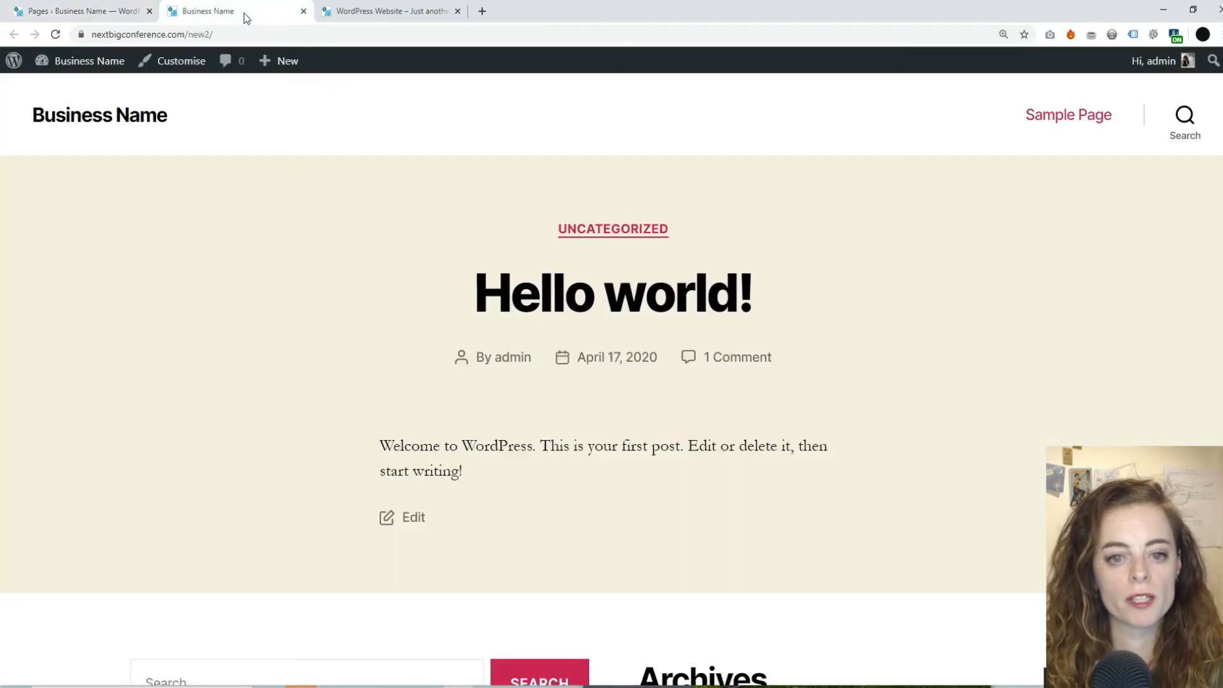
{"action": "key", "text": "F5"}
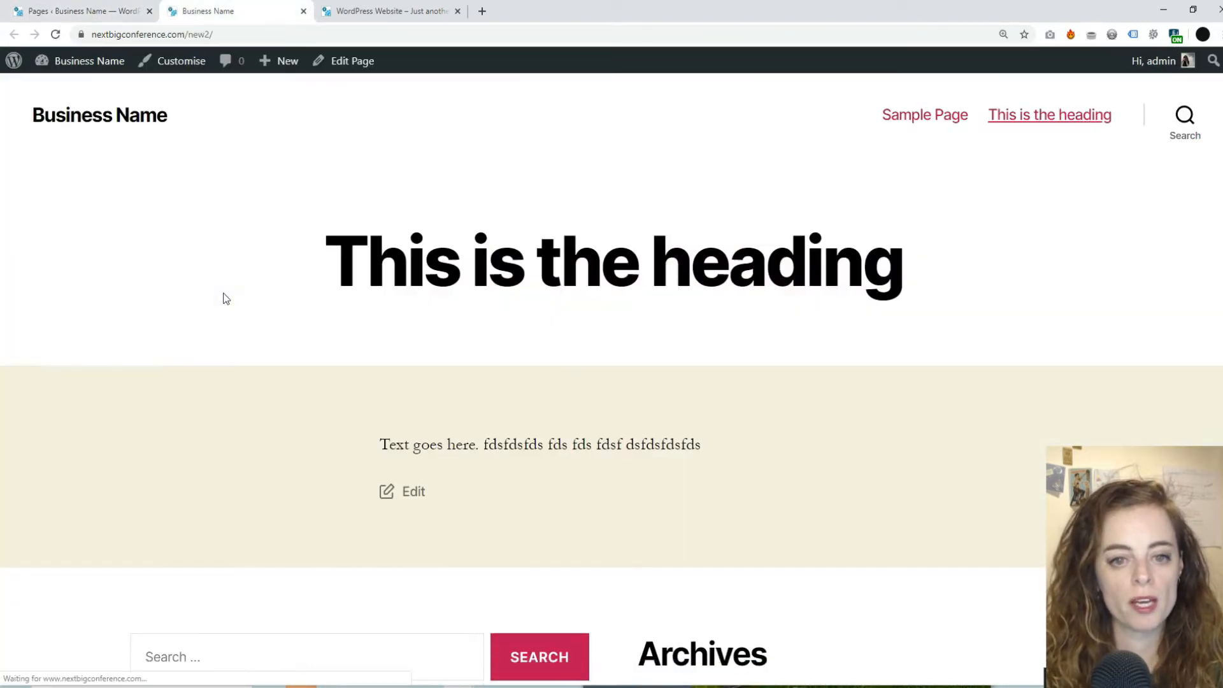
{"action": "scroll", "coordinate": [225, 297], "scroll_direction": "down", "scroll_amount": 1}
{"action": "left_click_drag", "start_coordinate": [324, 201], "coordinate": [862, 200]}
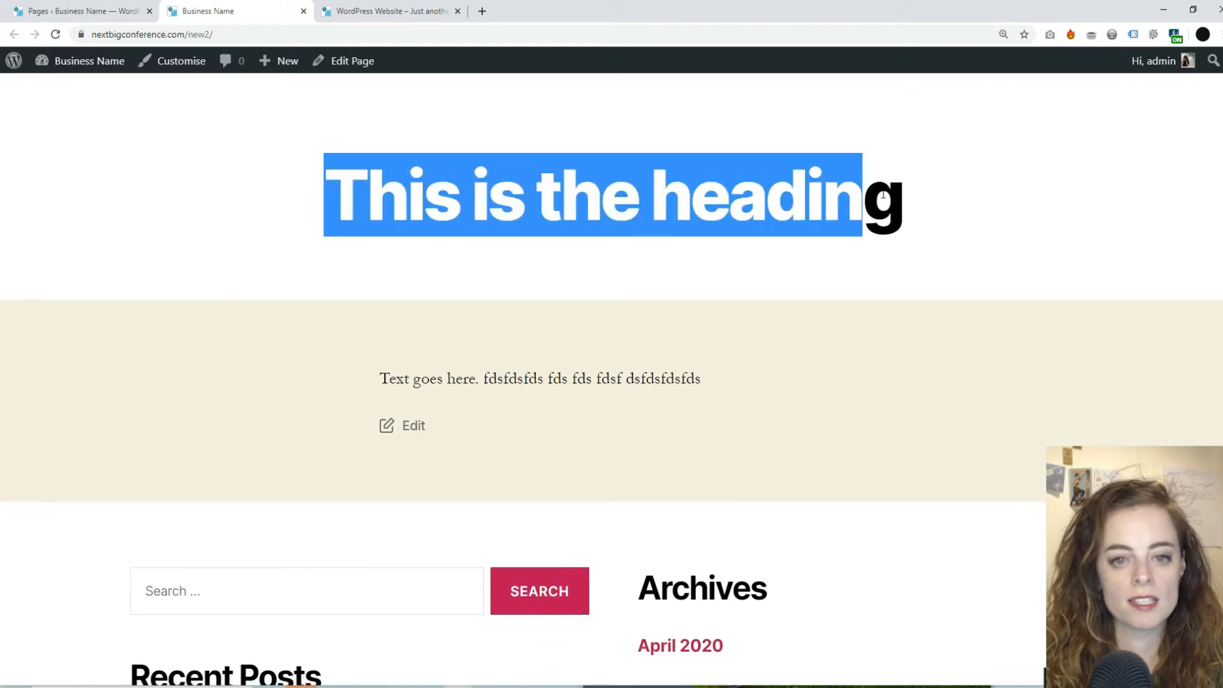
{"action": "left_click_drag", "start_coordinate": [529, 382], "coordinate": [602, 381]}
{"action": "scroll", "coordinate": [210, 411], "scroll_direction": "up", "scroll_amount": 1}
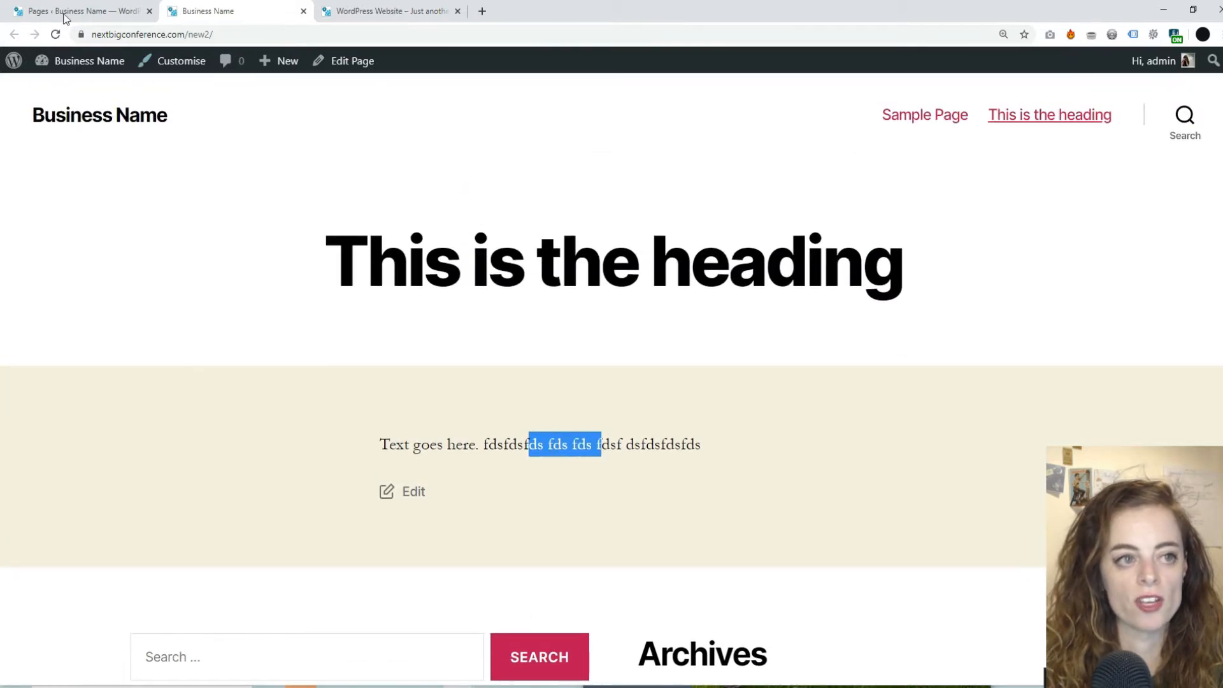
Open the installed themes in the dashboard and activate the Twenty Nineteen theme
{"action": "left_click", "coordinate": [84, 9]}
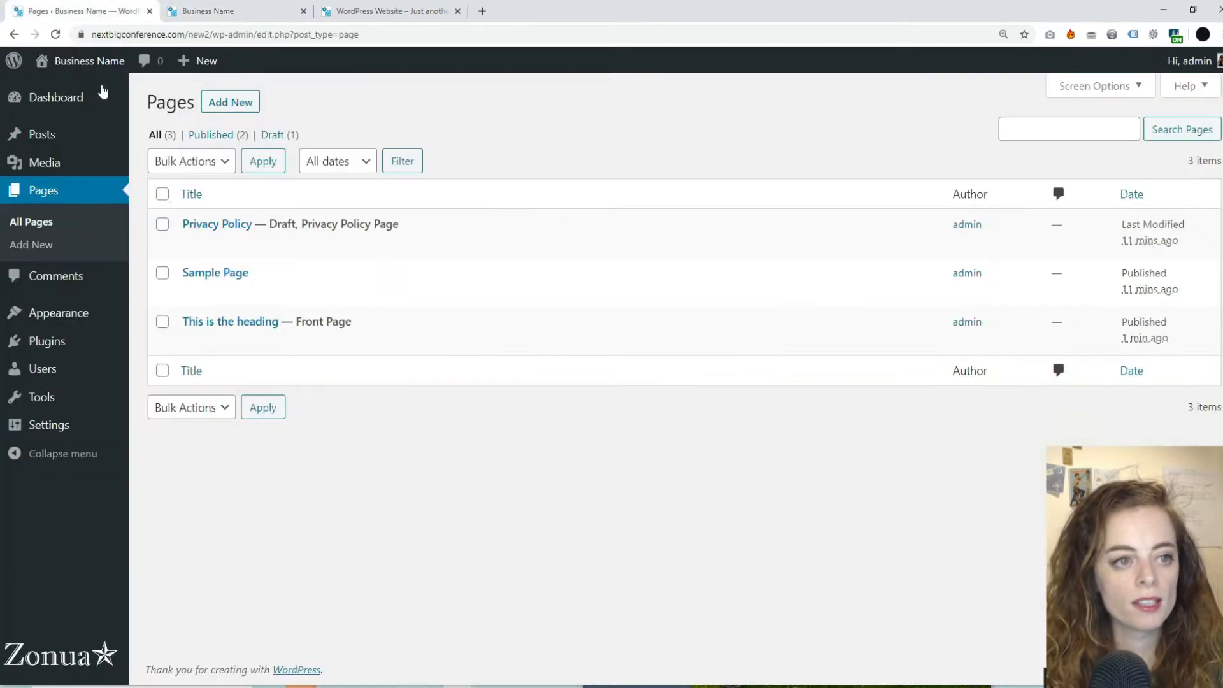
{"action": "left_click", "coordinate": [91, 316]}
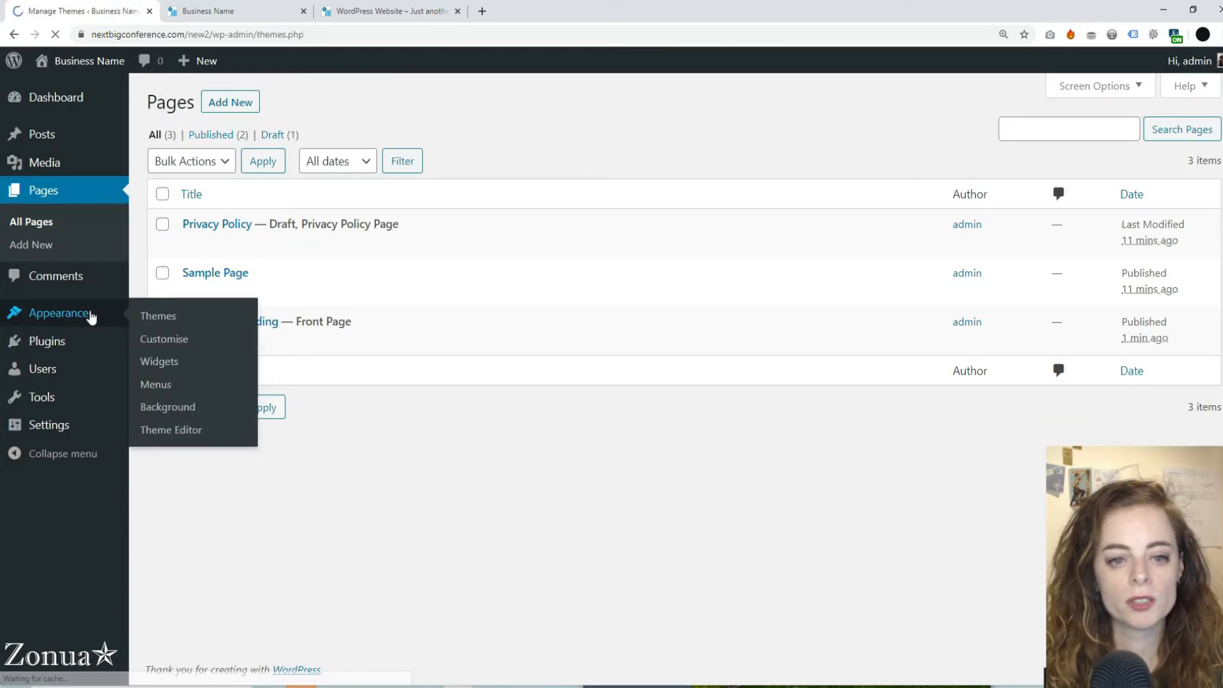
{"action": "mouse_move", "coordinate": [391, 388]}
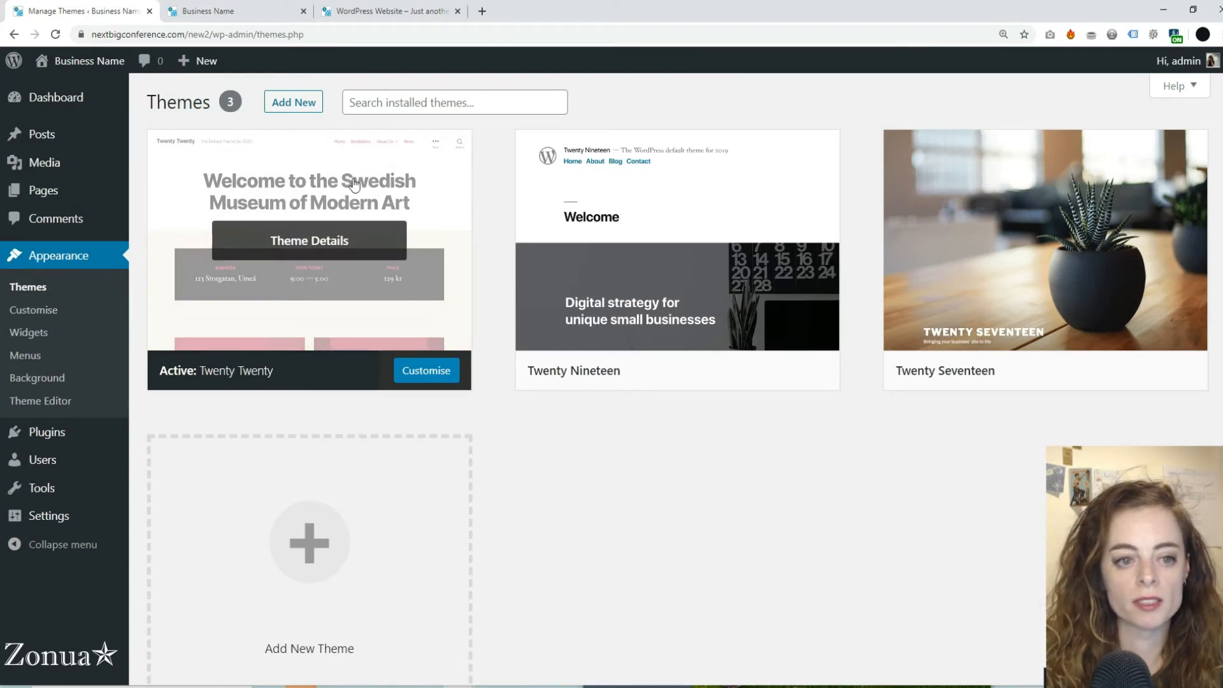
{"action": "mouse_move", "coordinate": [164, 383]}
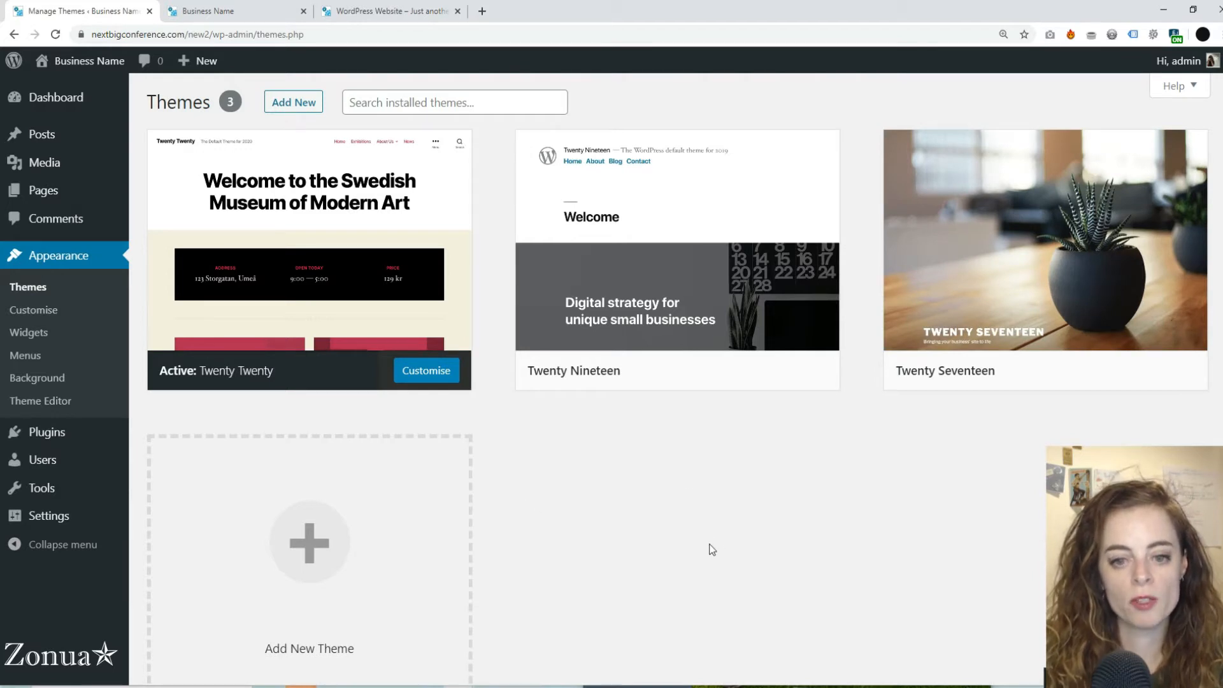
{"action": "left_click", "coordinate": [715, 376]}
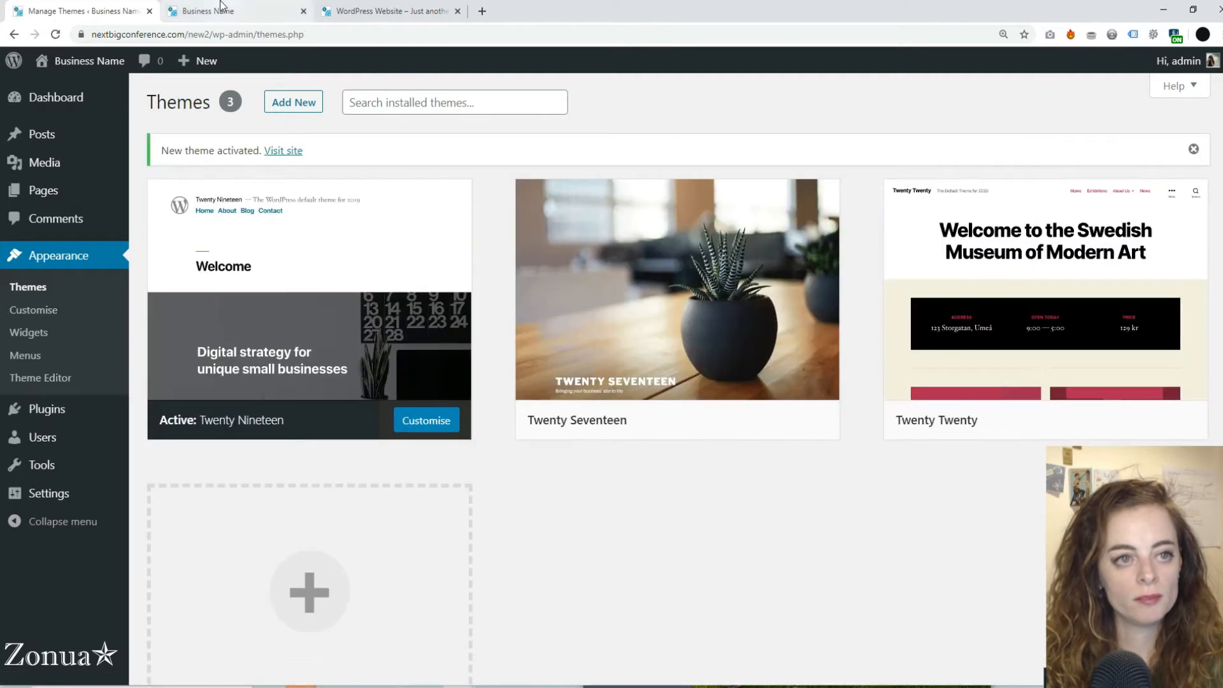
Reload the live site and examine how the homepage heading and body text look in the Twenty Nineteen theme
{"action": "left_click", "coordinate": [223, 7]}
{"action": "key", "text": "F5"}
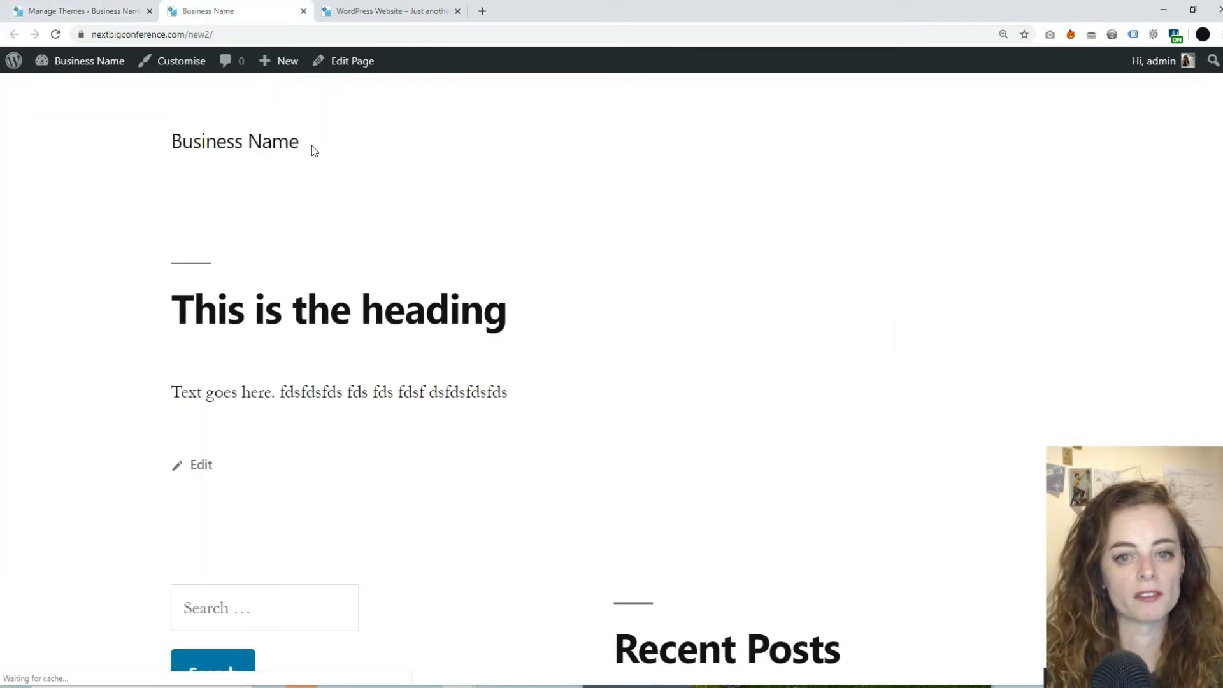
{"action": "left_click_drag", "start_coordinate": [170, 307], "coordinate": [484, 444]}
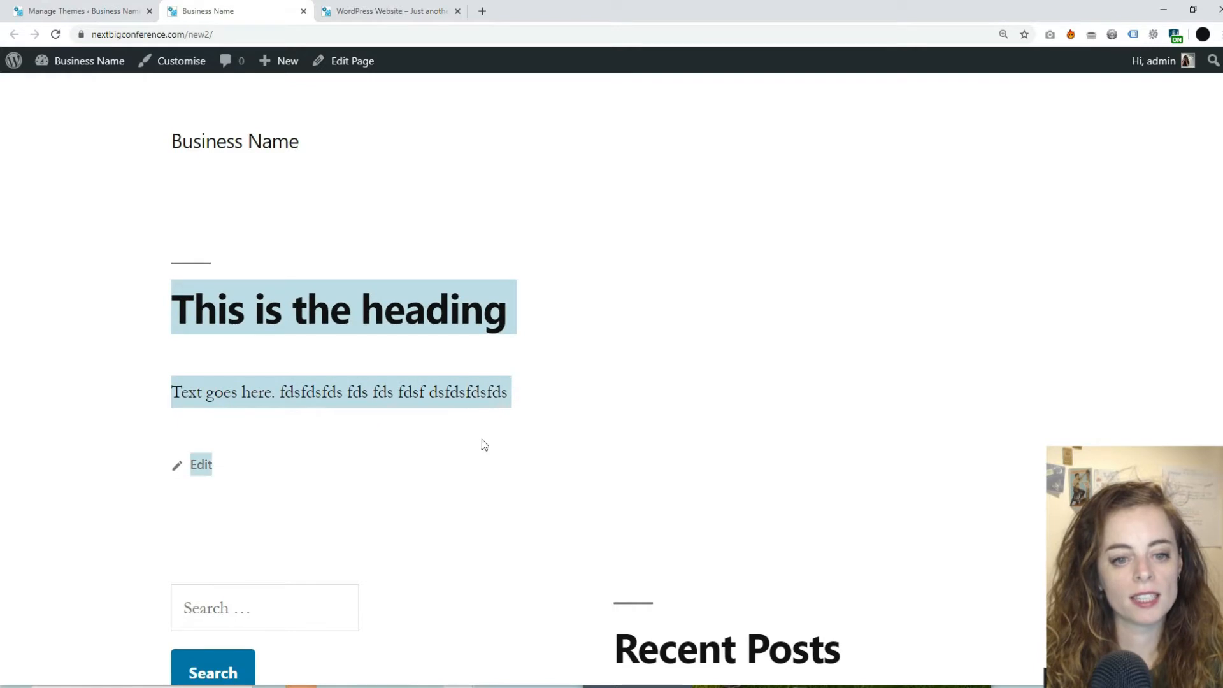
{"action": "left_click", "coordinate": [604, 380]}
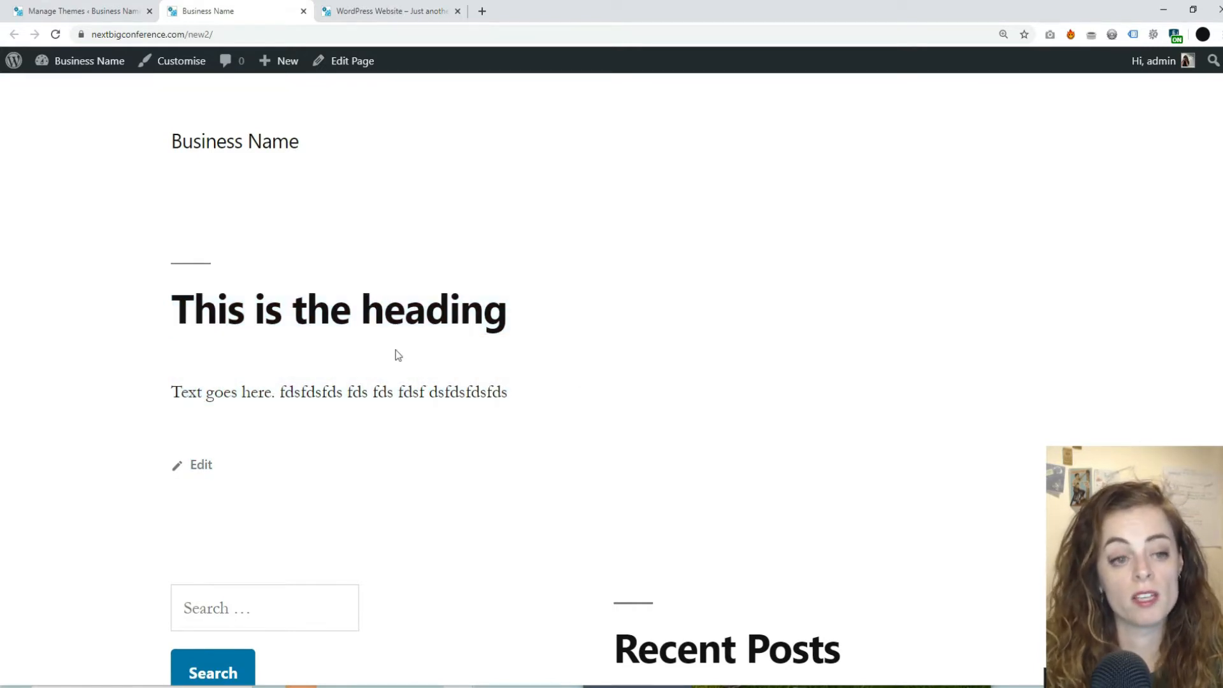
{"action": "left_click_drag", "start_coordinate": [395, 355], "coordinate": [126, 320]}
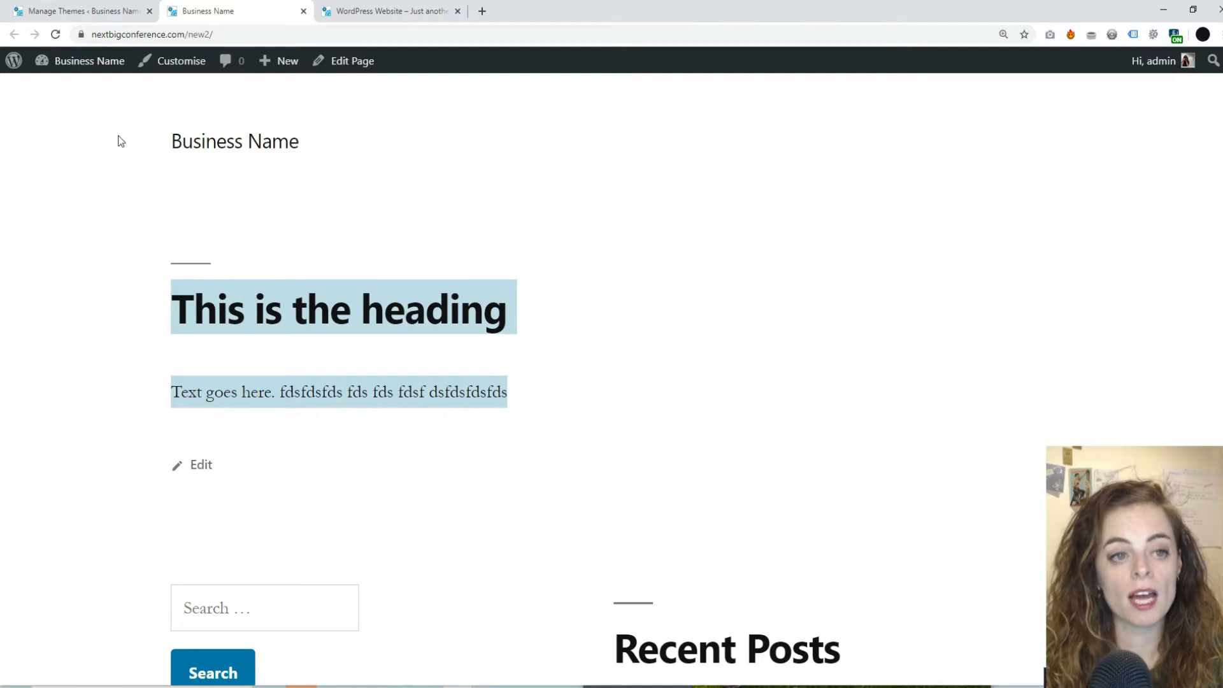
Activate the Twenty Seventeen theme and reload the live site to check its homepage design
{"action": "left_click", "coordinate": [102, 10]}
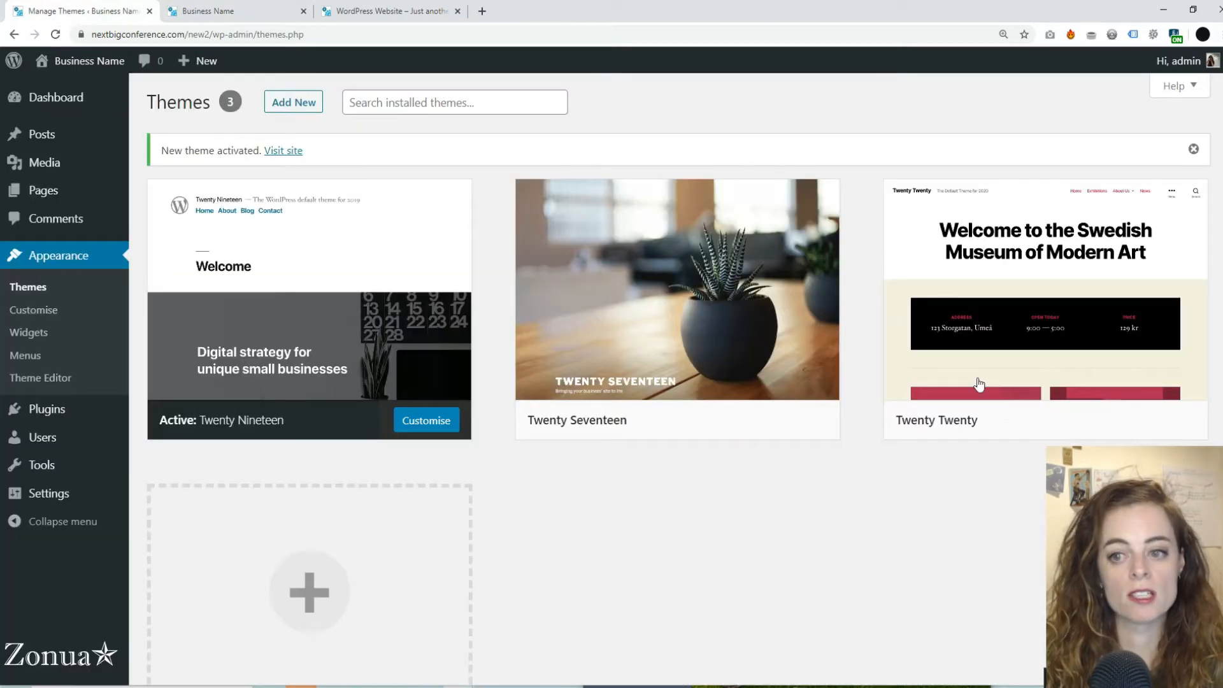
{"action": "left_click", "coordinate": [722, 428]}
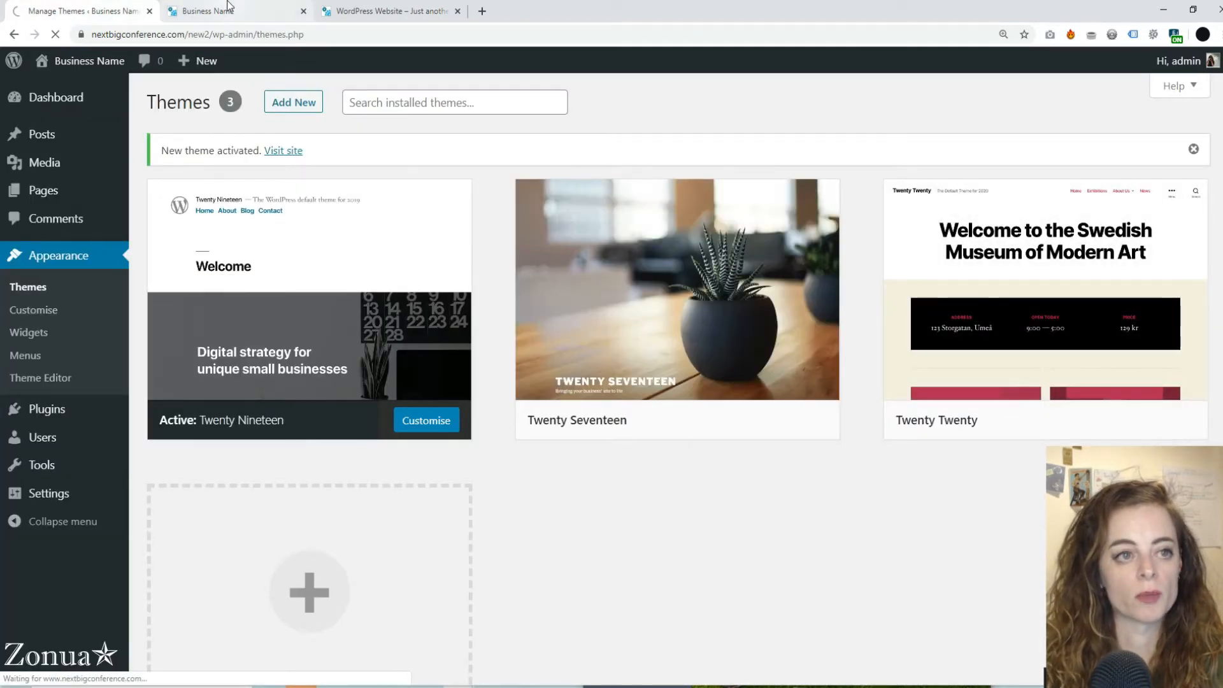
{"action": "left_click", "coordinate": [231, 14]}
{"action": "key", "text": "F5"}
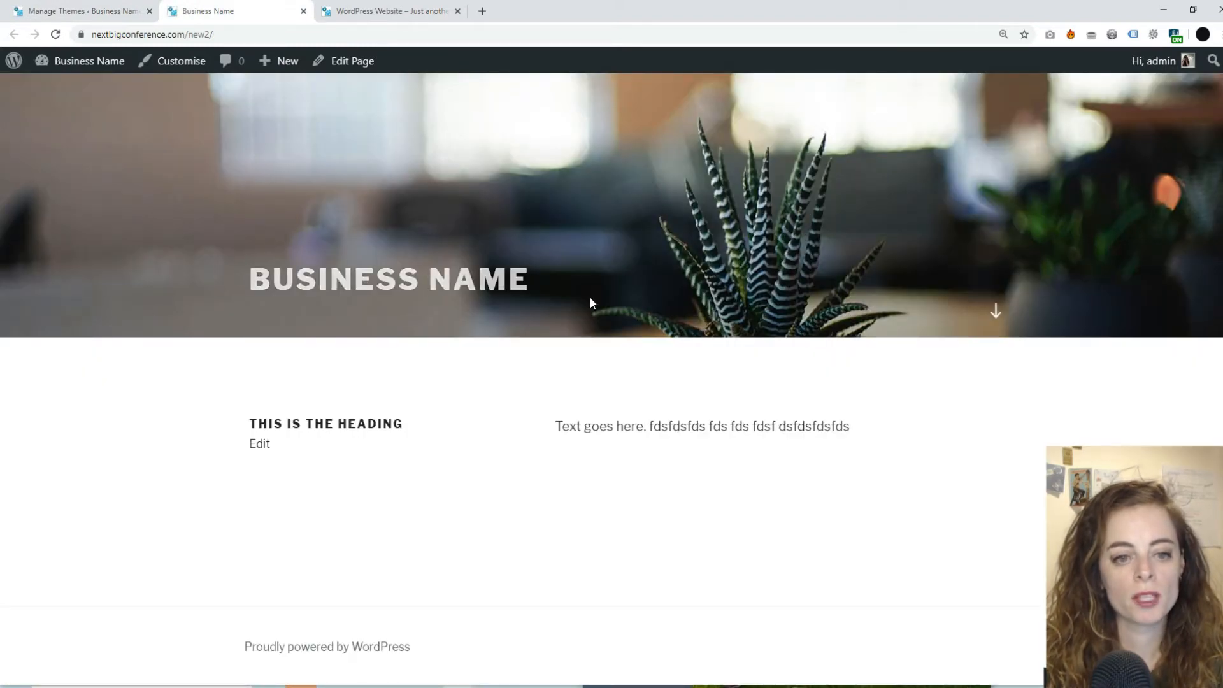
Search the theme directory for "virtue", then install and activate the Virtue theme
{"action": "left_click", "coordinate": [94, 7]}
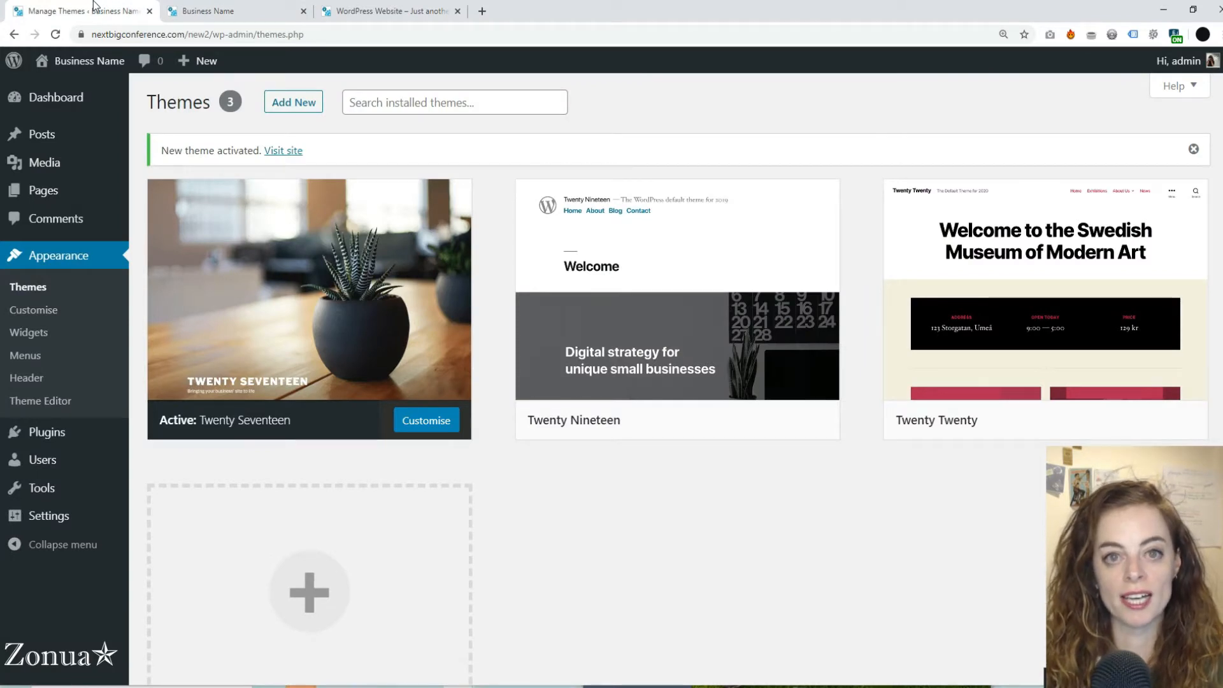
{"action": "mouse_move", "coordinate": [576, 270]}
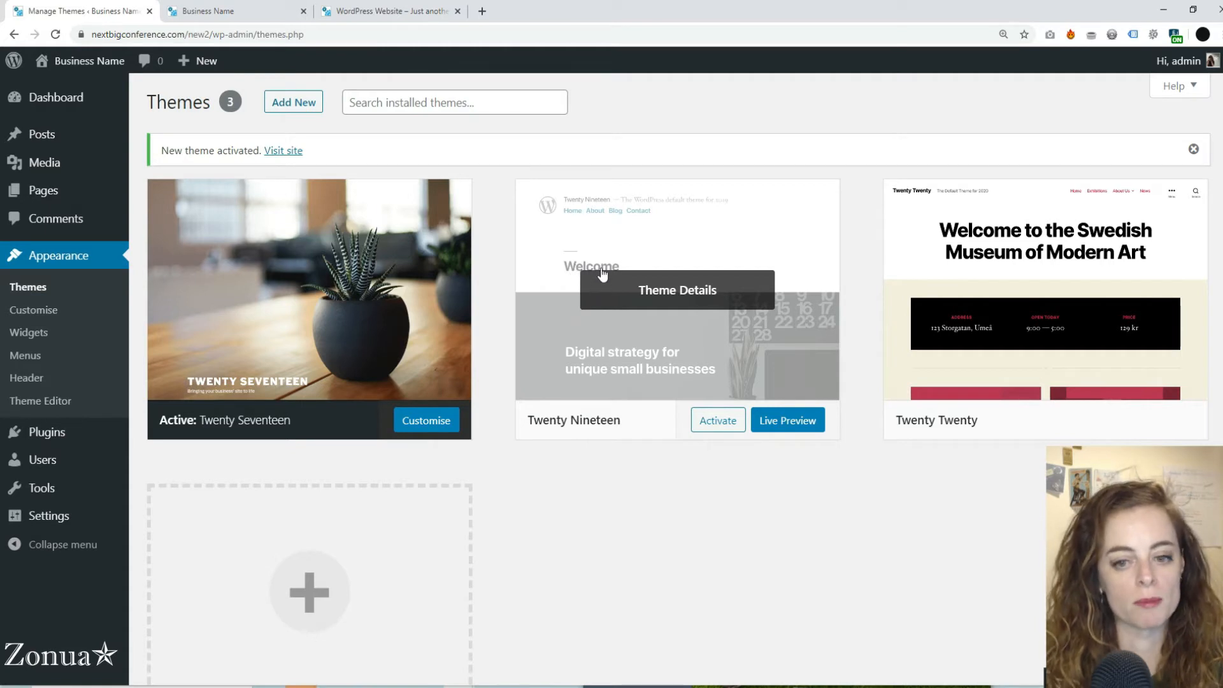
{"action": "left_click", "coordinate": [277, 110]}
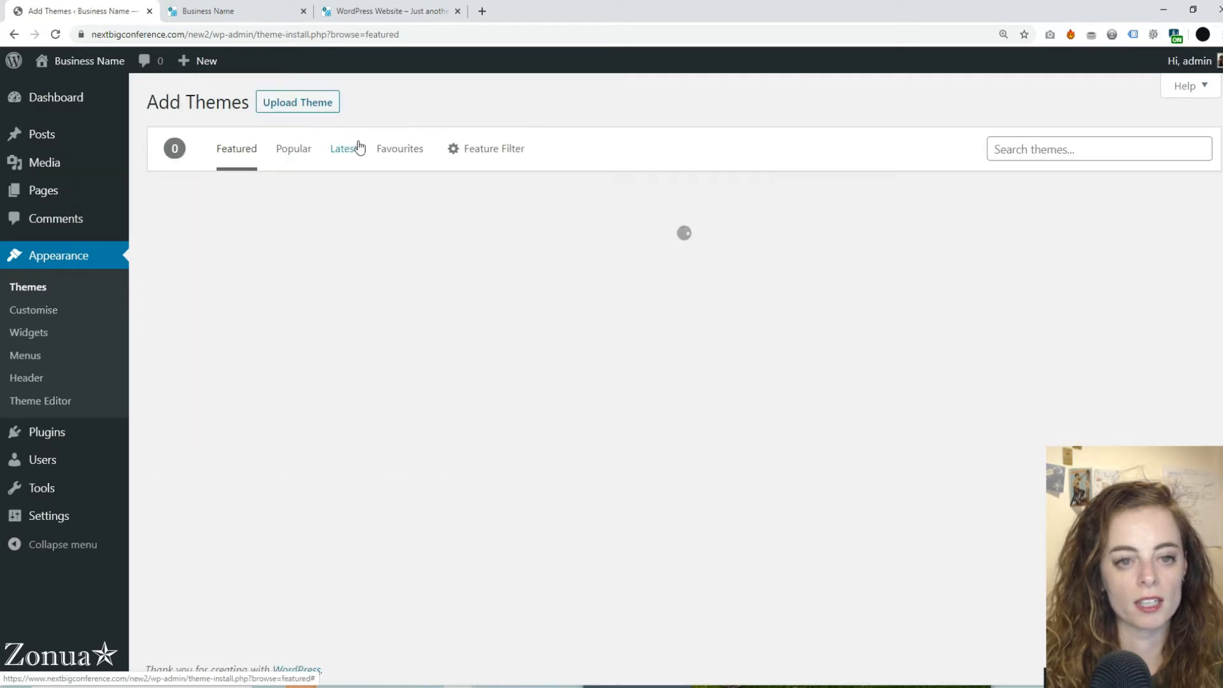
{"action": "left_click", "coordinate": [1010, 144]}
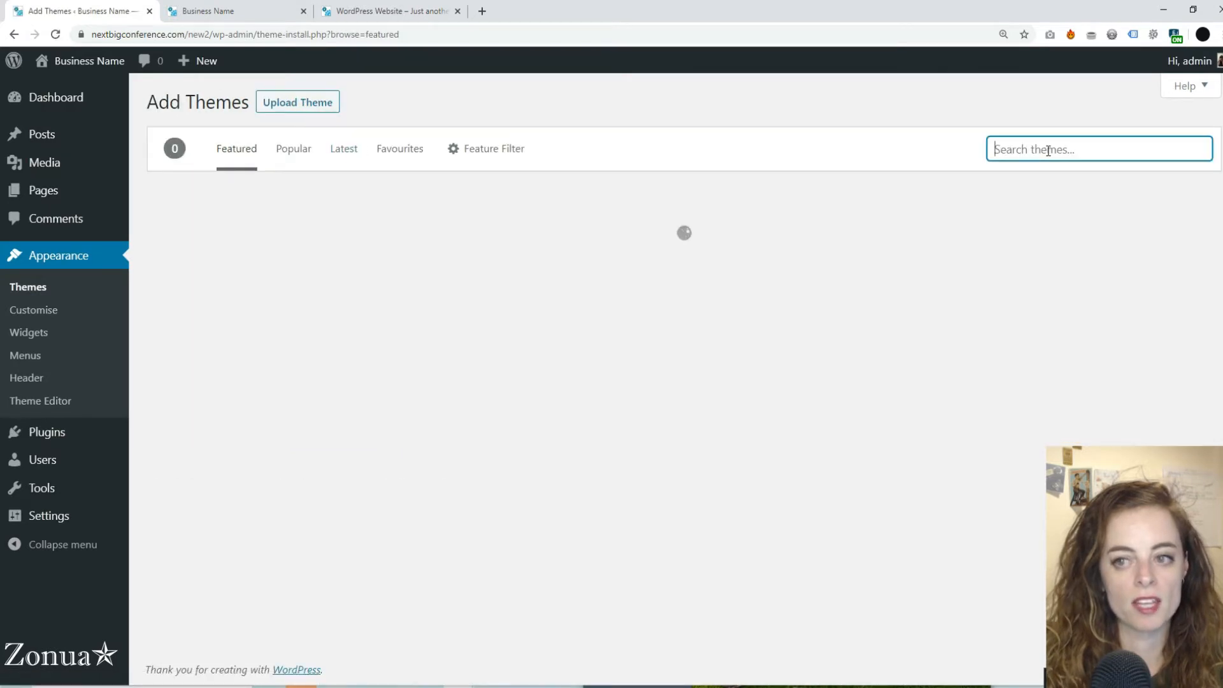
{"action": "type", "text": "virtue"}
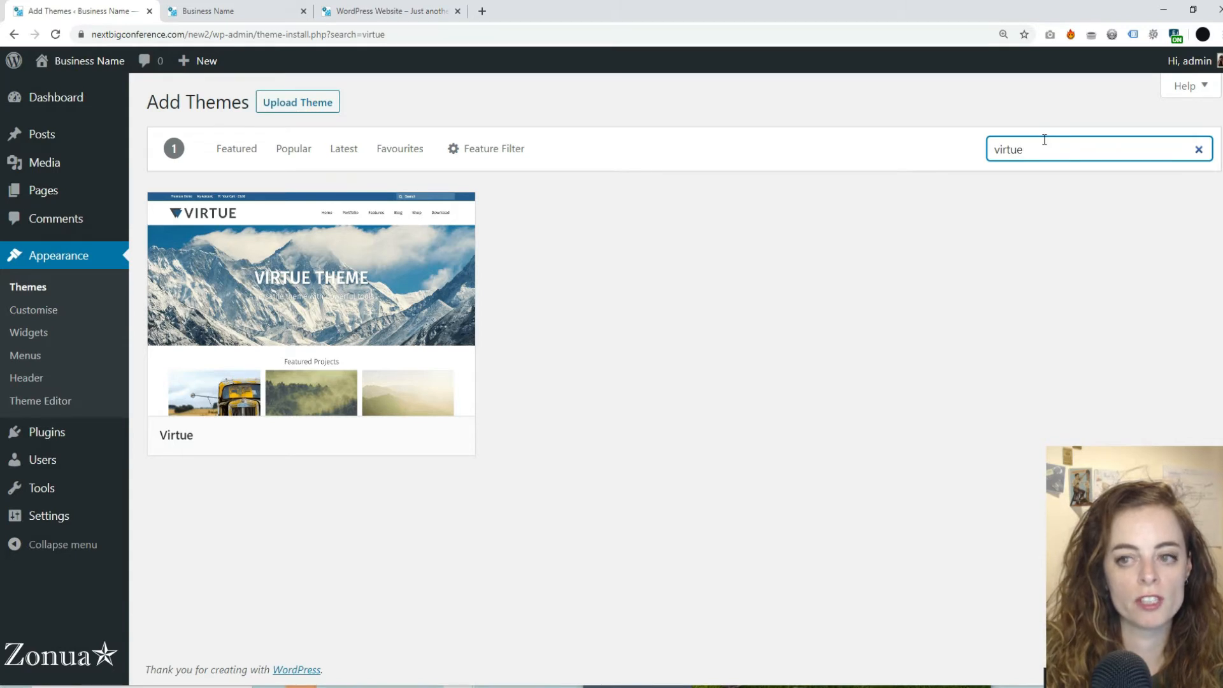
{"action": "left_click", "coordinate": [376, 439]}
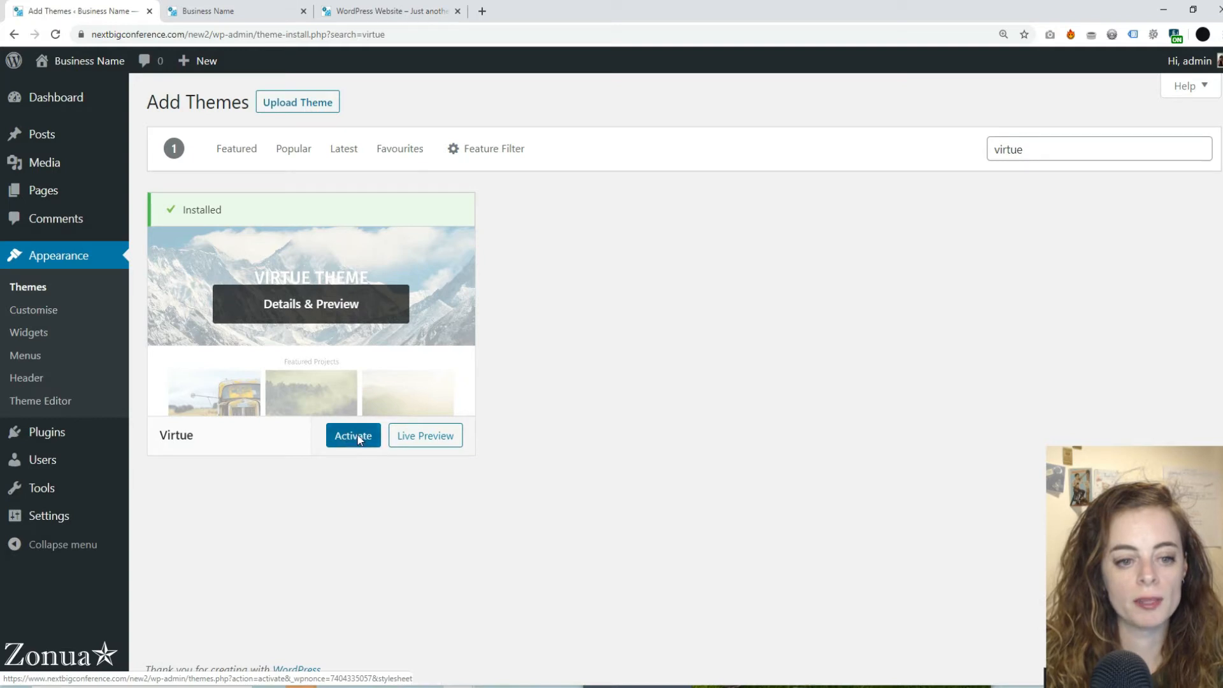
{"action": "left_click", "coordinate": [361, 440]}
Reload the live site and examine the homepage heading and text in the Virtue theme
{"action": "left_click", "coordinate": [184, 9]}
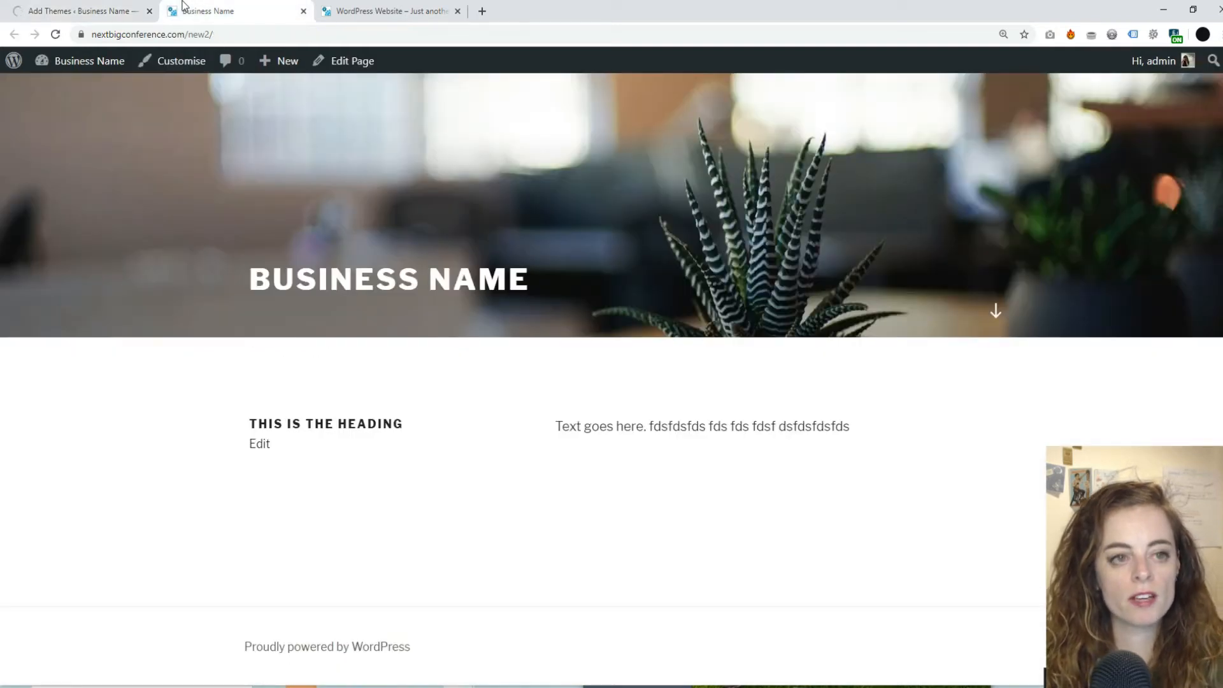
{"action": "key", "text": "F5"}
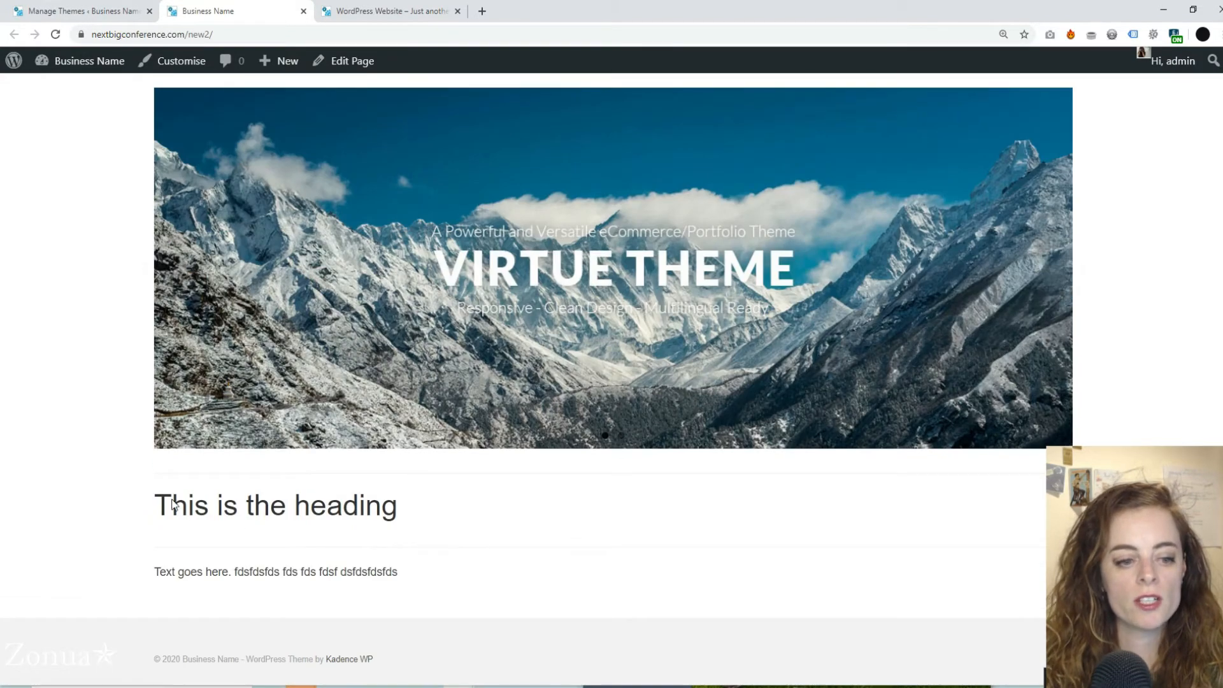
{"action": "left_click_drag", "start_coordinate": [155, 503], "coordinate": [409, 564]}
{"action": "left_click", "coordinate": [240, 408]}
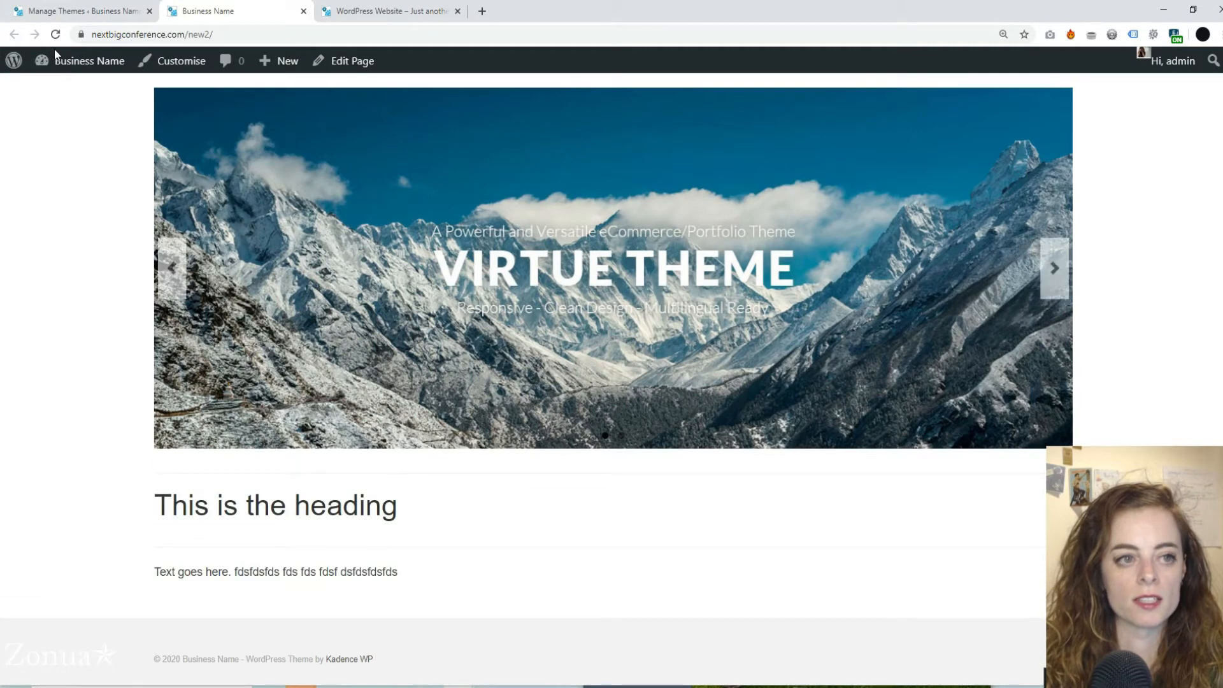
Install the Kadence Toolkit for the Virtue theme and dismiss the Kadence Blocks notice on the theme options page
{"action": "left_click", "coordinate": [83, 8]}
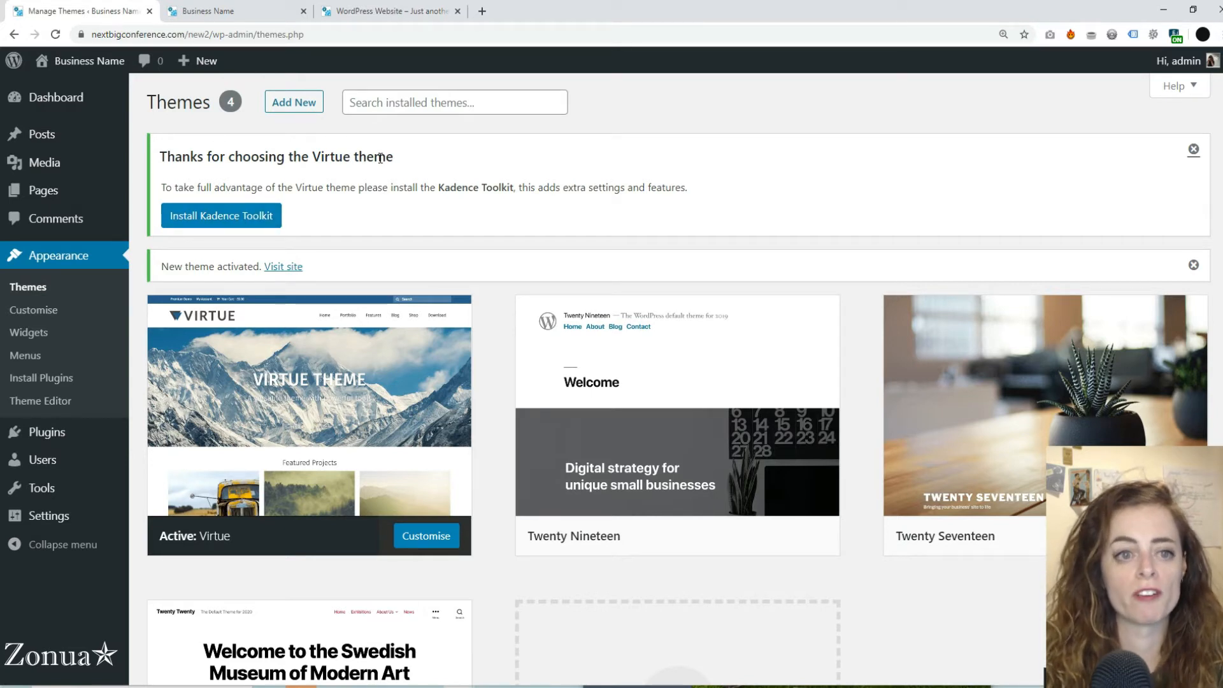
{"action": "left_click", "coordinate": [219, 220]}
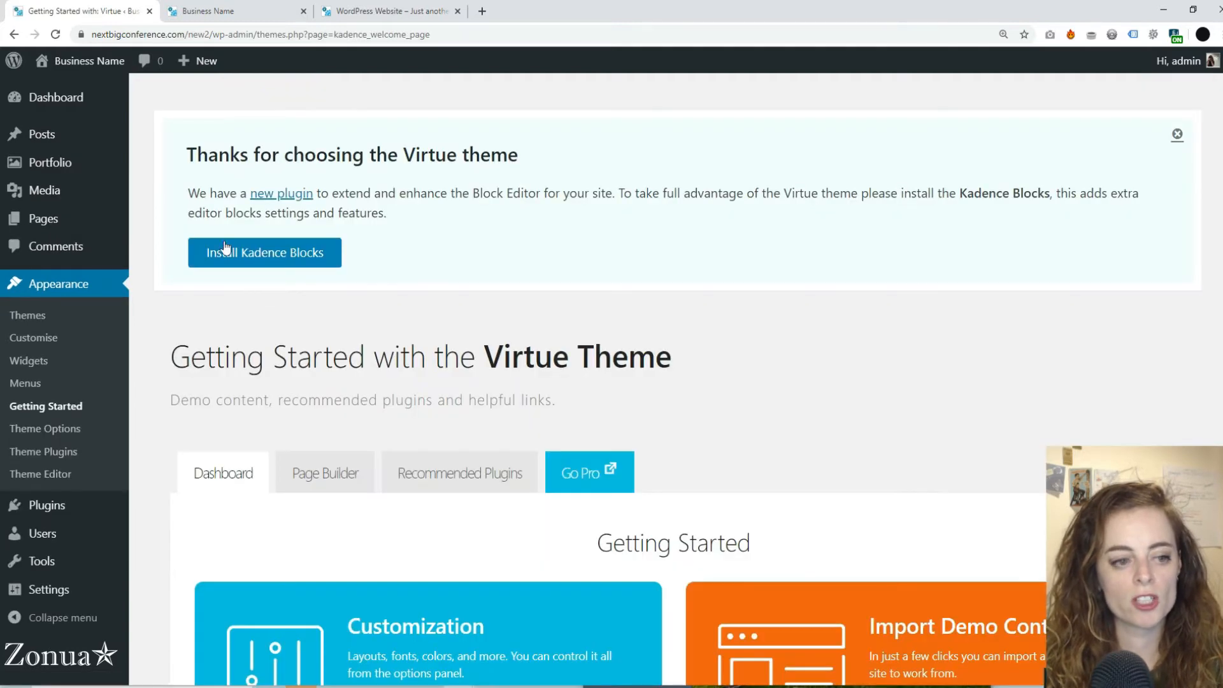
{"action": "left_click", "coordinate": [80, 436]}
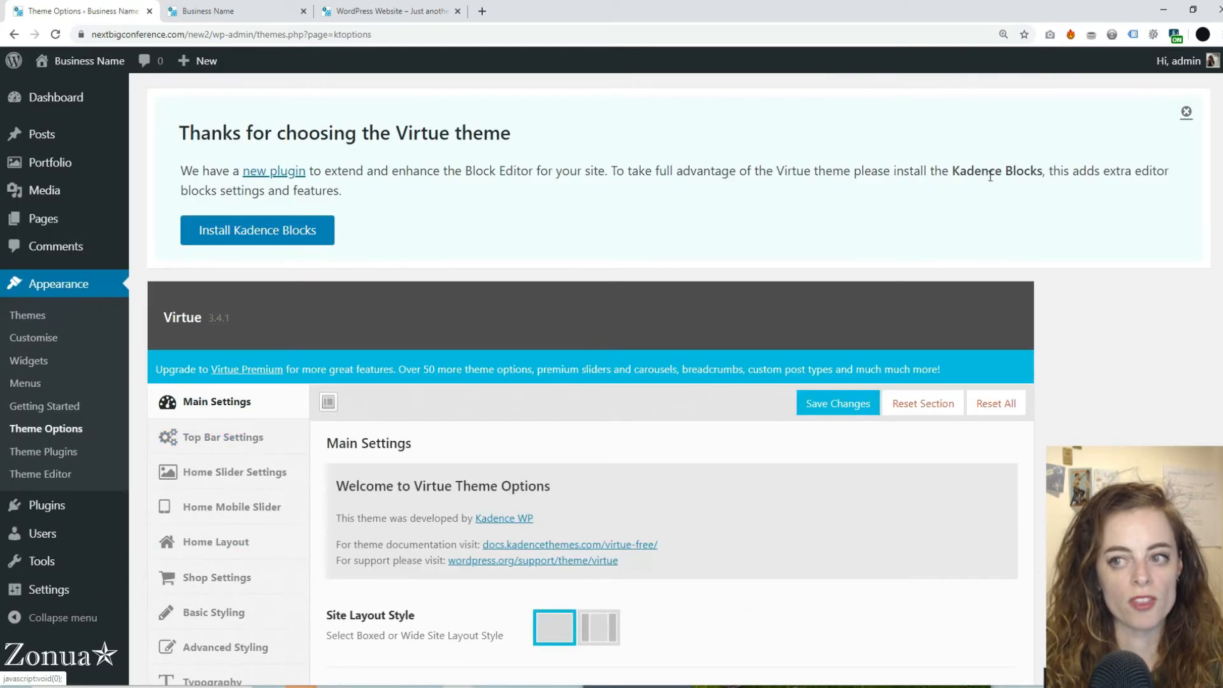
{"action": "left_click", "coordinate": [1186, 111]}
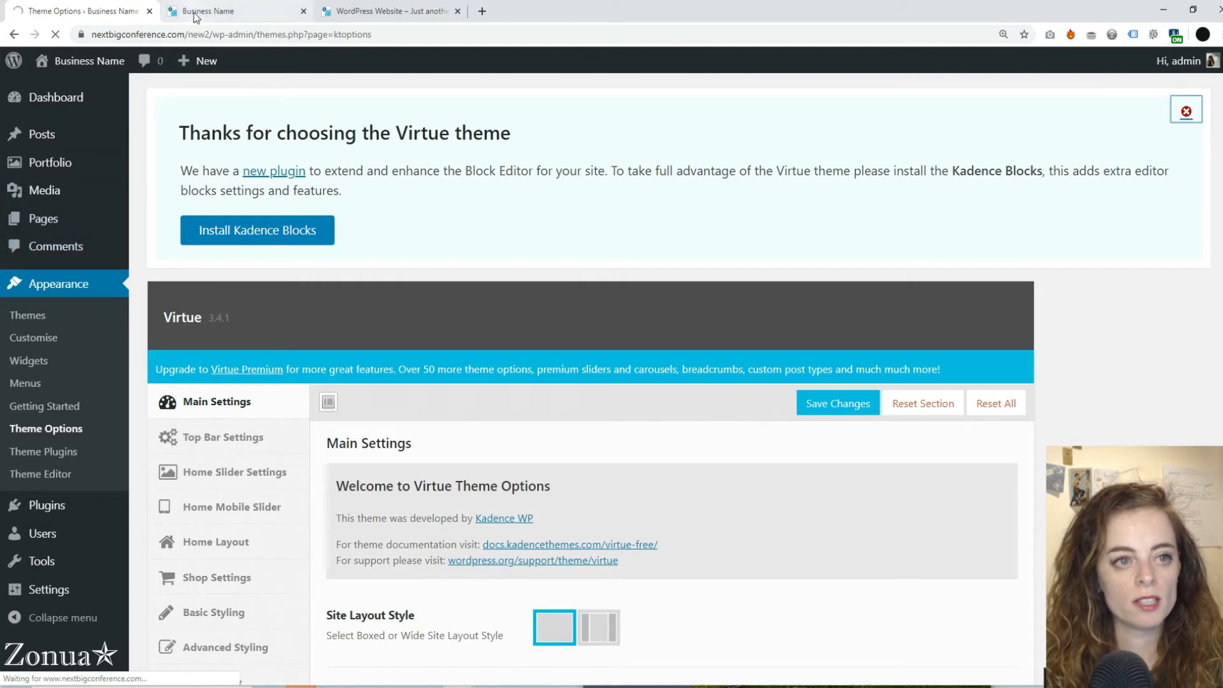
Install and activate the Classic Editor plugin from the featured plugins
{"action": "left_click", "coordinate": [43, 220]}
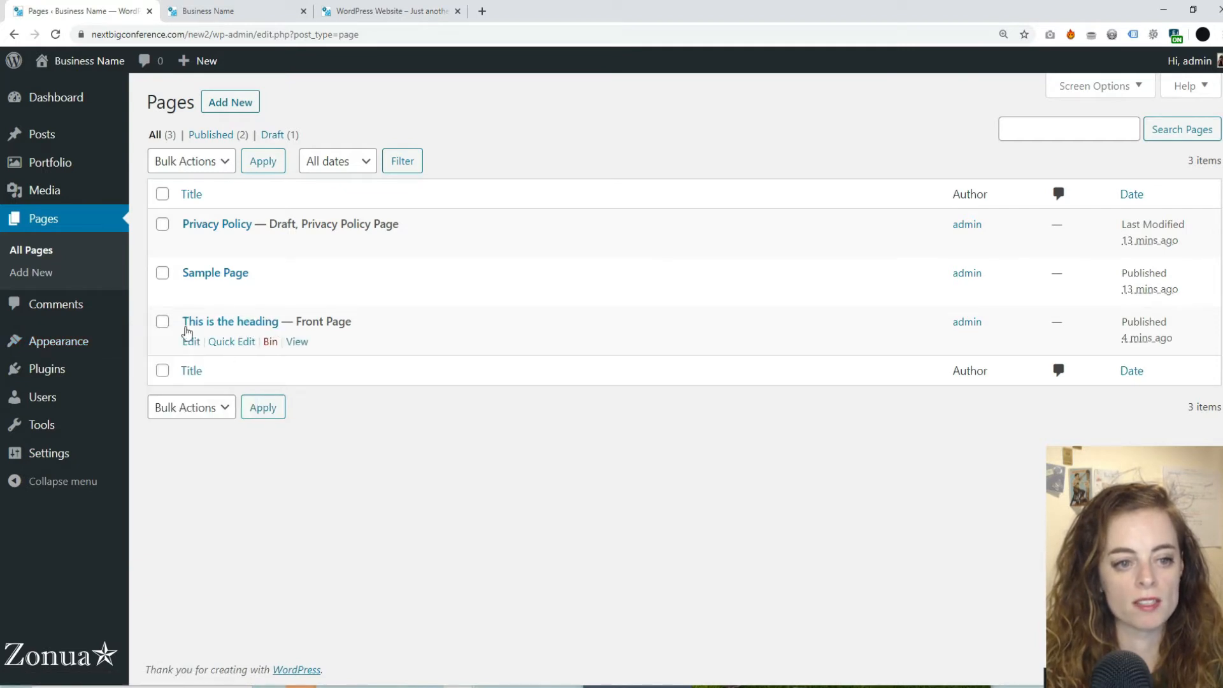
{"action": "mouse_move", "coordinate": [46, 411]}
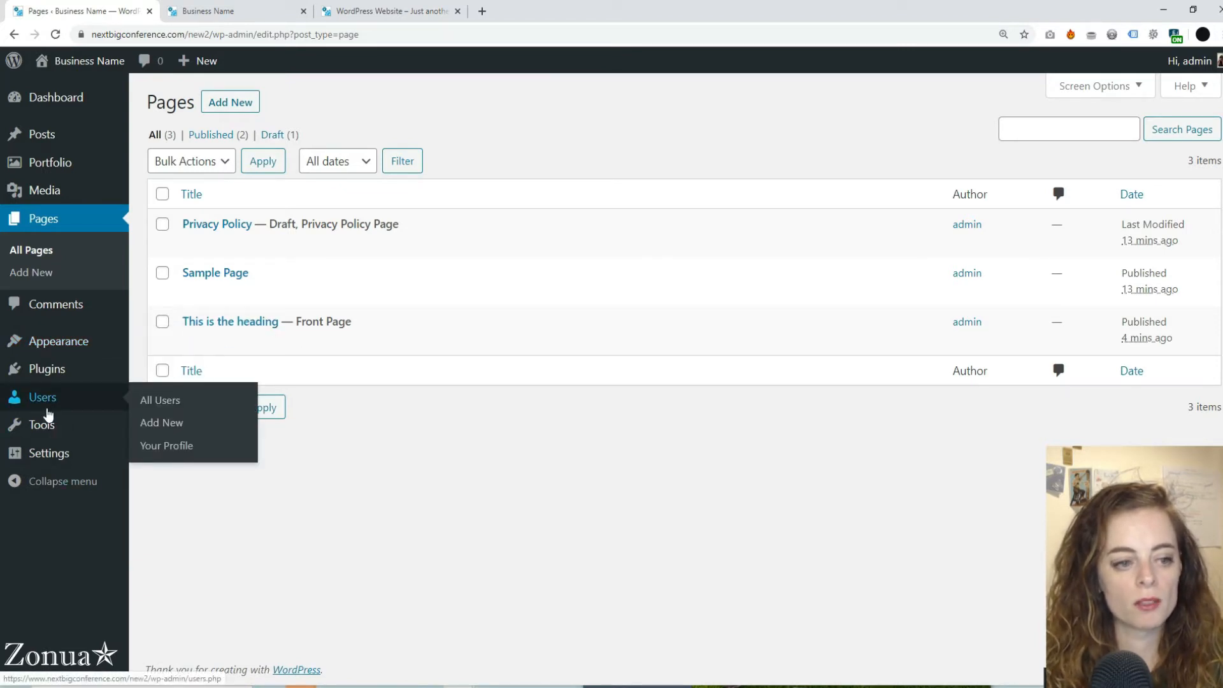
{"action": "mouse_move", "coordinate": [49, 382]}
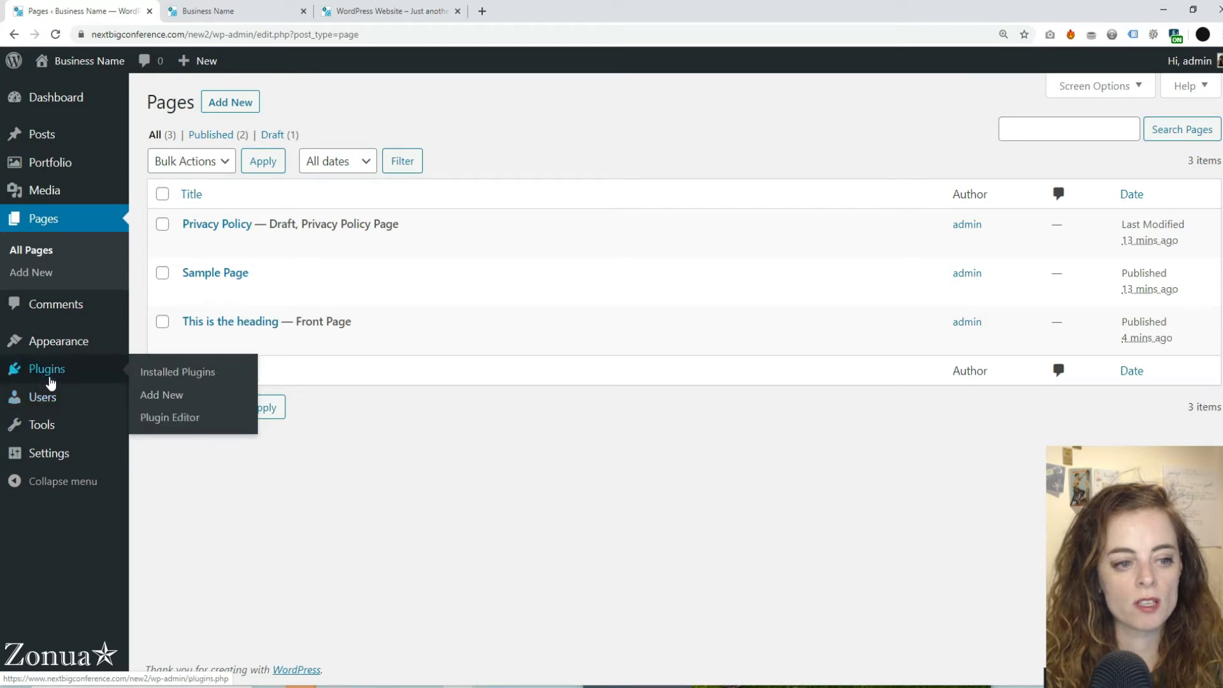
{"action": "left_click", "coordinate": [162, 396]}
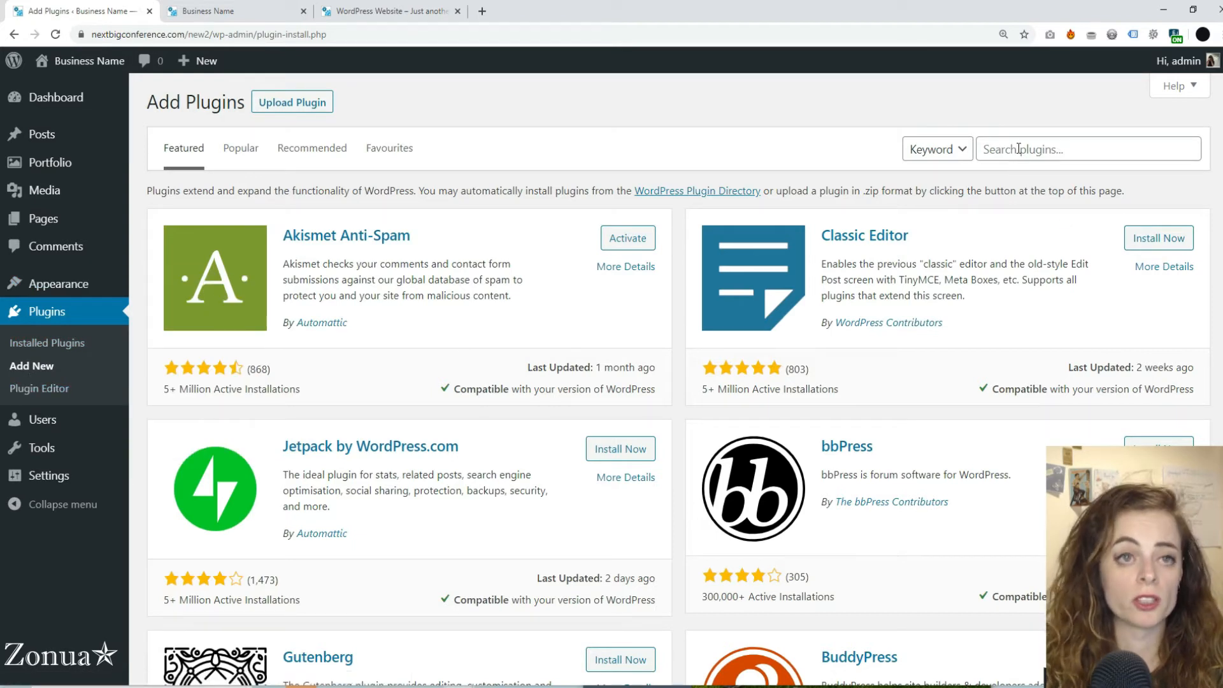
{"action": "left_click", "coordinate": [1165, 244]}
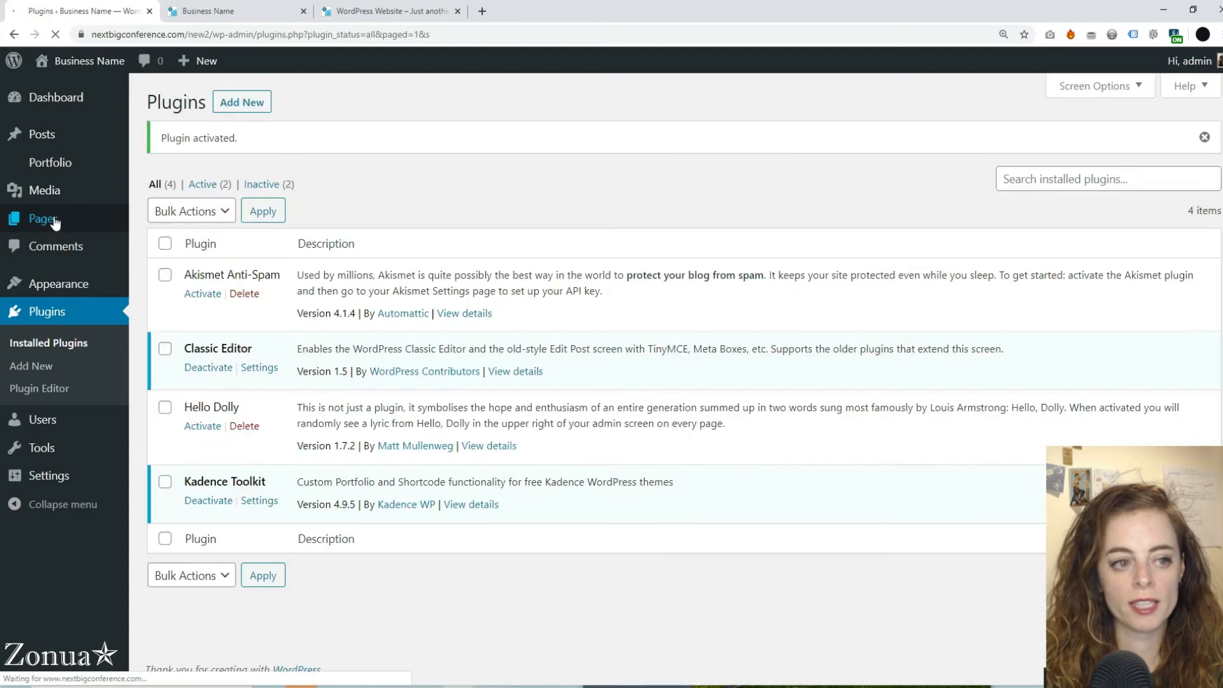
Create and publish a page titled "About" with the text "This is all about me." followed by filler text
{"action": "mouse_move", "coordinate": [60, 218]}
{"action": "left_click", "coordinate": [134, 240]}
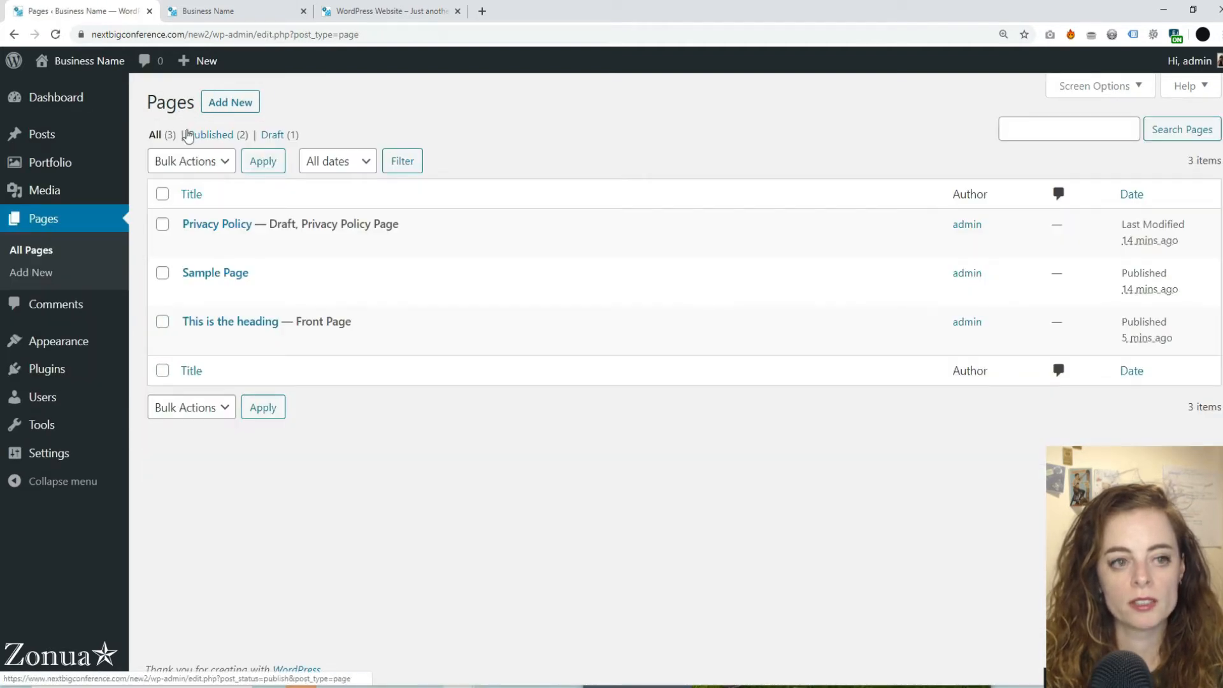
{"action": "left_click", "coordinate": [219, 104]}
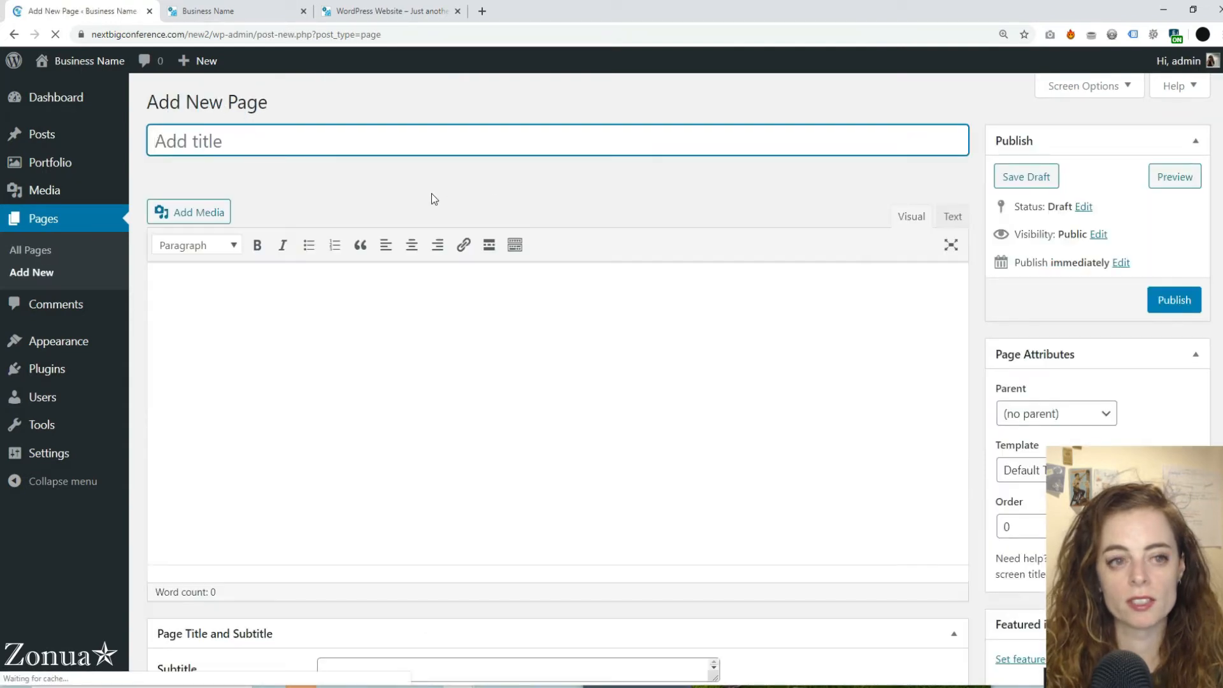
{"action": "type", "text": "A"}
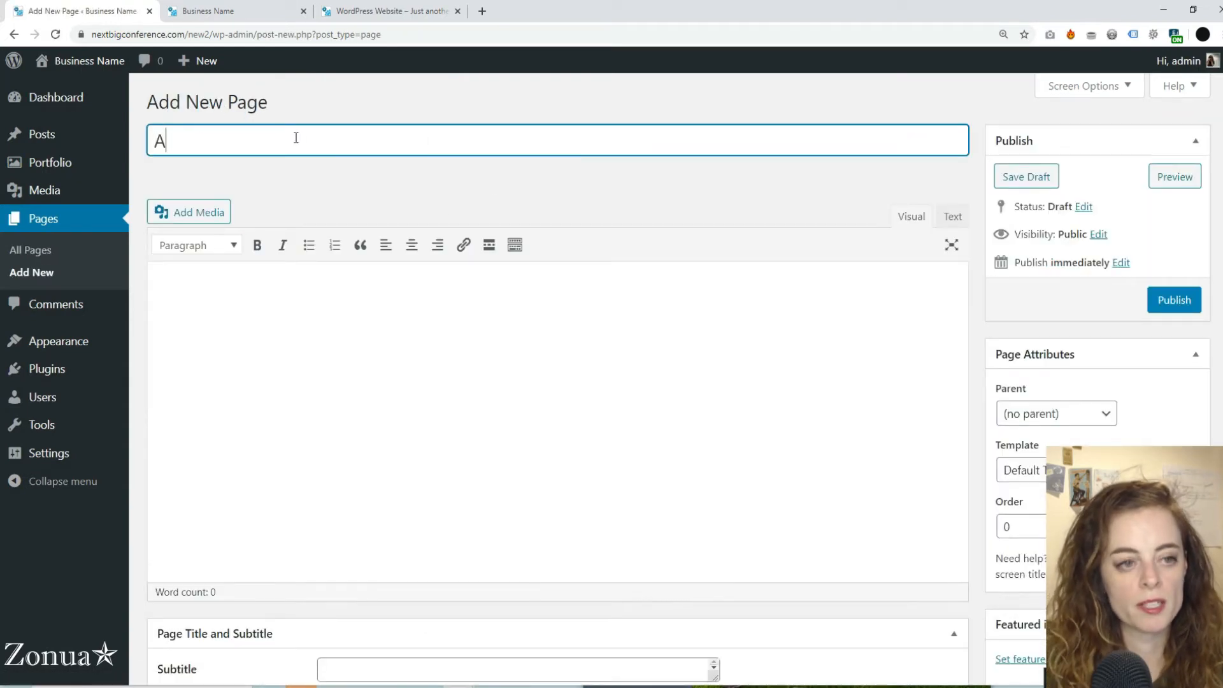
{"action": "type", "text": "bout"}
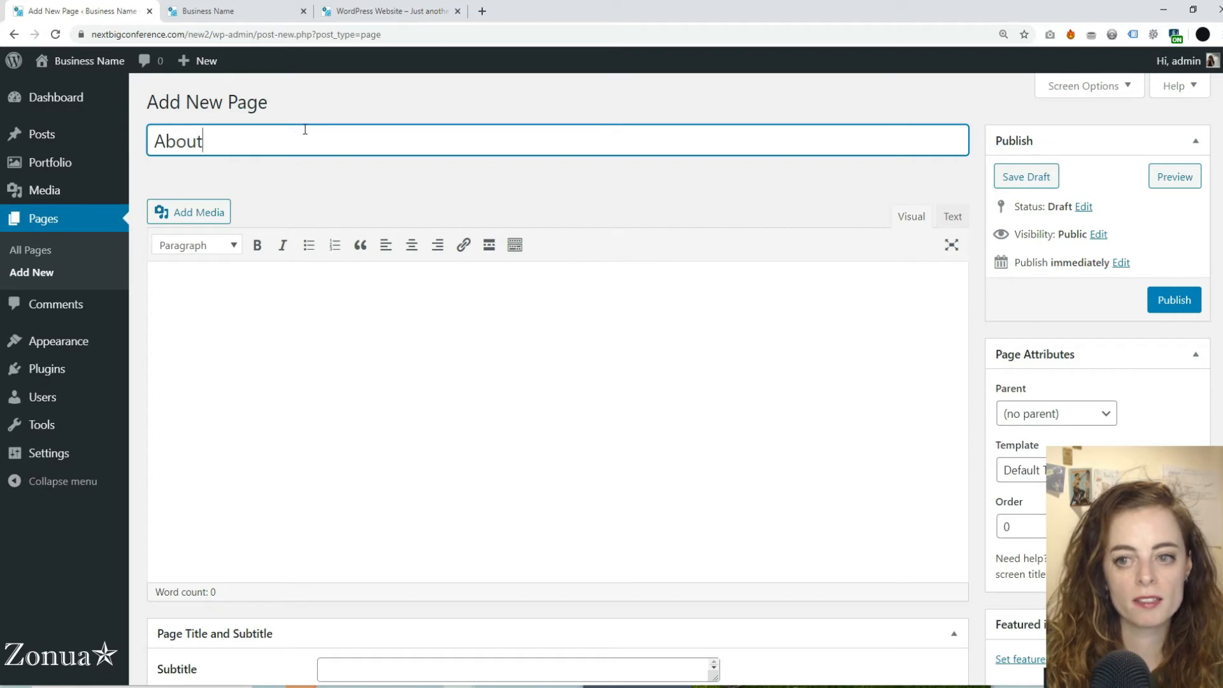
{"action": "left_click", "coordinate": [424, 376]}
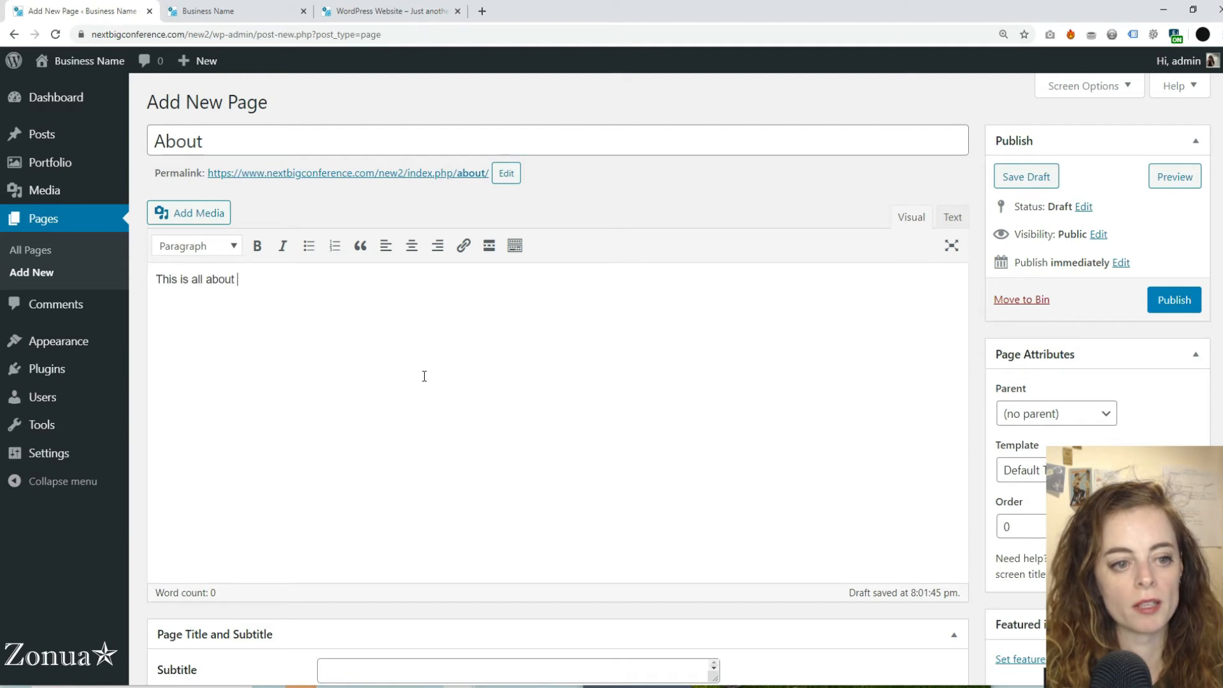
{"action": "type", "text": "fds fds fdsfd fds fds fds ds"}
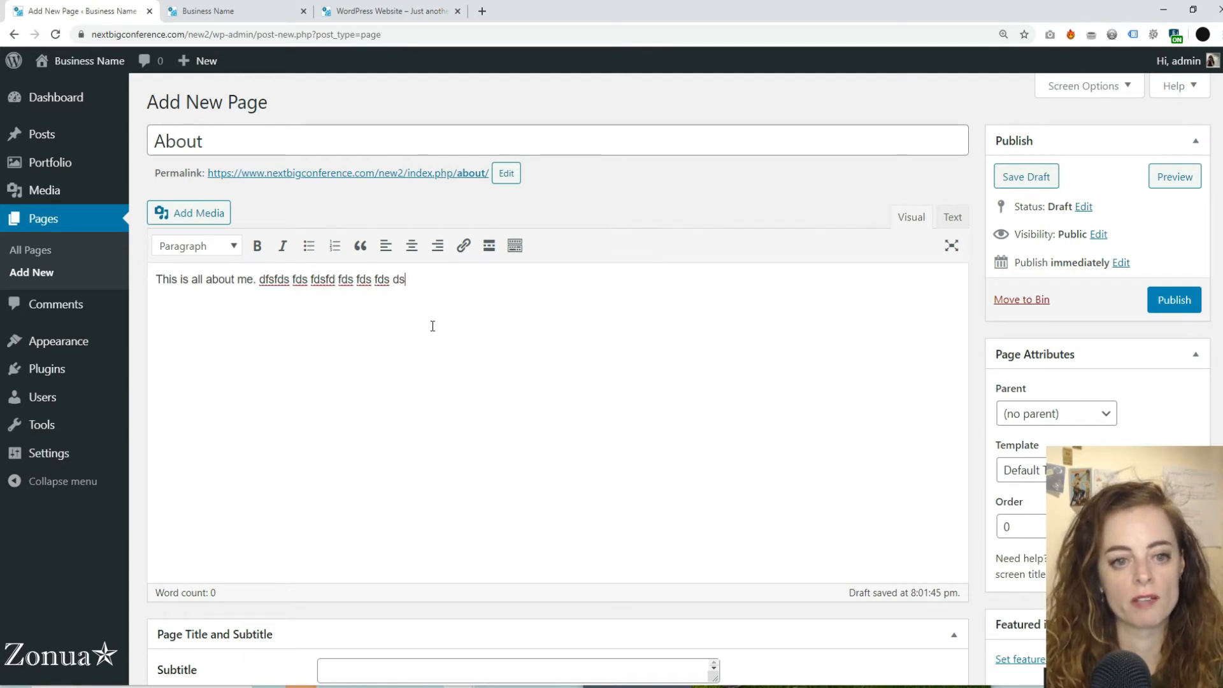
{"action": "left_click", "coordinate": [1166, 300]}
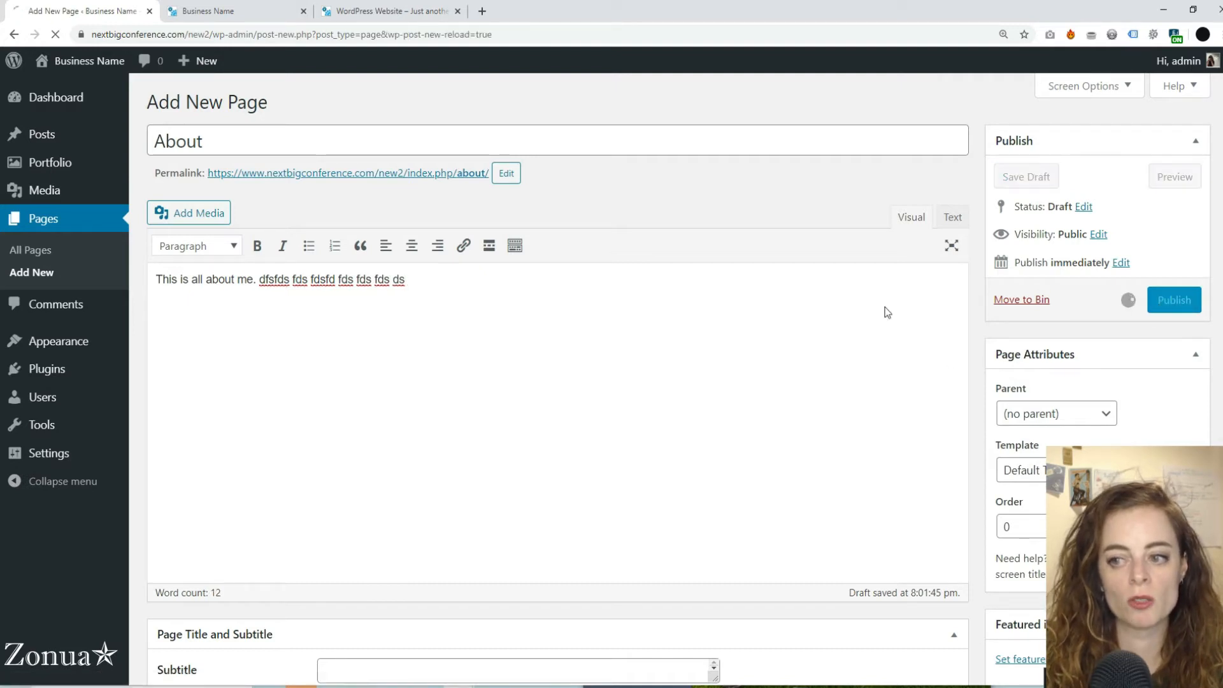
Reload the live site and check whether the homepage shows any navigation to the About page
{"action": "left_click", "coordinate": [232, 11]}
{"action": "key", "text": "F5"}
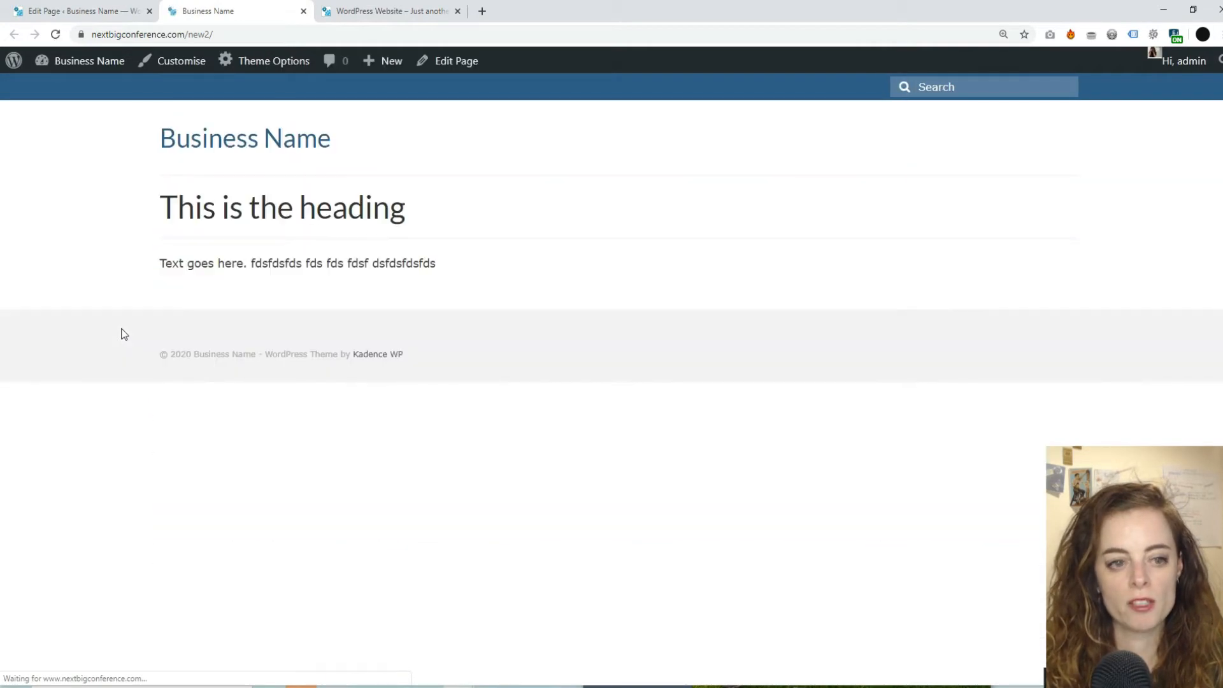
{"action": "left_click", "coordinate": [125, 5]}
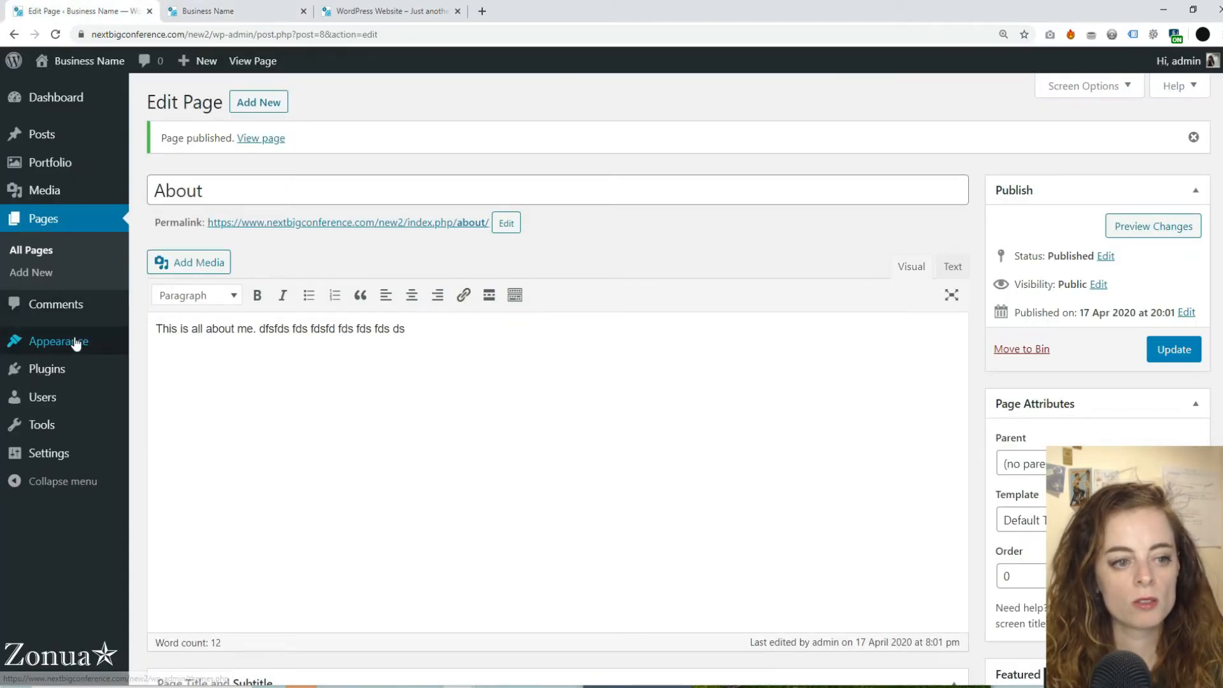
Create a navigation menu named "Main Menu" for the site
{"action": "mouse_move", "coordinate": [64, 344]}
{"action": "left_click", "coordinate": [160, 426]}
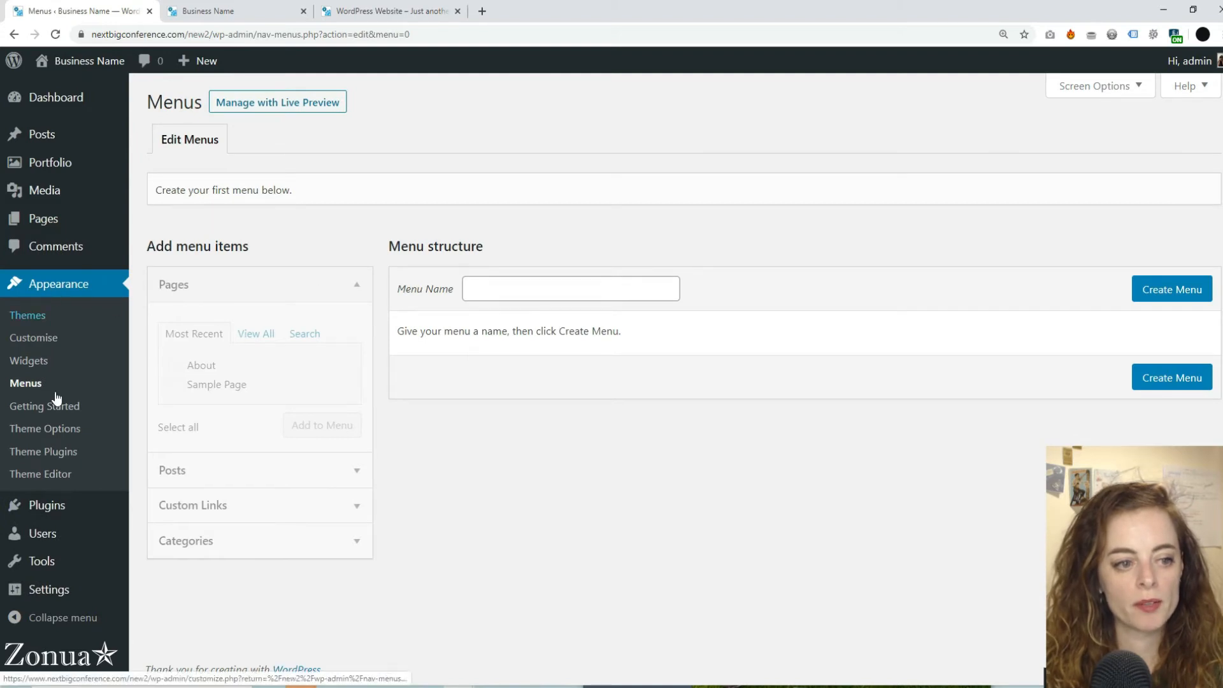
{"action": "left_click", "coordinate": [515, 277]}
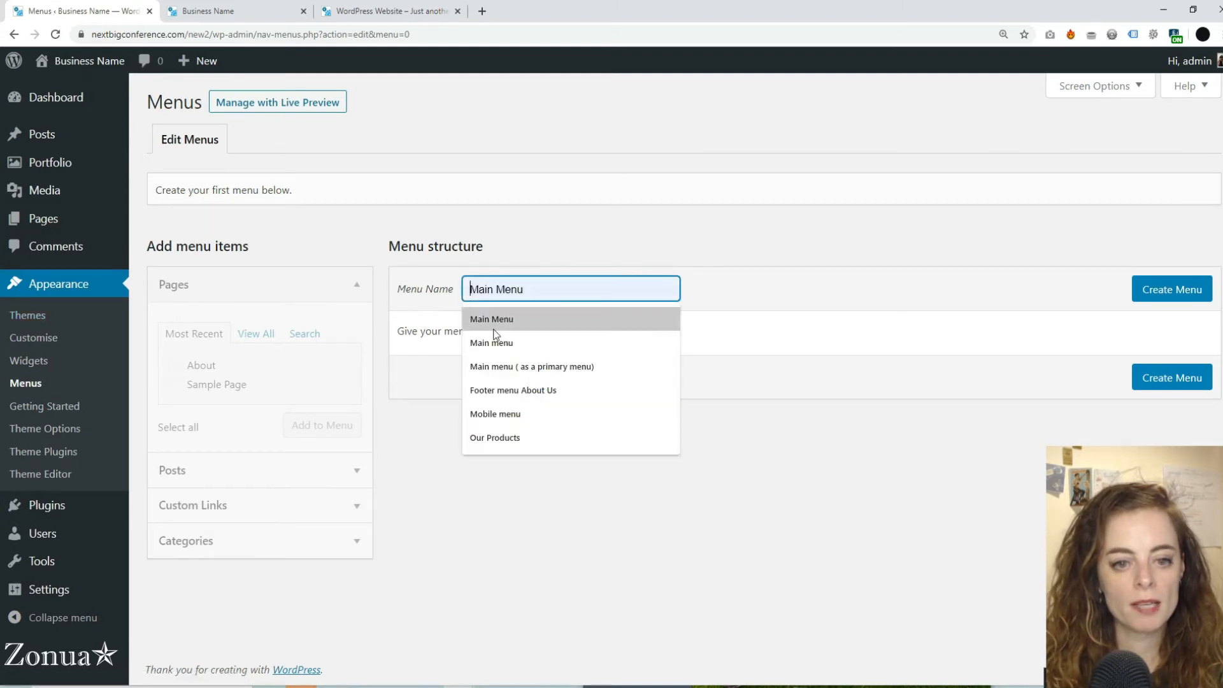
{"action": "left_click", "coordinate": [510, 332]}
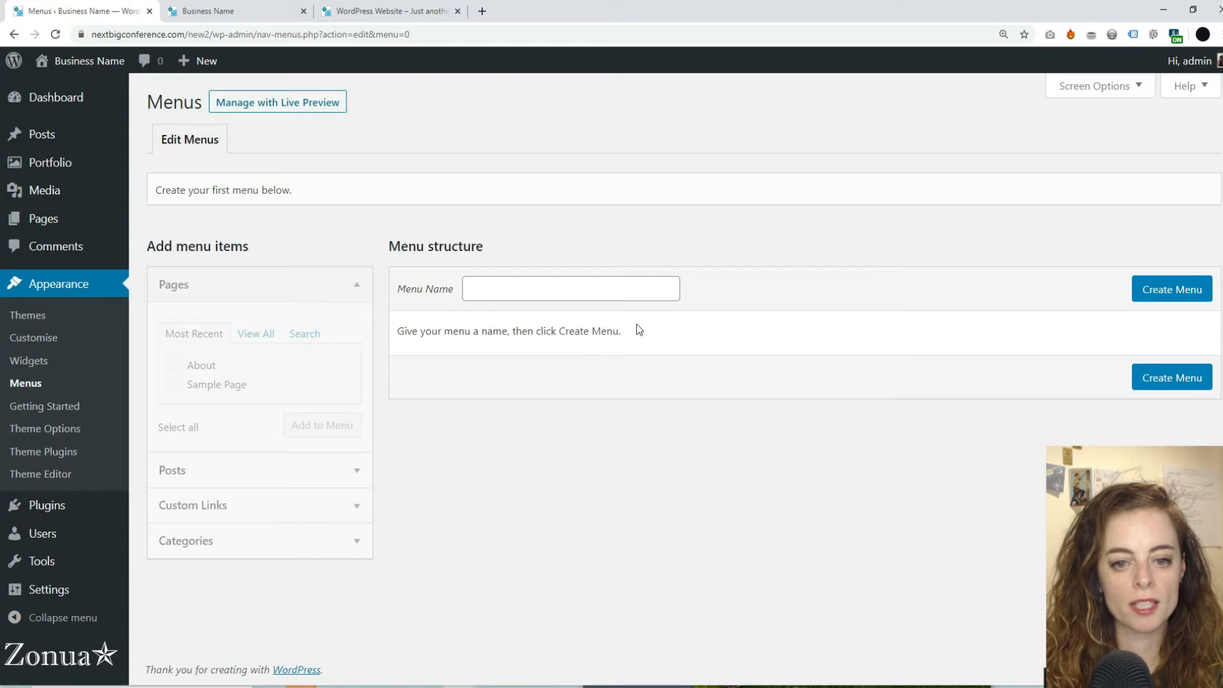
{"action": "left_click", "coordinate": [496, 290]}
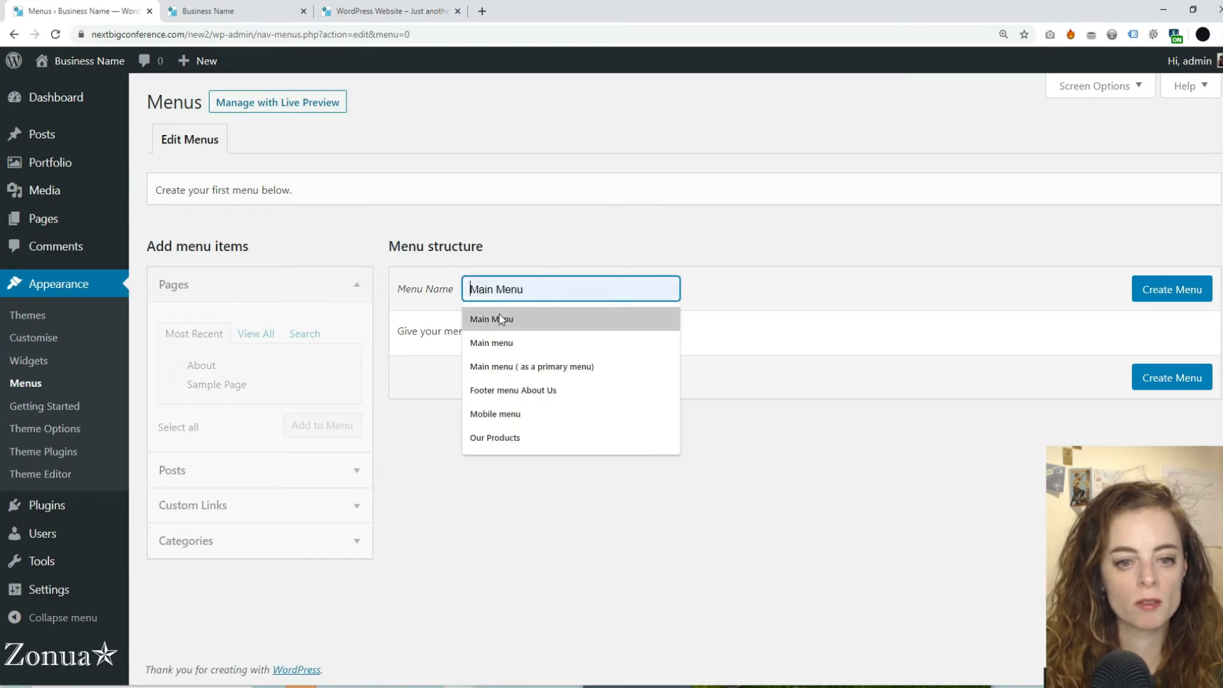
{"action": "left_click", "coordinate": [502, 318]}
{"action": "left_click", "coordinate": [1154, 288]}
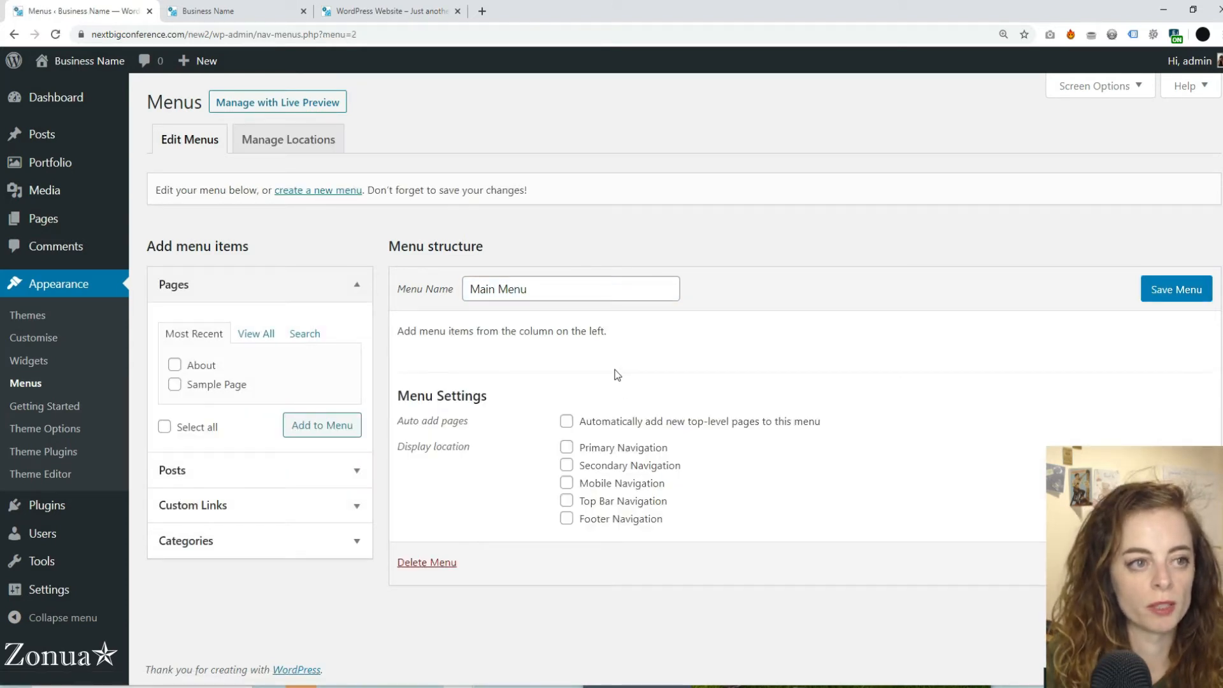
Add the About page to Main Menu
{"action": "key", "text": "ctrl+plus"}
{"action": "key", "text": "ctrl+plus"}
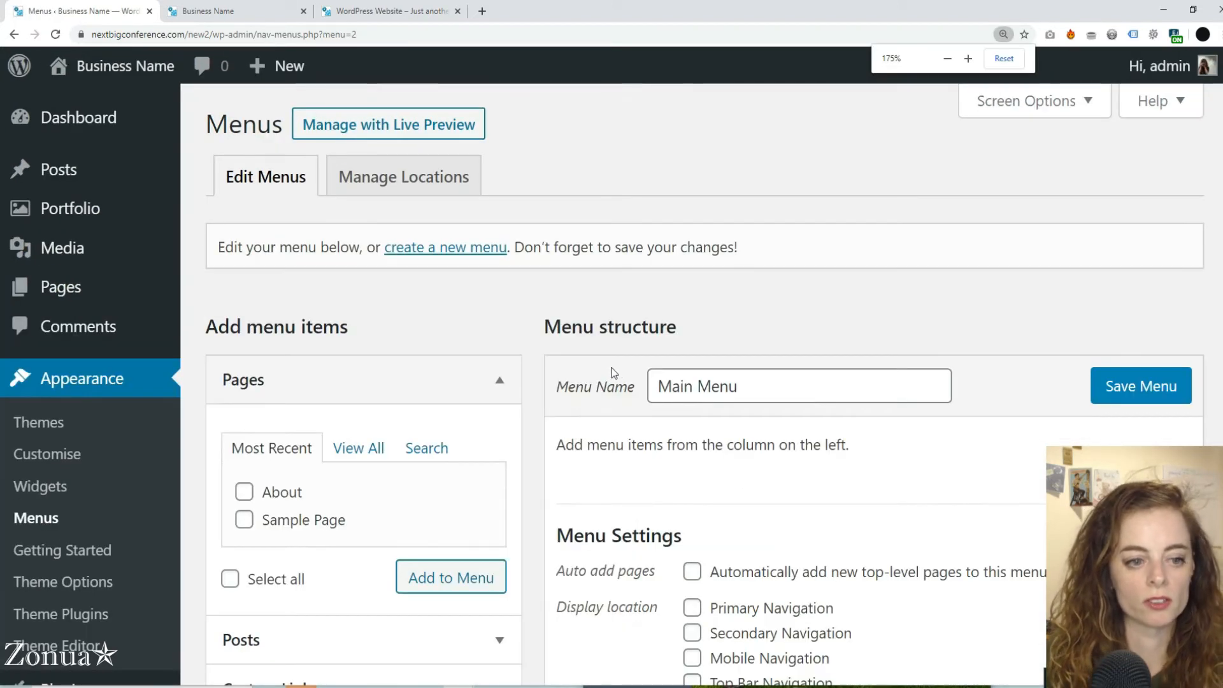
{"action": "scroll", "coordinate": [605, 367], "scroll_direction": "down", "scroll_amount": 4}
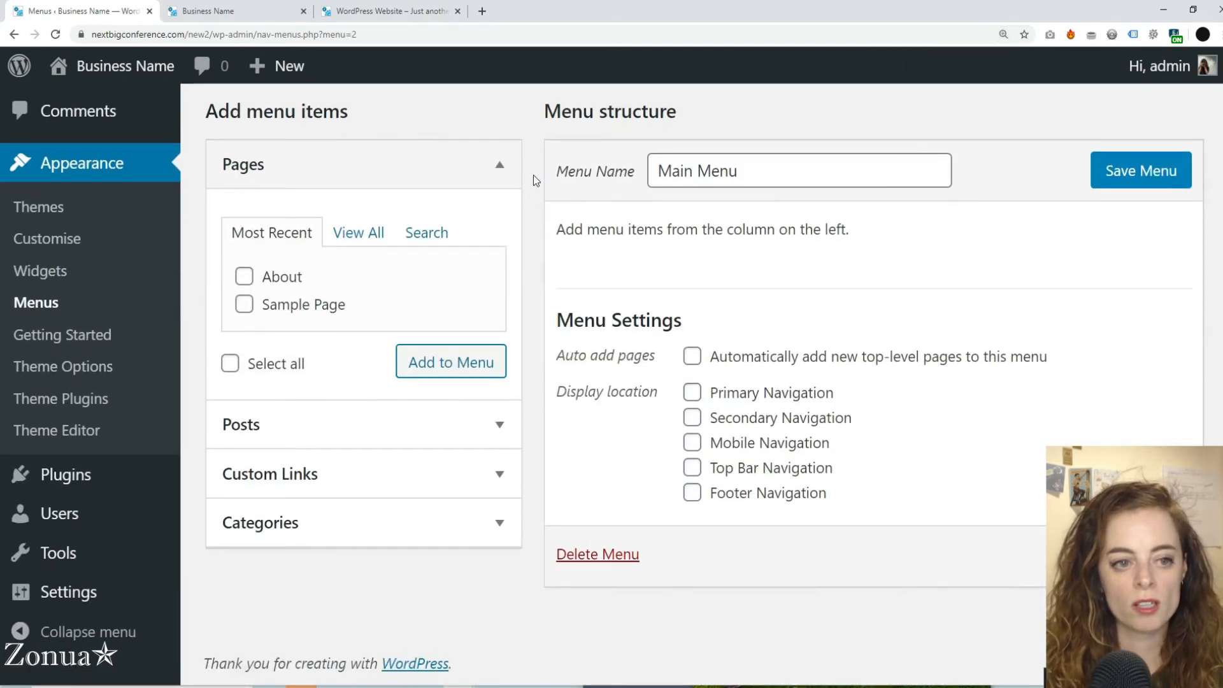
{"action": "left_click", "coordinate": [295, 280]}
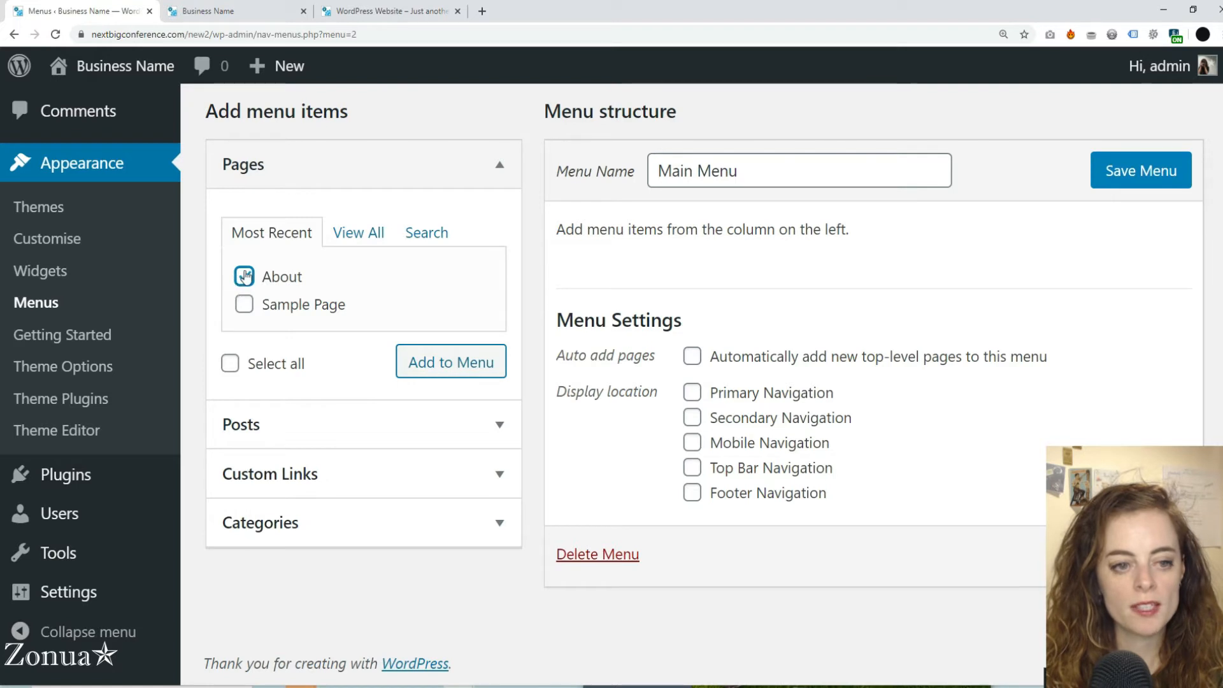
{"action": "left_click", "coordinate": [445, 367]}
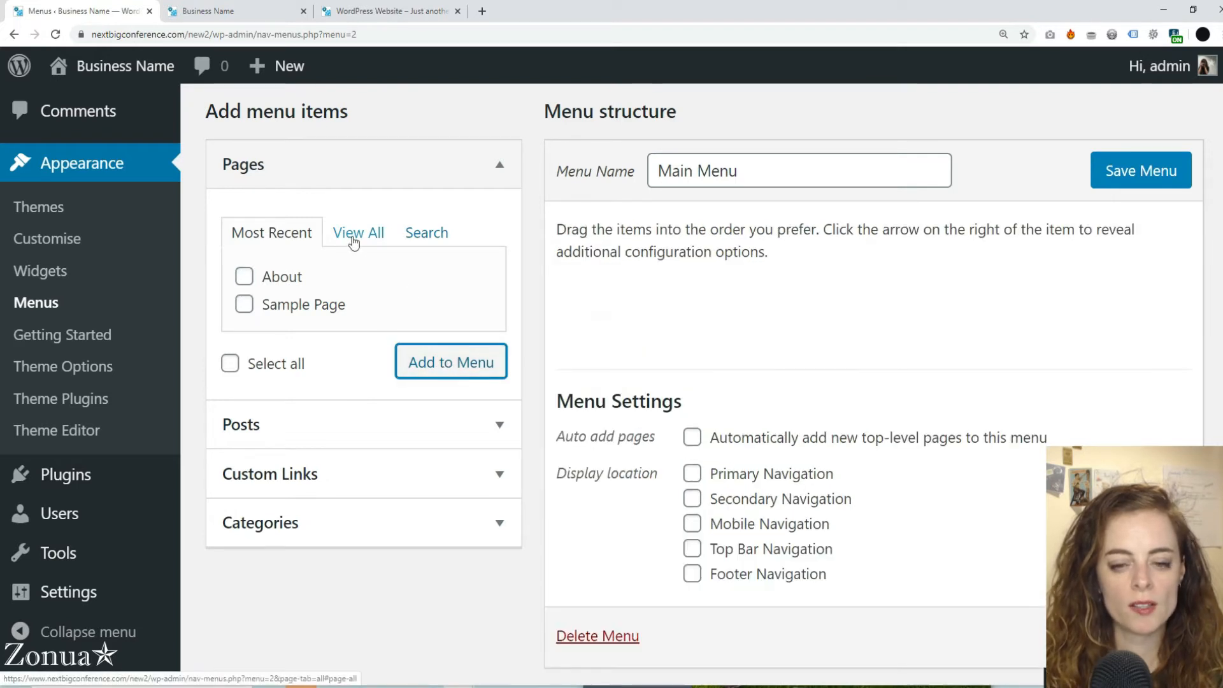
Browse the full page list and add the "This is the heading" front page to Main Menu
{"action": "left_click", "coordinate": [355, 236]}
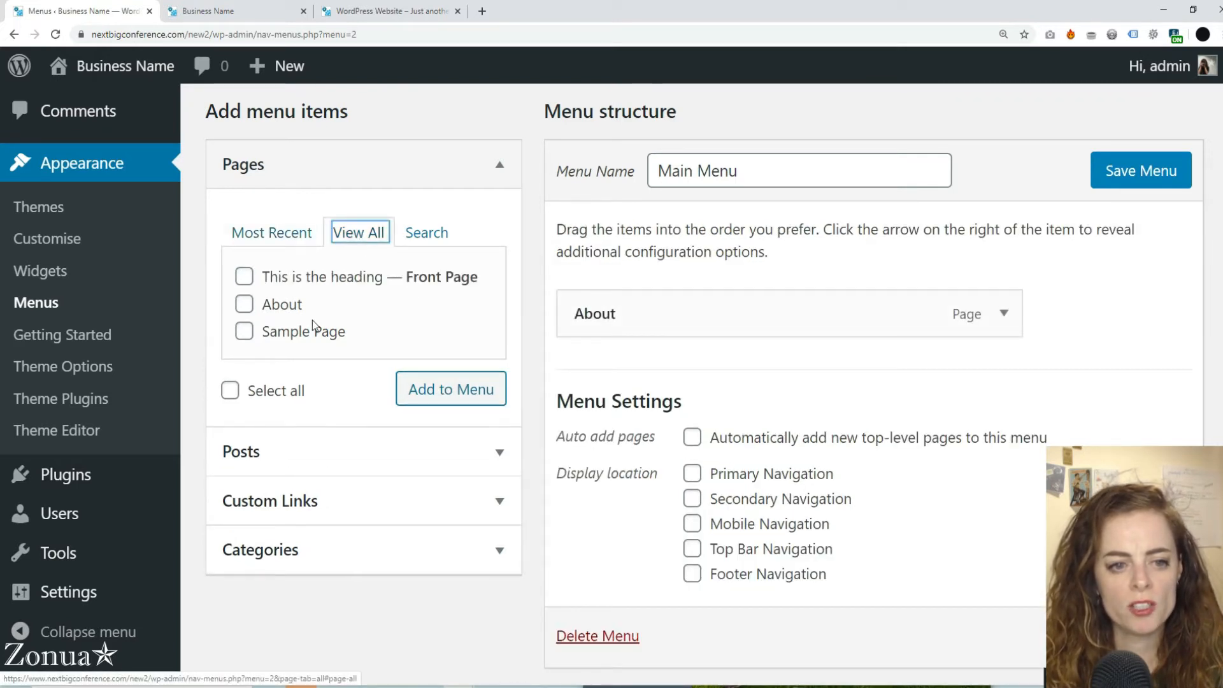
{"action": "left_click", "coordinate": [272, 241]}
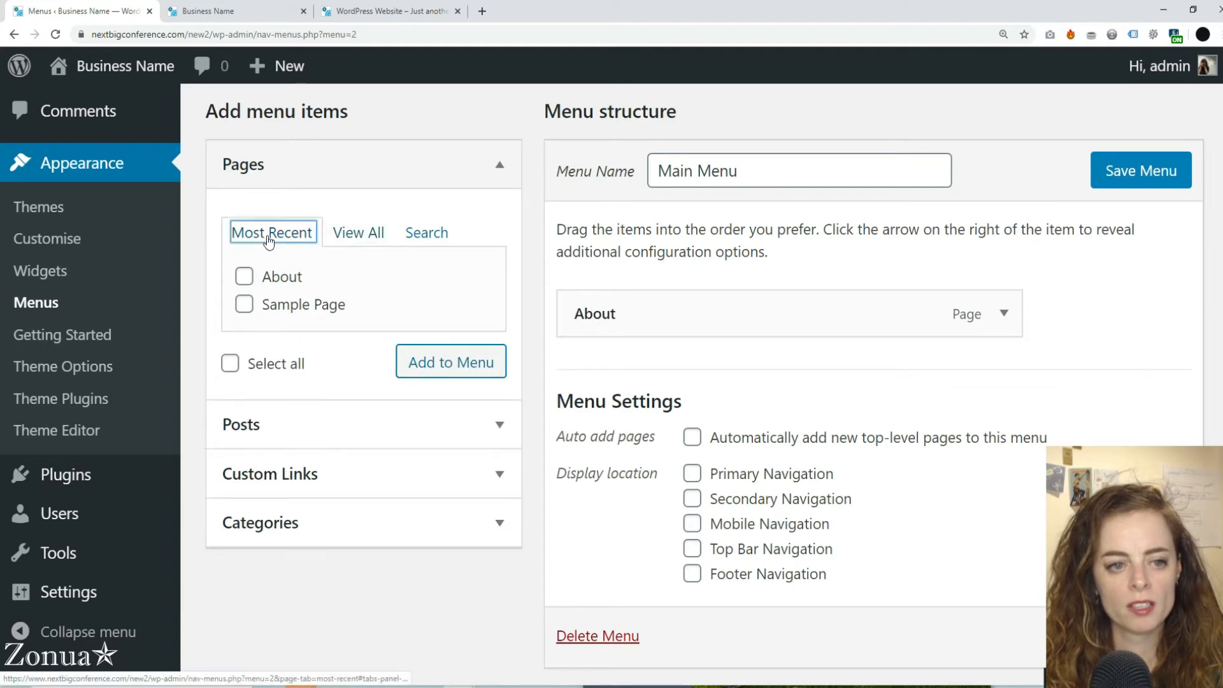
{"action": "left_click", "coordinate": [431, 236]}
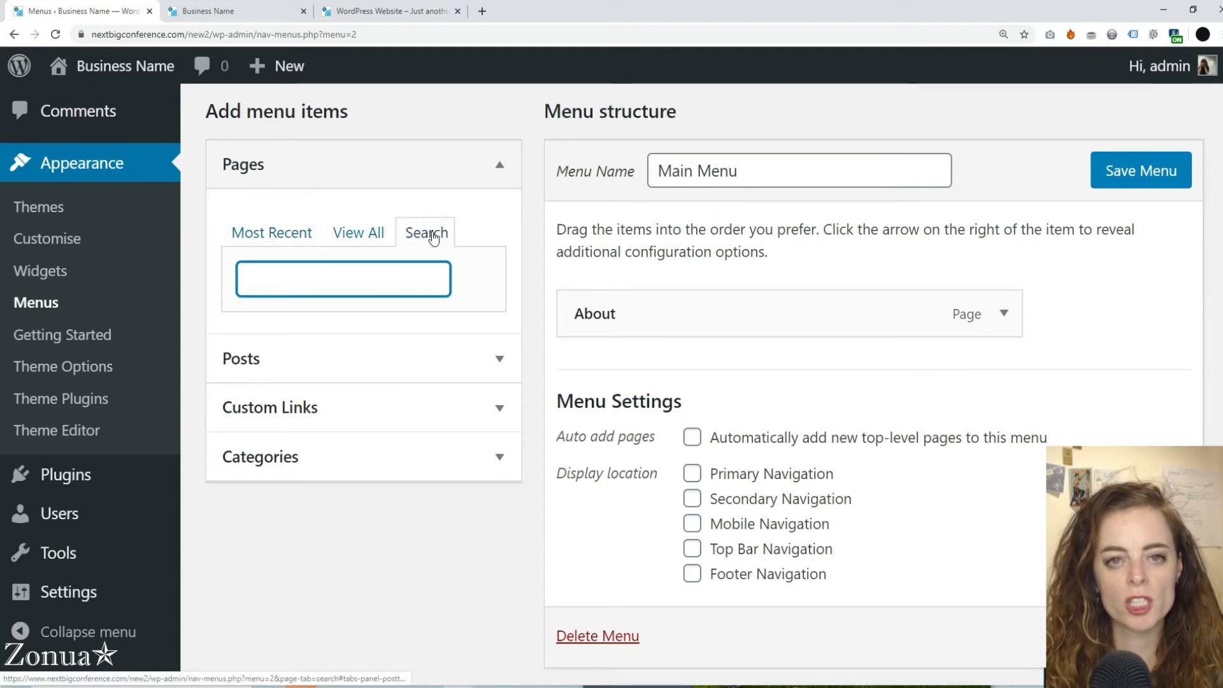
{"action": "left_click", "coordinate": [357, 234]}
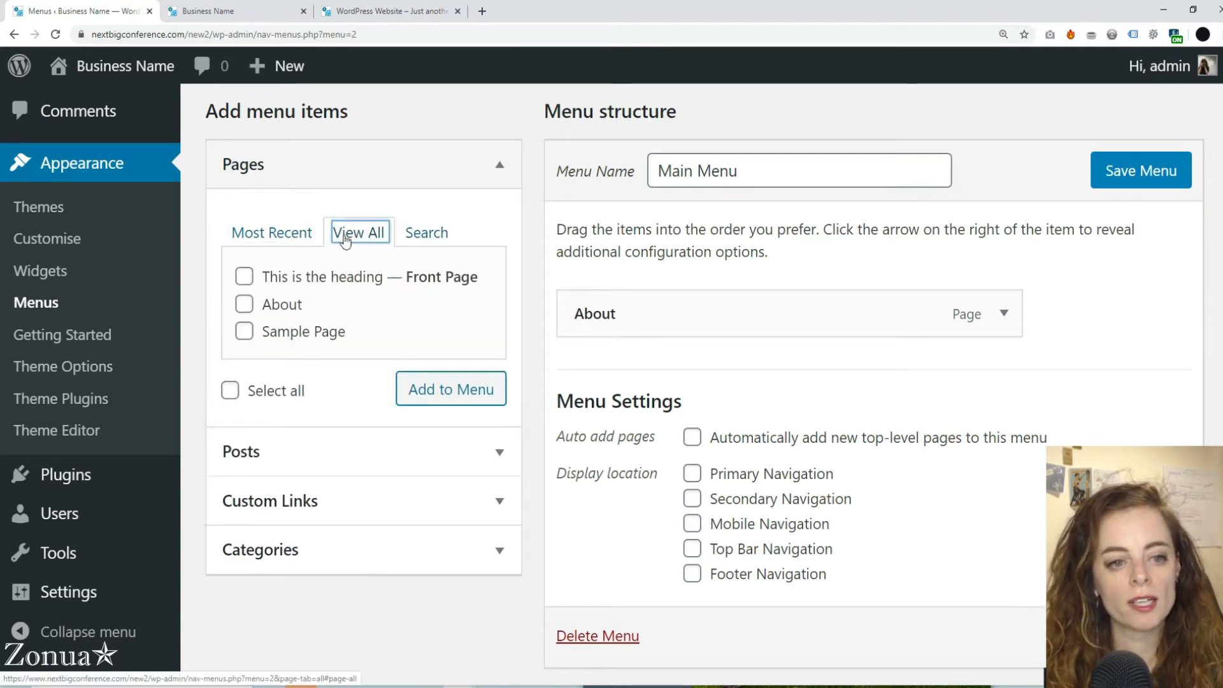
{"action": "left_click", "coordinate": [243, 279]}
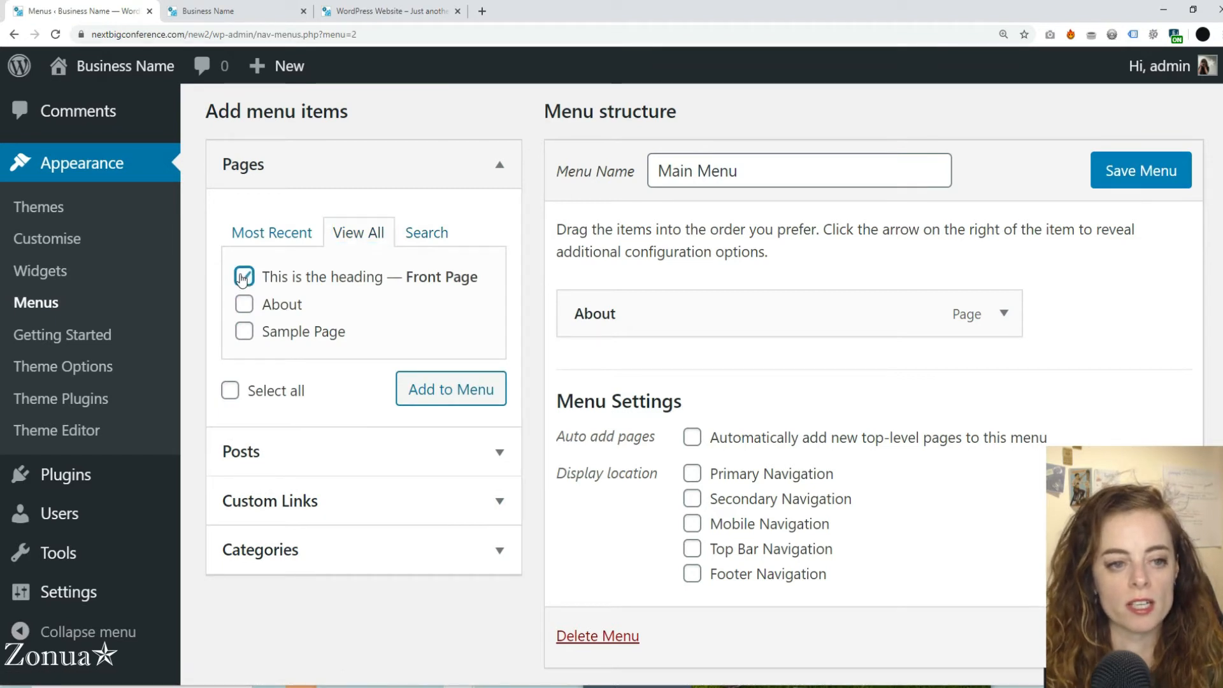
{"action": "left_click", "coordinate": [464, 391]}
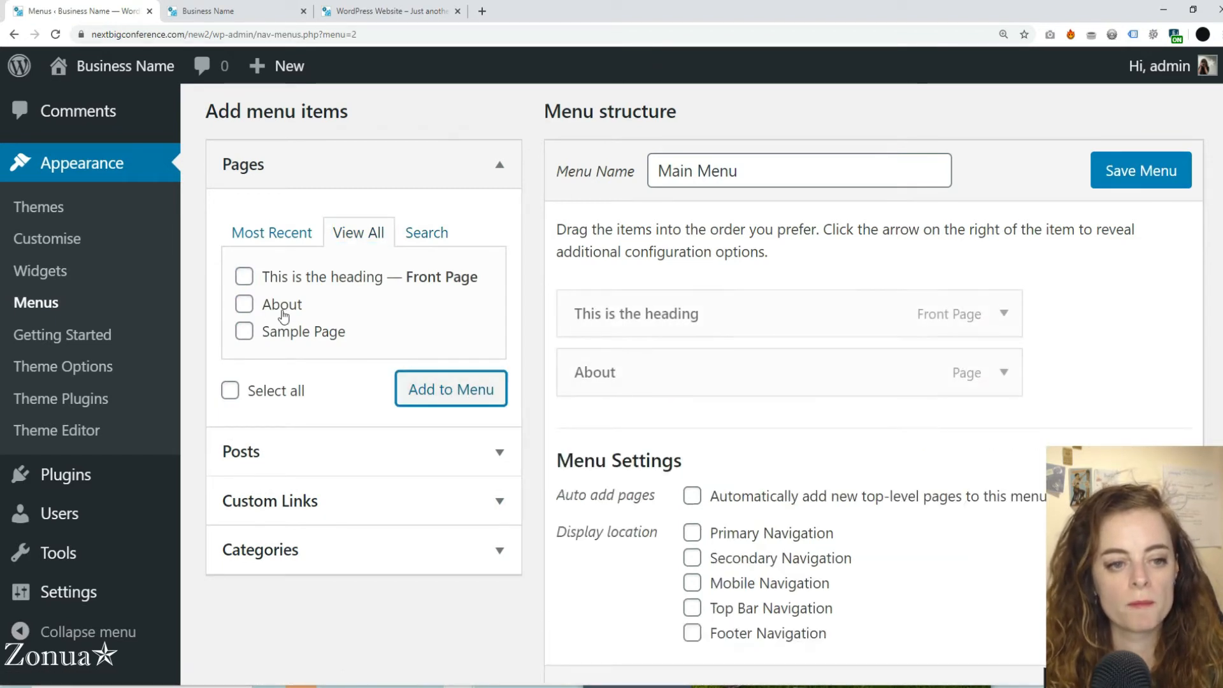
Add all of the most recent pages, About and Sample Page, to Main Menu at once
{"action": "left_click", "coordinate": [258, 241]}
{"action": "left_click", "coordinate": [244, 276]}
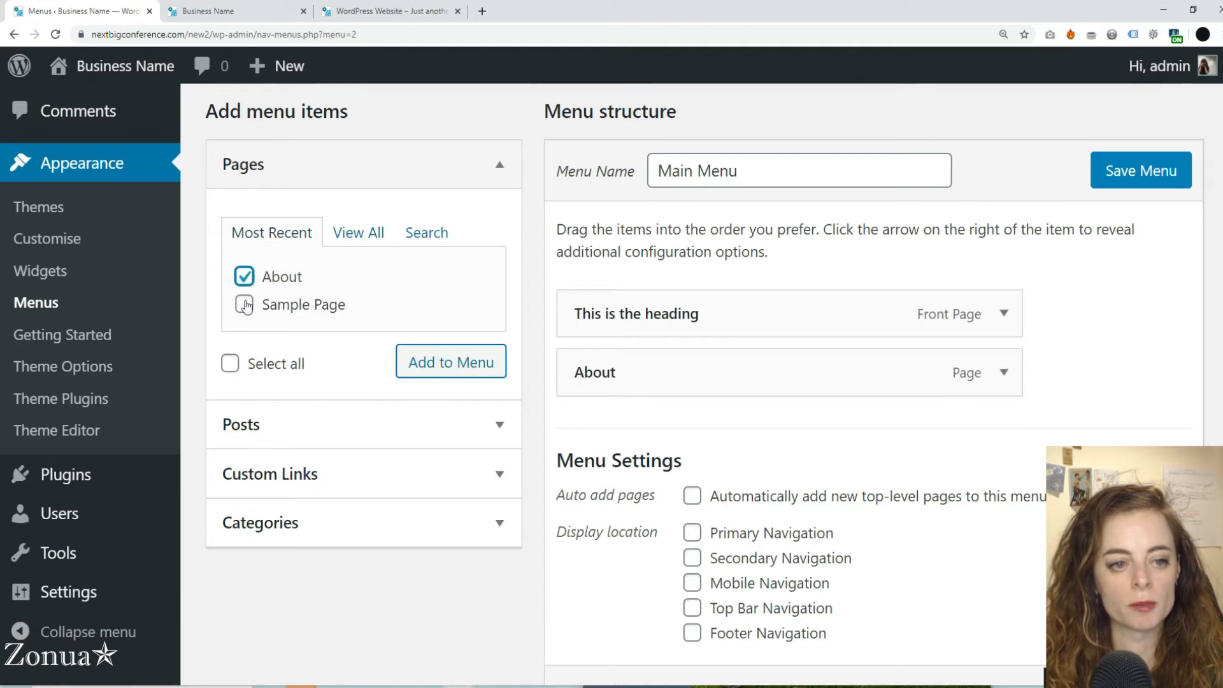
{"action": "left_click", "coordinate": [230, 363]}
{"action": "left_click", "coordinate": [472, 363]}
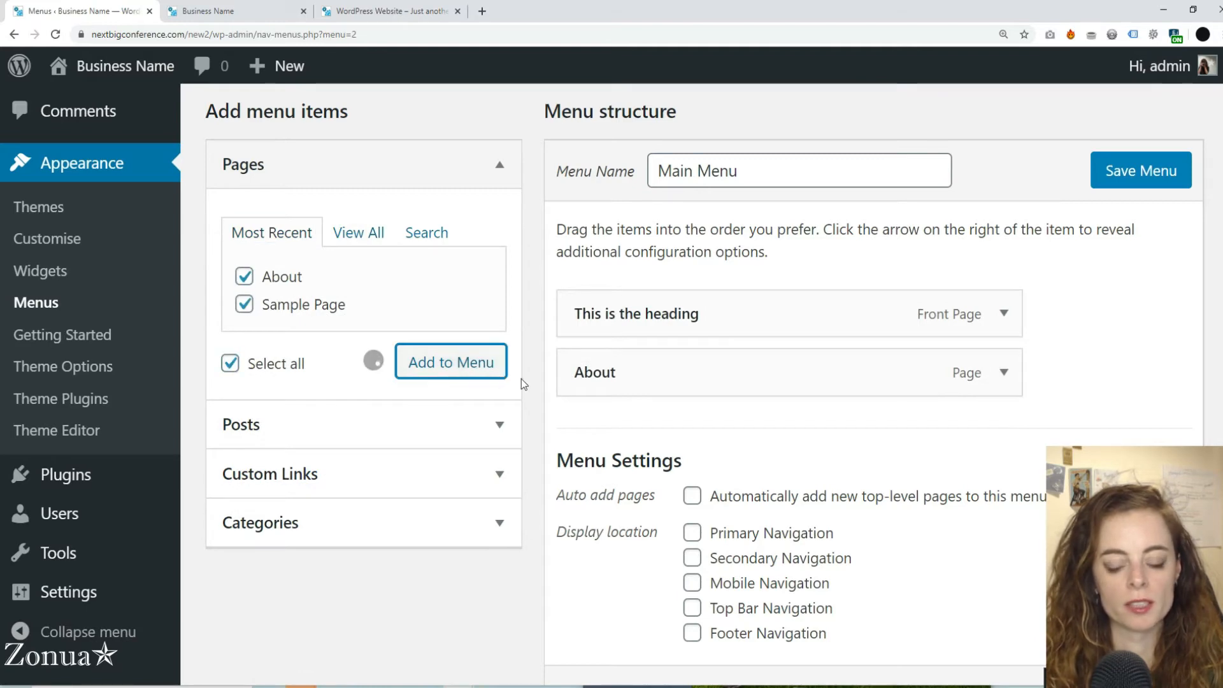
{"action": "scroll", "coordinate": [758, 369], "scroll_direction": "down", "scroll_amount": 3}
{"action": "scroll", "coordinate": [758, 370], "scroll_direction": "up", "scroll_amount": 2}
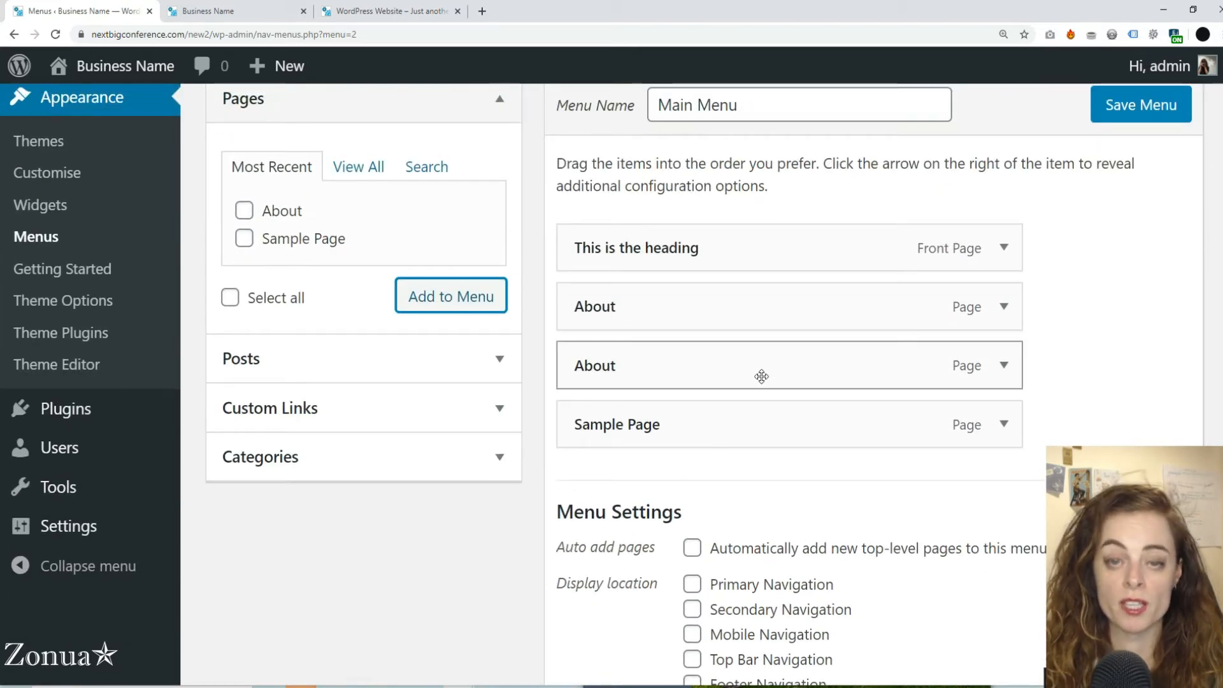
Remove the duplicate About item and the Sample Page item from Main Menu
{"action": "left_click", "coordinate": [1004, 365]}
{"action": "left_click", "coordinate": [593, 575]}
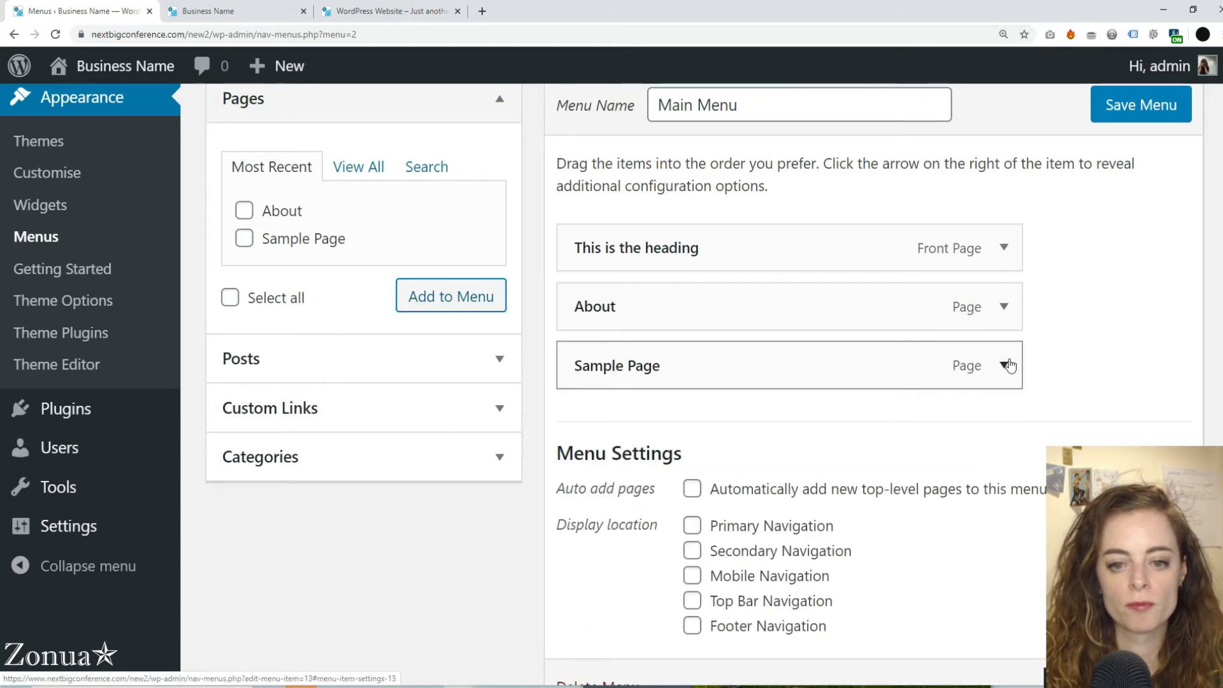
{"action": "left_click", "coordinate": [1005, 366]}
{"action": "left_click", "coordinate": [593, 575]}
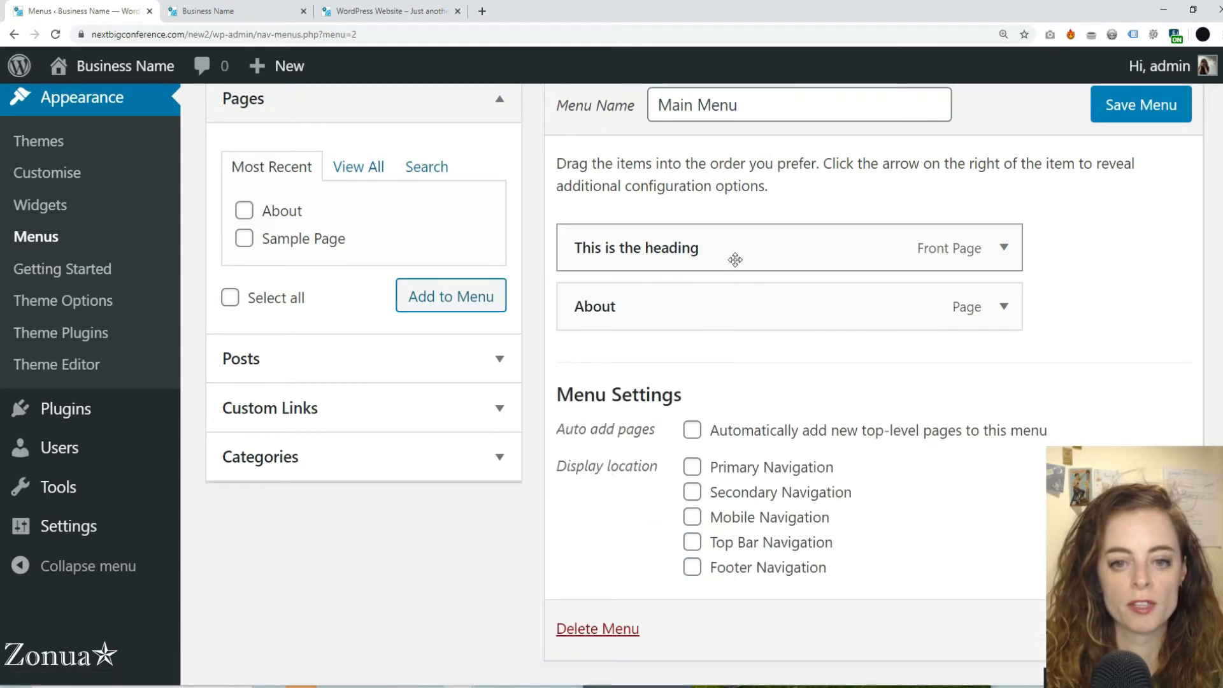
Try out reordering the About and front page items in Main Menu, and save the menu
{"action": "left_click_drag", "start_coordinate": [747, 310], "coordinate": [754, 231]}
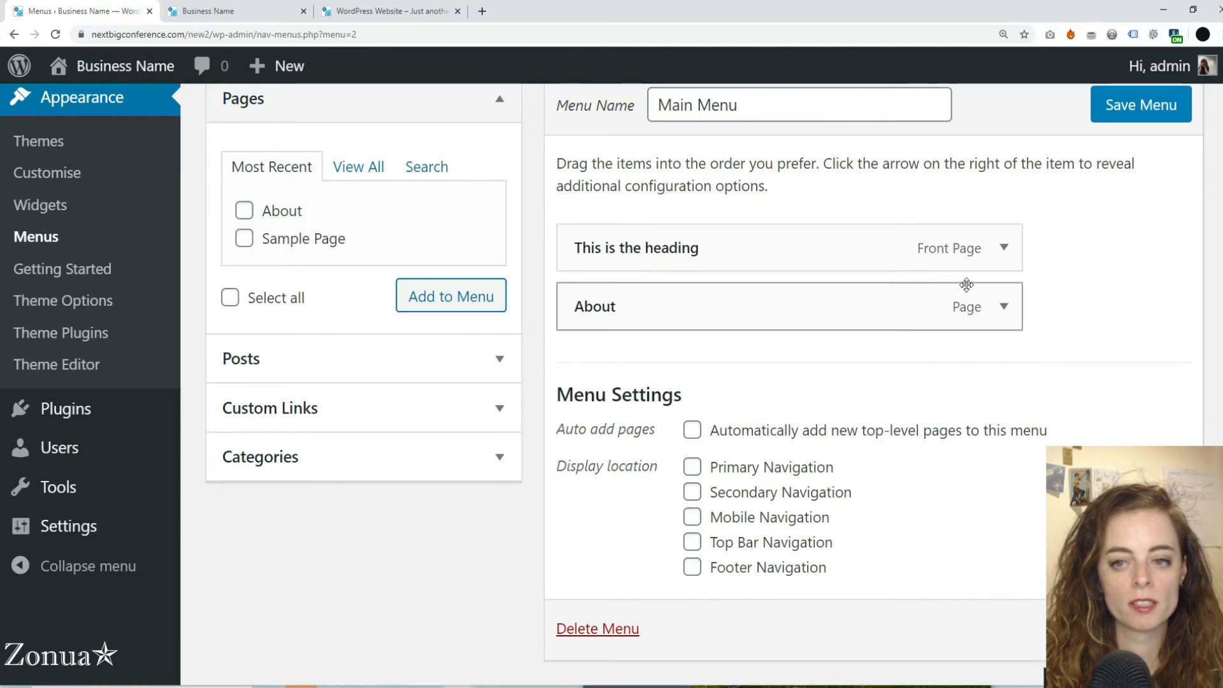
{"action": "left_click", "coordinate": [1143, 110]}
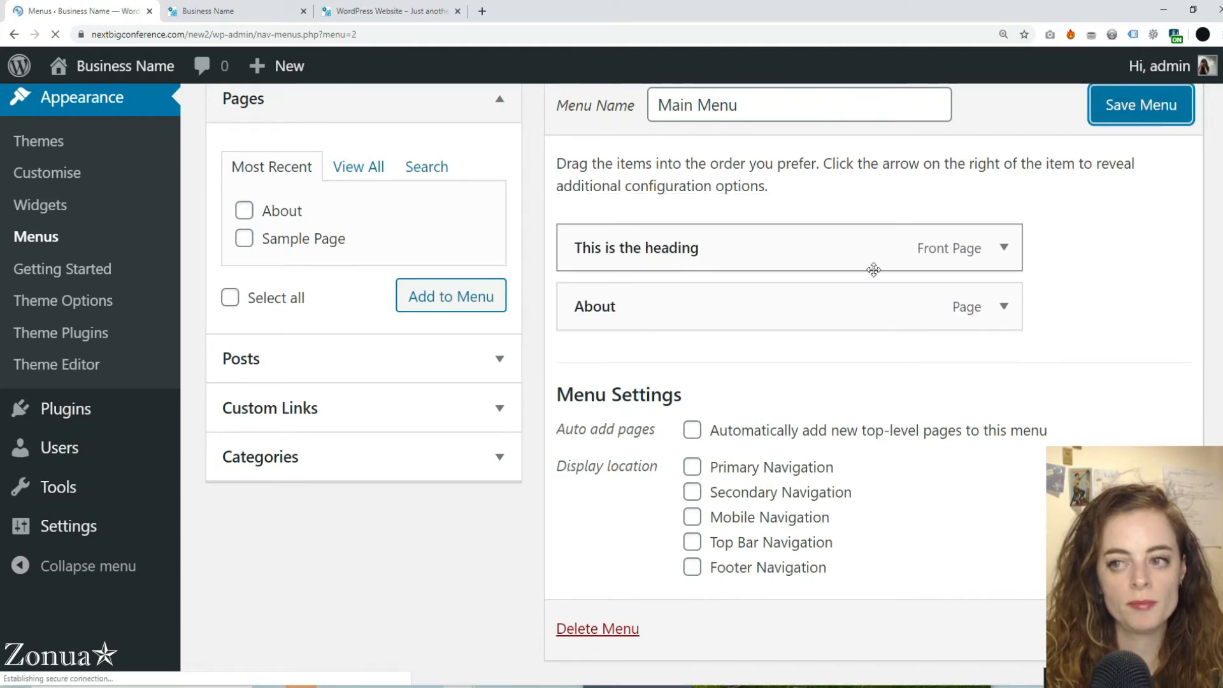
Reload the live site and check whether the saved menu appears on the homepage
{"action": "scroll", "coordinate": [747, 345], "scroll_direction": "down", "scroll_amount": 4}
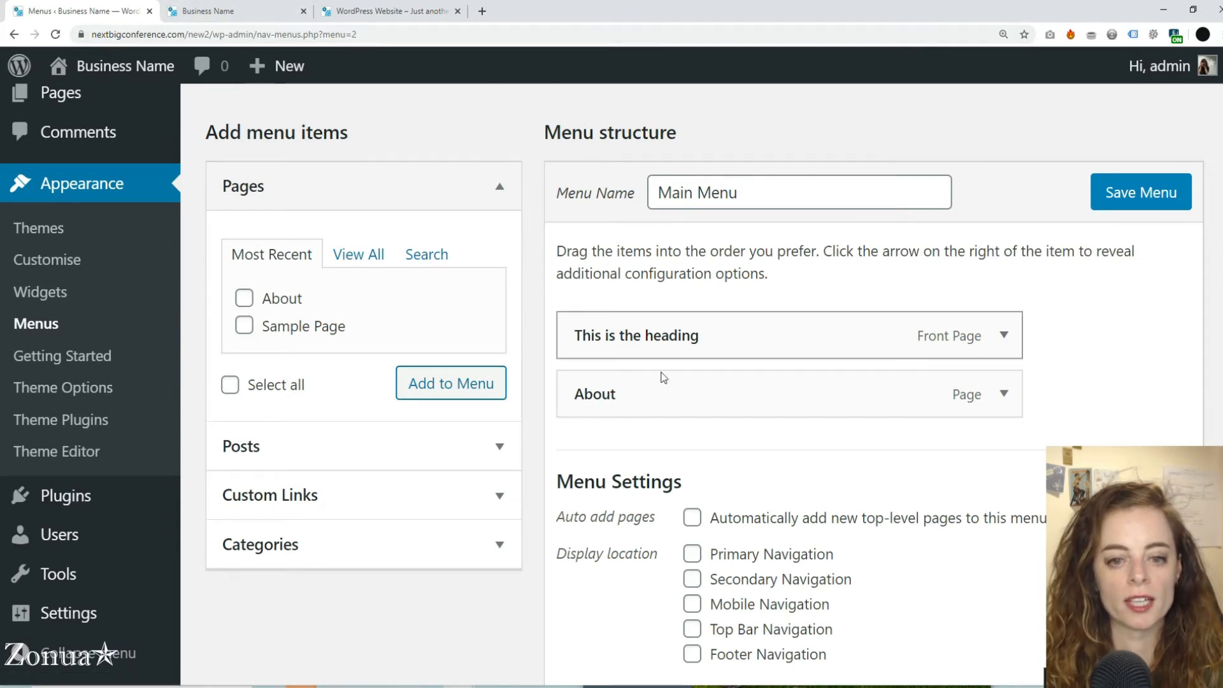
{"action": "scroll", "coordinate": [728, 564], "scroll_direction": "down", "scroll_amount": 1}
{"action": "left_click", "coordinate": [270, 11]}
{"action": "key", "text": "F5"}
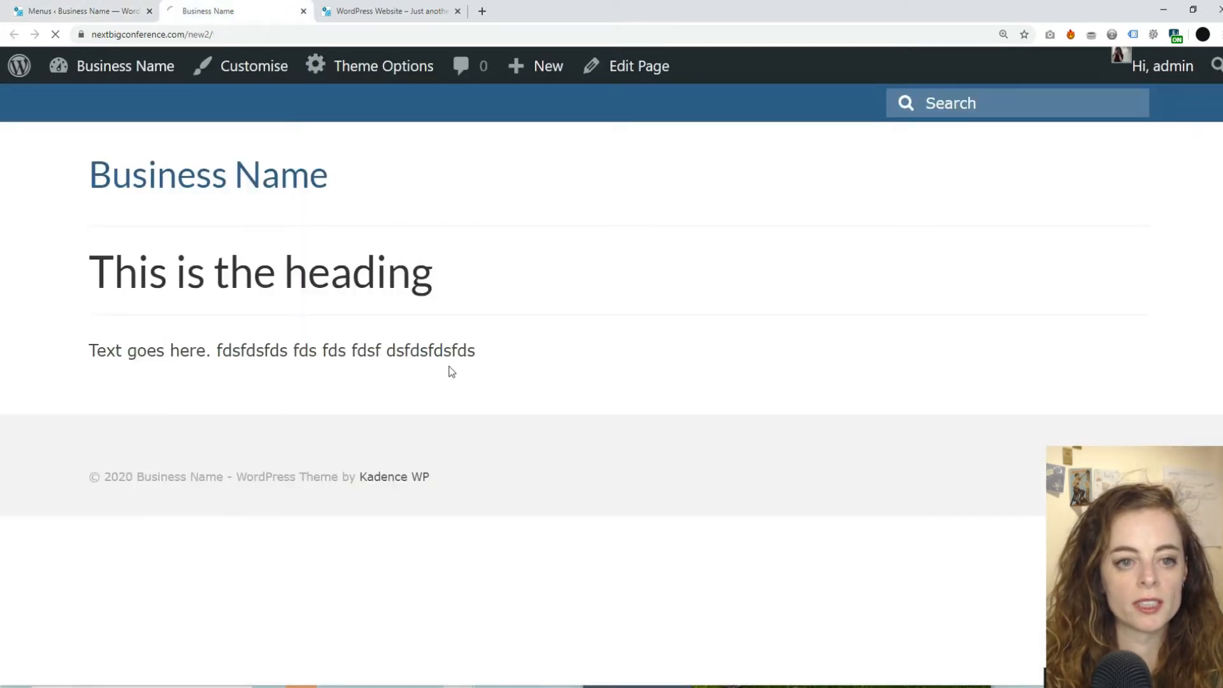
Assign Main Menu to the Secondary Navigation display location, save the menu, and check it on the live site
{"action": "left_click", "coordinate": [76, 11]}
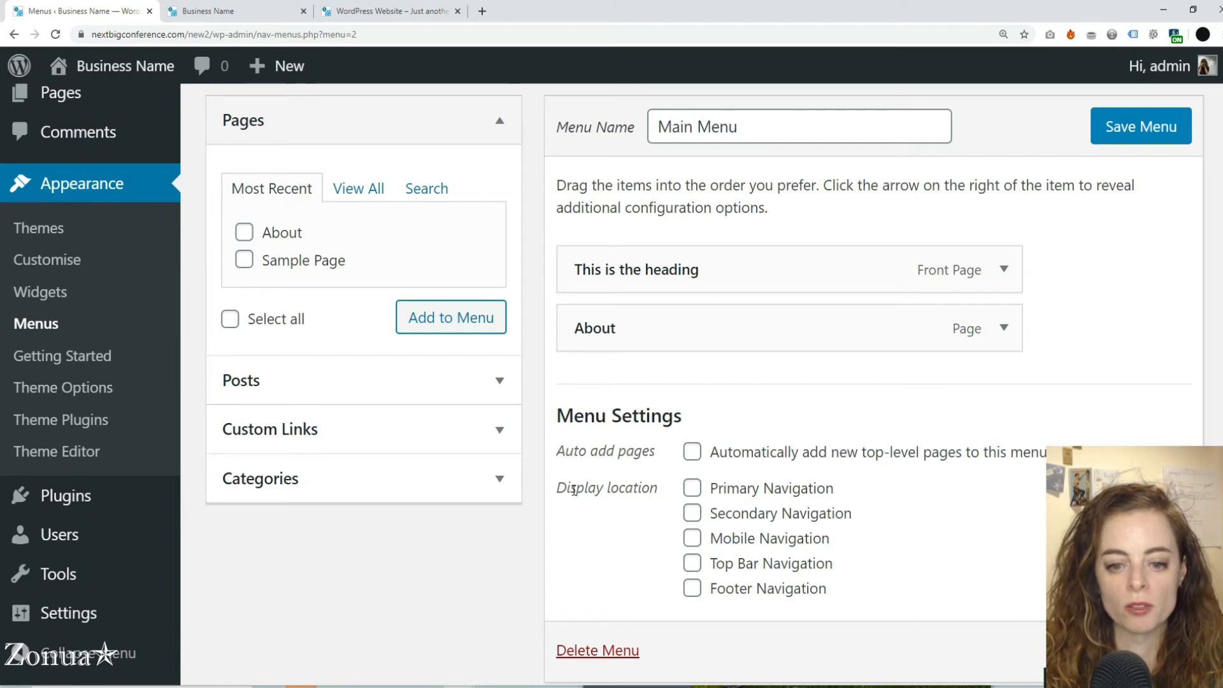
{"action": "left_click", "coordinate": [692, 513]}
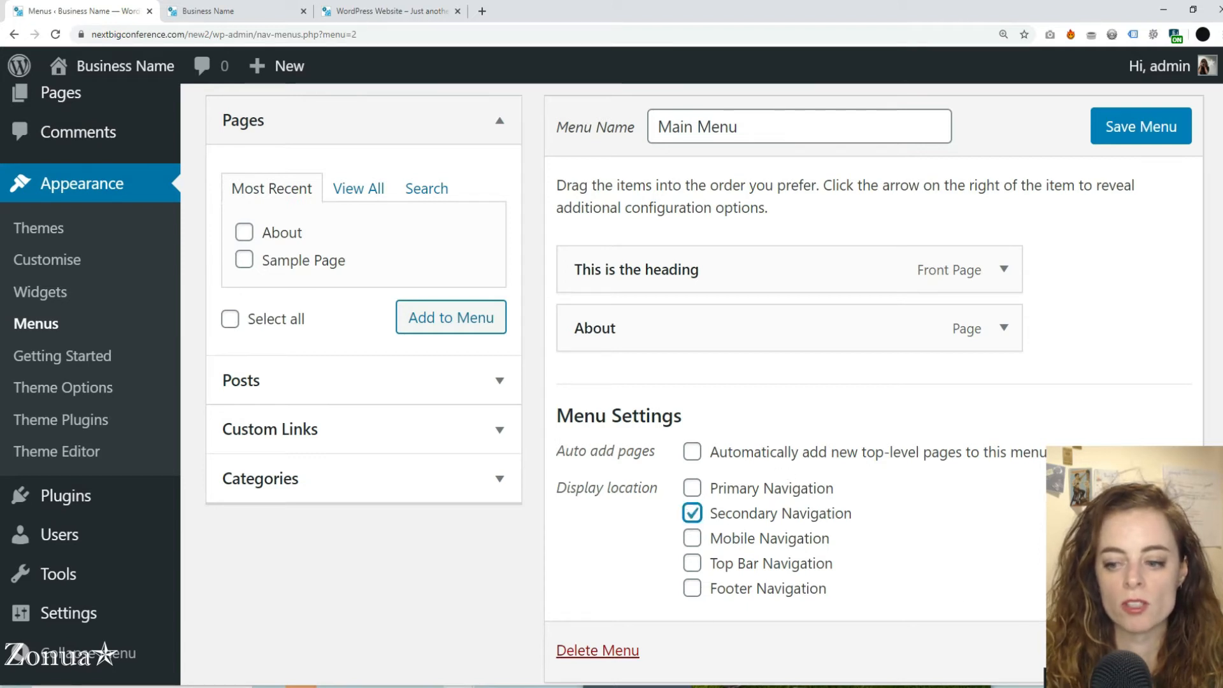
{"action": "key", "text": "Return"}
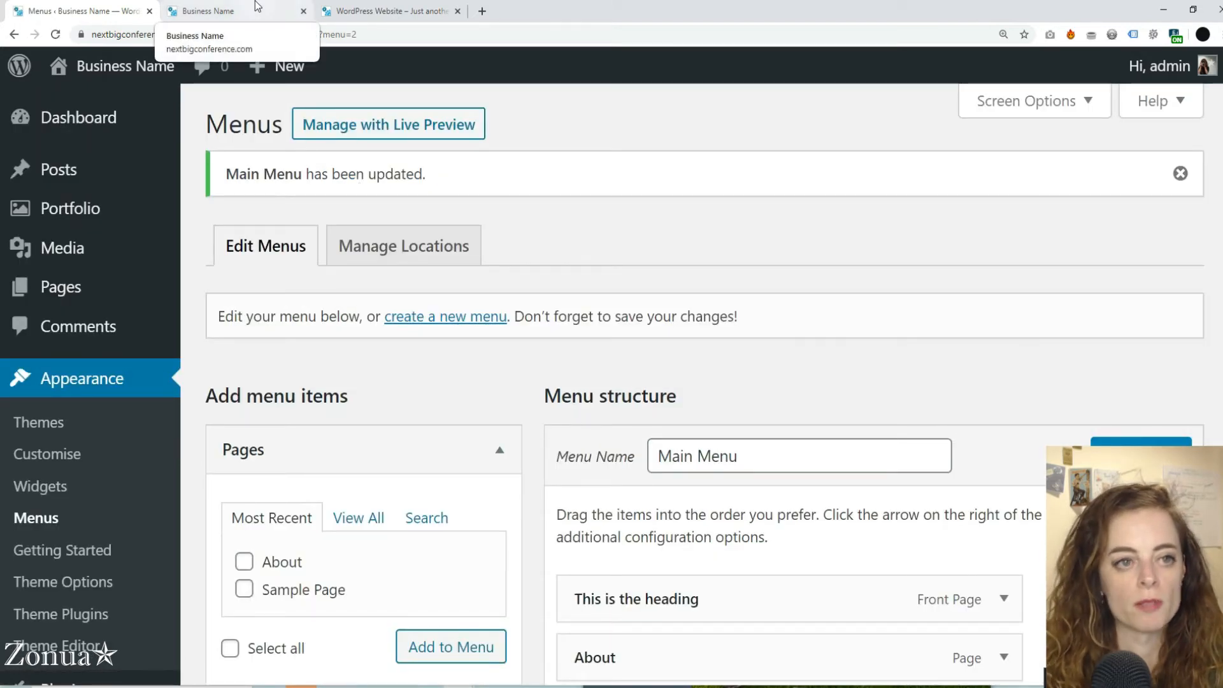
{"action": "left_click", "coordinate": [257, 9]}
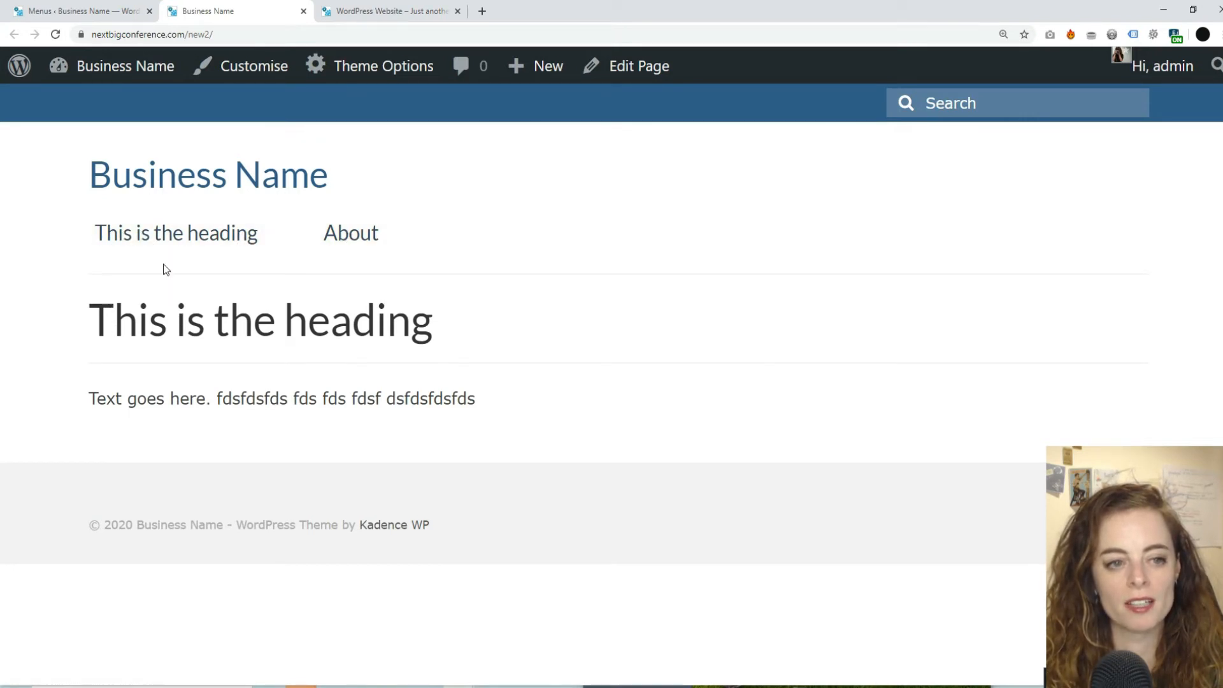
Change the navigation label of Main Menu's front page item to Home and save the menu
{"action": "left_click", "coordinate": [83, 11]}
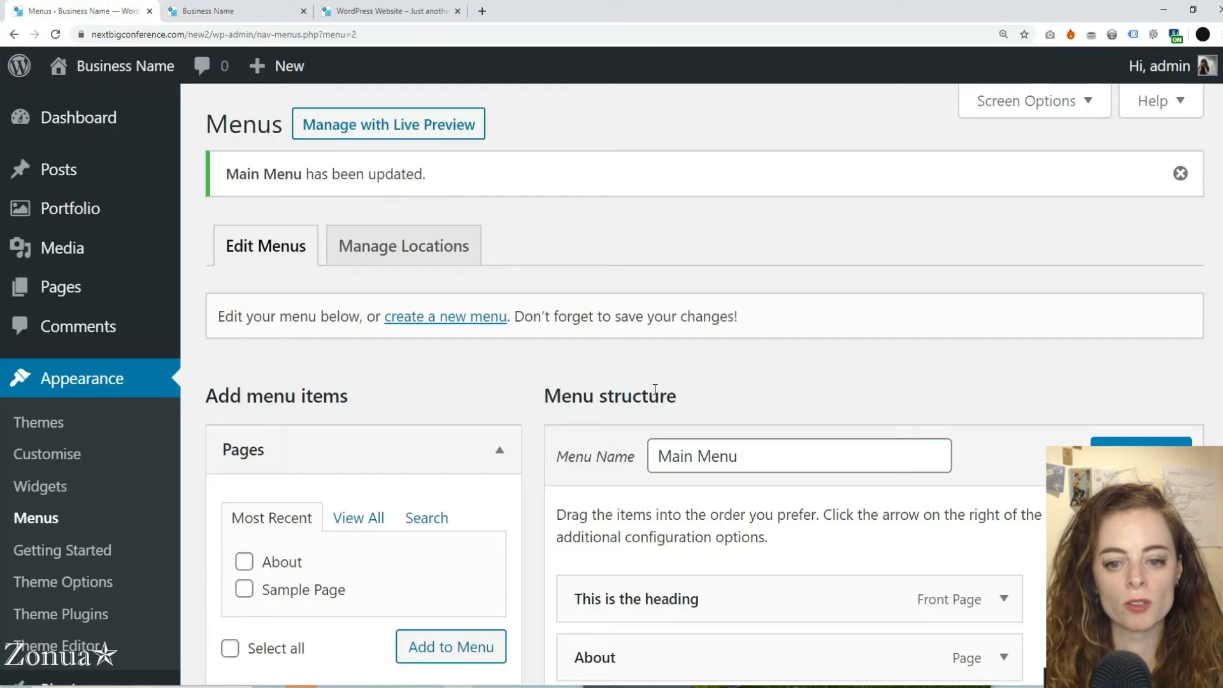
{"action": "scroll", "coordinate": [975, 297], "scroll_direction": "down", "scroll_amount": 2}
{"action": "left_click", "coordinate": [1004, 336]}
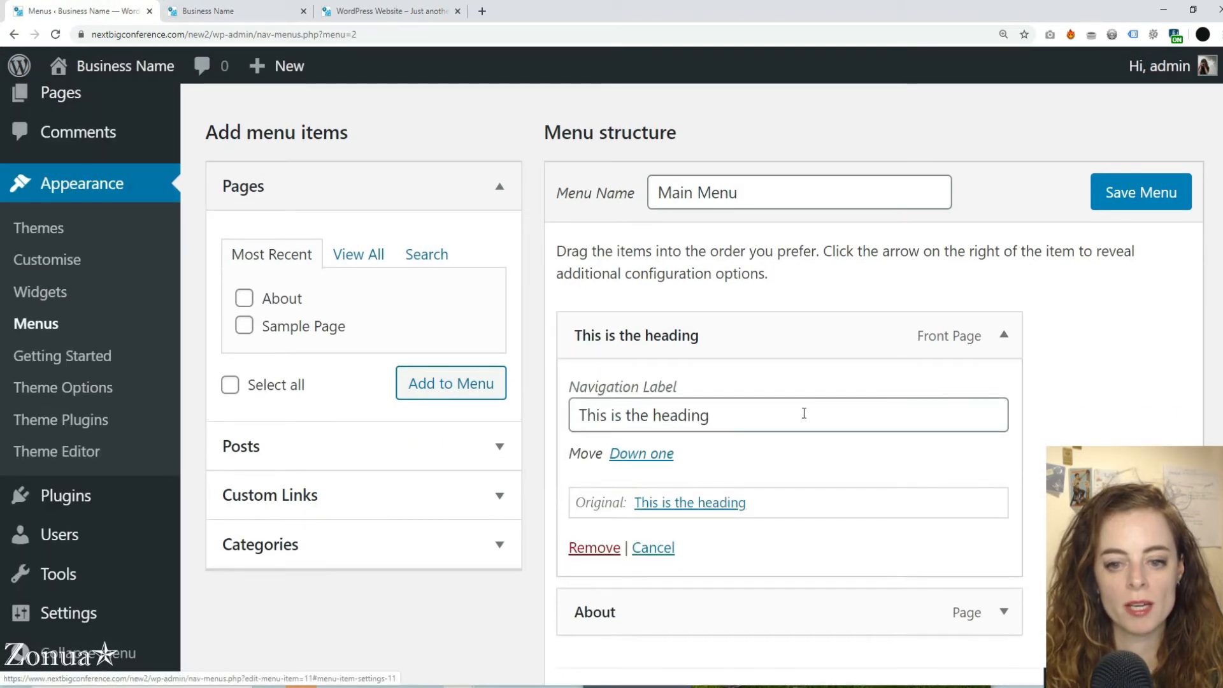
{"action": "left_click_drag", "start_coordinate": [802, 415], "coordinate": [329, 411]}
{"action": "type", "text": "Home"}
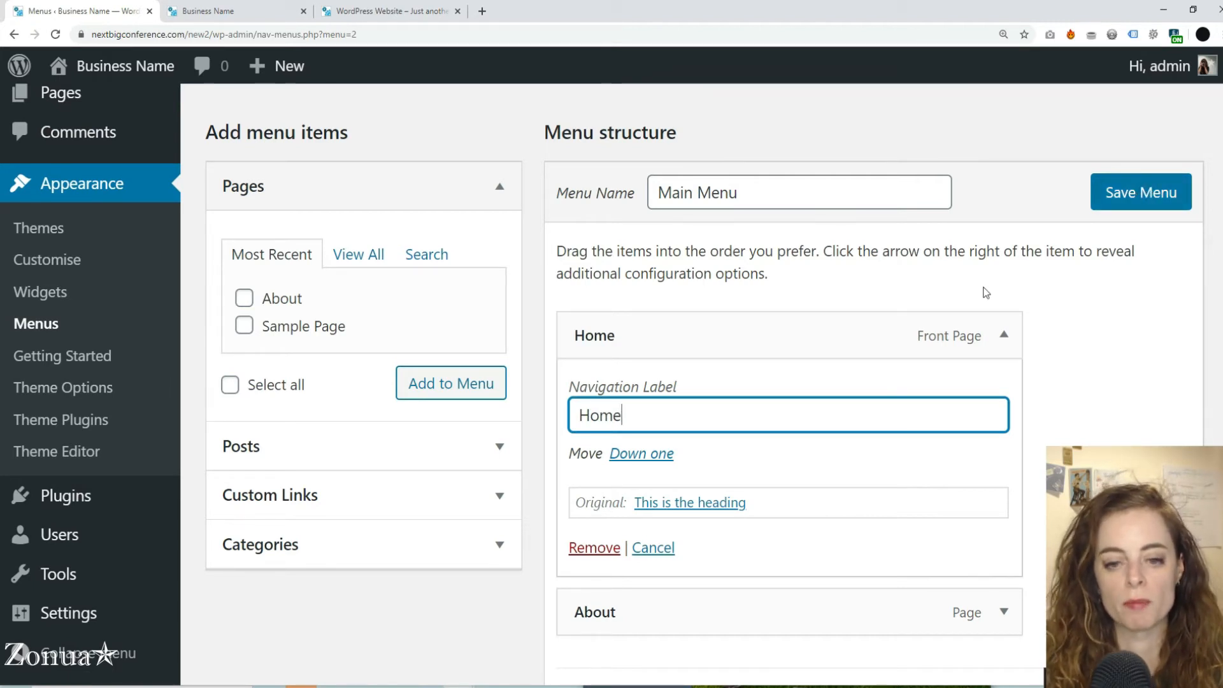
{"action": "left_click", "coordinate": [1155, 192]}
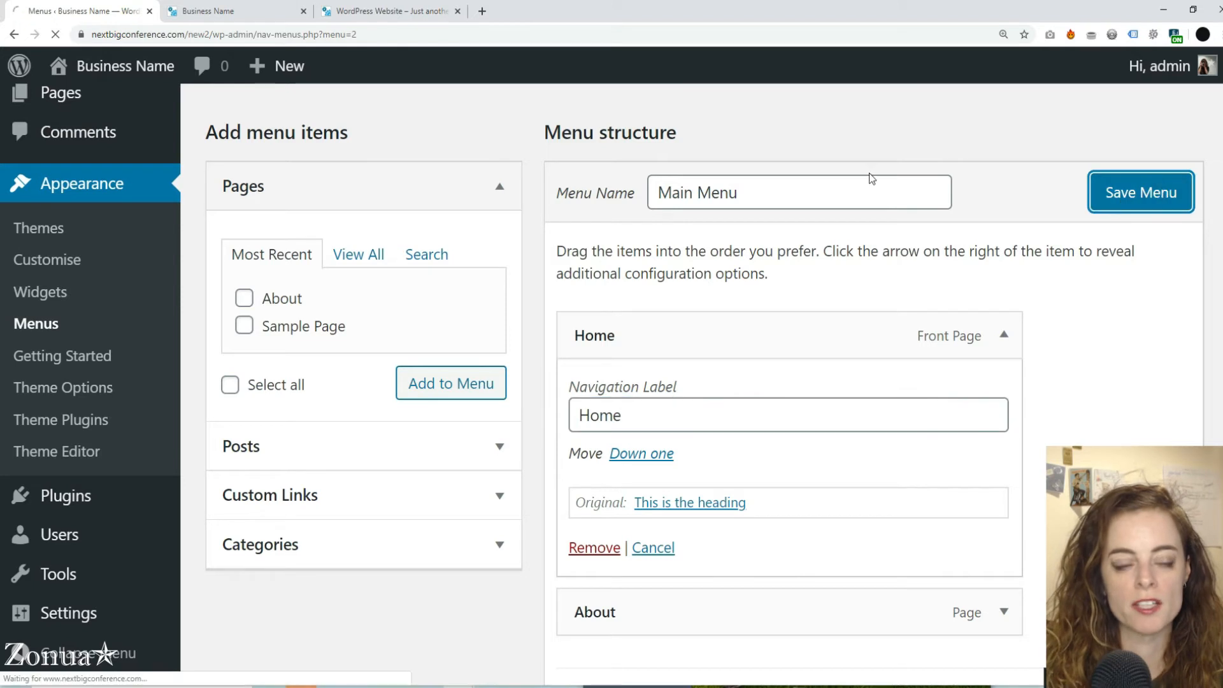
Reload the live homepage to check the renamed menu item, and follow the menu link to the About page
{"action": "left_click", "coordinate": [212, 9]}
{"action": "key", "text": "F5"}
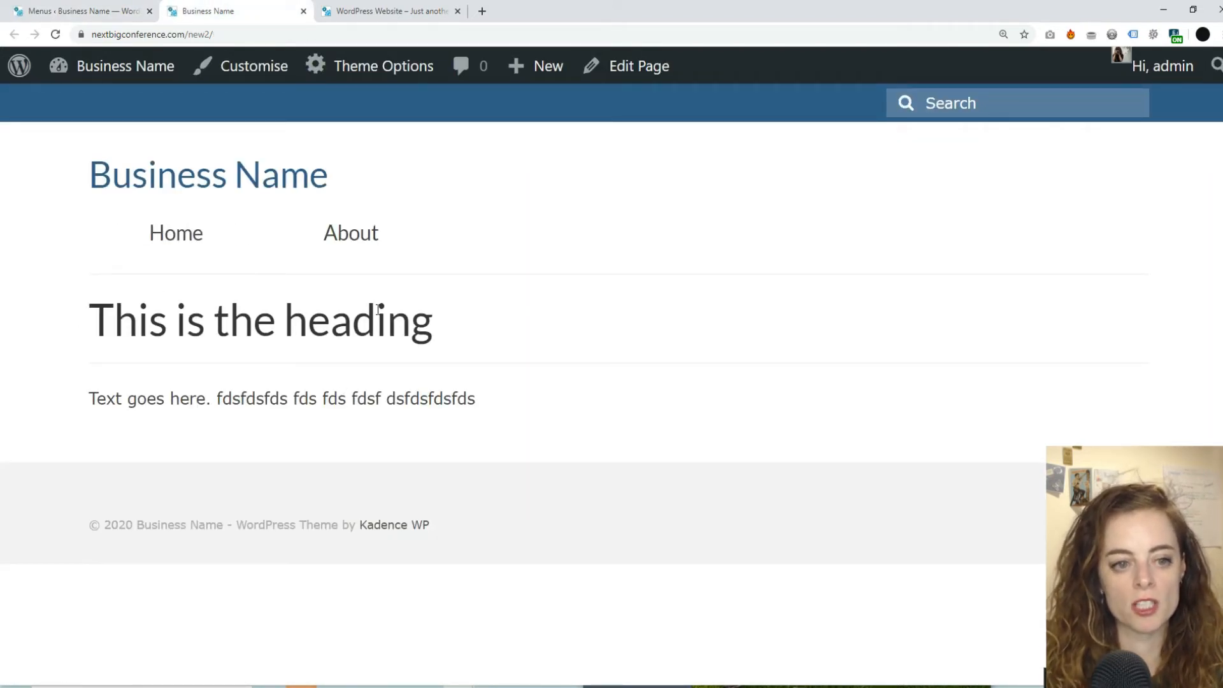
{"action": "left_click", "coordinate": [353, 239]}
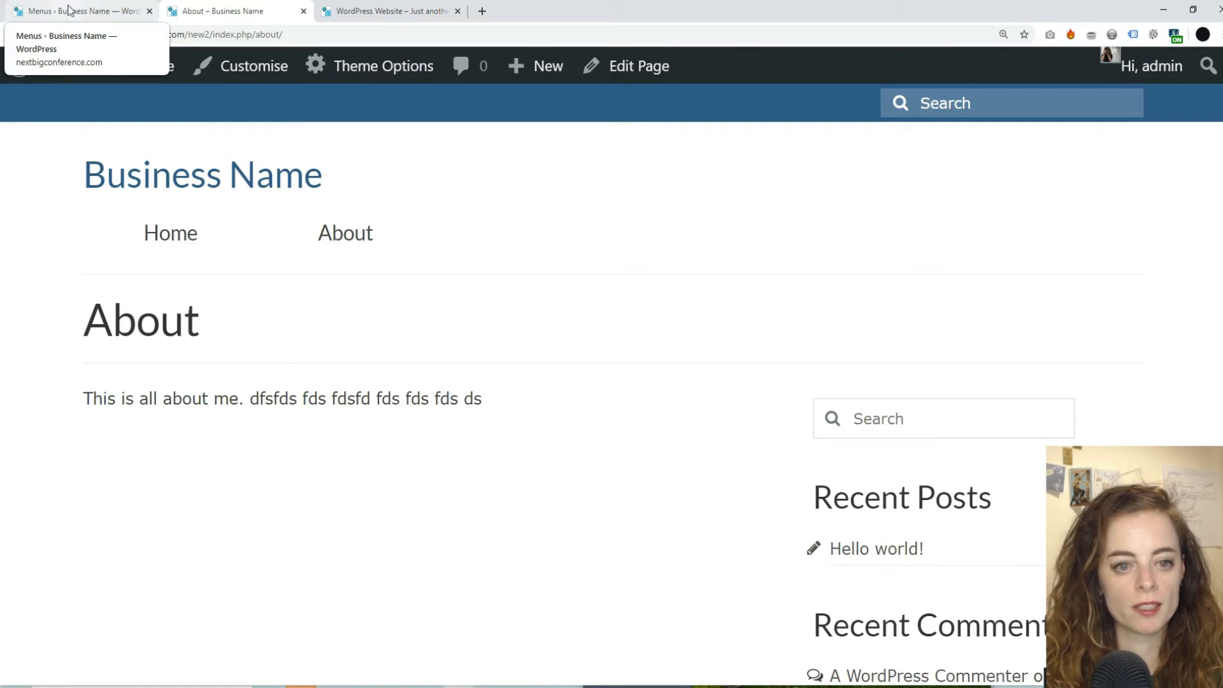
Set the site's permalink structure to Post name and save the permalink settings
{"action": "left_click", "coordinate": [70, 10]}
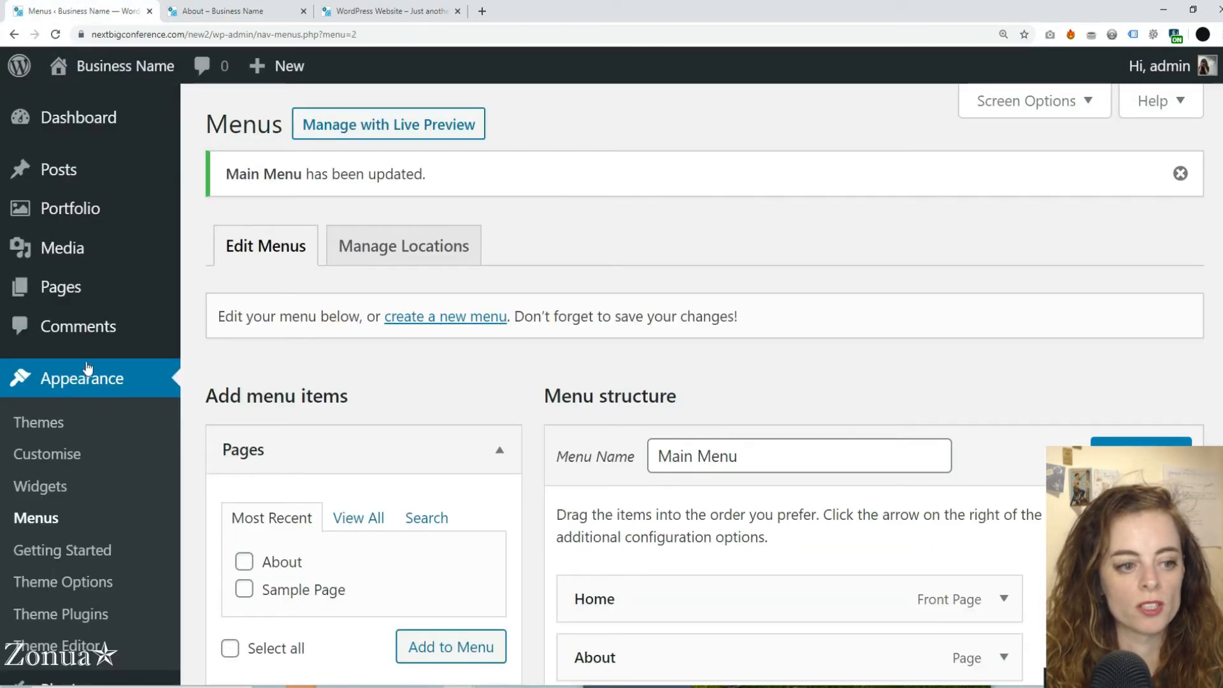
{"action": "scroll", "coordinate": [84, 370], "scroll_direction": "down", "scroll_amount": 6}
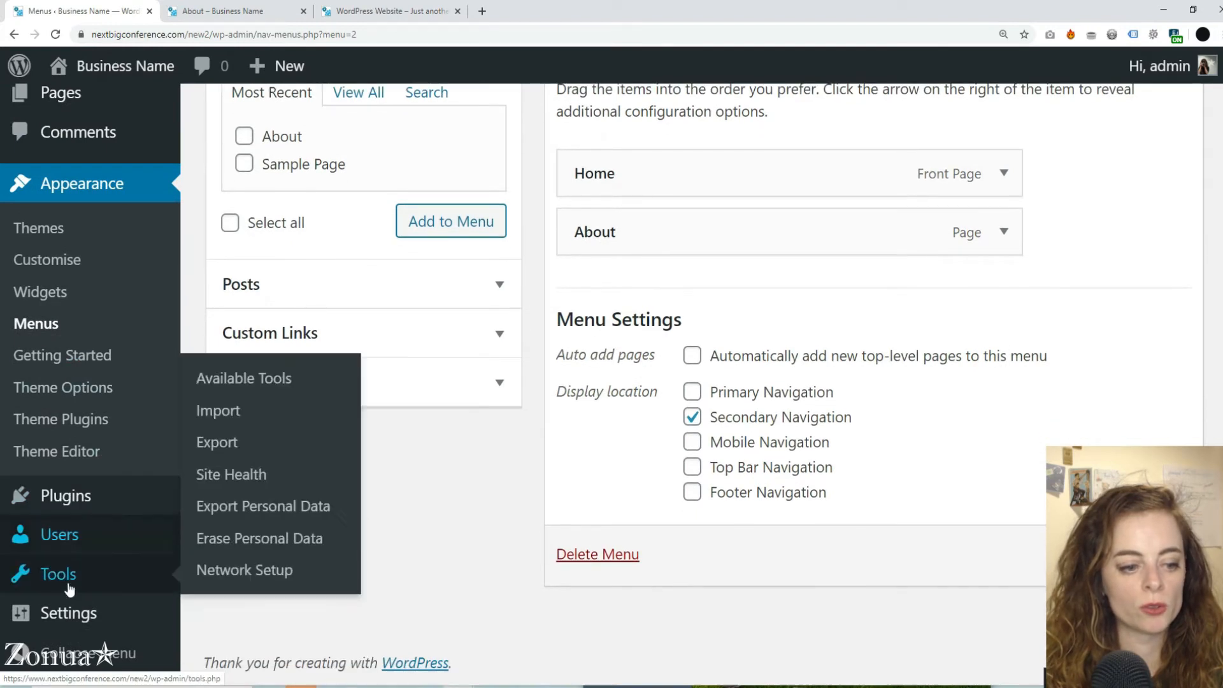
{"action": "mouse_move", "coordinate": [61, 615]}
{"action": "left_click", "coordinate": [244, 539]}
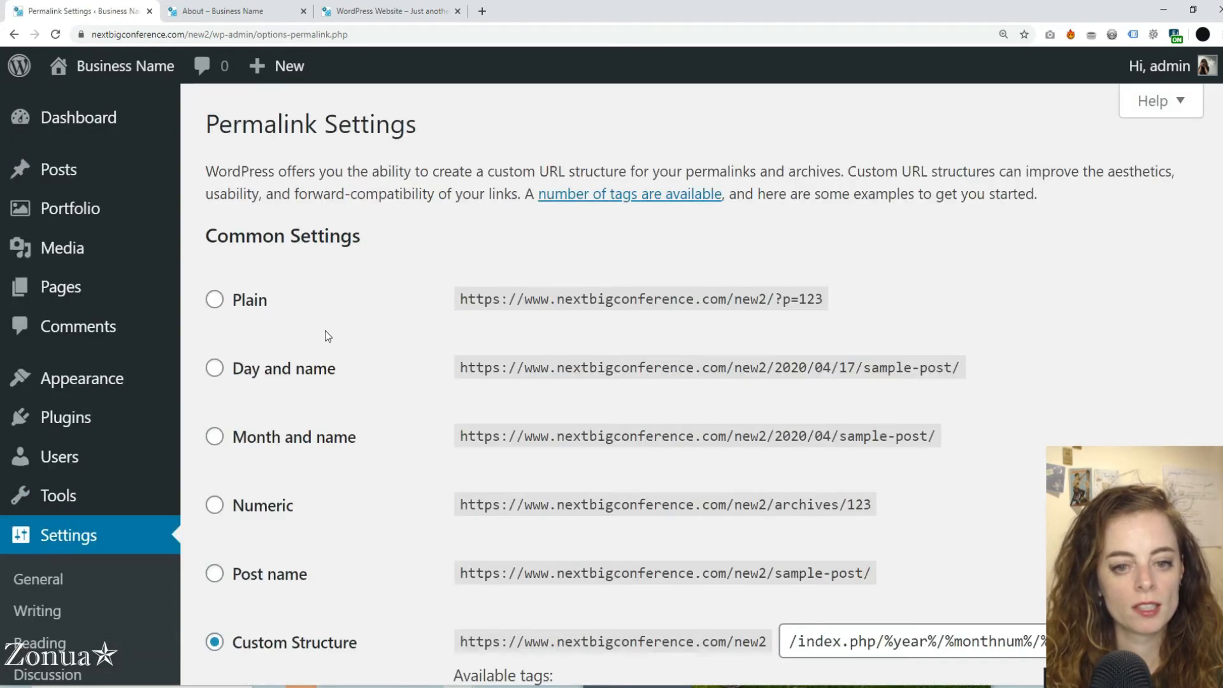
{"action": "scroll", "coordinate": [325, 335], "scroll_direction": "down", "scroll_amount": 6}
{"action": "scroll", "coordinate": [327, 337], "scroll_direction": "up", "scroll_amount": 3}
{"action": "left_click", "coordinate": [274, 386]}
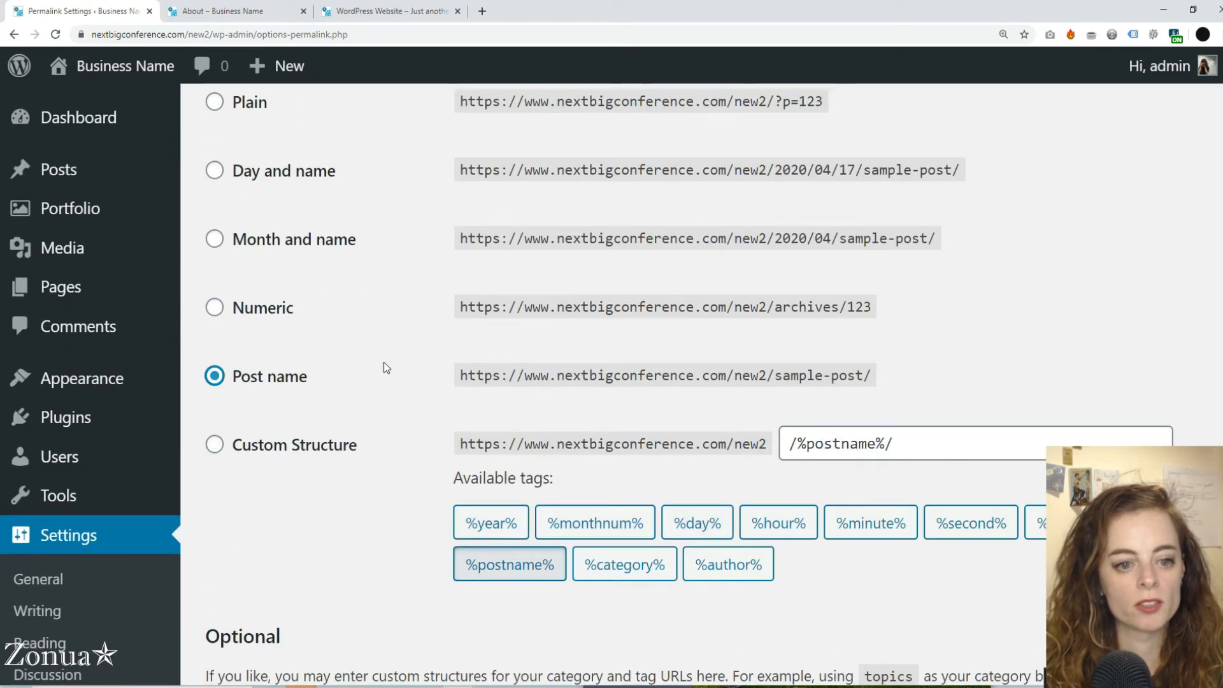
{"action": "scroll", "coordinate": [384, 363], "scroll_direction": "down", "scroll_amount": 2}
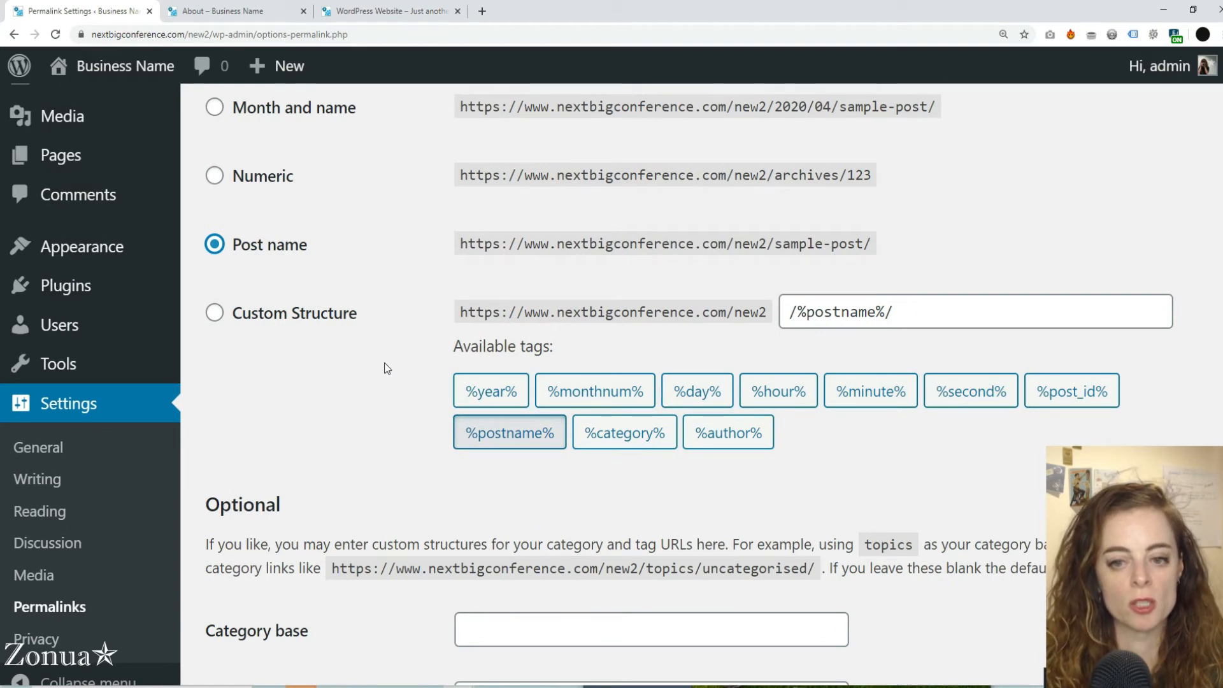
{"action": "scroll", "coordinate": [384, 366], "scroll_direction": "down", "scroll_amount": 3}
{"action": "left_click", "coordinate": [292, 569]}
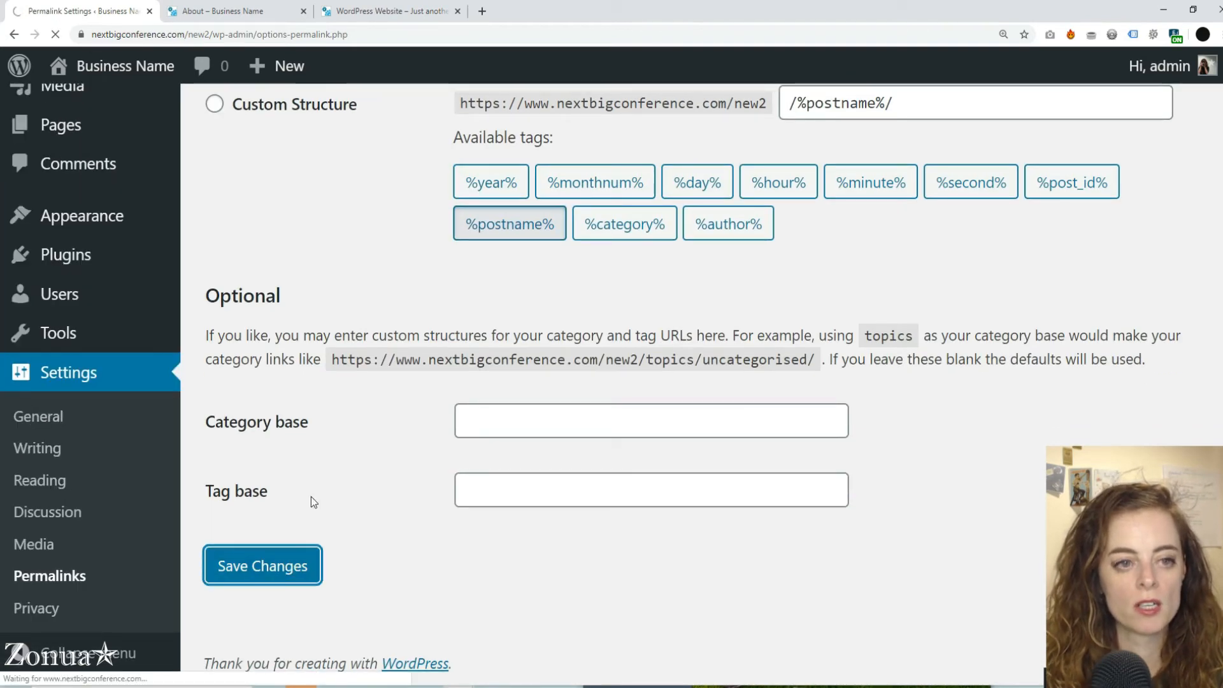
Review the permalink structure options and the saved selection in the permalink settings
{"action": "scroll", "coordinate": [319, 395], "scroll_direction": "up", "scroll_amount": 4}
{"action": "scroll", "coordinate": [318, 427], "scroll_direction": "down", "scroll_amount": 2}
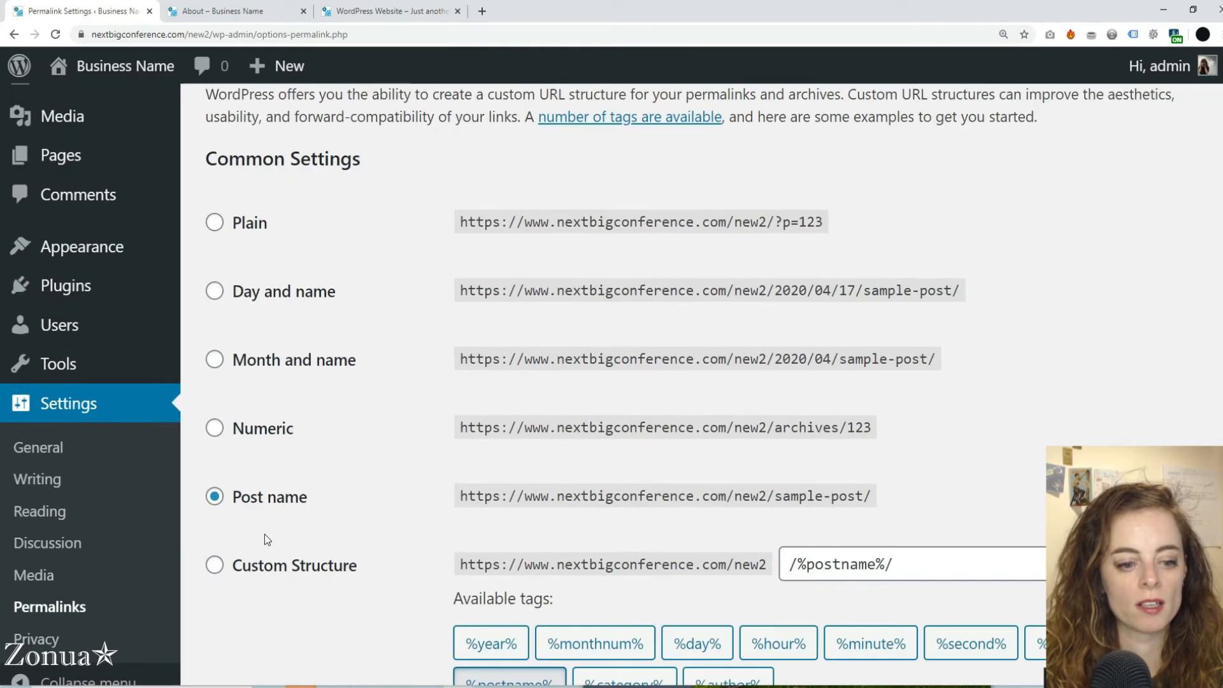
{"action": "scroll", "coordinate": [270, 526], "scroll_direction": "down", "scroll_amount": 6}
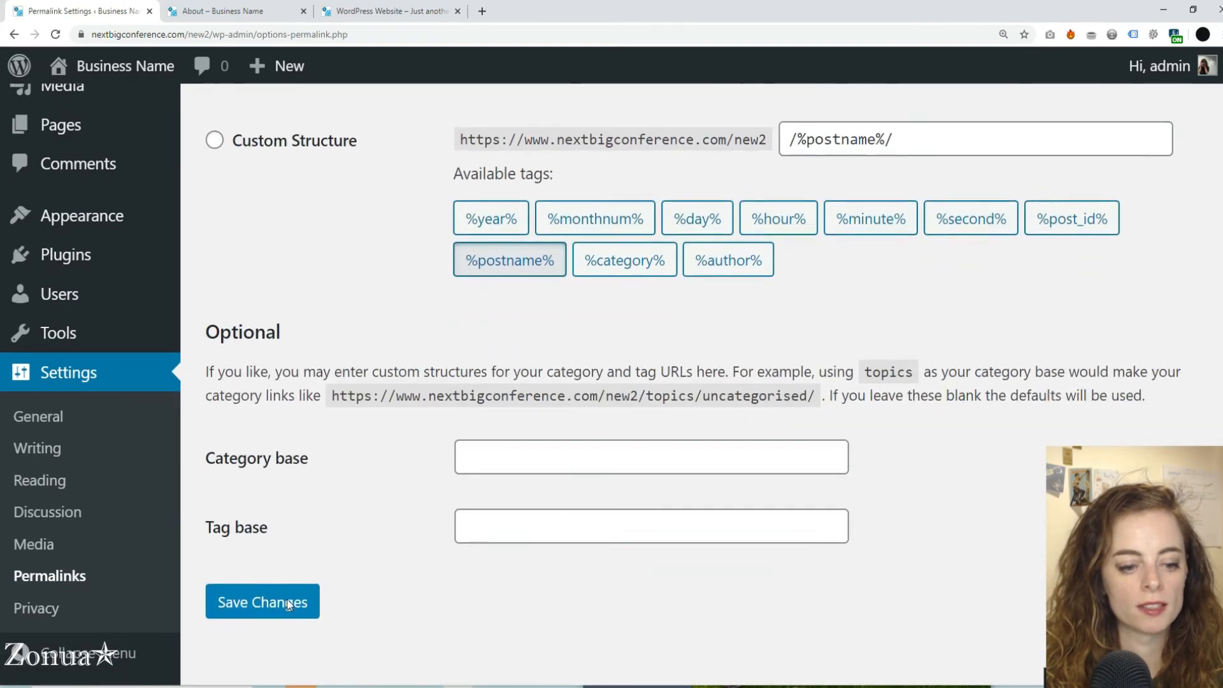
{"action": "scroll", "coordinate": [289, 604], "scroll_direction": "down", "scroll_amount": 1}
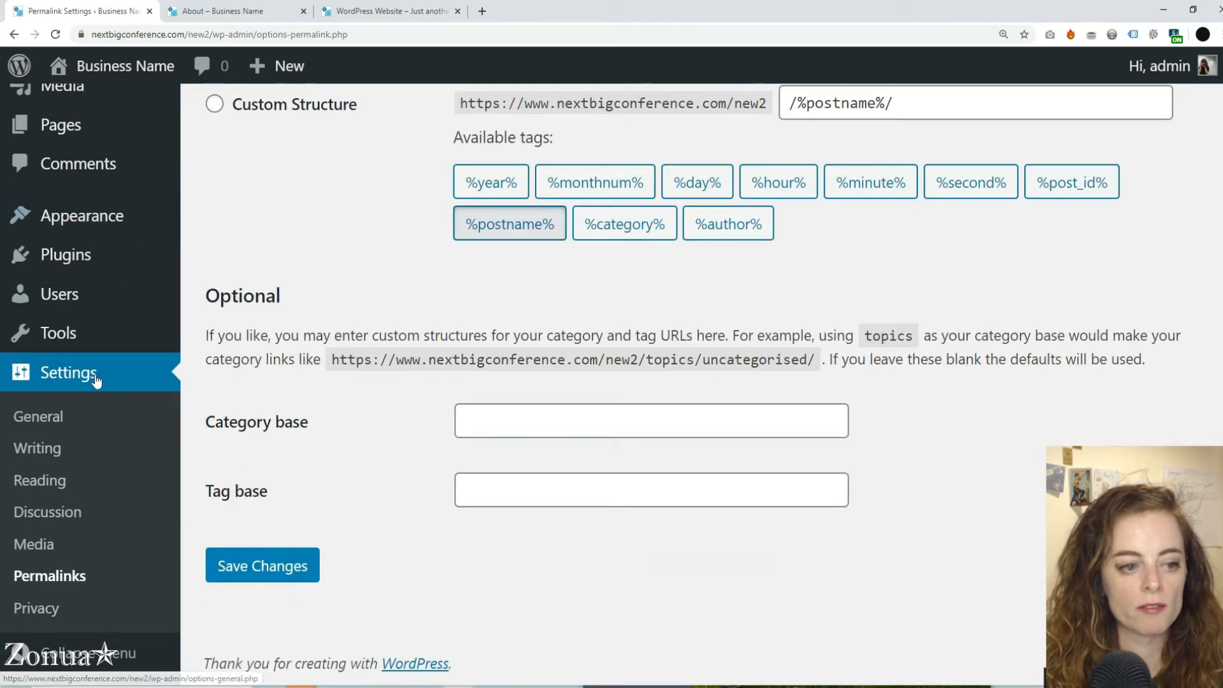
{"action": "scroll", "coordinate": [96, 586], "scroll_direction": "up", "scroll_amount": 4}
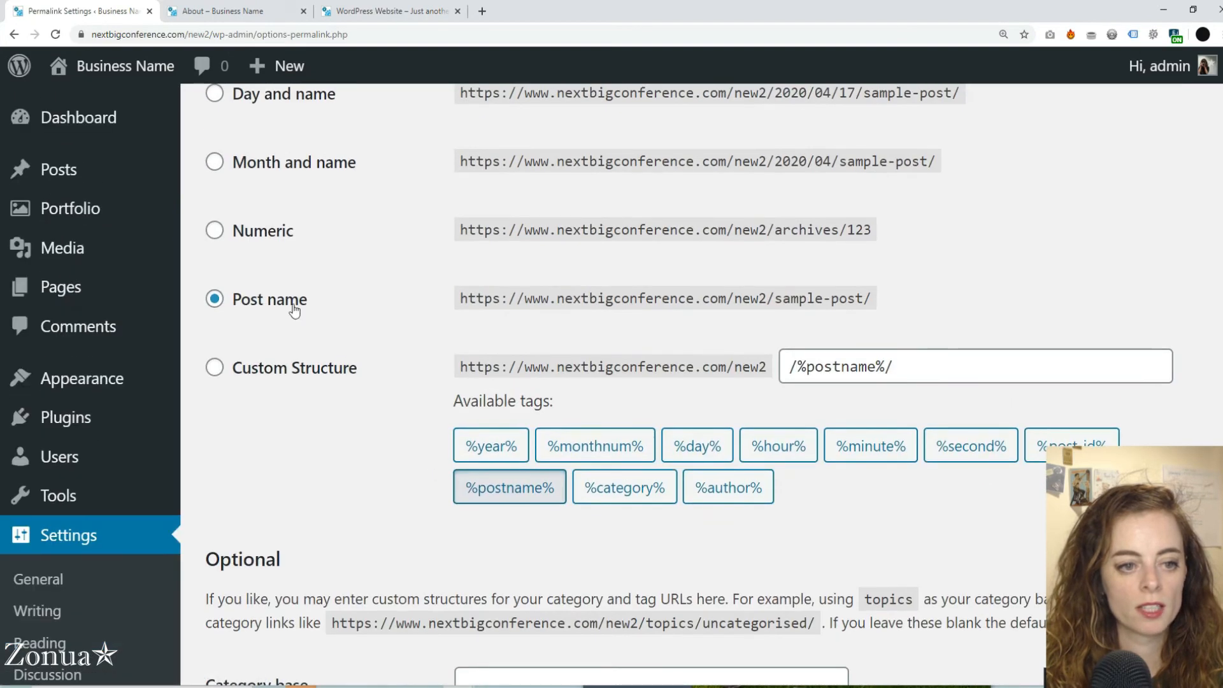
{"action": "scroll", "coordinate": [294, 310], "scroll_direction": "down", "scroll_amount": 4}
{"action": "scroll", "coordinate": [361, 431], "scroll_direction": "up", "scroll_amount": 5}
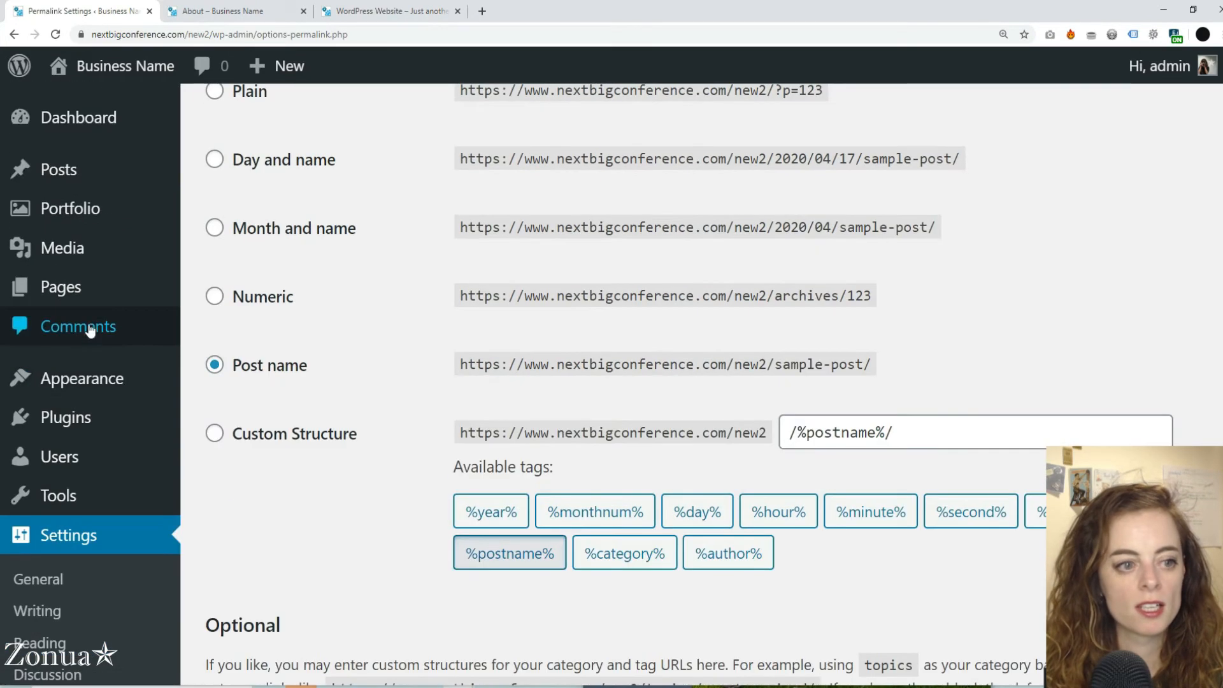
Change the About page's permalink slug to "about business name" and update the page
{"action": "left_click", "coordinate": [89, 285]}
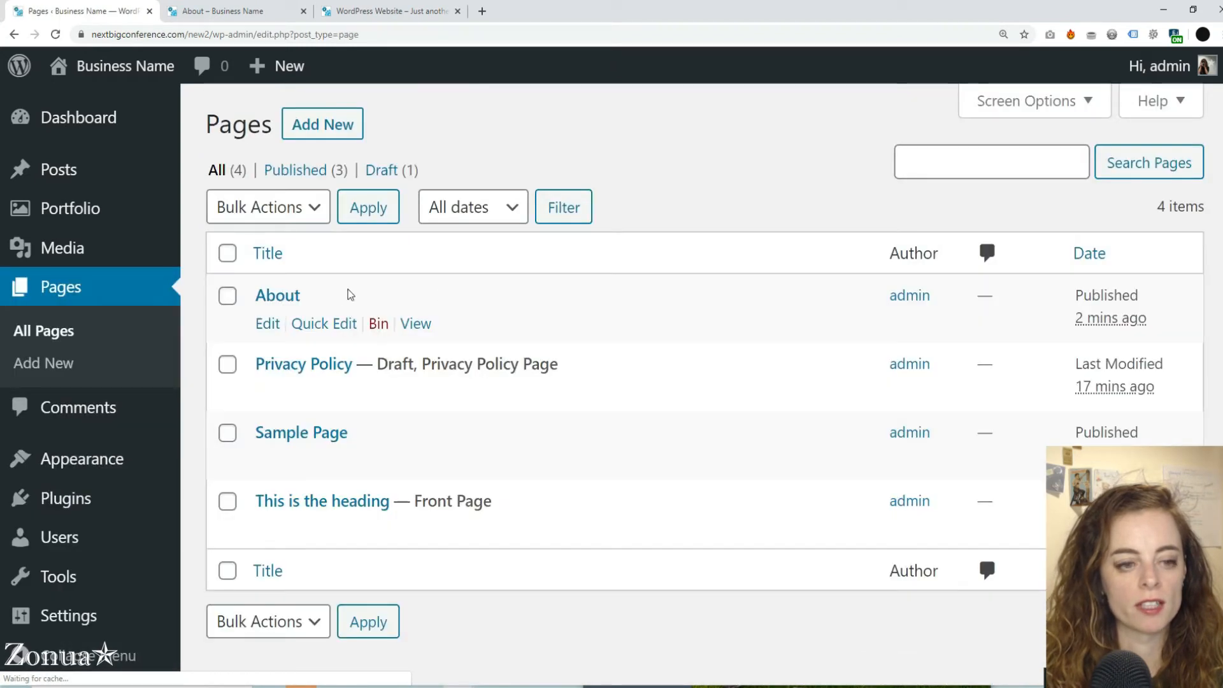
{"action": "left_click", "coordinate": [262, 299]}
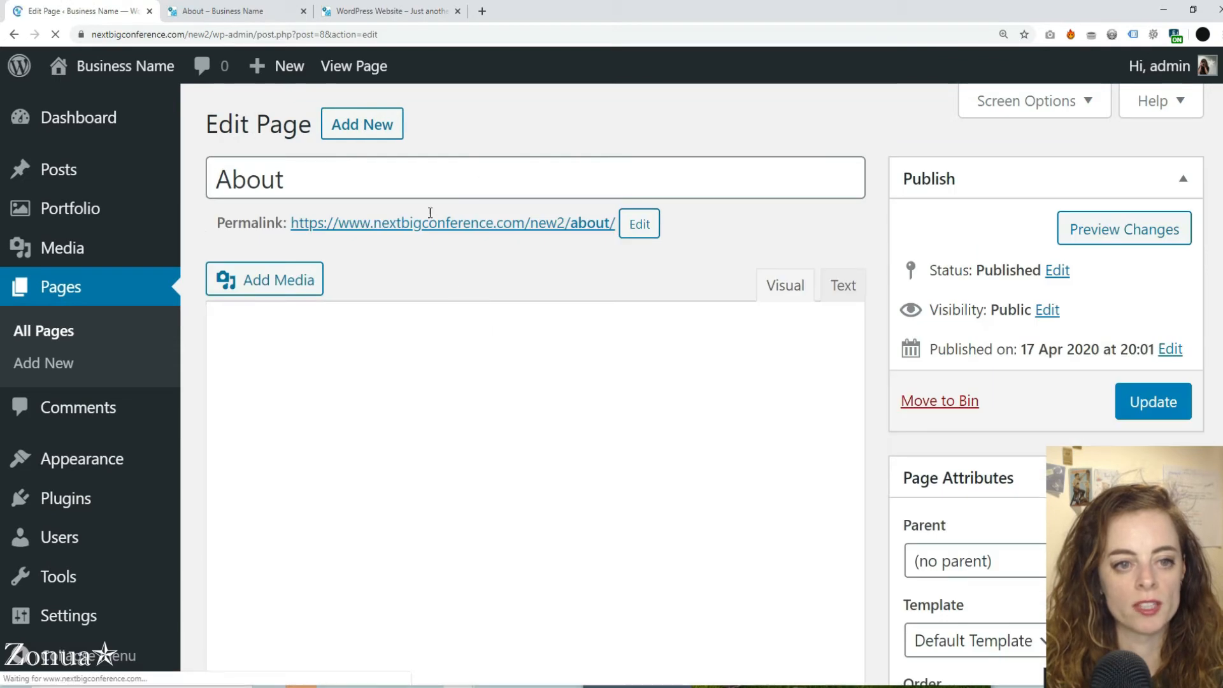
{"action": "left_click", "coordinate": [639, 224]}
{"action": "left_click_drag", "start_coordinate": [639, 227], "coordinate": [551, 233]}
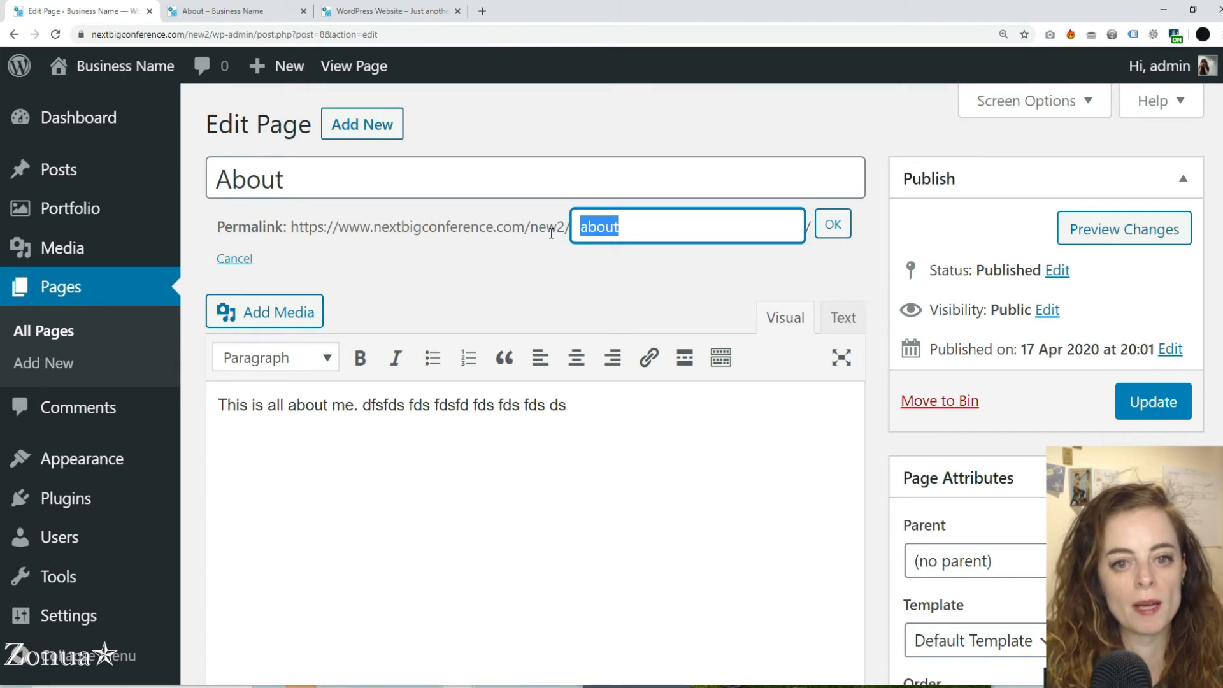
{"action": "type", "text": "about business name"}
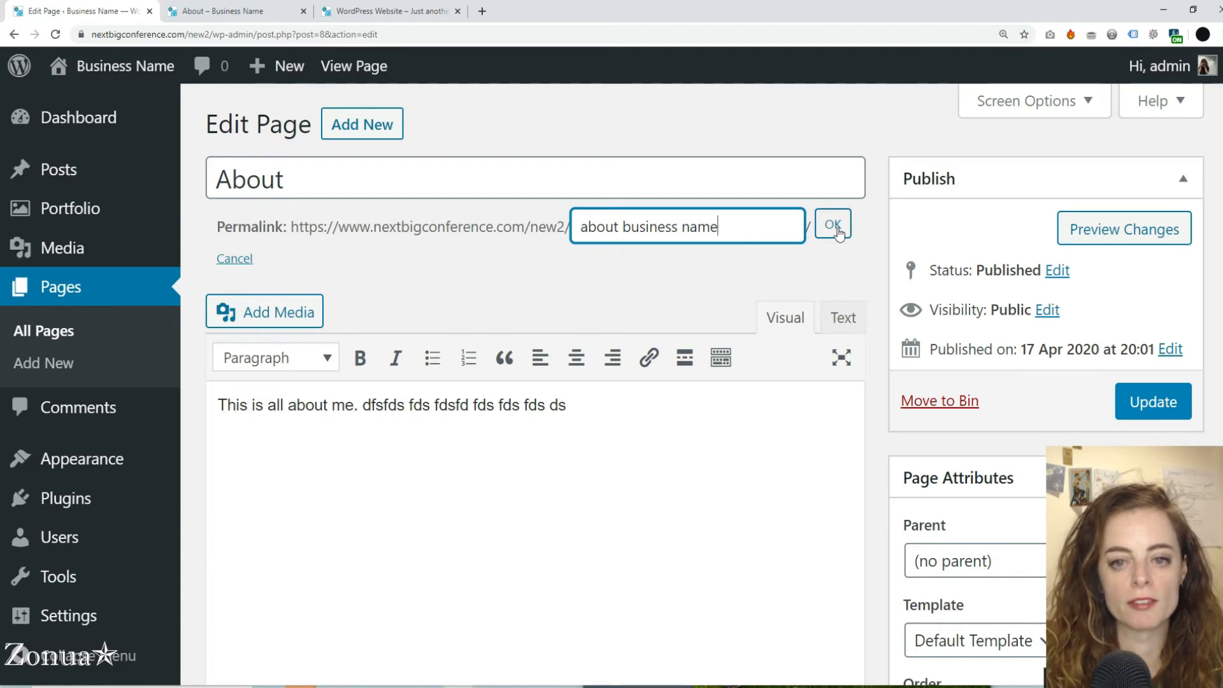
{"action": "left_click", "coordinate": [836, 227]}
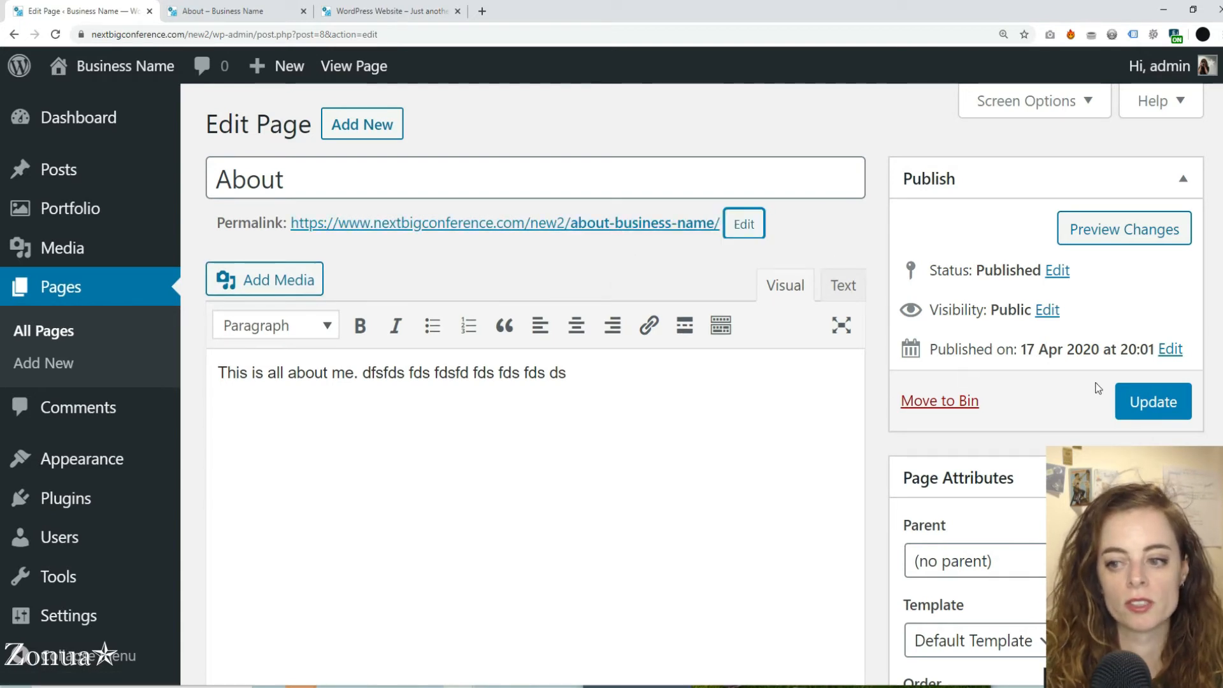
{"action": "left_click", "coordinate": [1166, 400]}
Open the live site's Home page and its About page from the menu, and inspect the About page's slug in the address
{"action": "left_click", "coordinate": [257, 8]}
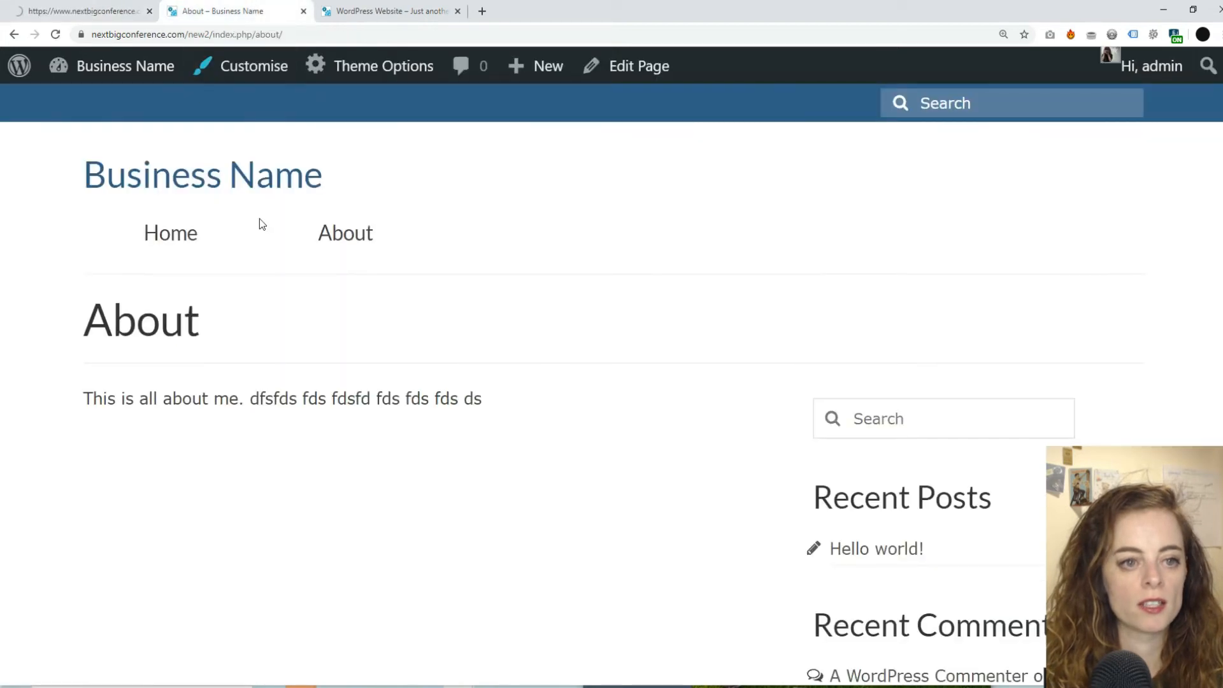
{"action": "left_click", "coordinate": [155, 239]}
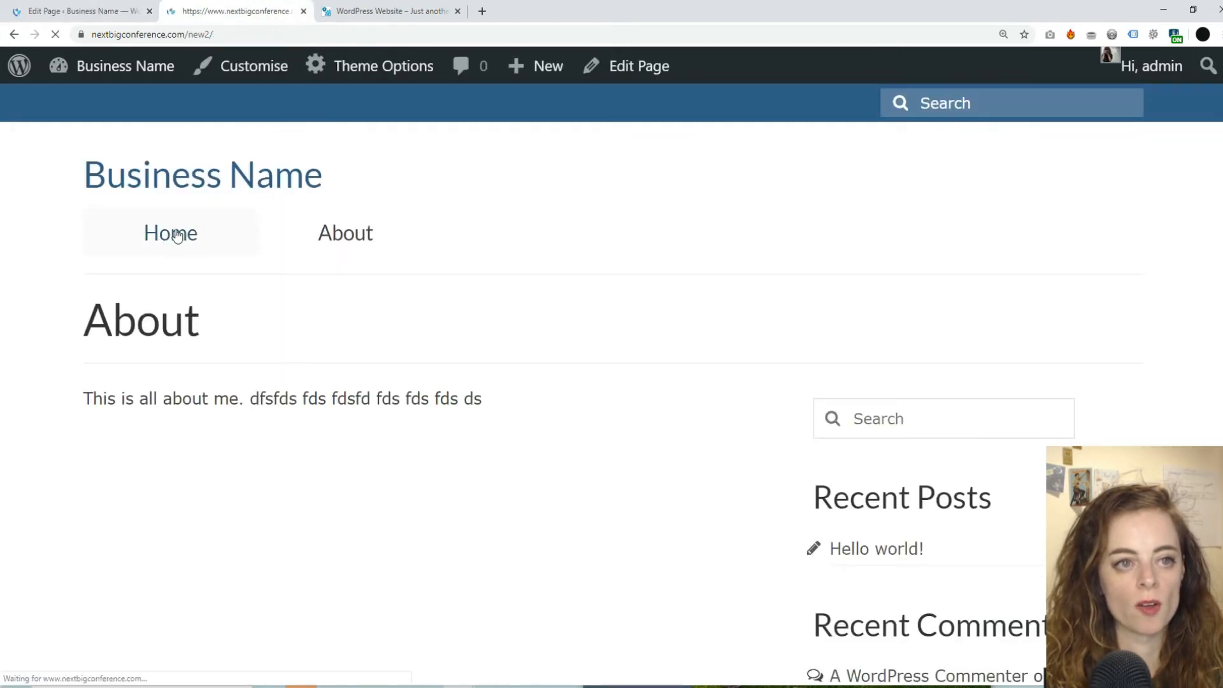
{"action": "left_click", "coordinate": [358, 230]}
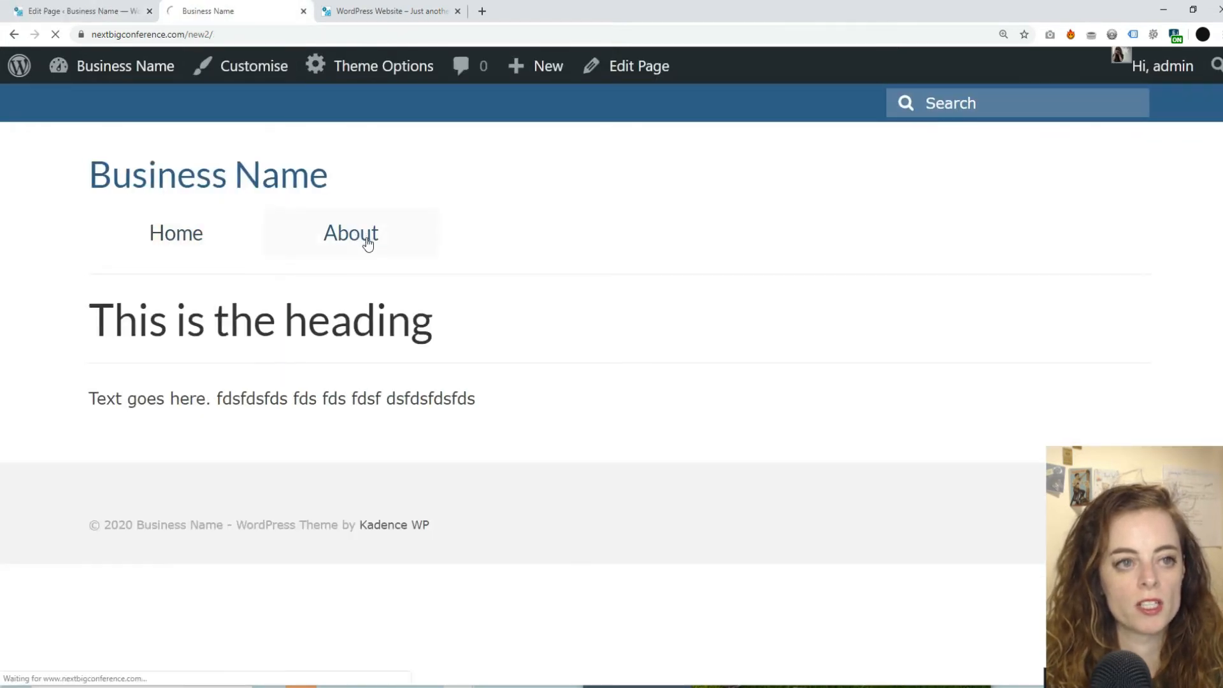
{"action": "left_click_drag", "start_coordinate": [213, 35], "coordinate": [391, 37]}
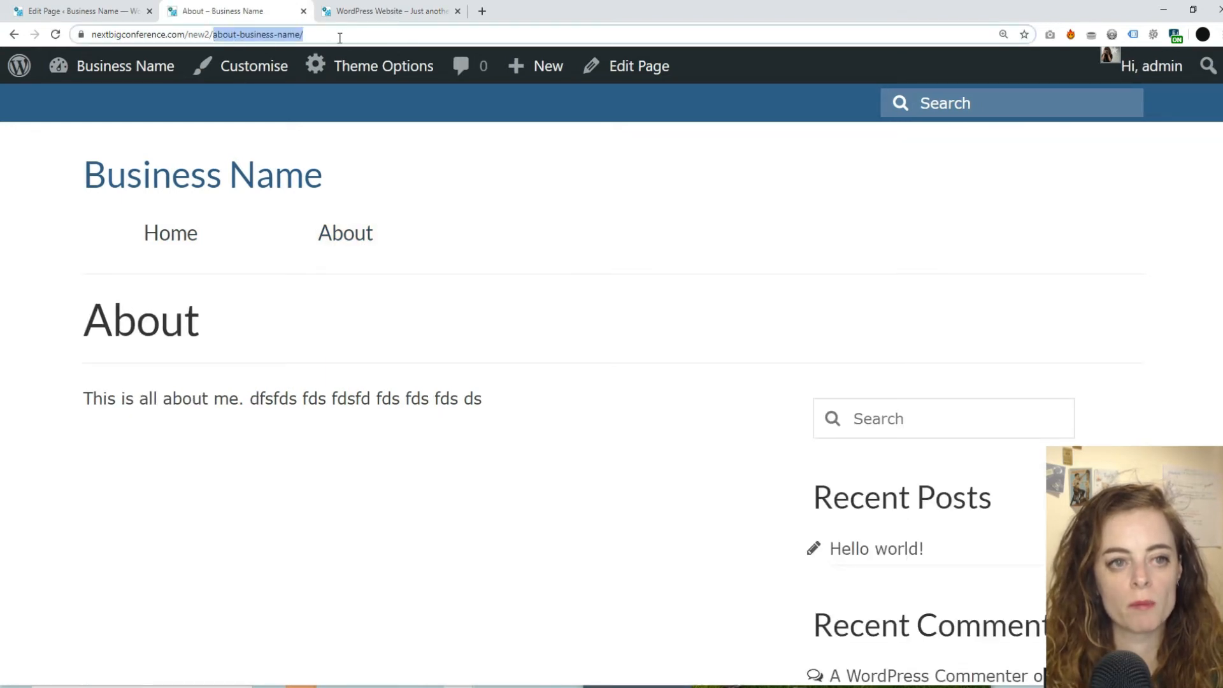
Compare the About page's permalink in the editor with the heading and URL slug on the live page
{"action": "left_click", "coordinate": [76, 11]}
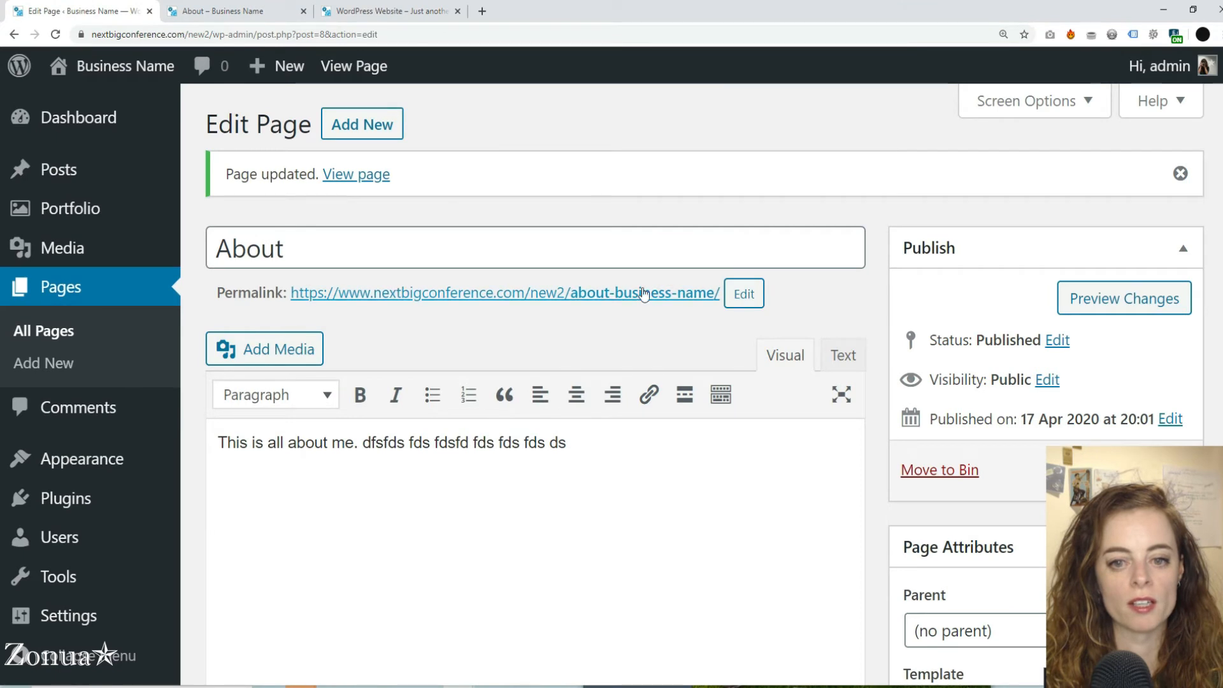
{"action": "left_click", "coordinate": [235, 11]}
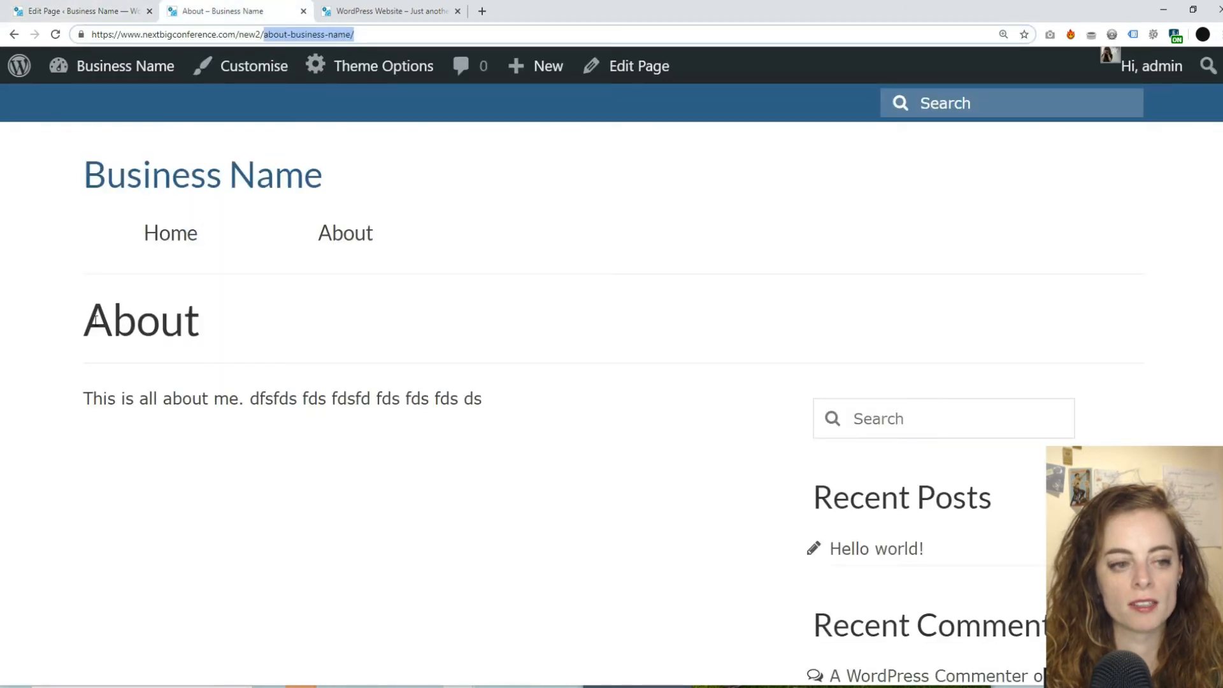
{"action": "left_click_drag", "start_coordinate": [95, 318], "coordinate": [230, 326]}
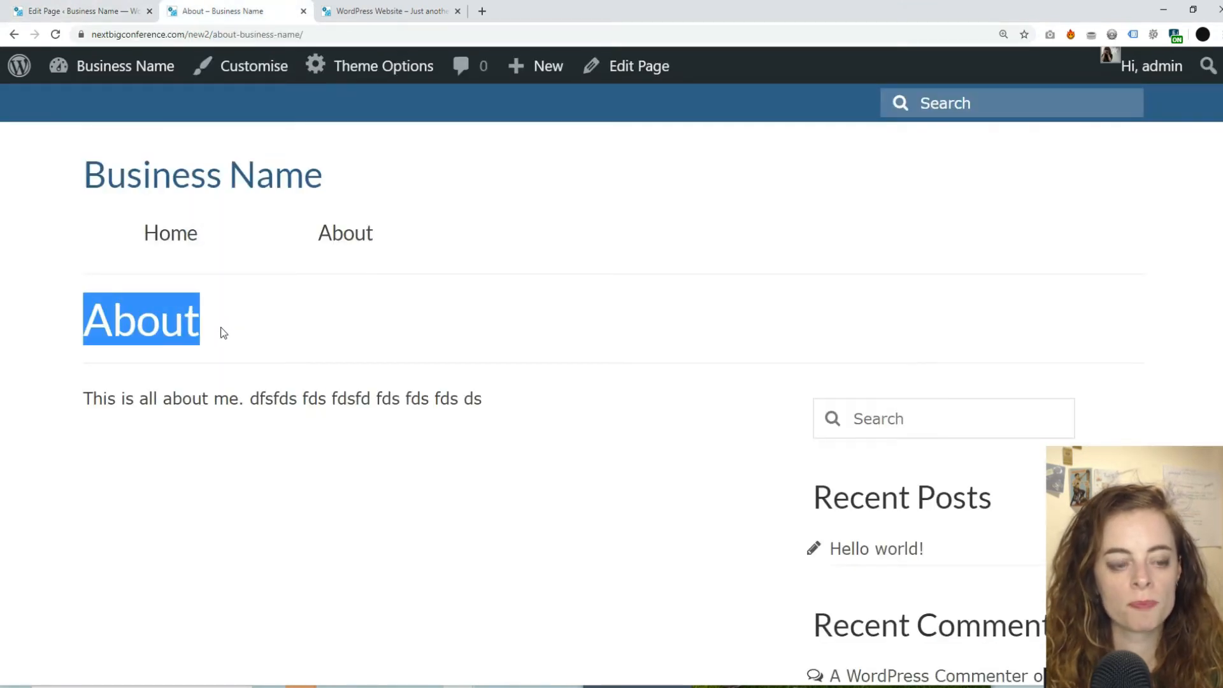
{"action": "left_click_drag", "start_coordinate": [274, 344], "coordinate": [23, 344]}
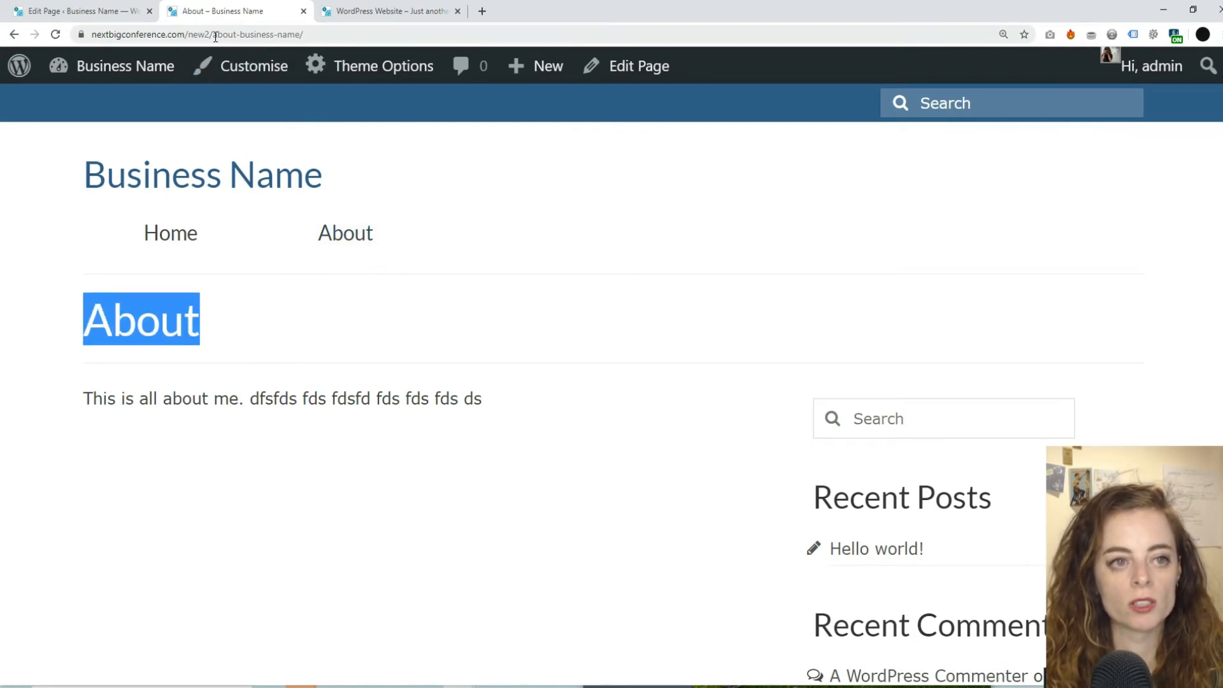
{"action": "left_click_drag", "start_coordinate": [214, 35], "coordinate": [350, 35]}
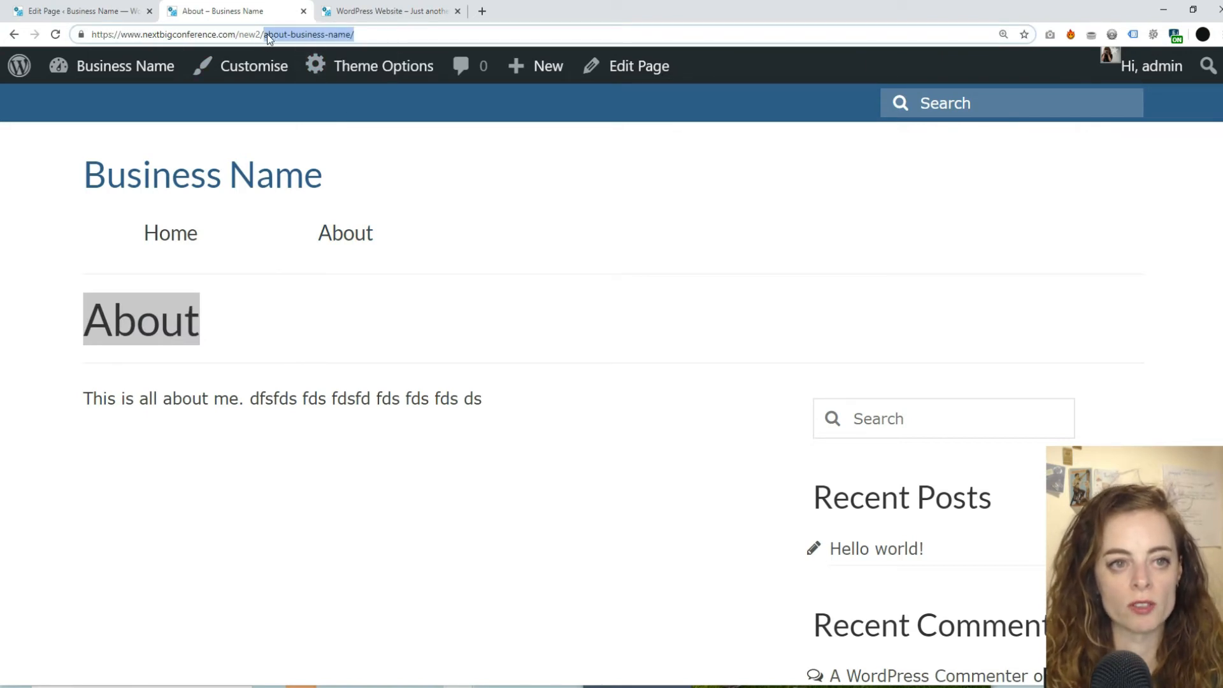
Return to the dashboard and search the plugins available to add for "page builder"
{"action": "left_click", "coordinate": [16, 9]}
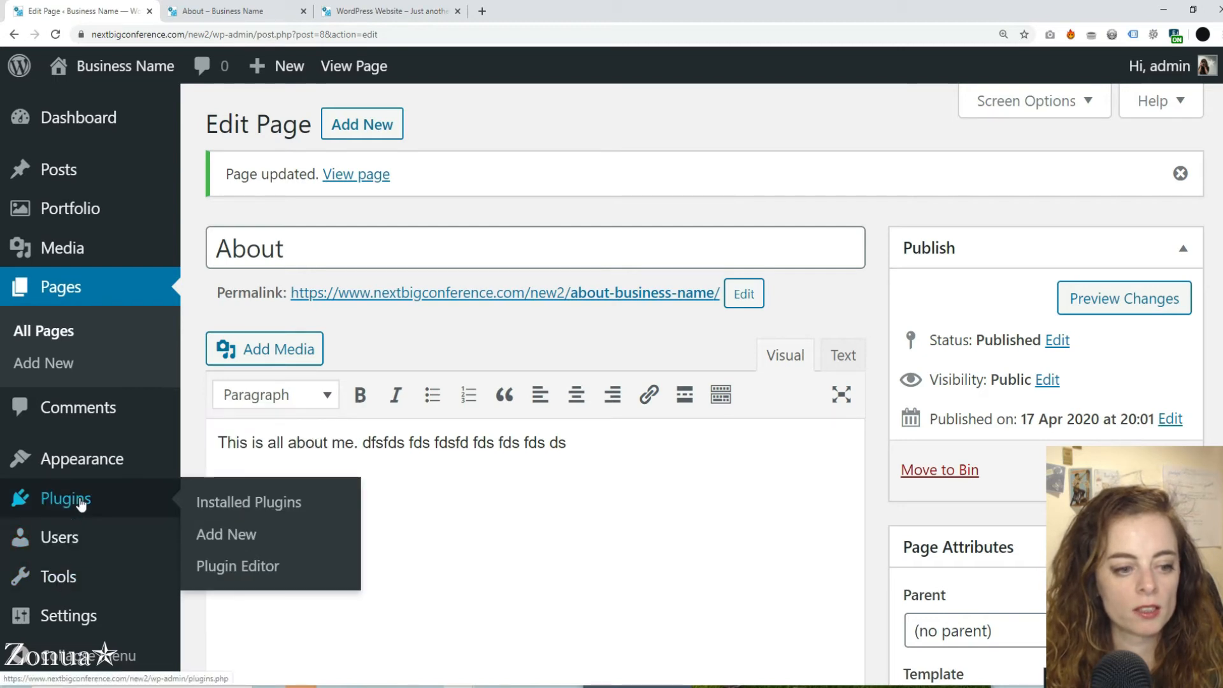
{"action": "left_click", "coordinate": [102, 509]}
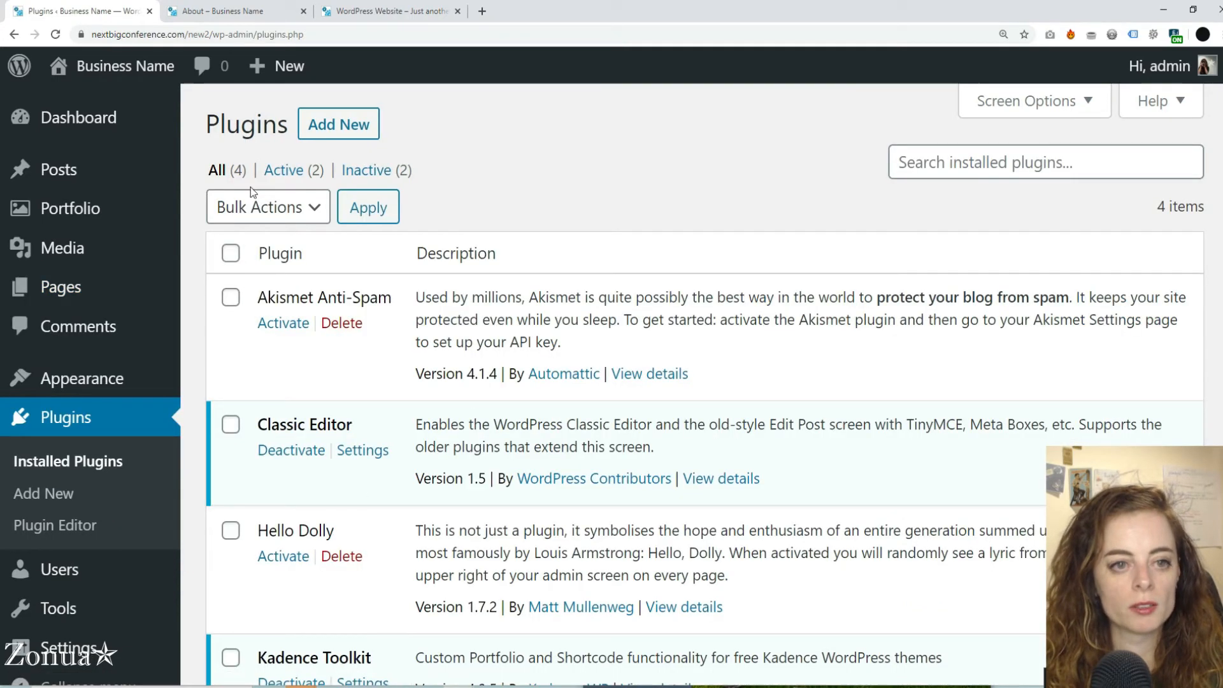
{"action": "left_click", "coordinate": [340, 125]}
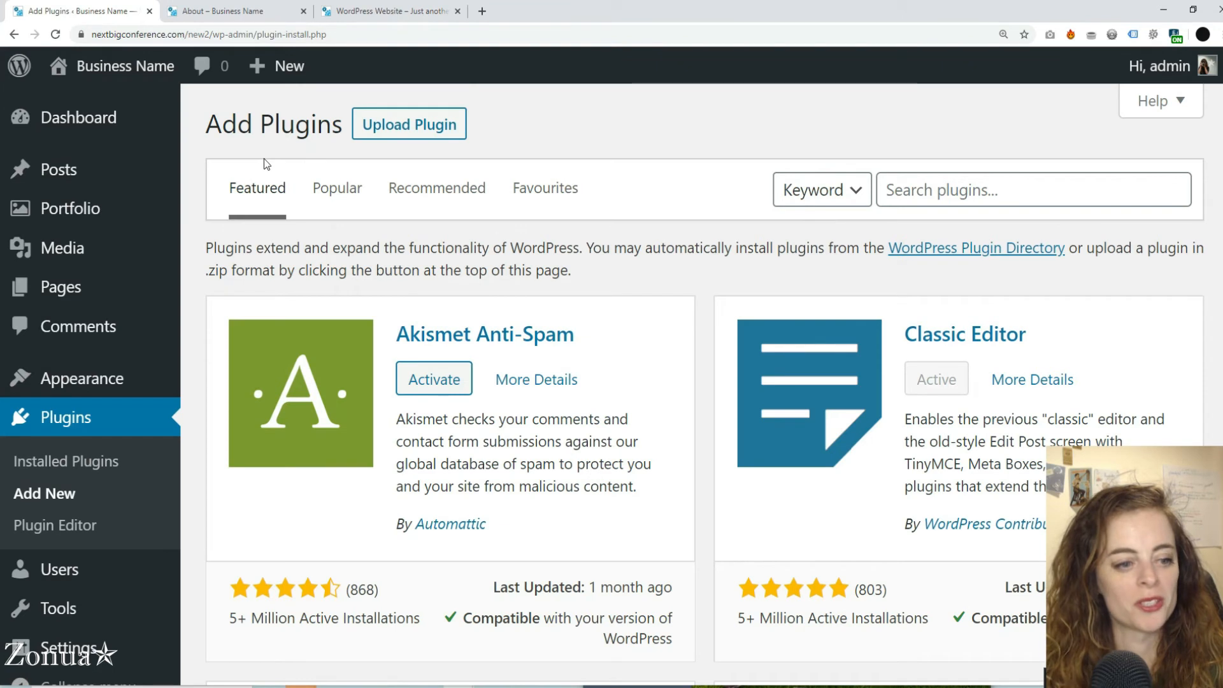
{"action": "left_click", "coordinate": [935, 179]}
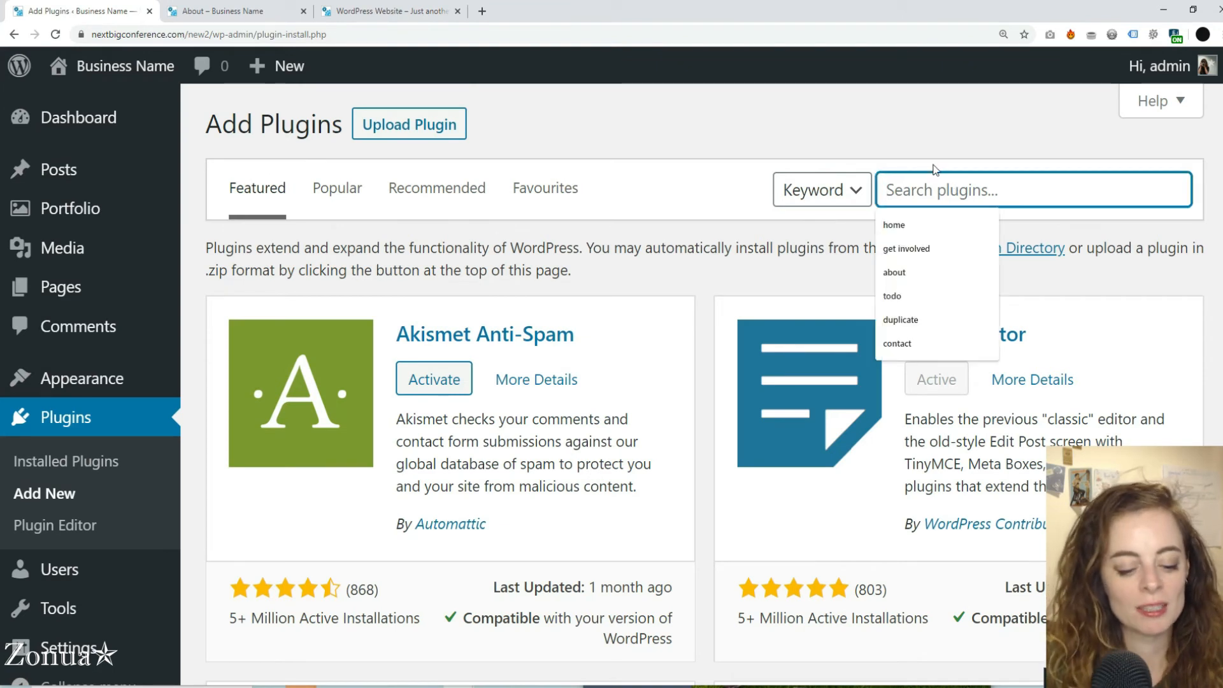
{"action": "type", "text": "site or"}
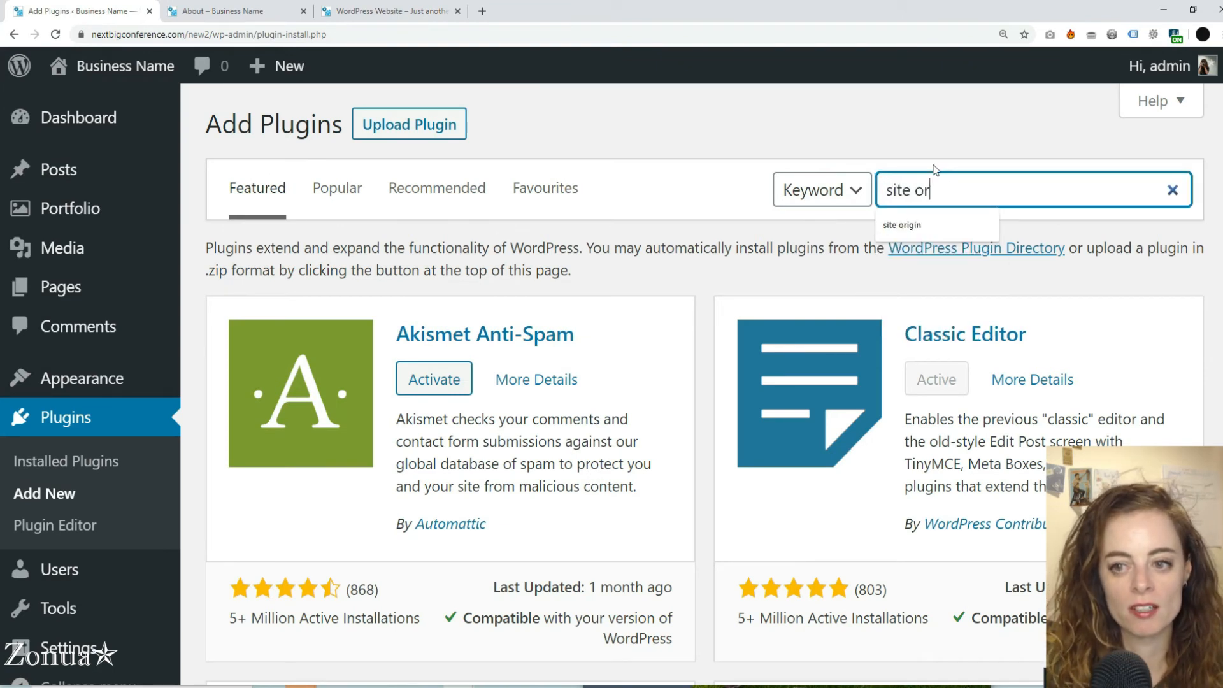
{"action": "type", "text": "i"}
{"action": "key", "text": "ctrl+a"}
{"action": "type", "text": "page builder"}
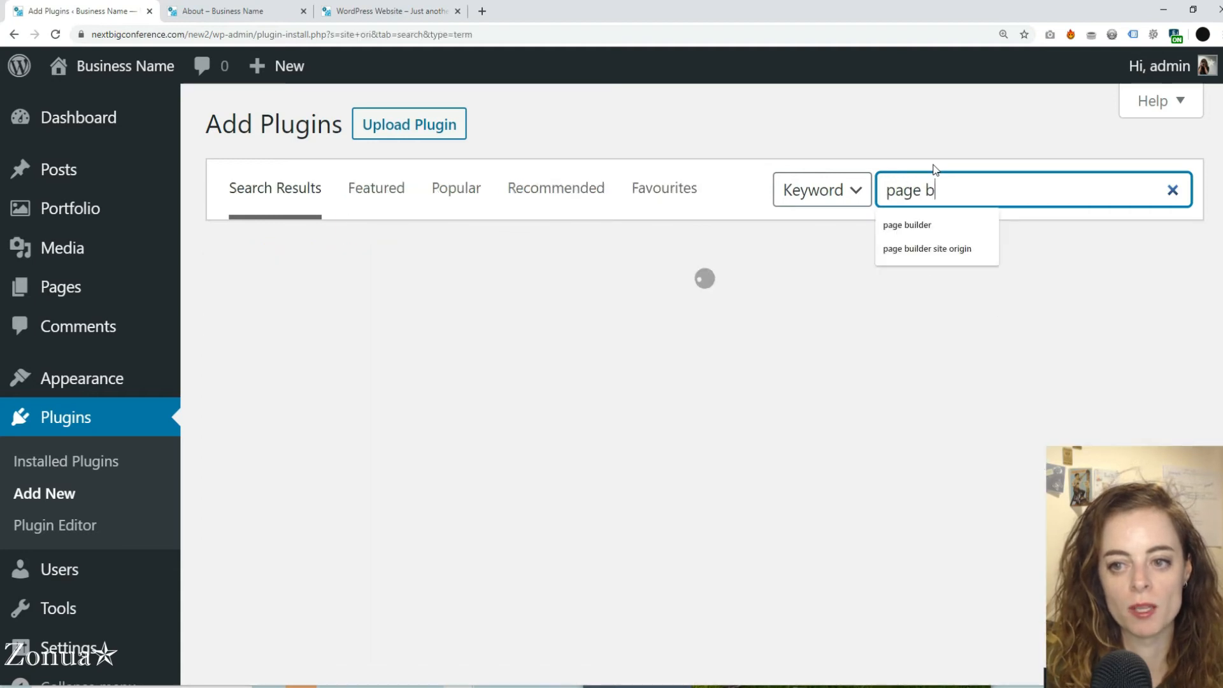
{"action": "key", "text": "Down"}
{"action": "key", "text": "Down"}
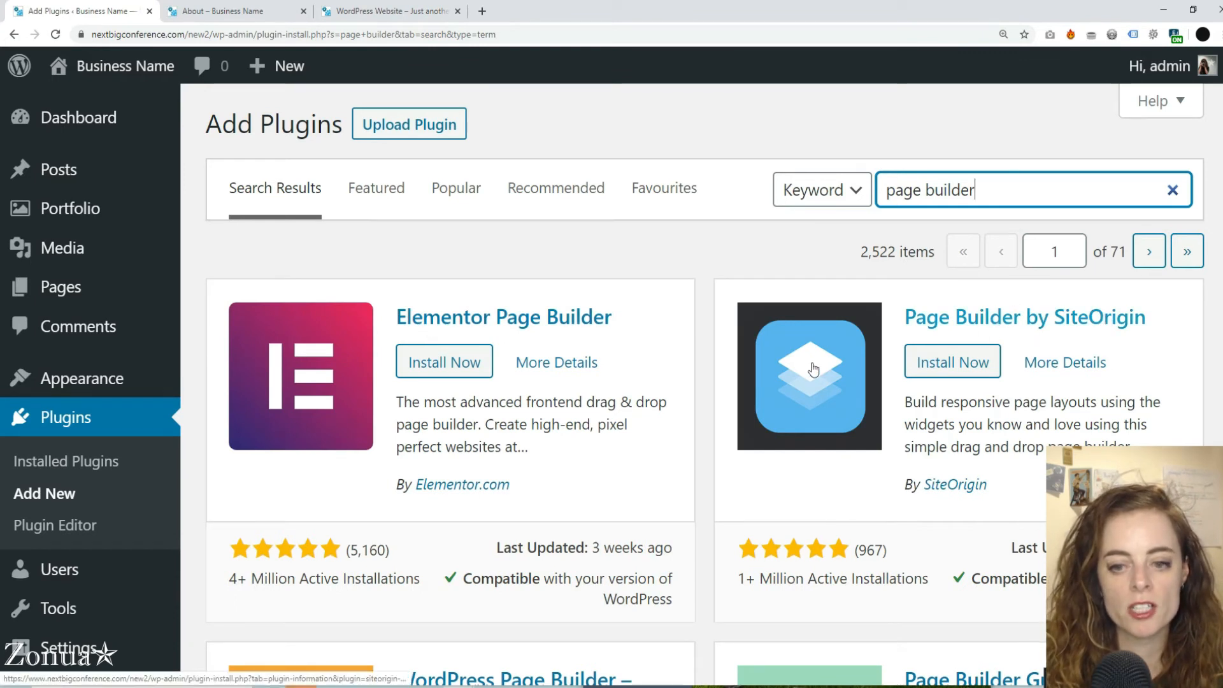
Install and activate the Page Builder by SiteOrigin plugin, and glance over its welcome page
{"action": "left_click", "coordinate": [984, 362]}
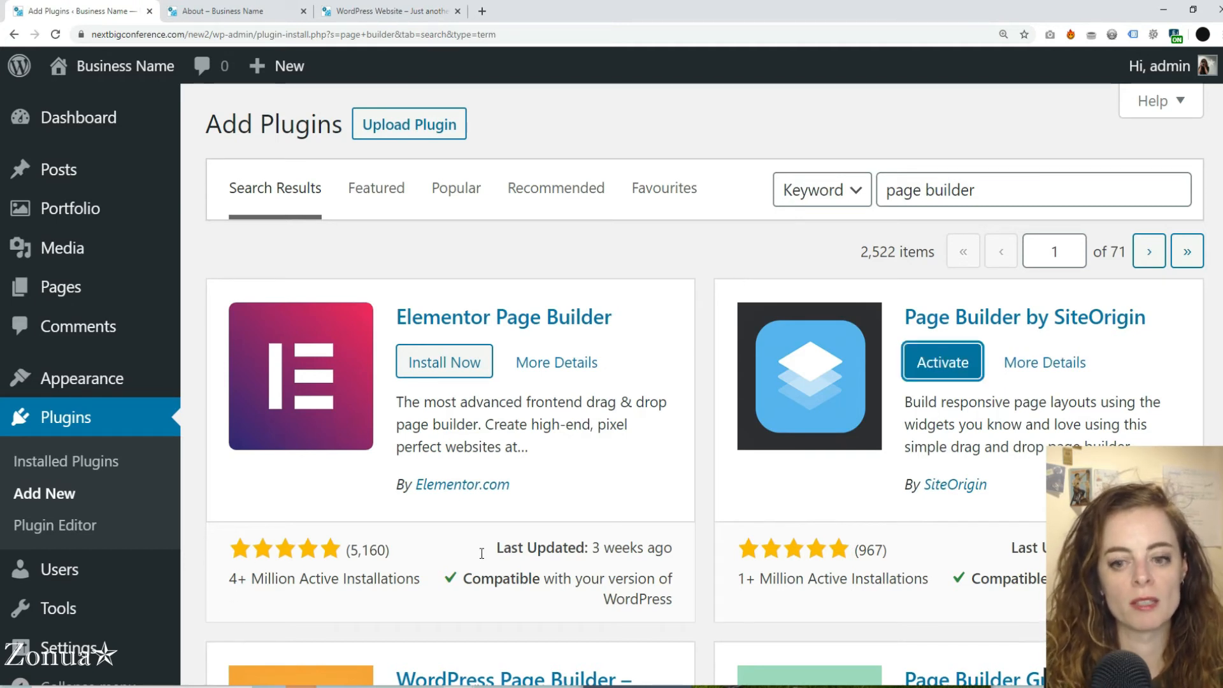
{"action": "scroll", "coordinate": [497, 488], "scroll_direction": "down", "scroll_amount": 6}
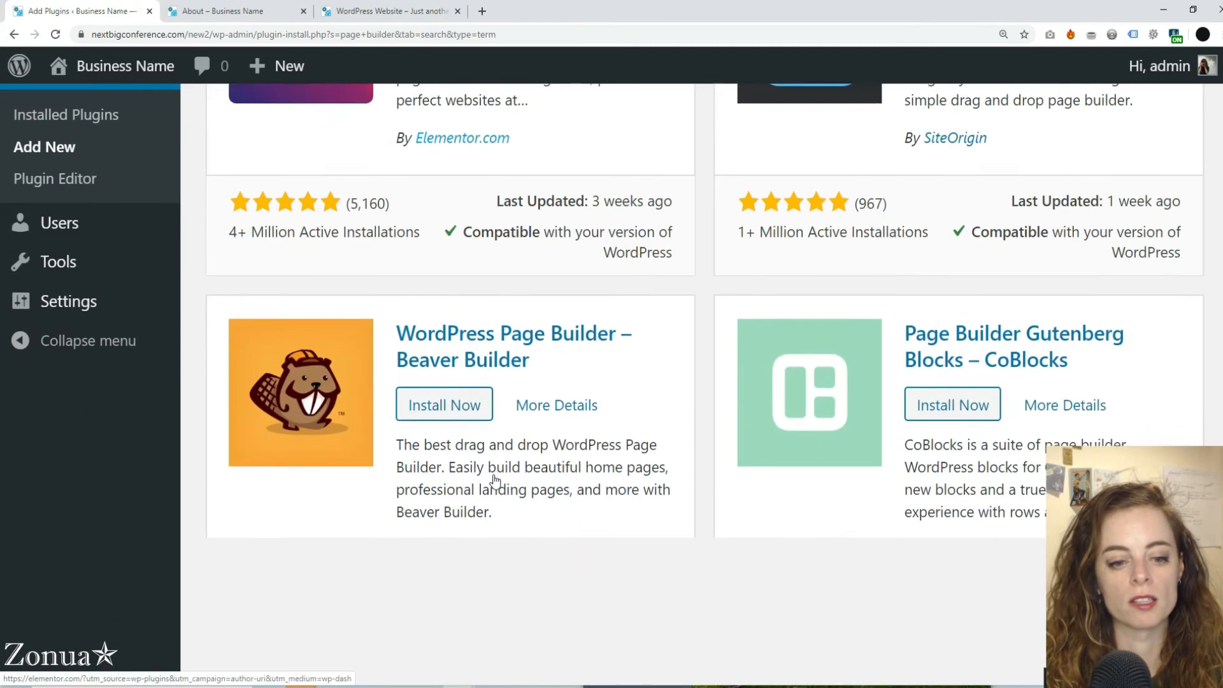
{"action": "scroll", "coordinate": [496, 486], "scroll_direction": "up", "scroll_amount": 3}
{"action": "scroll", "coordinate": [497, 478], "scroll_direction": "up", "scroll_amount": 2}
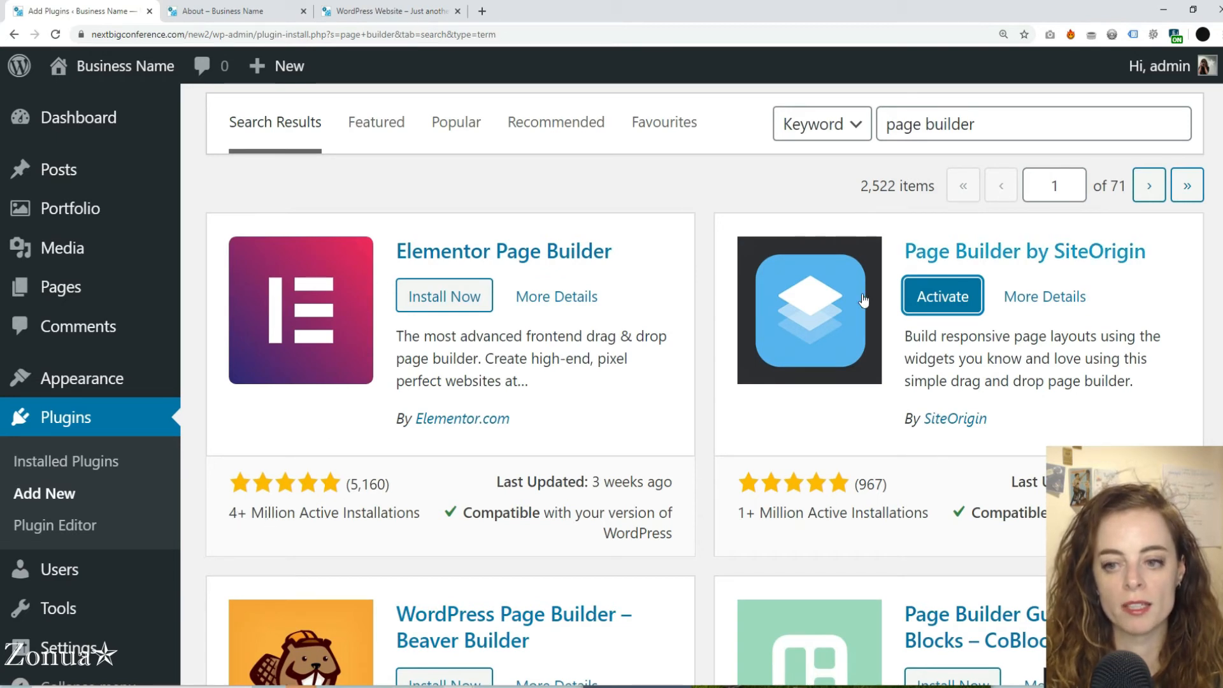
{"action": "left_click", "coordinate": [971, 306]}
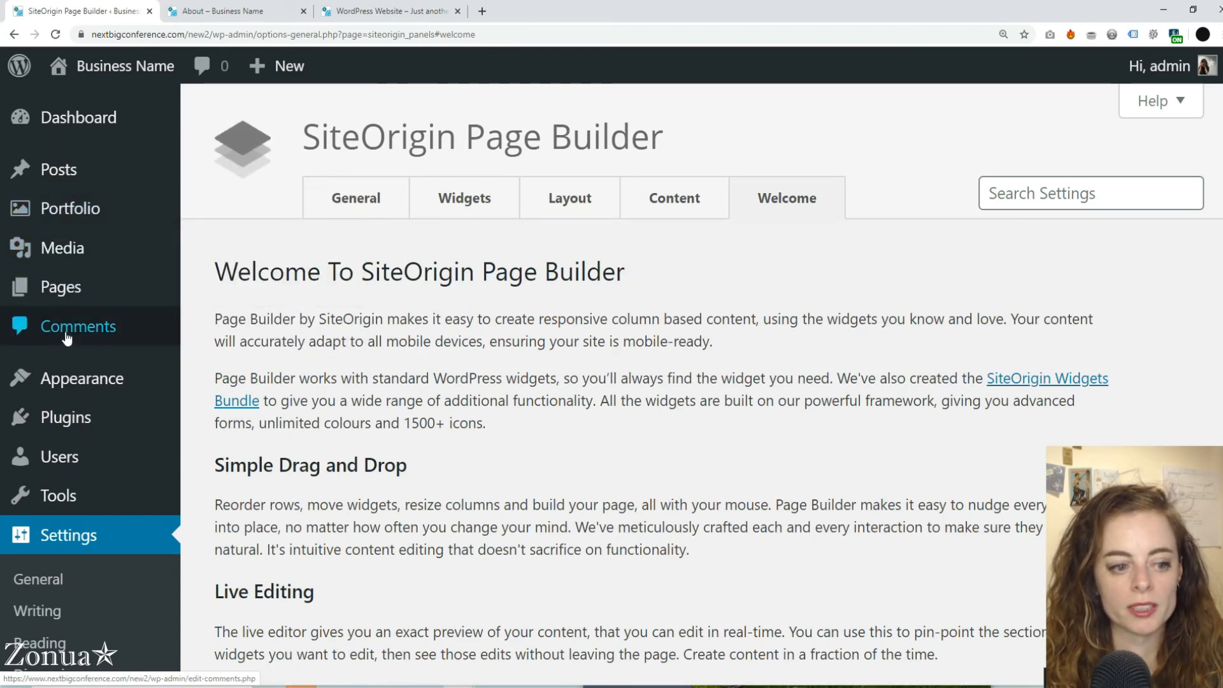
{"action": "scroll", "coordinate": [67, 338], "scroll_direction": "down", "scroll_amount": 5}
{"action": "scroll", "coordinate": [67, 337], "scroll_direction": "up", "scroll_amount": 5}
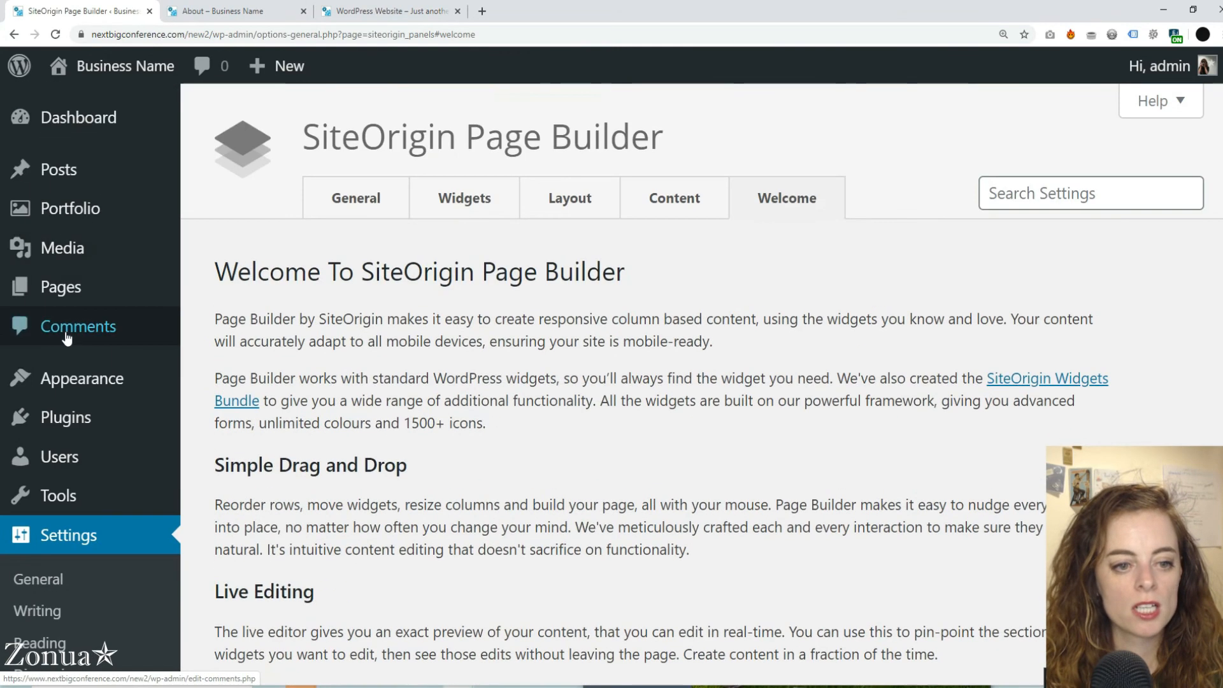
Start a new page from the pages list and title it "Contact"
{"action": "left_click", "coordinate": [63, 288]}
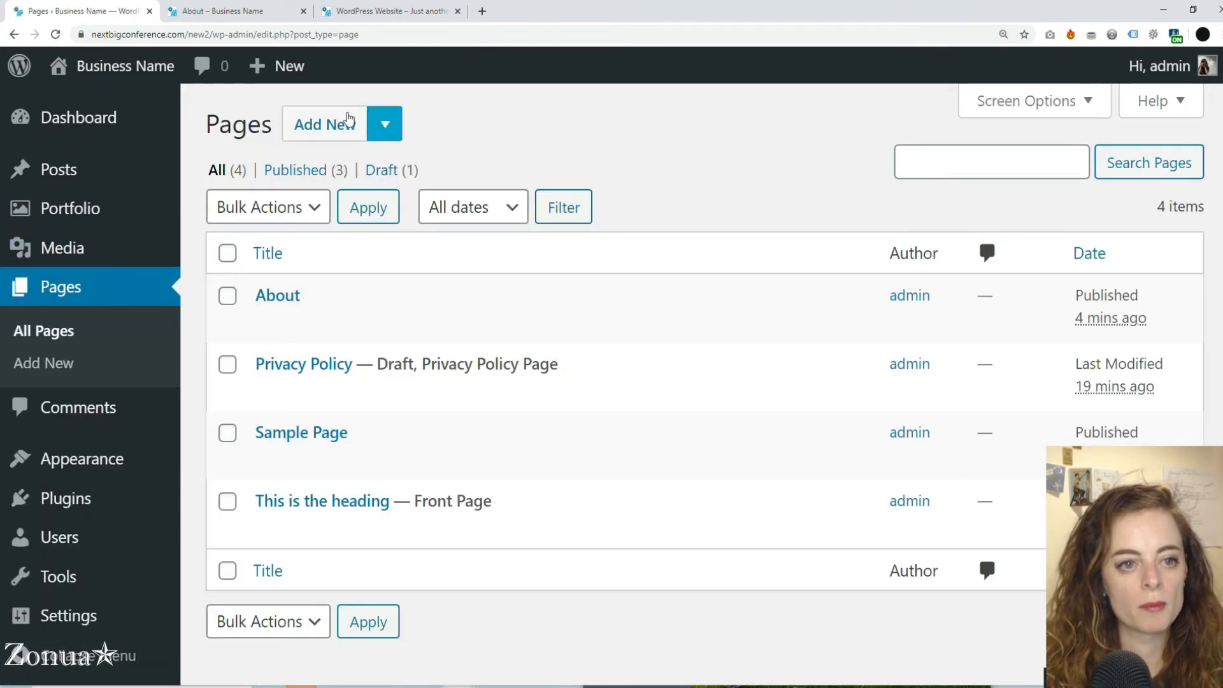
{"action": "left_click", "coordinate": [346, 119]}
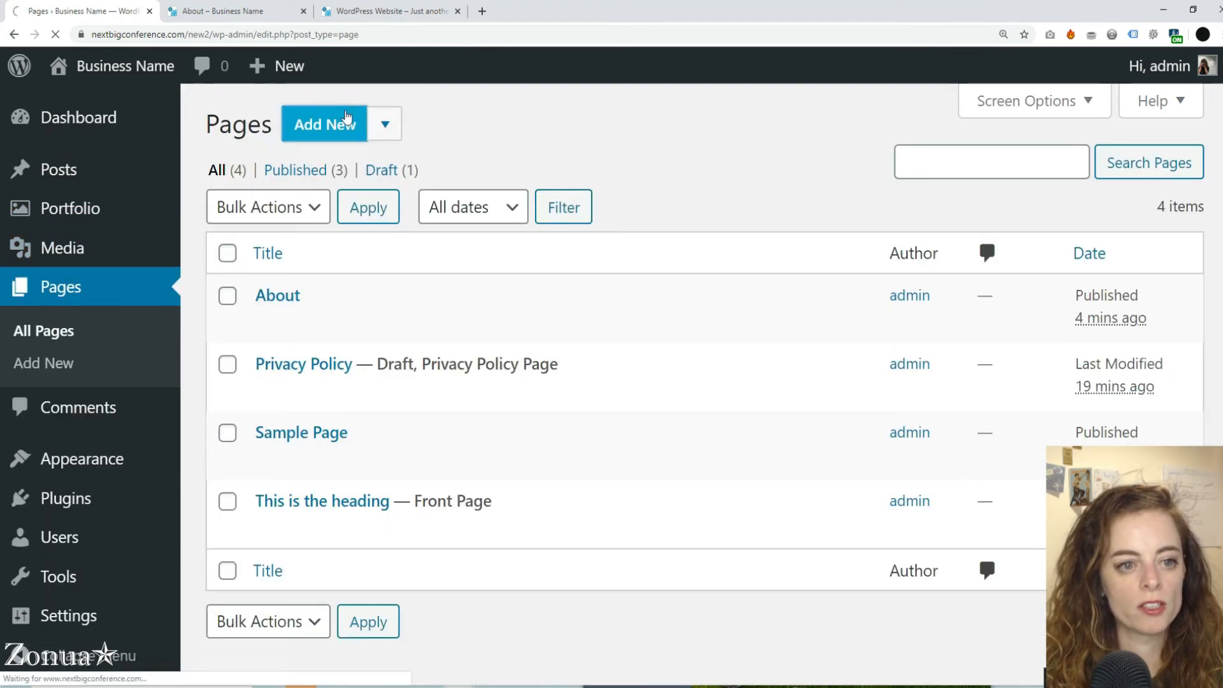
{"action": "type", "text": "C"}
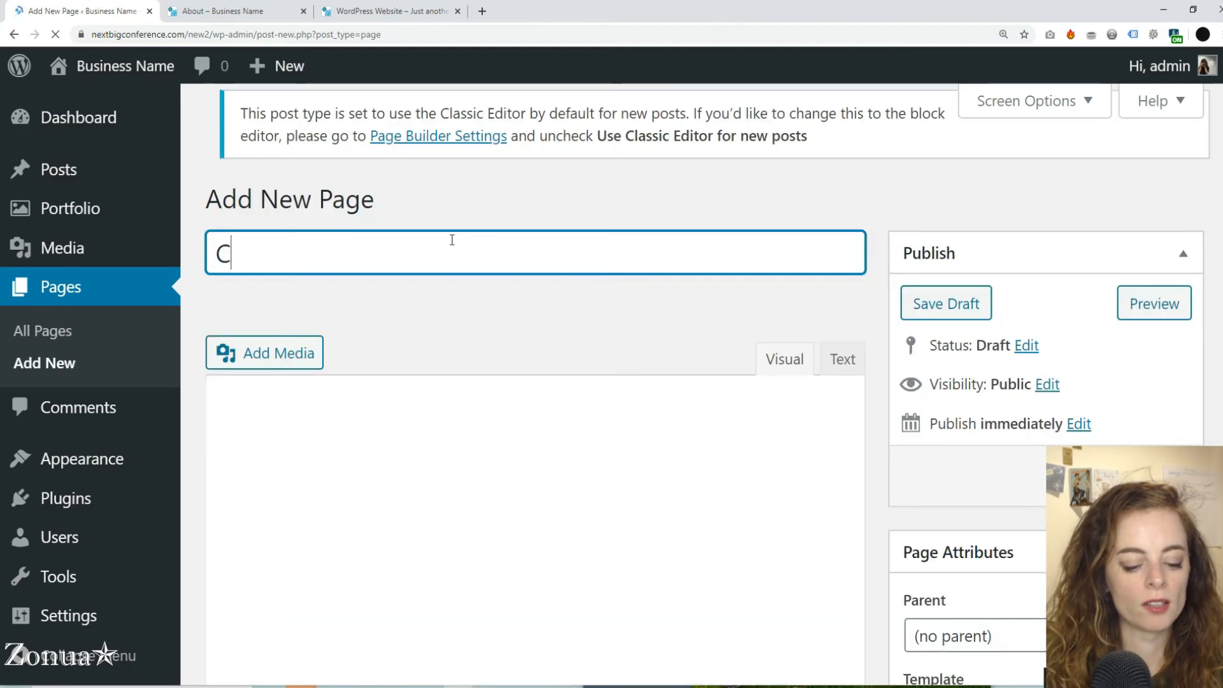
{"action": "type", "text": "ontact"}
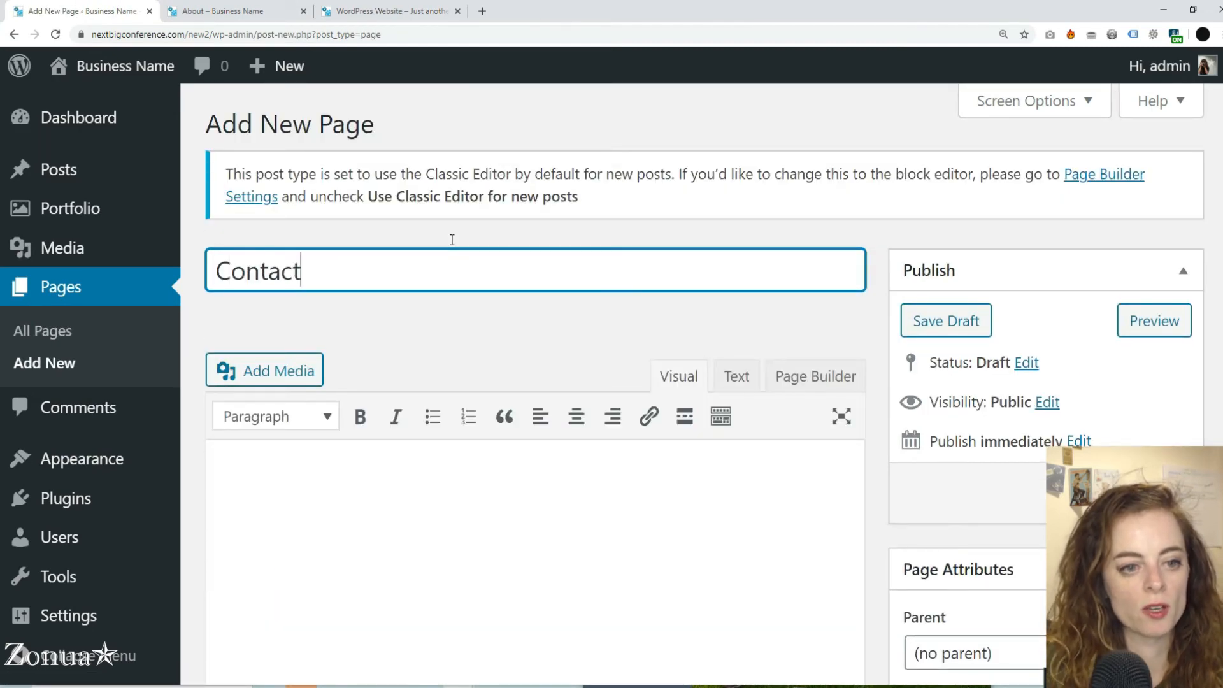
Switch the Contact page's content to Page Builder and enable browsing of the Prebuilt Layouts directory
{"action": "scroll", "coordinate": [429, 306], "scroll_direction": "down", "scroll_amount": 3}
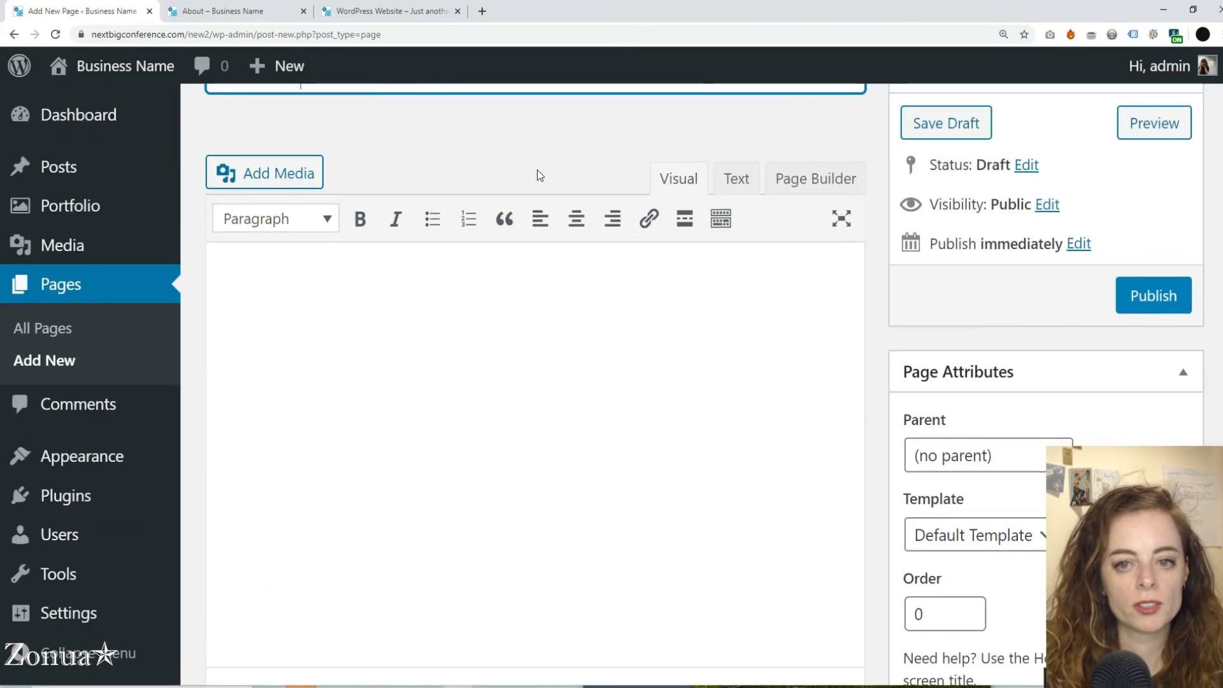
{"action": "scroll", "coordinate": [720, 213], "scroll_direction": "up", "scroll_amount": 3}
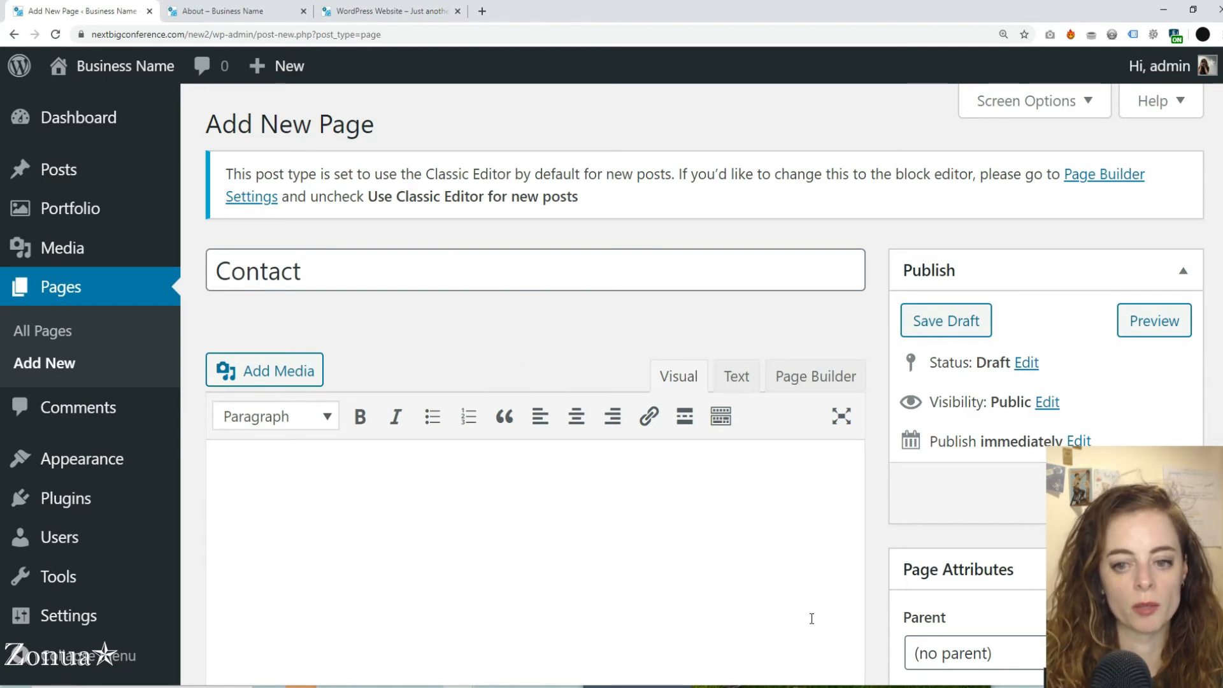
{"action": "scroll", "coordinate": [822, 356], "scroll_direction": "down", "scroll_amount": 1}
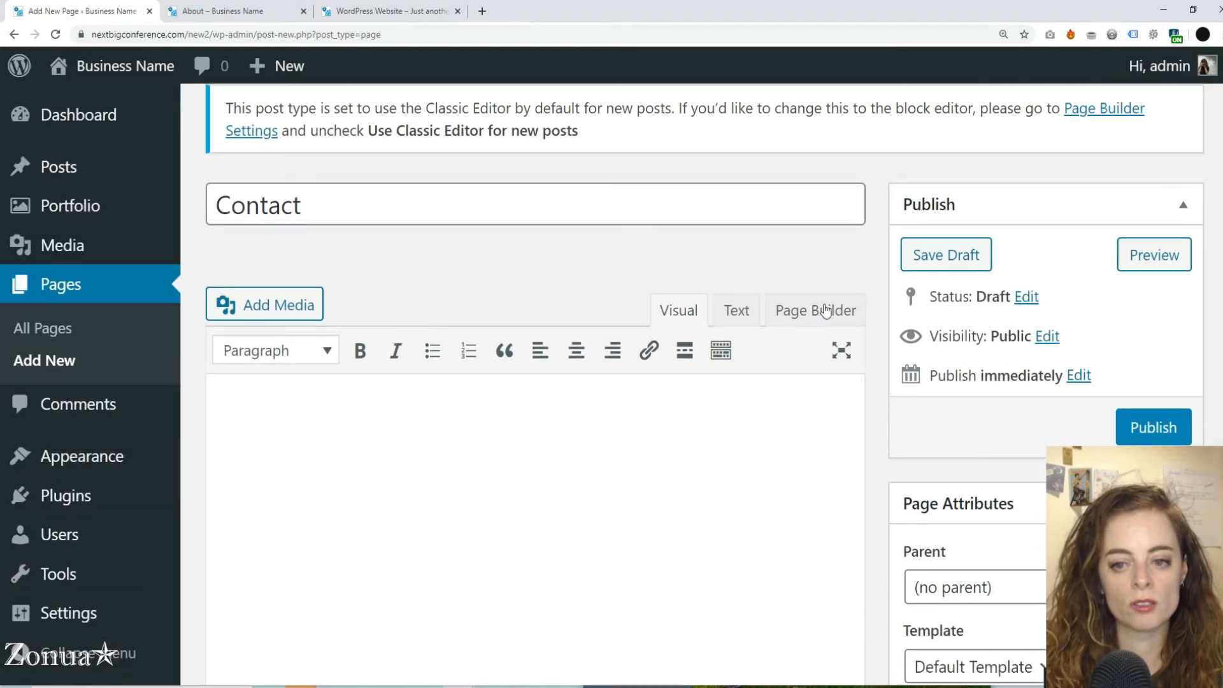
{"action": "left_click", "coordinate": [826, 311]}
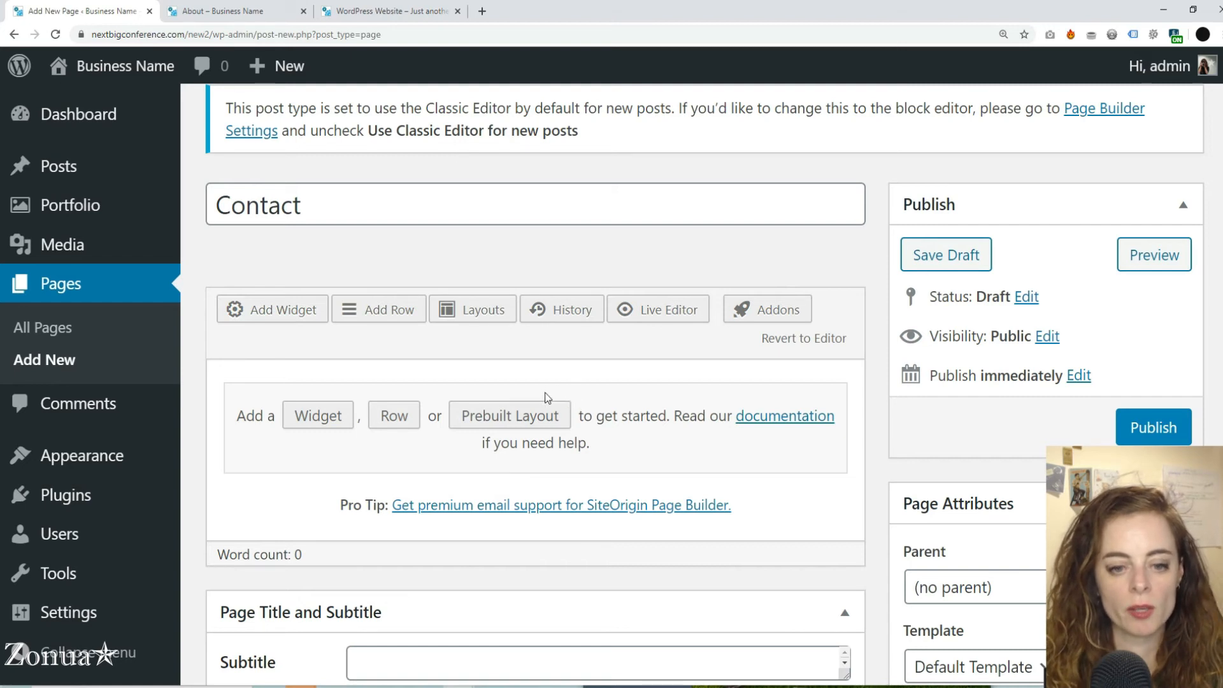
{"action": "left_click", "coordinate": [517, 422]}
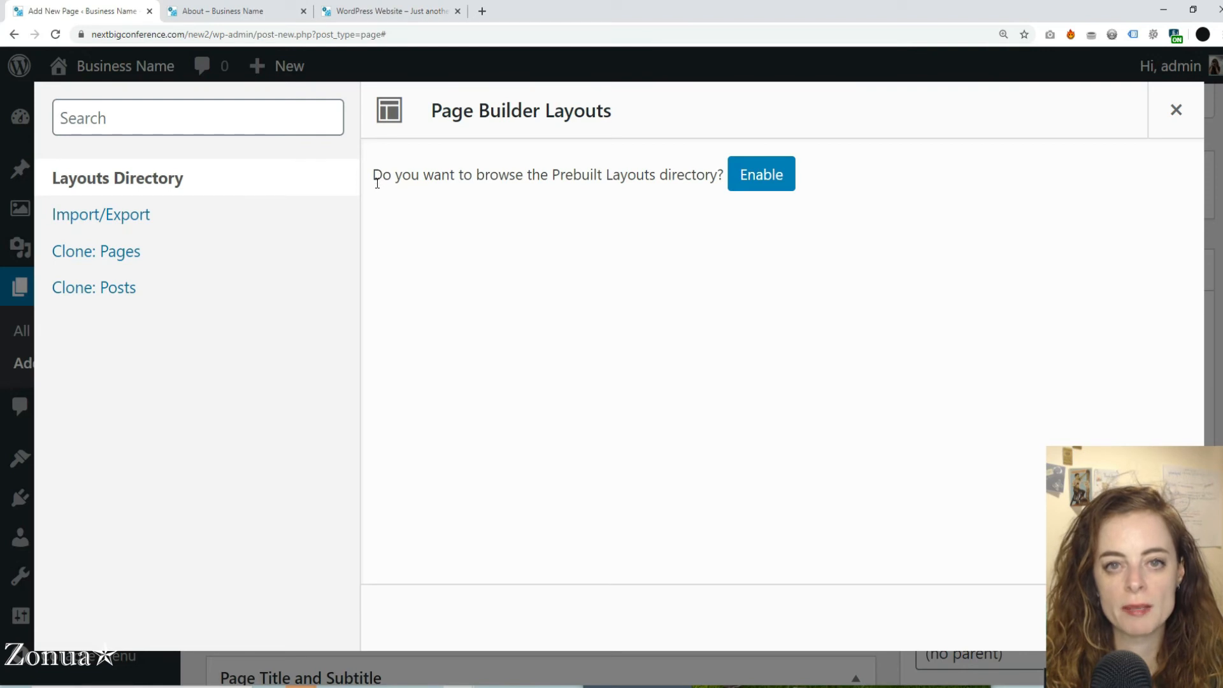
{"action": "left_click", "coordinate": [774, 178]}
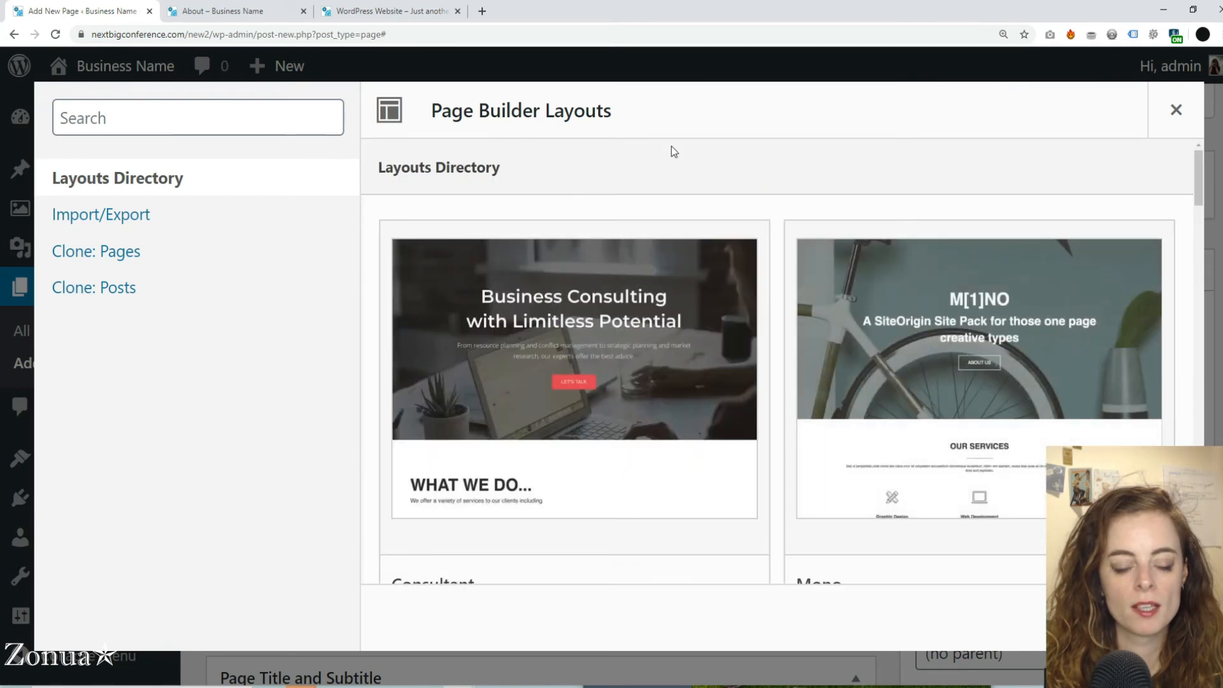
Browse the prebuilt page layouts and open a preview of the Beautifully Baked layout
{"action": "scroll", "coordinate": [602, 280], "scroll_direction": "down", "scroll_amount": 10}
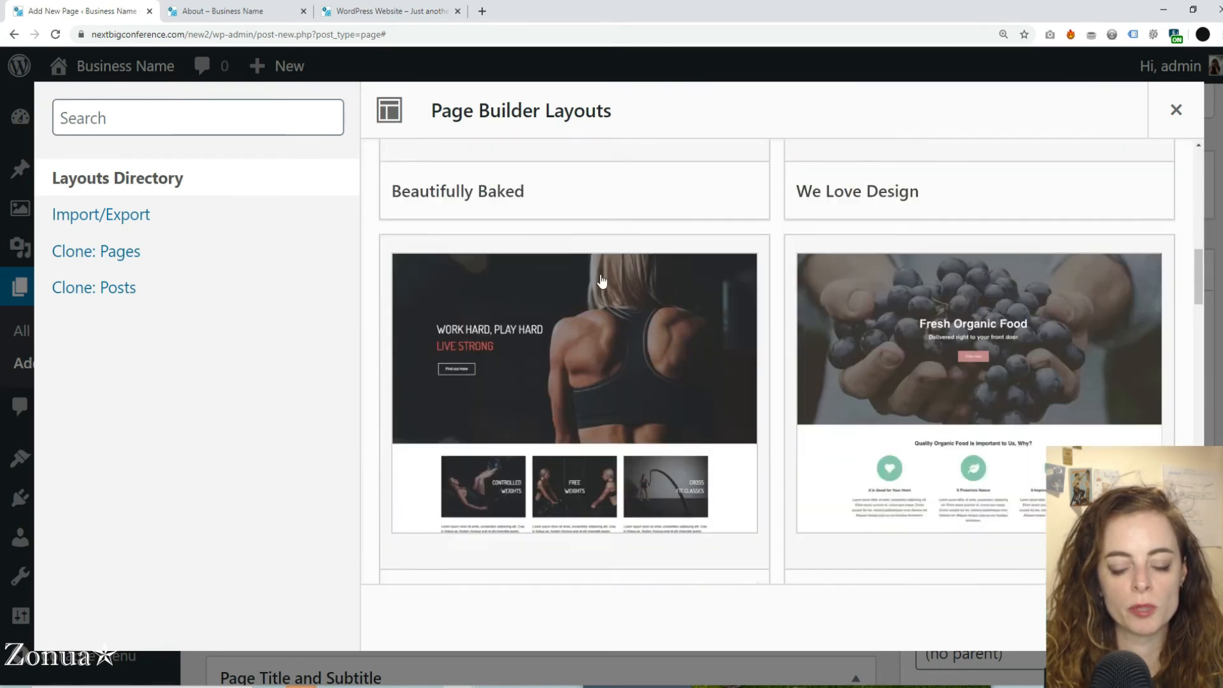
{"action": "scroll", "coordinate": [601, 280], "scroll_direction": "down", "scroll_amount": 8}
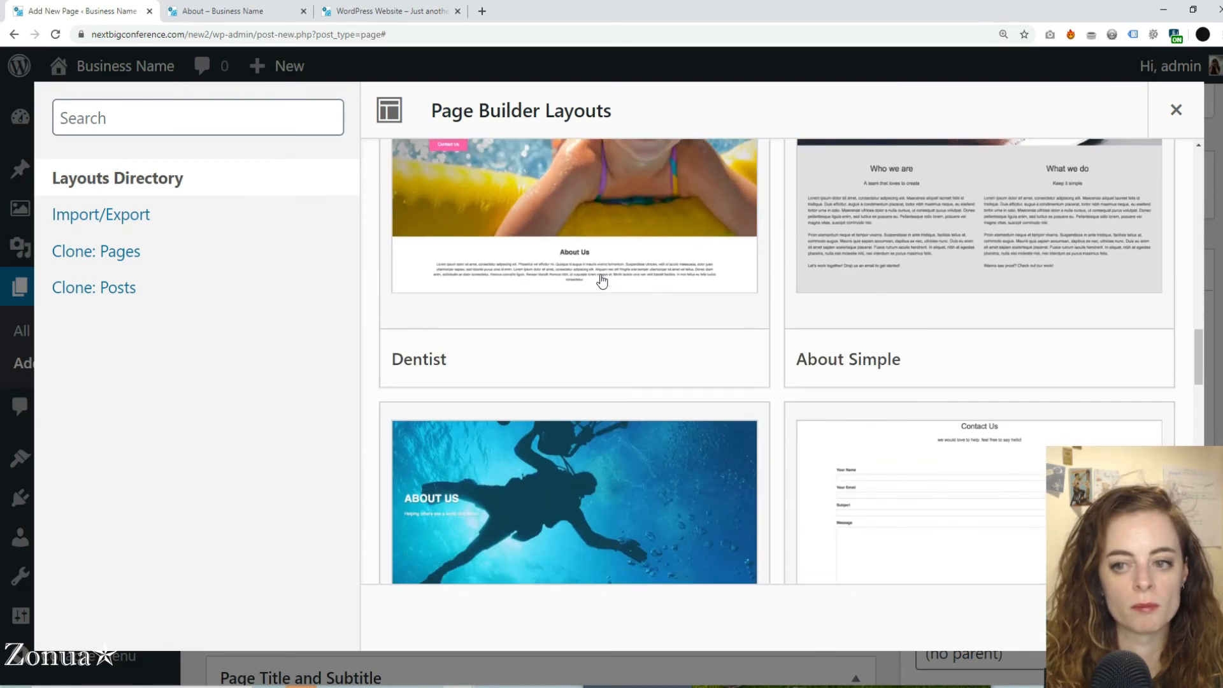
{"action": "scroll", "coordinate": [602, 280], "scroll_direction": "down", "scroll_amount": 7}
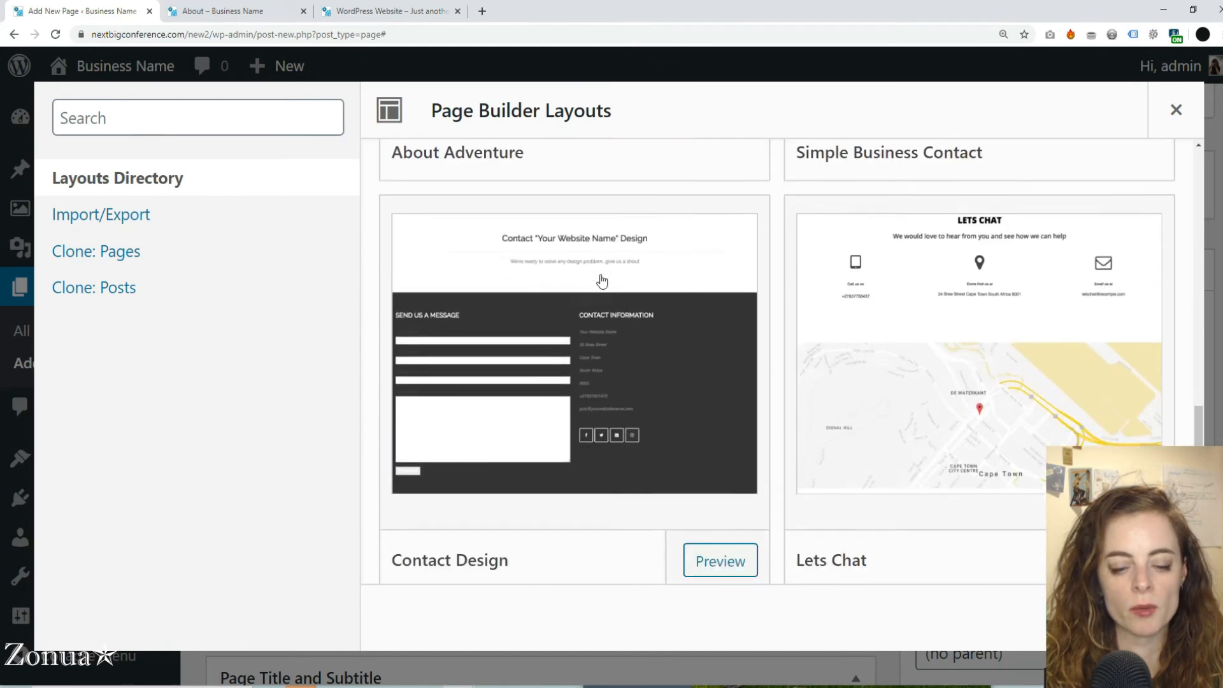
{"action": "scroll", "coordinate": [601, 280], "scroll_direction": "up", "scroll_amount": 15}
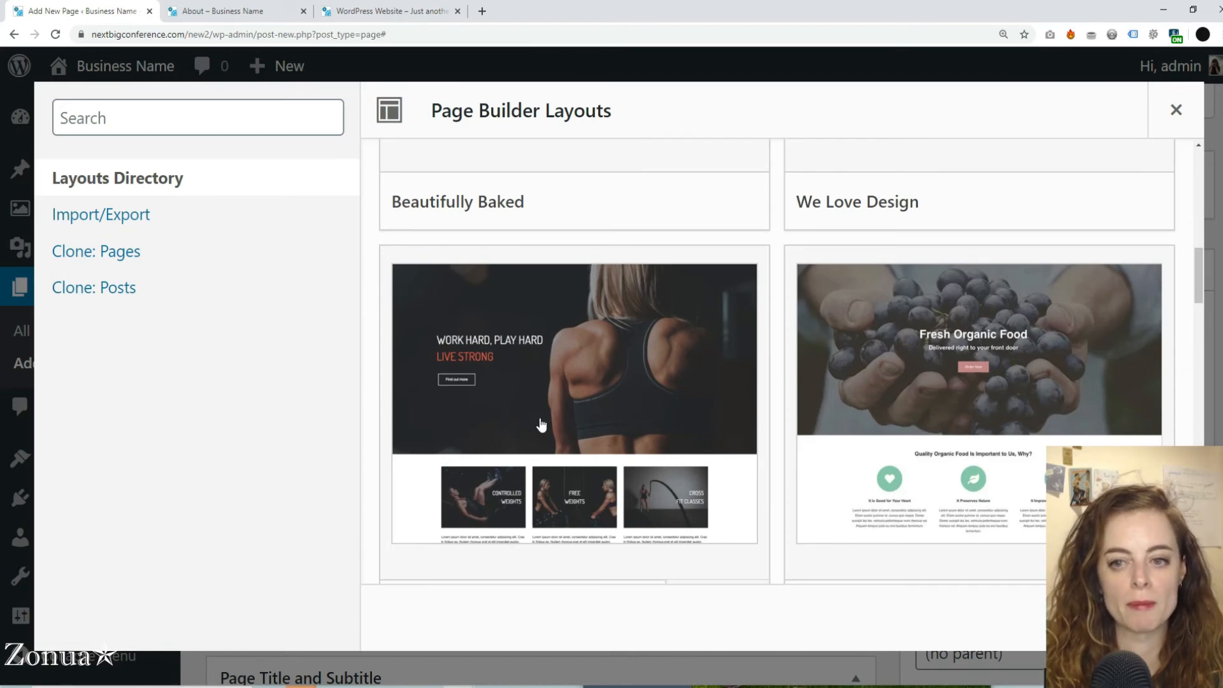
{"action": "scroll", "coordinate": [545, 424], "scroll_direction": "up", "scroll_amount": 6}
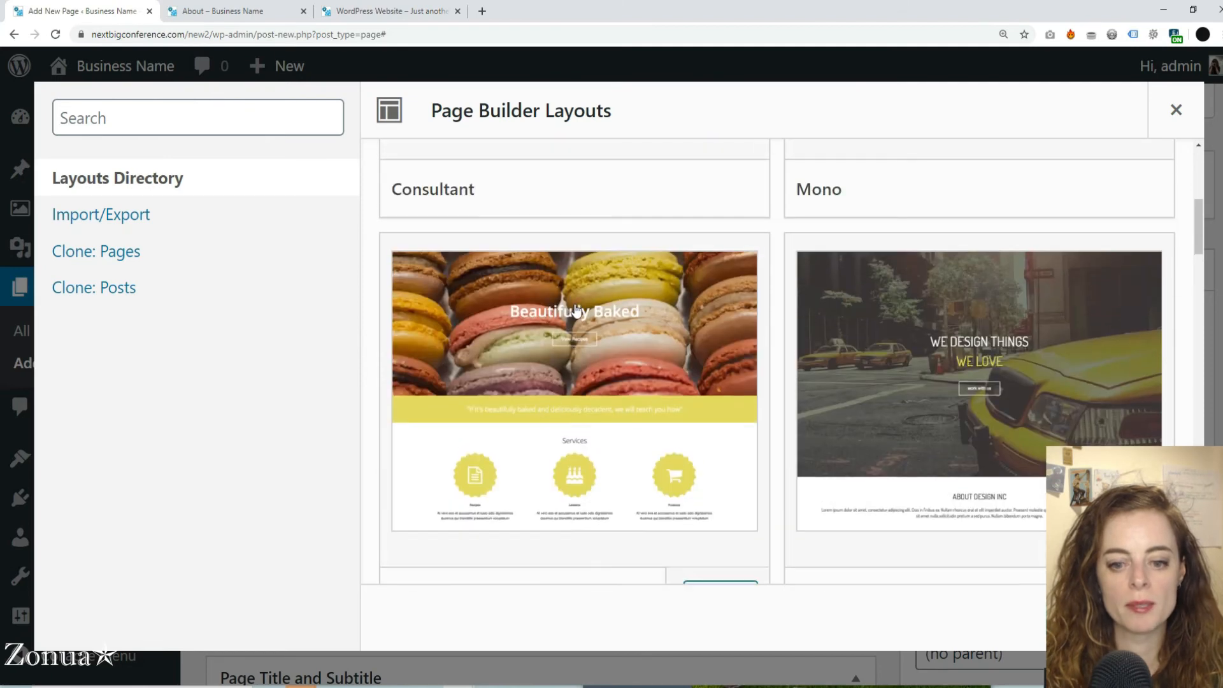
{"action": "scroll", "coordinate": [663, 487], "scroll_direction": "down", "scroll_amount": 2}
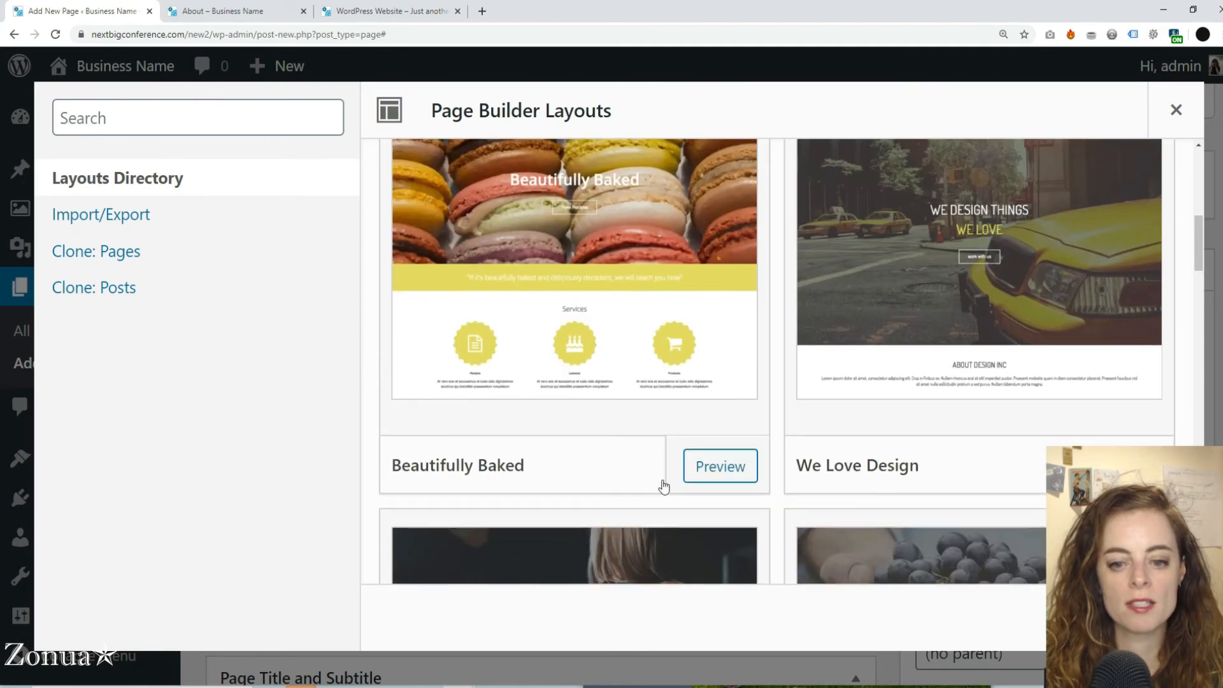
{"action": "left_click", "coordinate": [733, 468]}
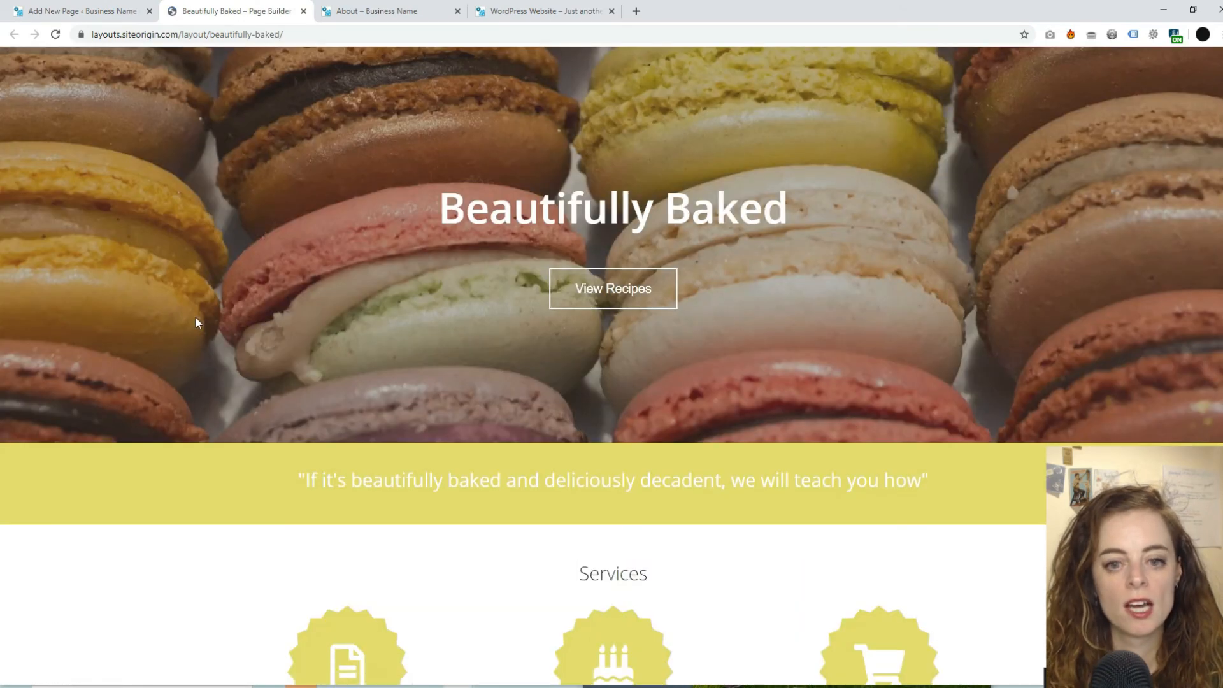
Examine the sections of the Beautifully Baked preview from header to recipes, and return to the layouts directory
{"action": "scroll", "coordinate": [196, 323], "scroll_direction": "down", "scroll_amount": 1}
{"action": "scroll", "coordinate": [196, 318], "scroll_direction": "down", "scroll_amount": 5}
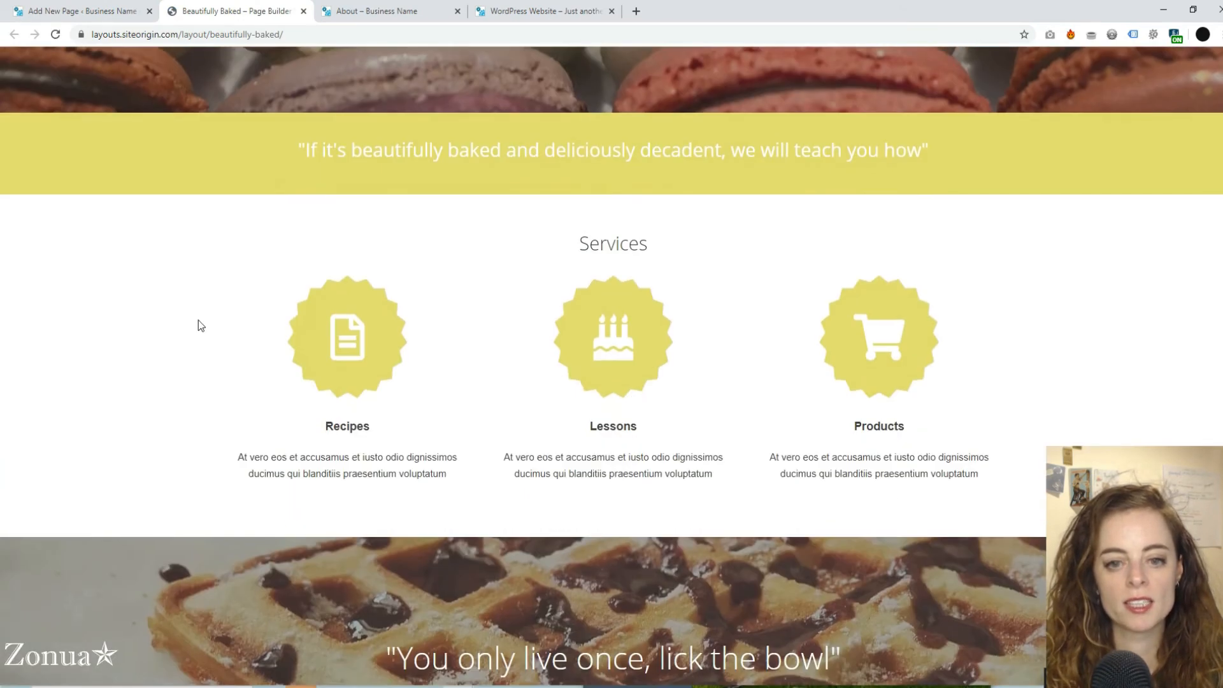
{"action": "scroll", "coordinate": [208, 338], "scroll_direction": "up", "scroll_amount": 5}
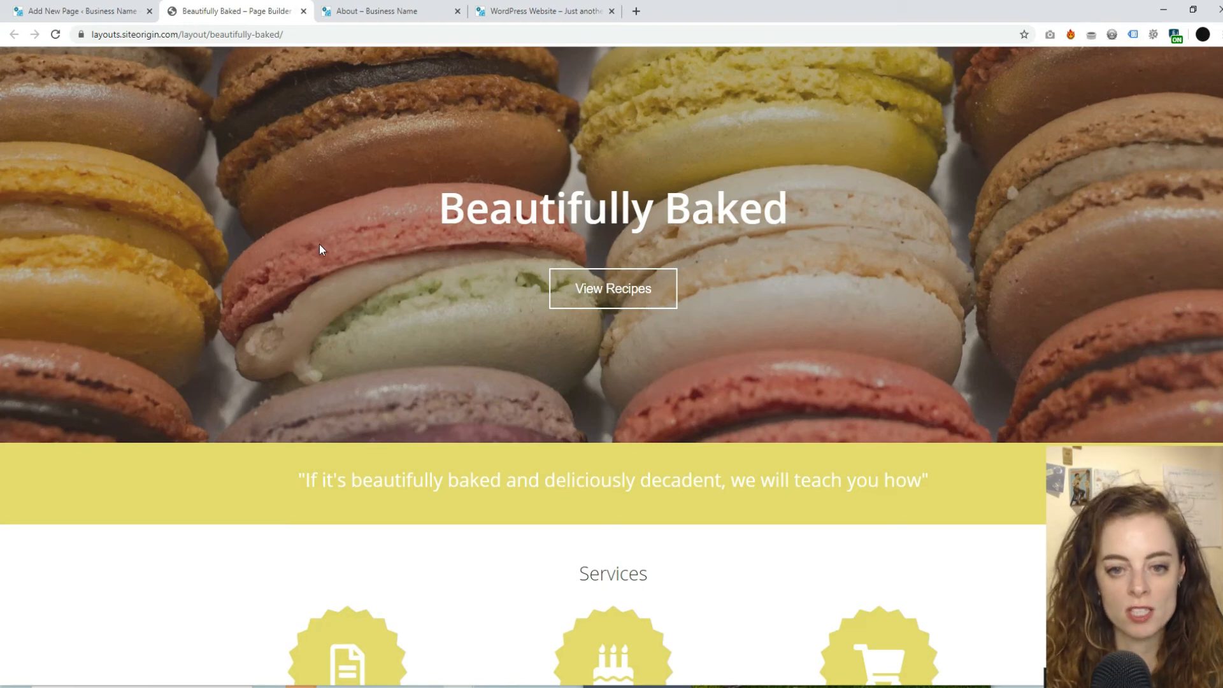
{"action": "scroll", "coordinate": [328, 267], "scroll_direction": "down", "scroll_amount": 4}
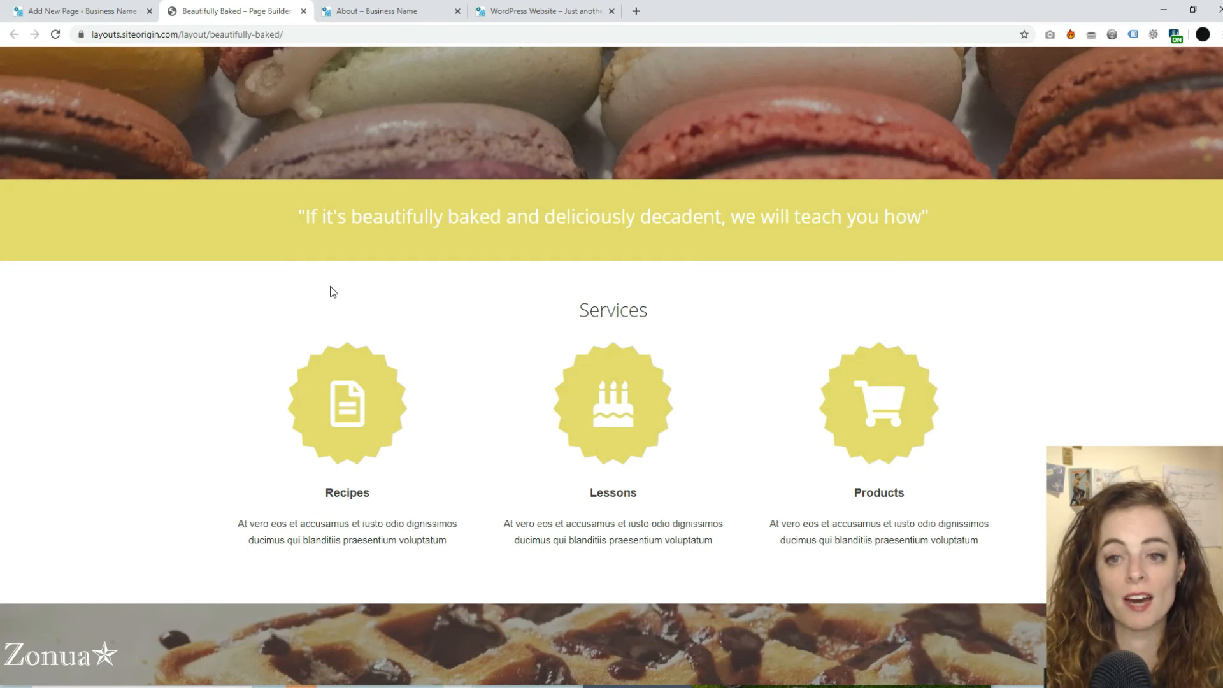
{"action": "scroll", "coordinate": [274, 322], "scroll_direction": "down", "scroll_amount": 11}
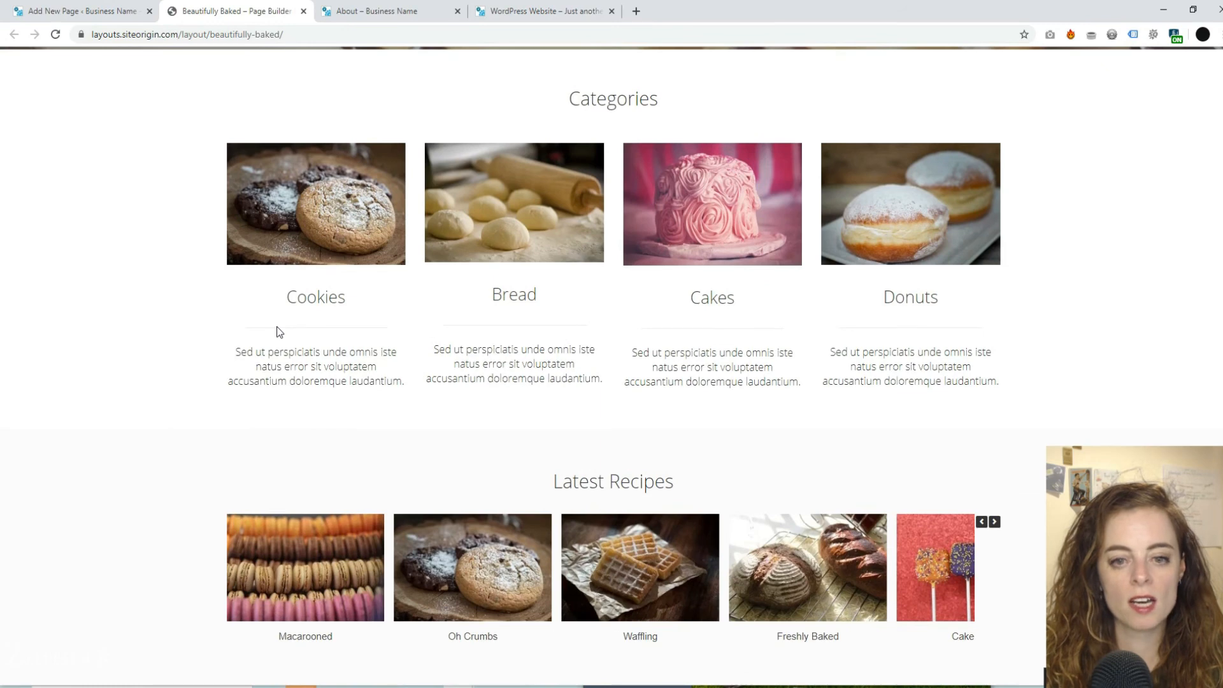
{"action": "scroll", "coordinate": [278, 328], "scroll_direction": "up", "scroll_amount": 15}
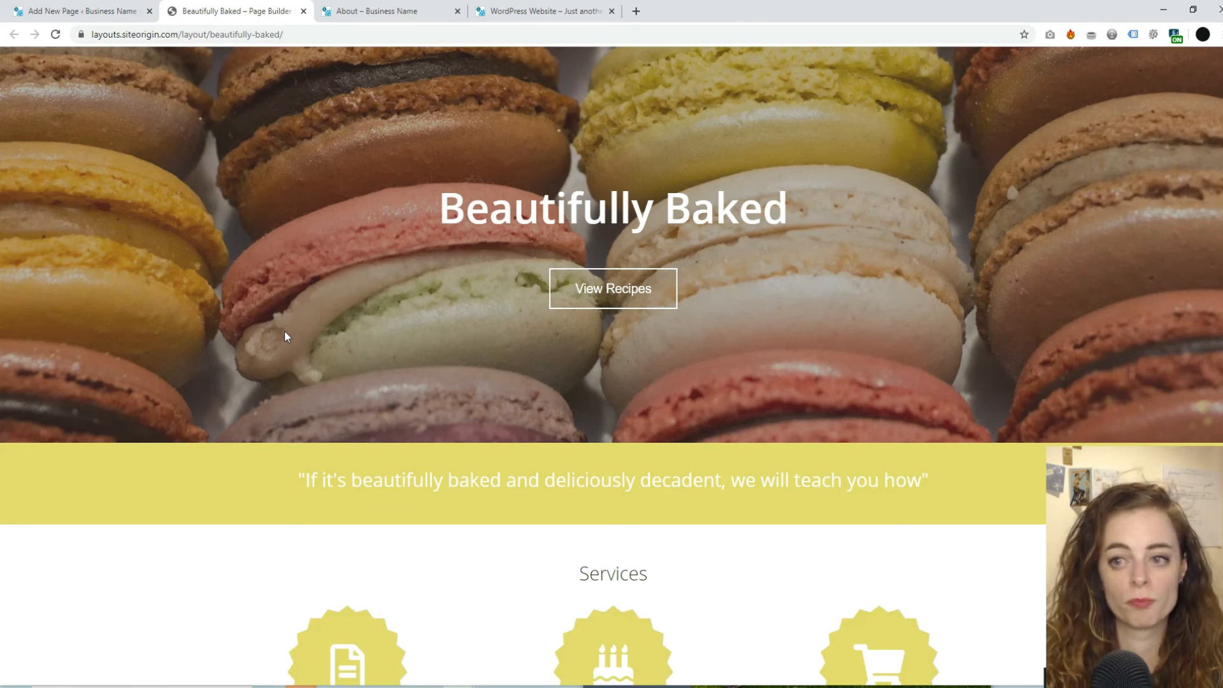
{"action": "left_click", "coordinate": [137, 12]}
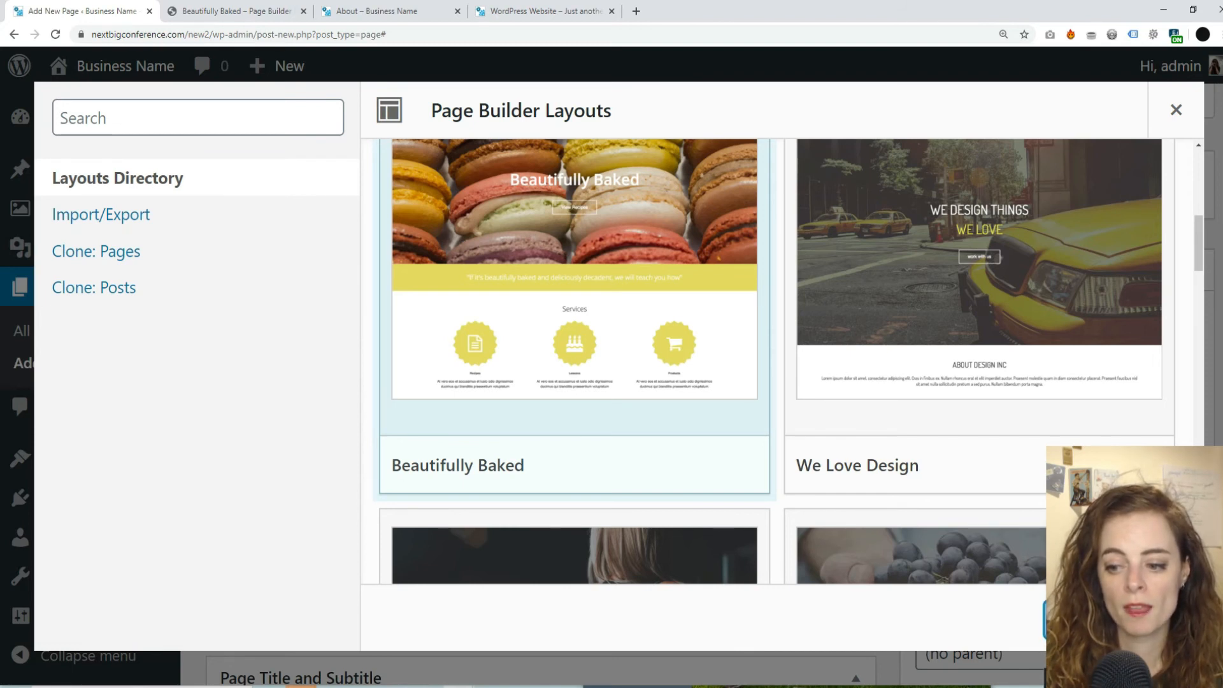
Insert the Beautifully Baked layout into the Contact page and publish the page
{"action": "mouse_move", "coordinate": [702, 448]}
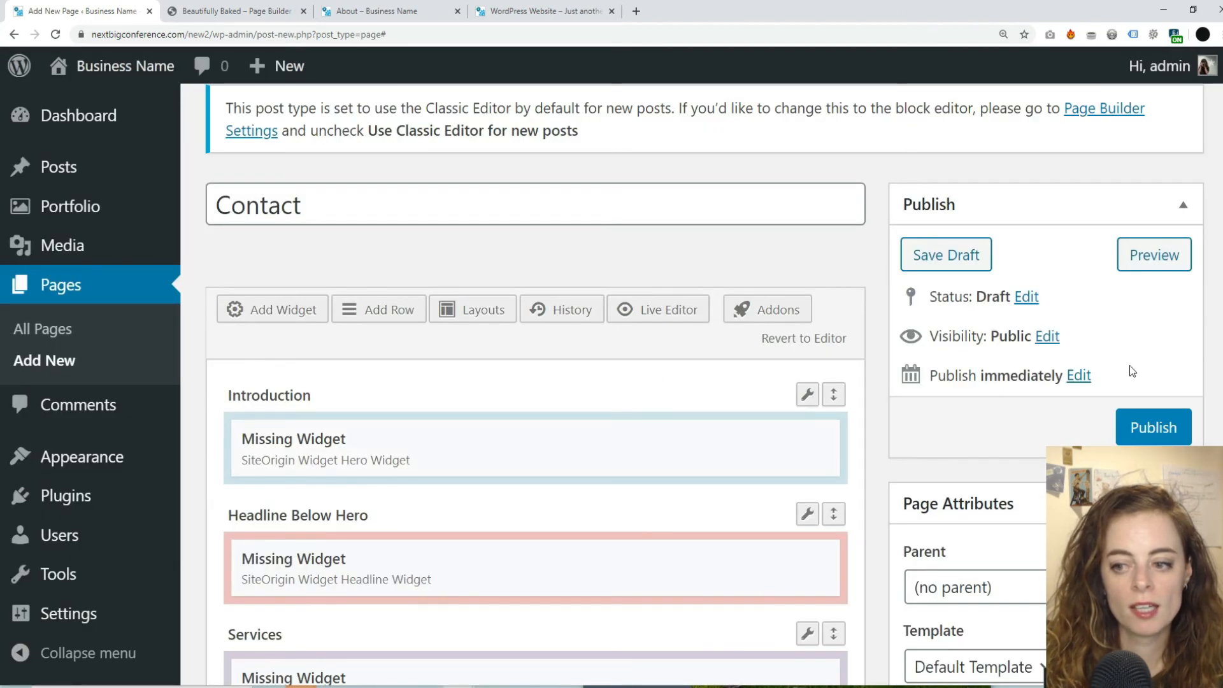
{"action": "left_click", "coordinate": [1133, 425]}
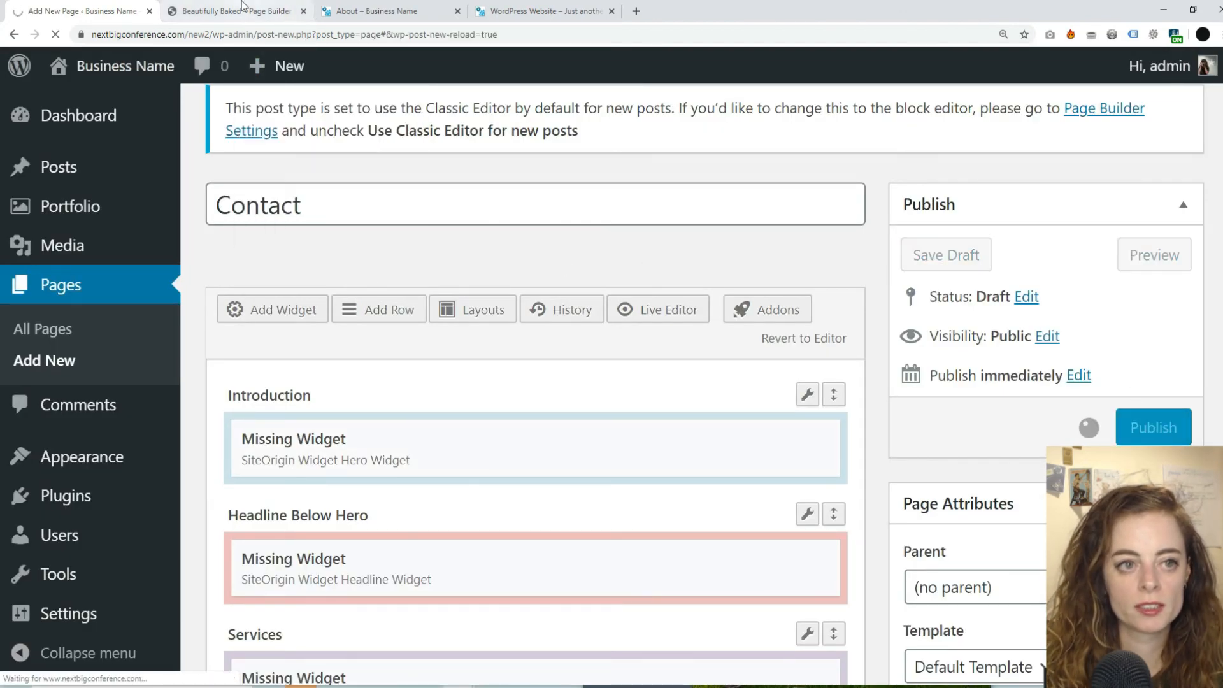
{"action": "left_click", "coordinate": [226, 13]}
{"action": "left_click", "coordinate": [92, 9]}
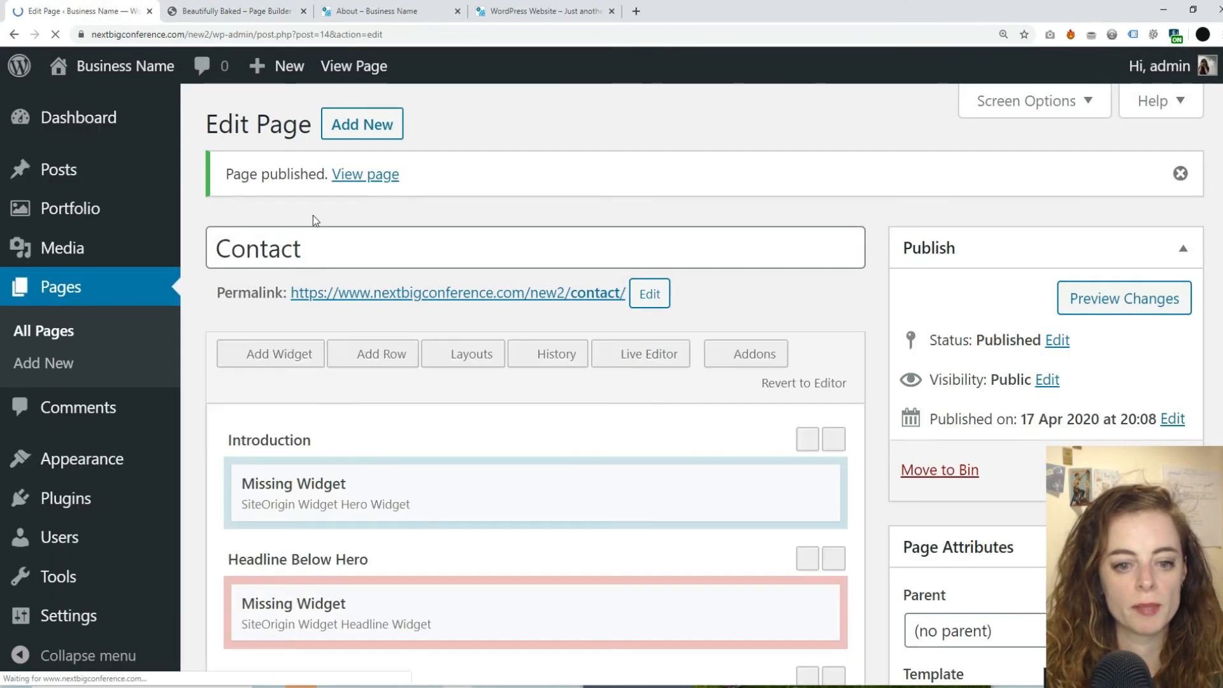
Open the missing widget in the Introduction row, copy the name SiteOrigin_Widget_Hero_Widget, and close the widget
{"action": "scroll", "coordinate": [312, 215], "scroll_direction": "down", "scroll_amount": 1}
{"action": "scroll", "coordinate": [312, 216], "scroll_direction": "down", "scroll_amount": 2}
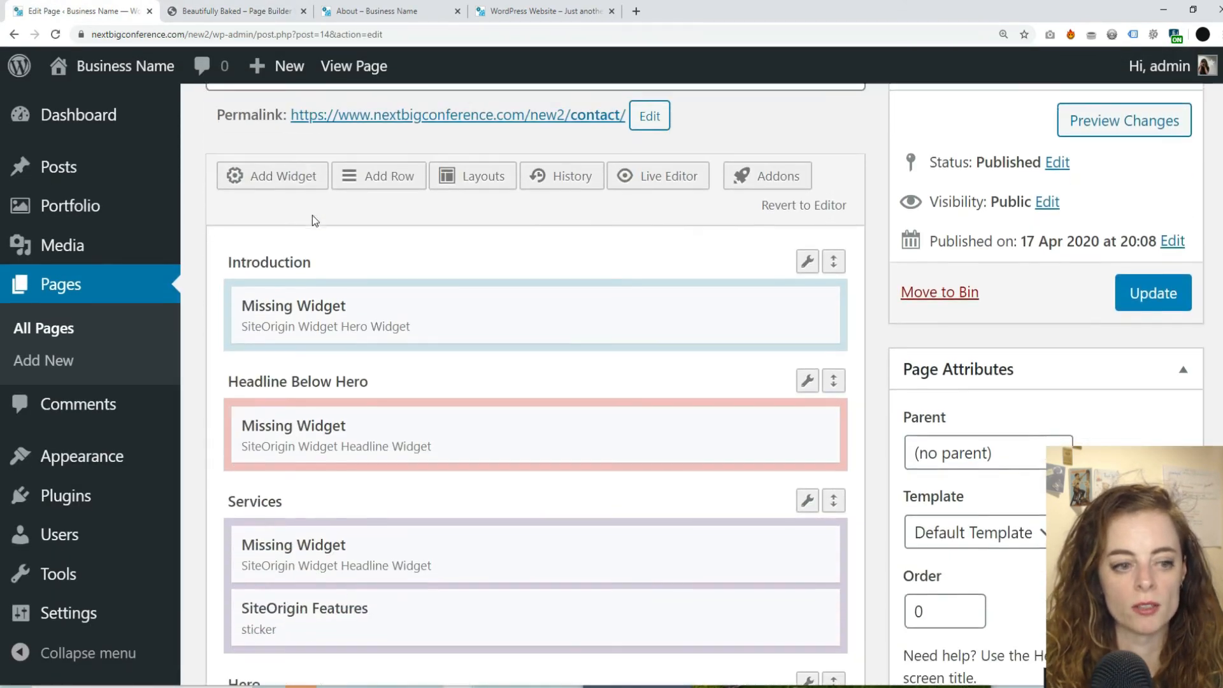
{"action": "mouse_move", "coordinate": [351, 274]}
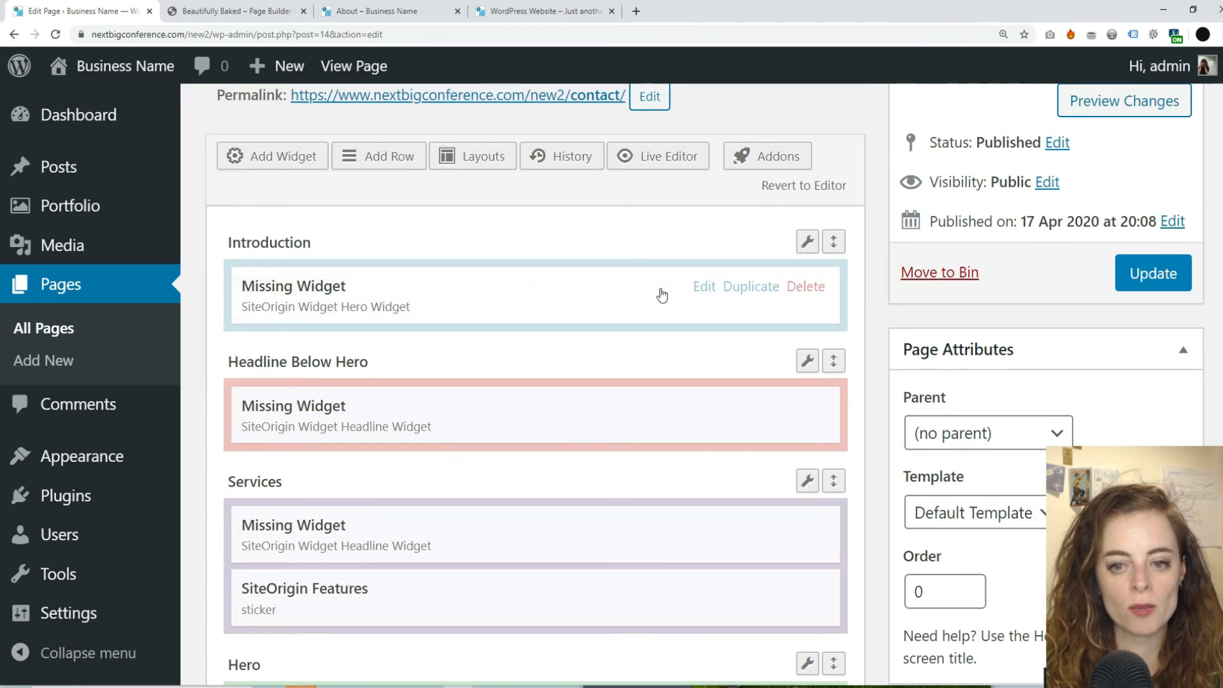
{"action": "left_click", "coordinate": [705, 288]}
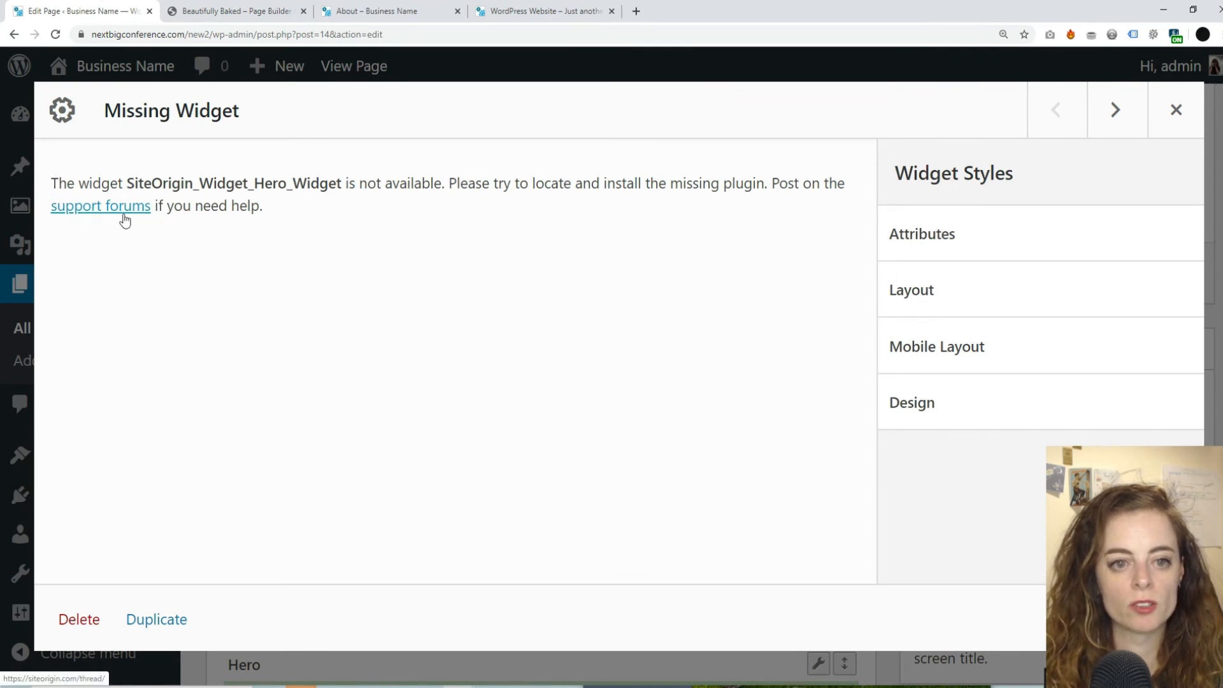
{"action": "left_click_drag", "start_coordinate": [239, 185], "coordinate": [359, 186]}
{"action": "key", "text": "ctrl+c"}
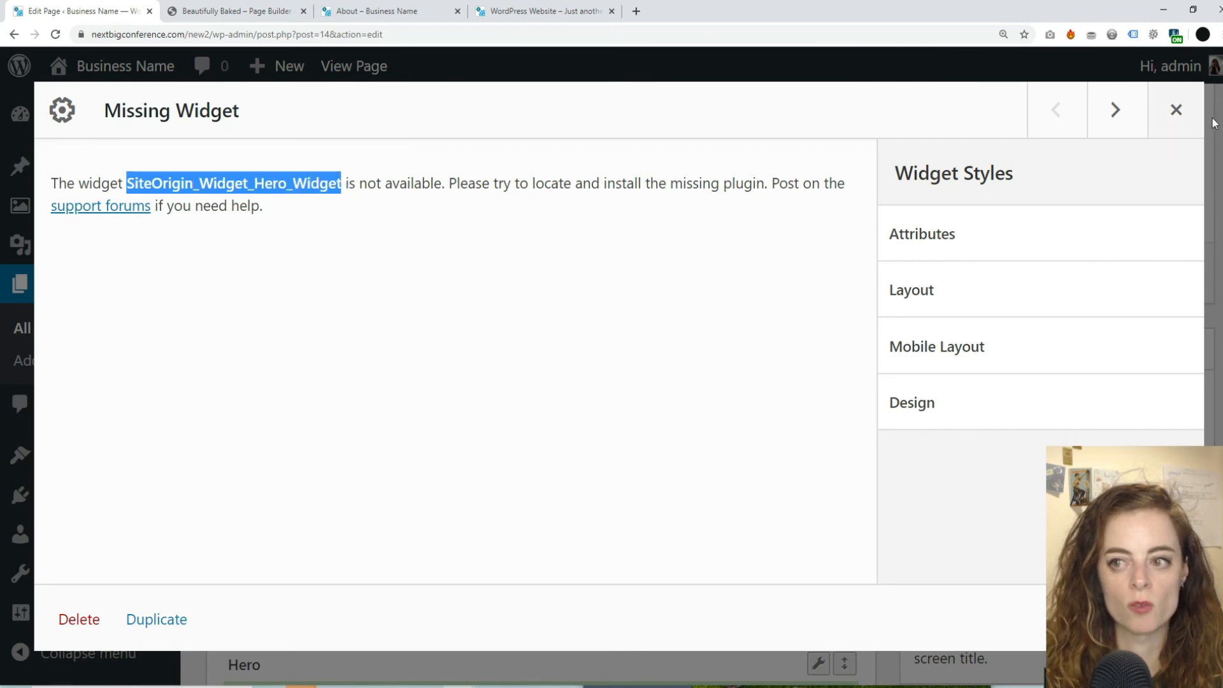
{"action": "left_click", "coordinate": [1176, 109]}
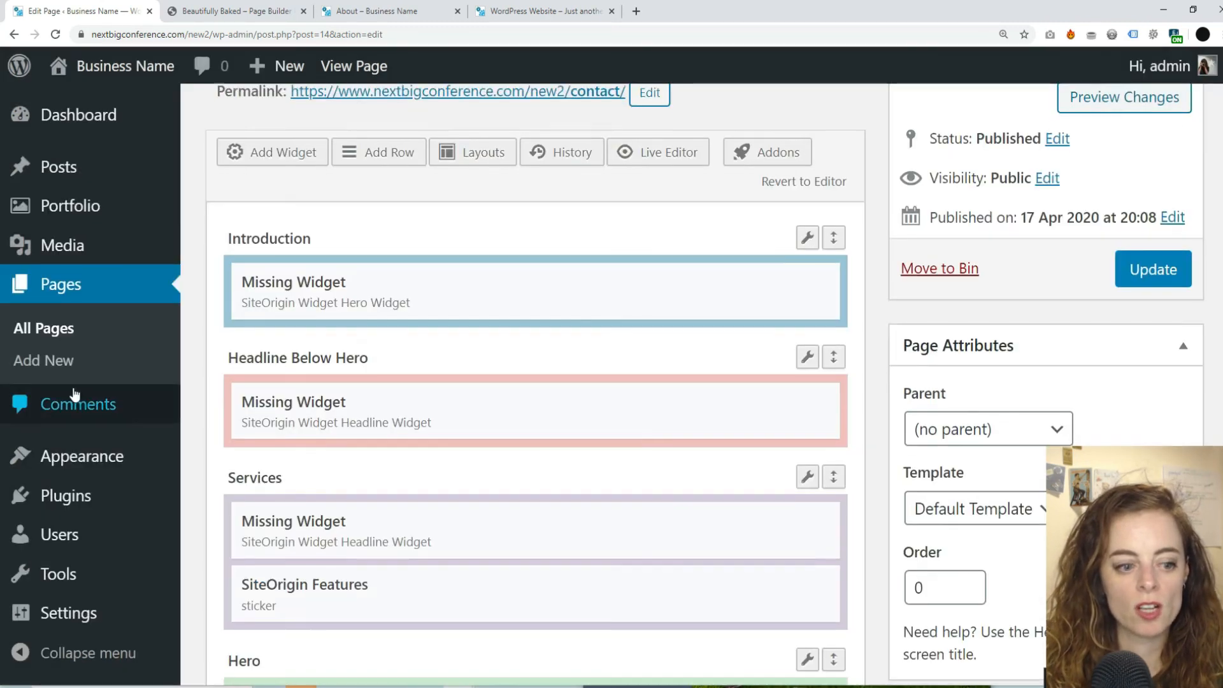
Open the page for adding new plugins in a separate browser tab and switch to it
{"action": "scroll", "coordinate": [75, 394], "scroll_direction": "down", "scroll_amount": 3}
{"action": "mouse_move", "coordinate": [80, 508]}
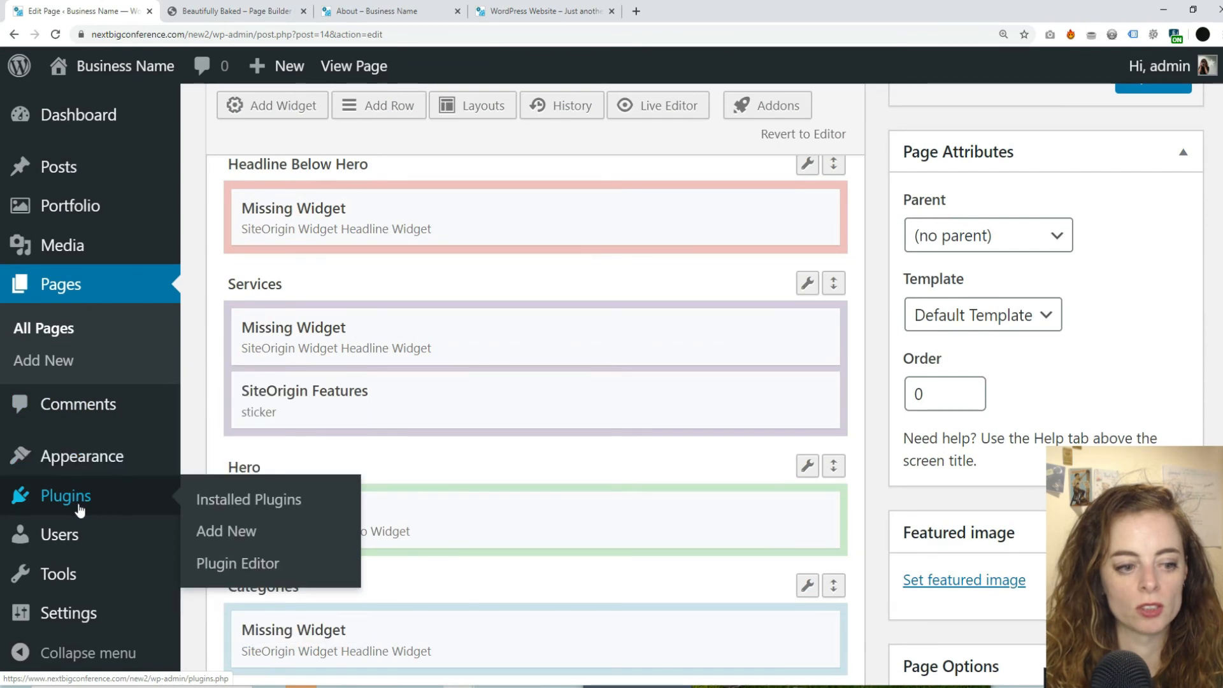
{"action": "right_click", "coordinate": [239, 537]}
{"action": "left_click", "coordinate": [274, 547]}
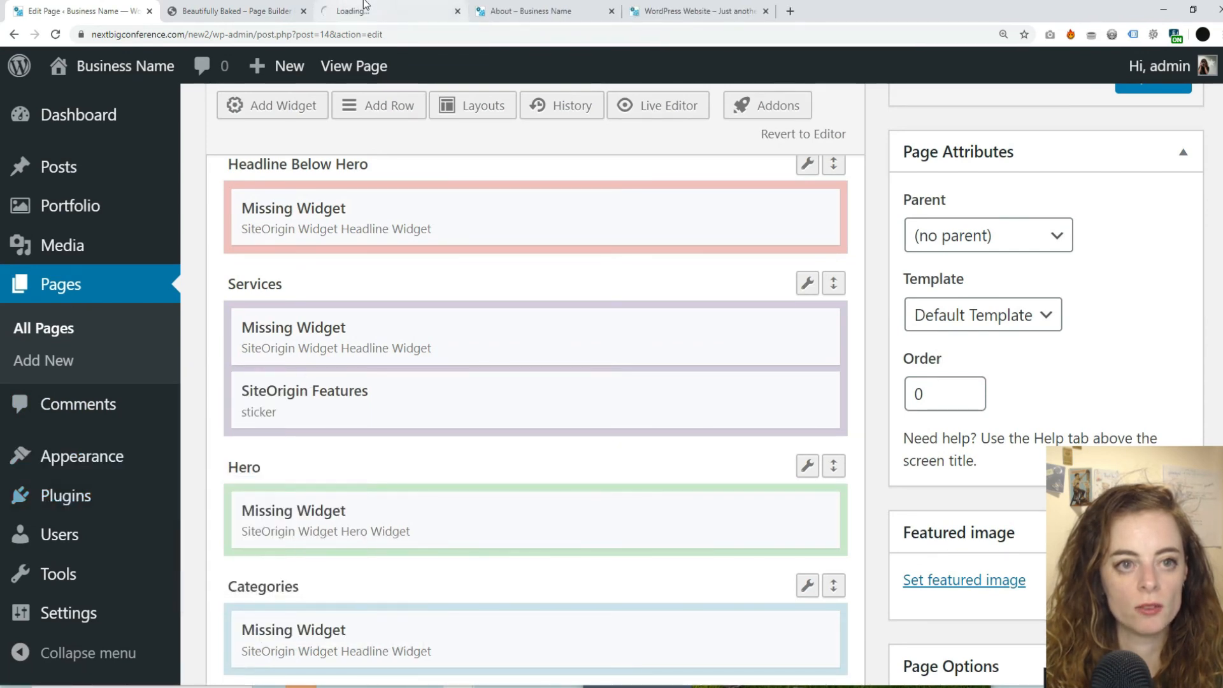
{"action": "key", "text": "ctrl+Tab"}
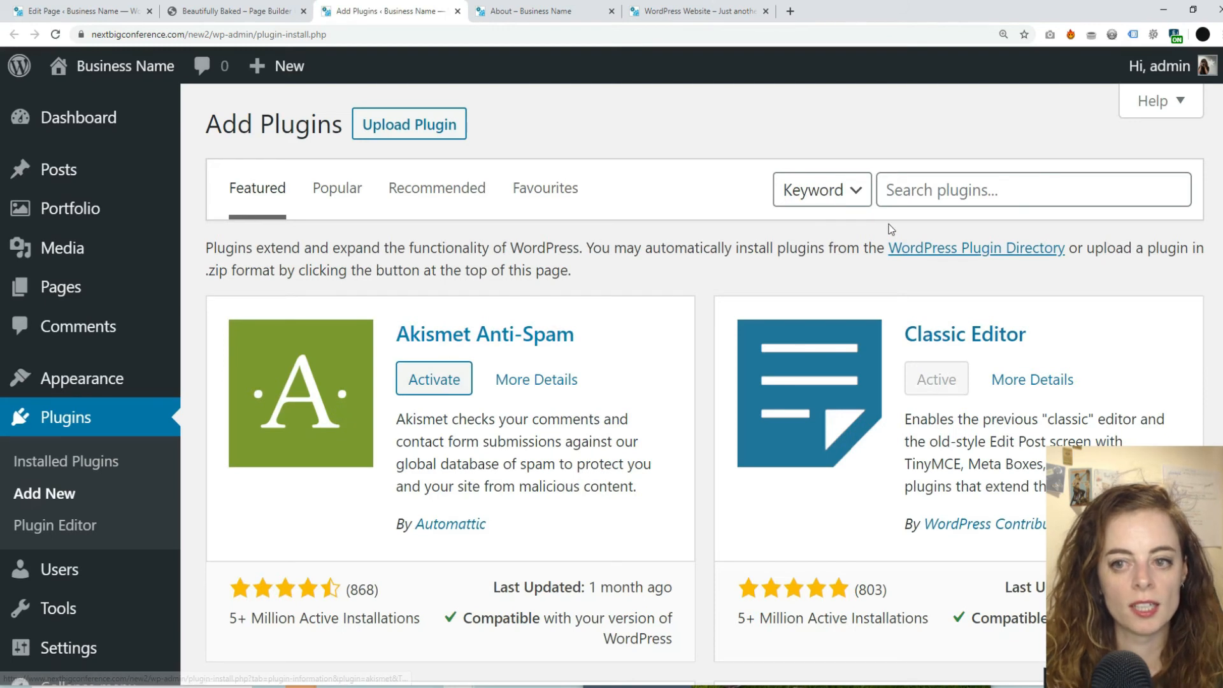
Search the plugins for "SiteOrigin Widget Hero Widget", using the copied widget name with its underscores replaced by spaces
{"action": "left_click", "coordinate": [914, 194]}
{"action": "key", "text": "ctrl+v"}
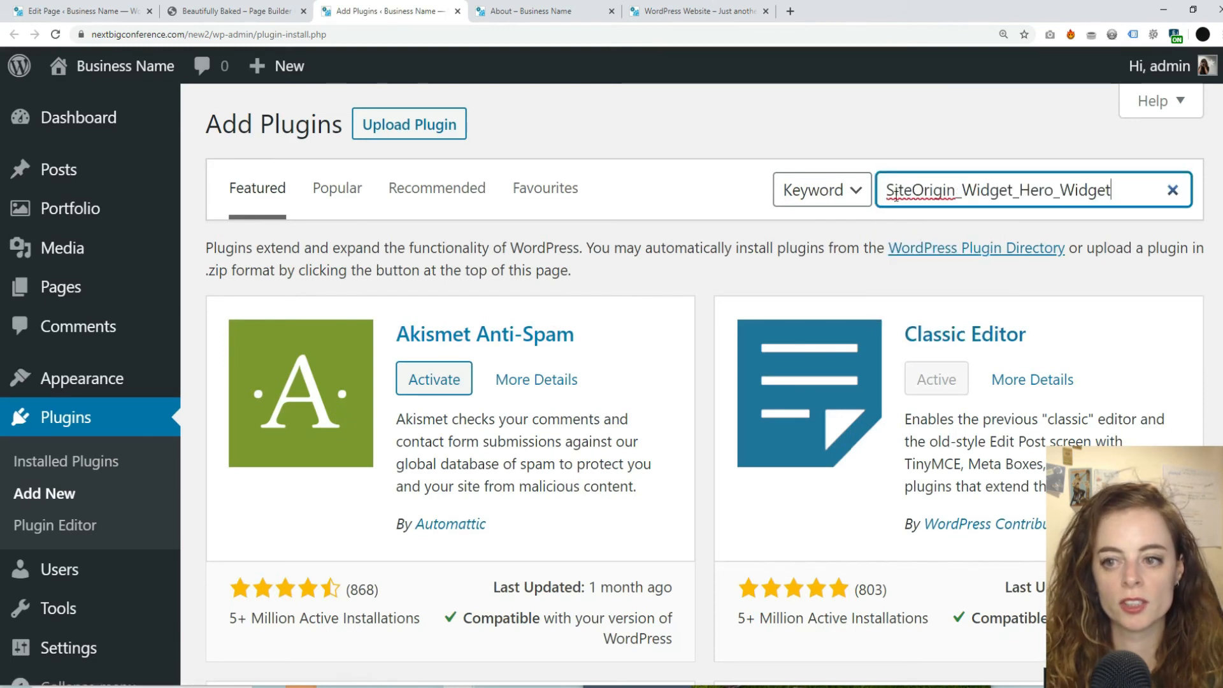
{"action": "left_click", "coordinate": [962, 193]}
{"action": "key", "text": "BackSpace"}
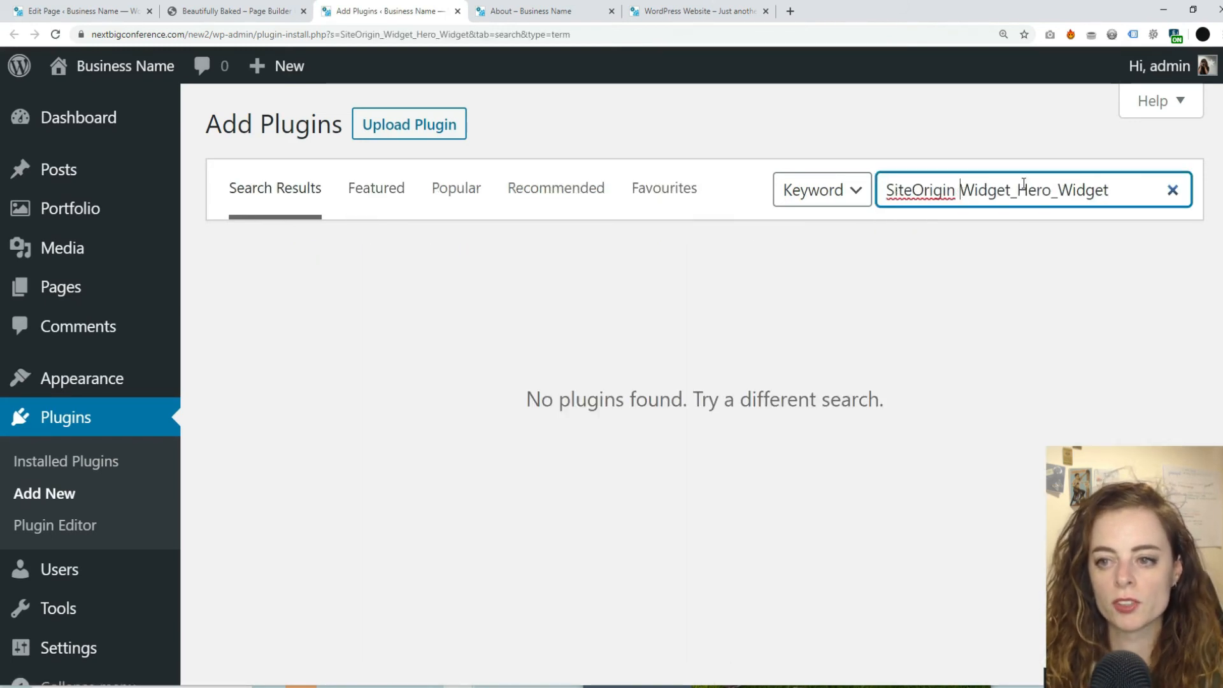
{"action": "left_click", "coordinate": [1021, 187]}
{"action": "key", "text": "BackSpace"}
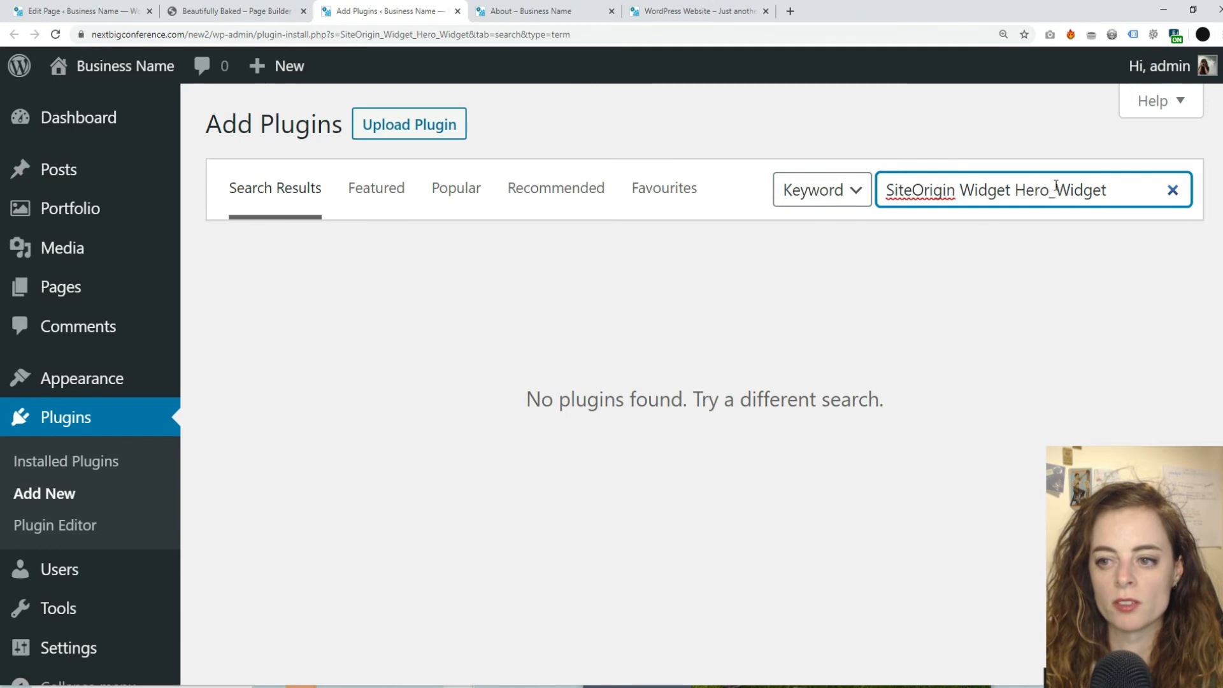
{"action": "left_click", "coordinate": [1055, 188]}
{"action": "key", "text": "BackSpace"}
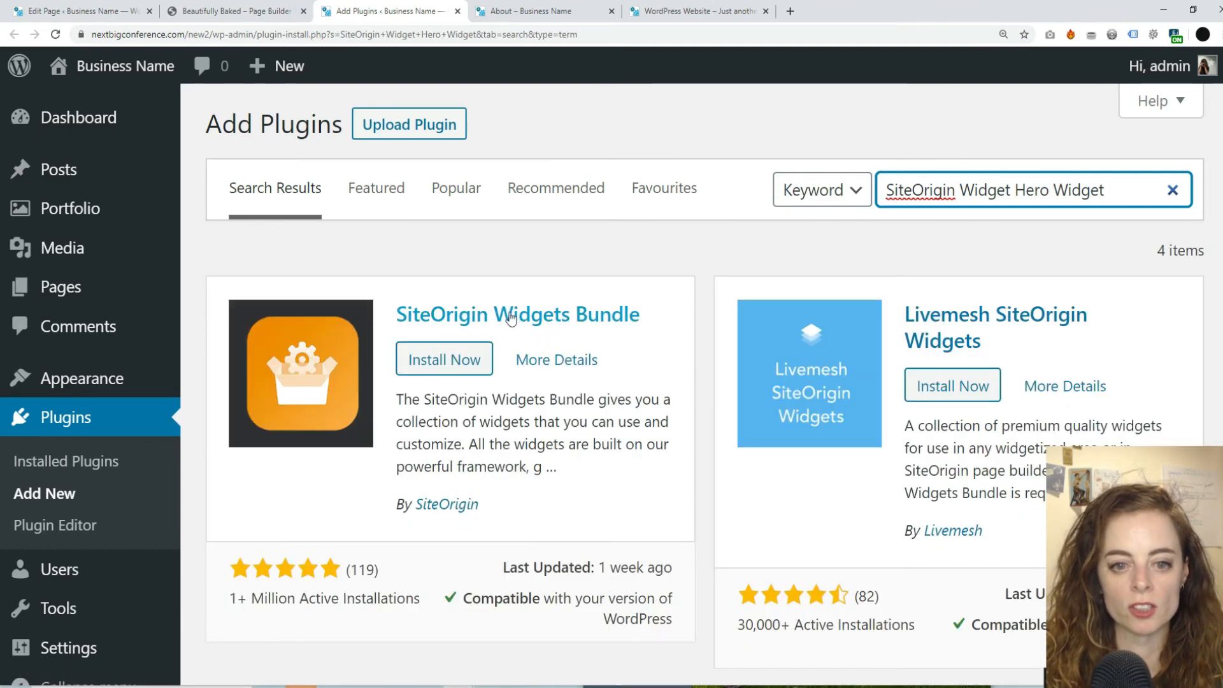
Install and activate the SiteOrigin Widgets Bundle plugin
{"action": "left_click", "coordinate": [457, 361]}
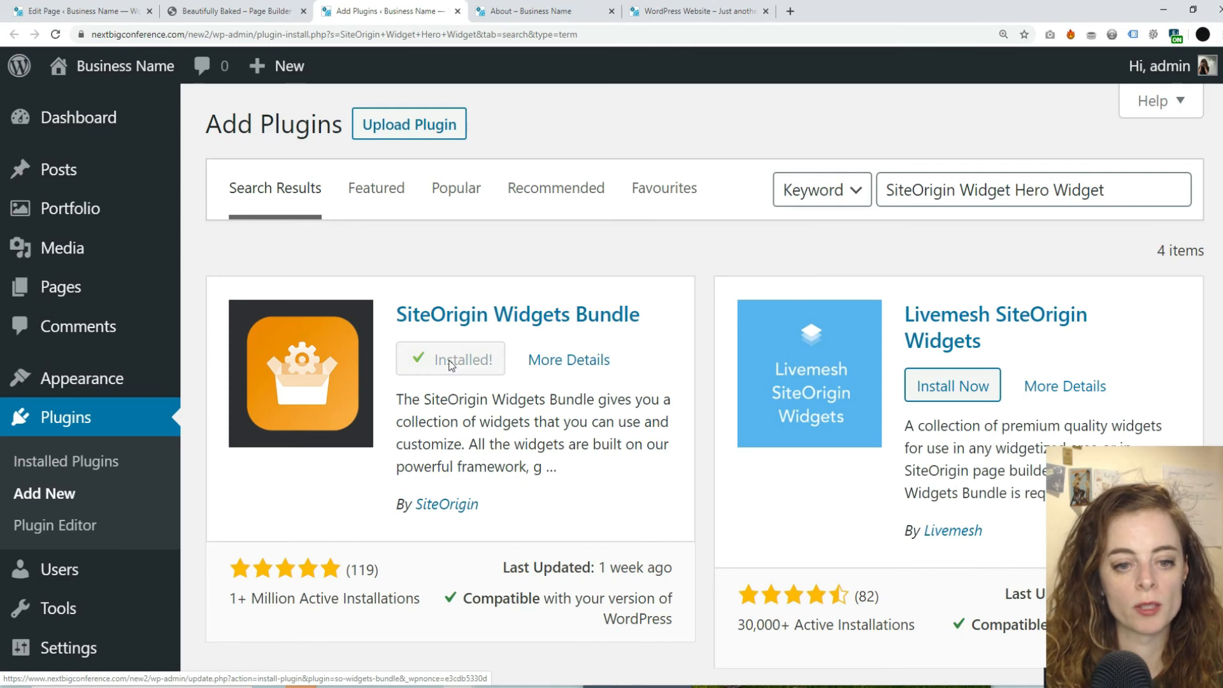
{"action": "left_click", "coordinate": [467, 367]}
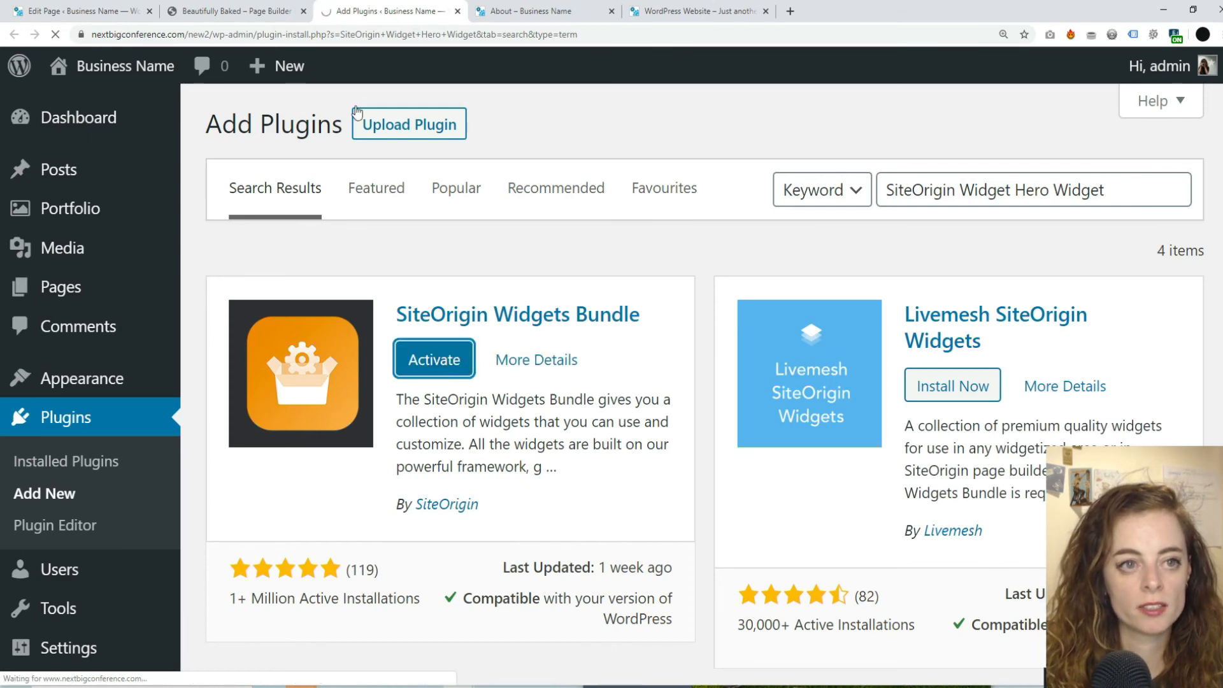
Return to the Contact page's editor, reload it, and update the page
{"action": "left_click", "coordinate": [233, 11]}
{"action": "left_click", "coordinate": [83, 11]}
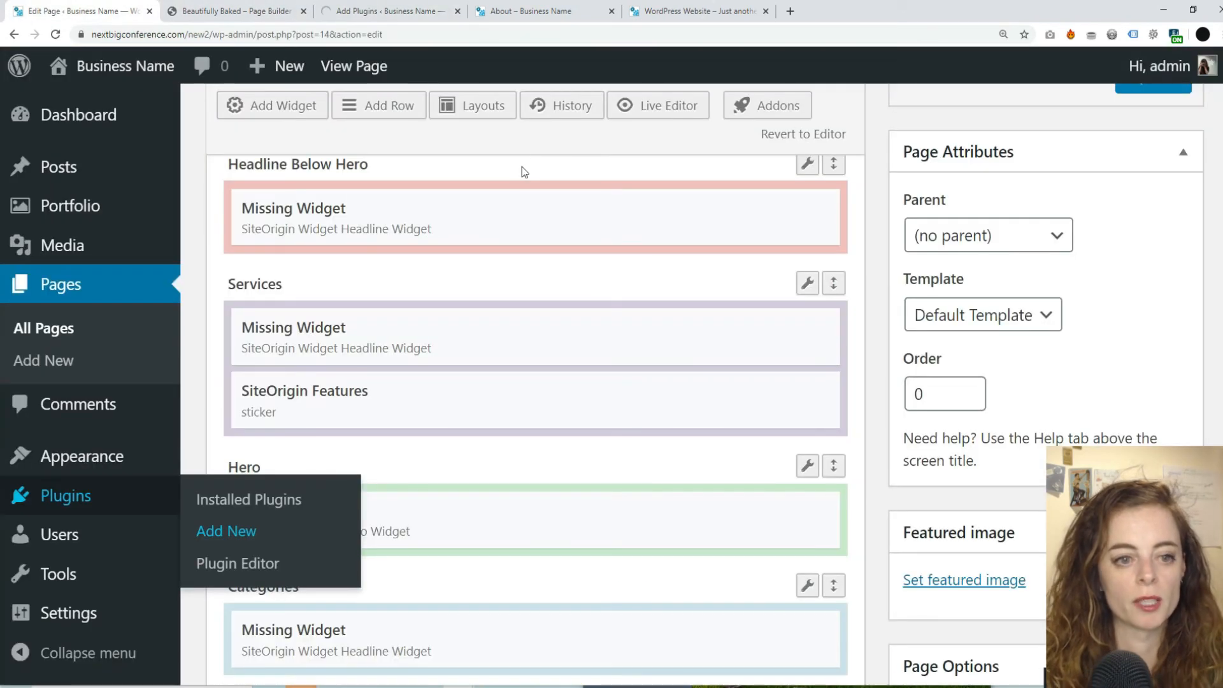
{"action": "key", "text": "F5"}
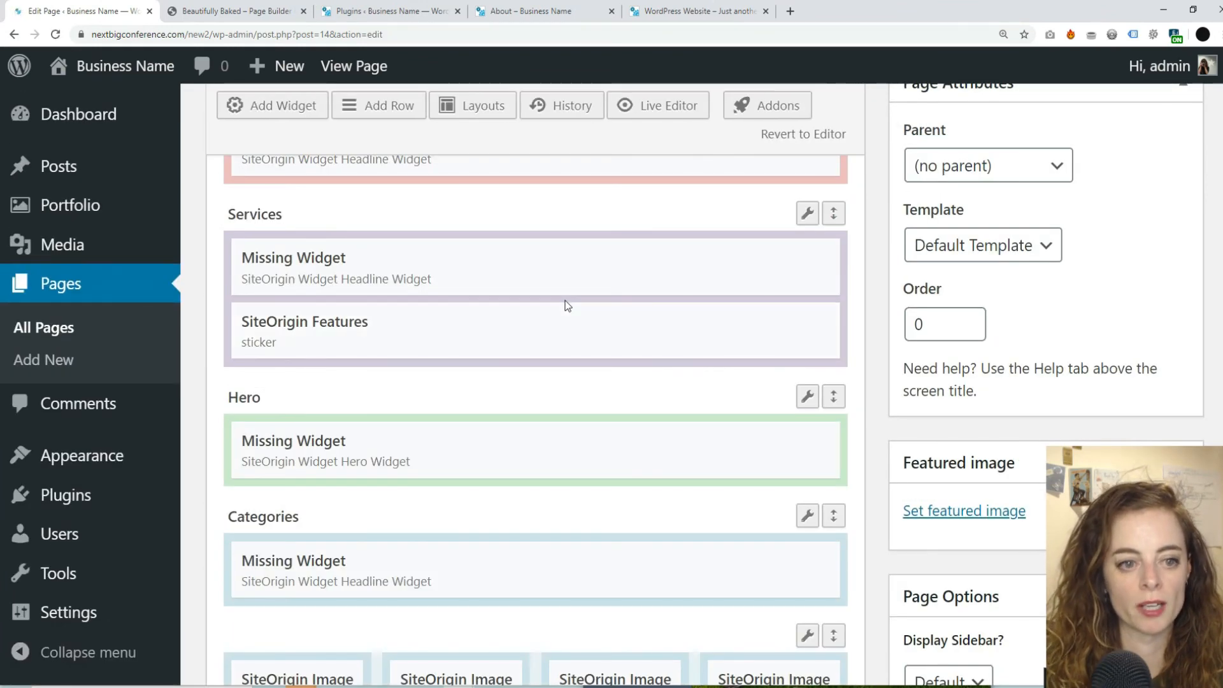
{"action": "scroll", "coordinate": [566, 306], "scroll_direction": "up", "scroll_amount": 5}
{"action": "scroll", "coordinate": [567, 306], "scroll_direction": "up", "scroll_amount": 1}
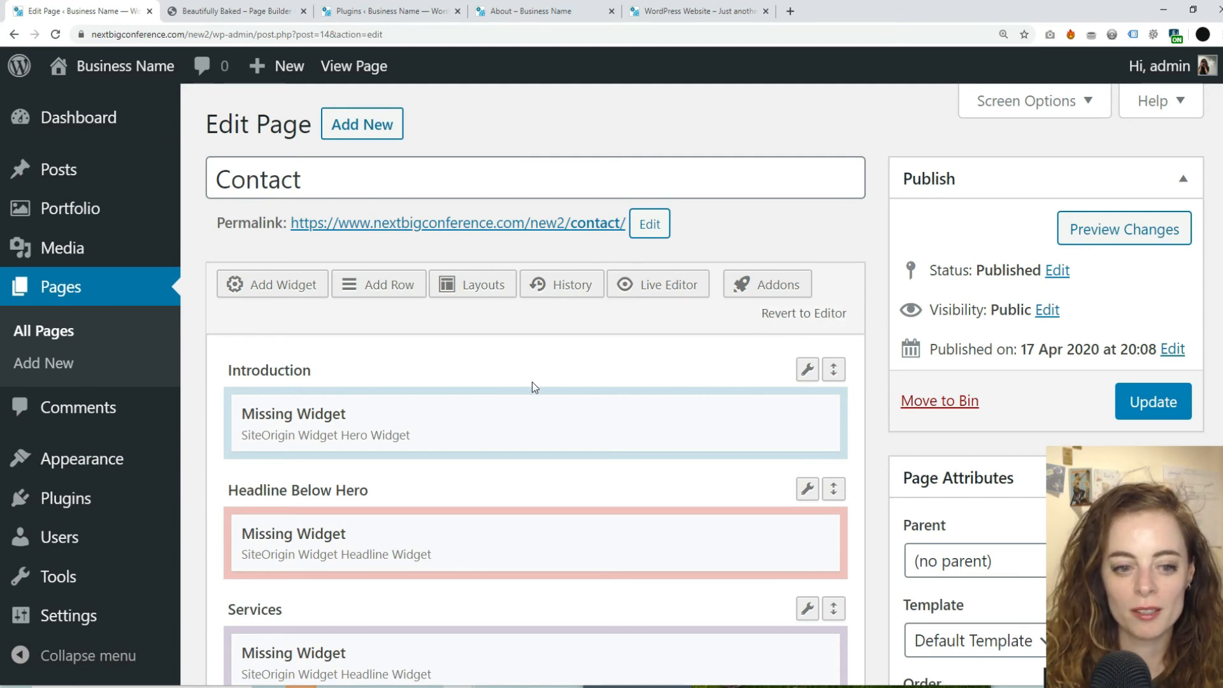
{"action": "left_click", "coordinate": [1142, 403]}
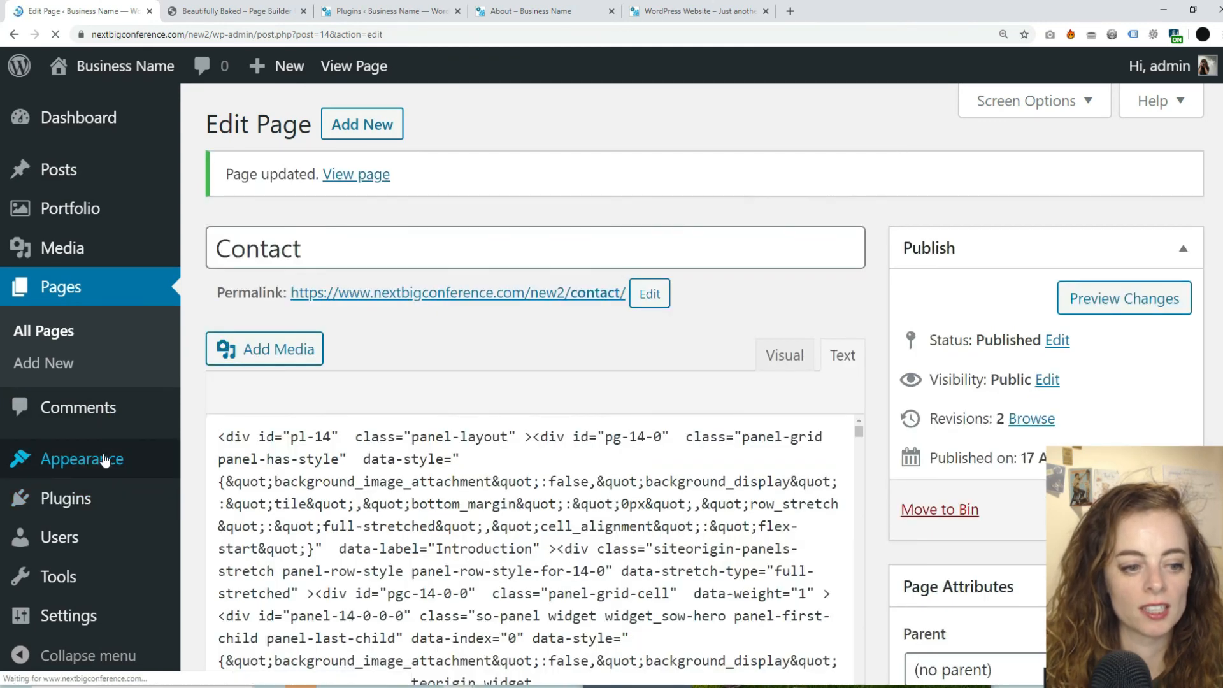
Add the Contact page to the site's Main Menu after About and save the menu
{"action": "scroll", "coordinate": [105, 459], "scroll_direction": "down", "scroll_amount": 2}
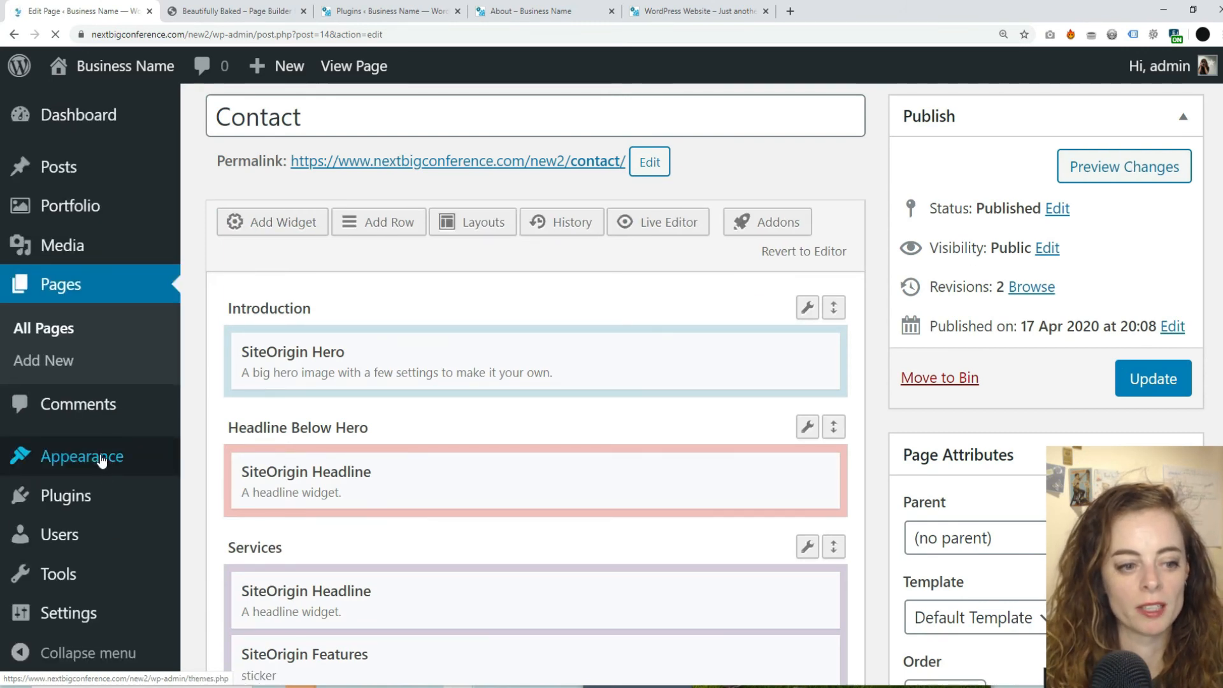
{"action": "mouse_move", "coordinate": [98, 458]}
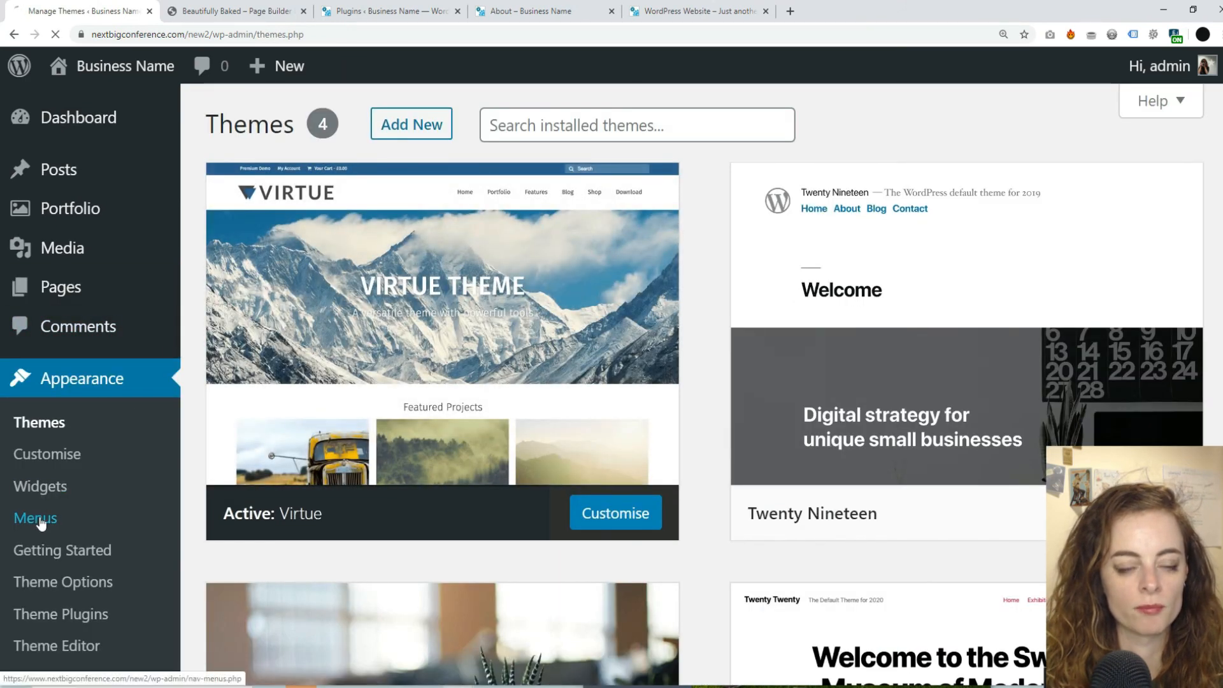
{"action": "left_click", "coordinate": [38, 519]}
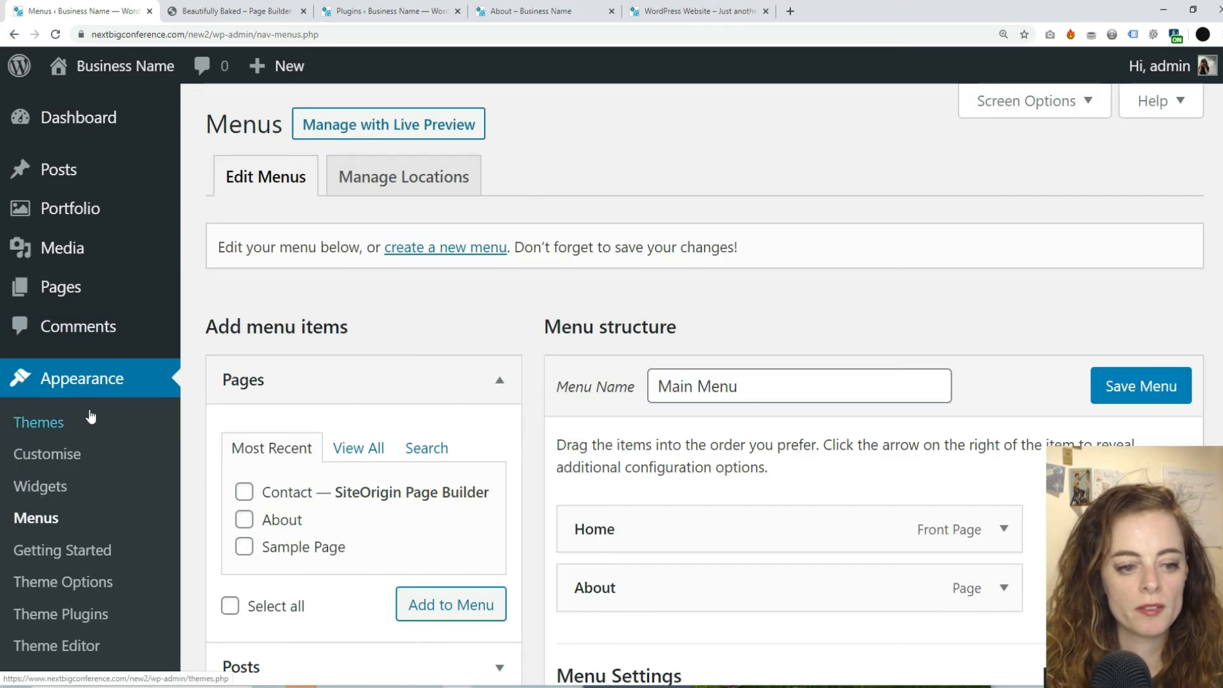
{"action": "scroll", "coordinate": [269, 361], "scroll_direction": "down", "scroll_amount": 2}
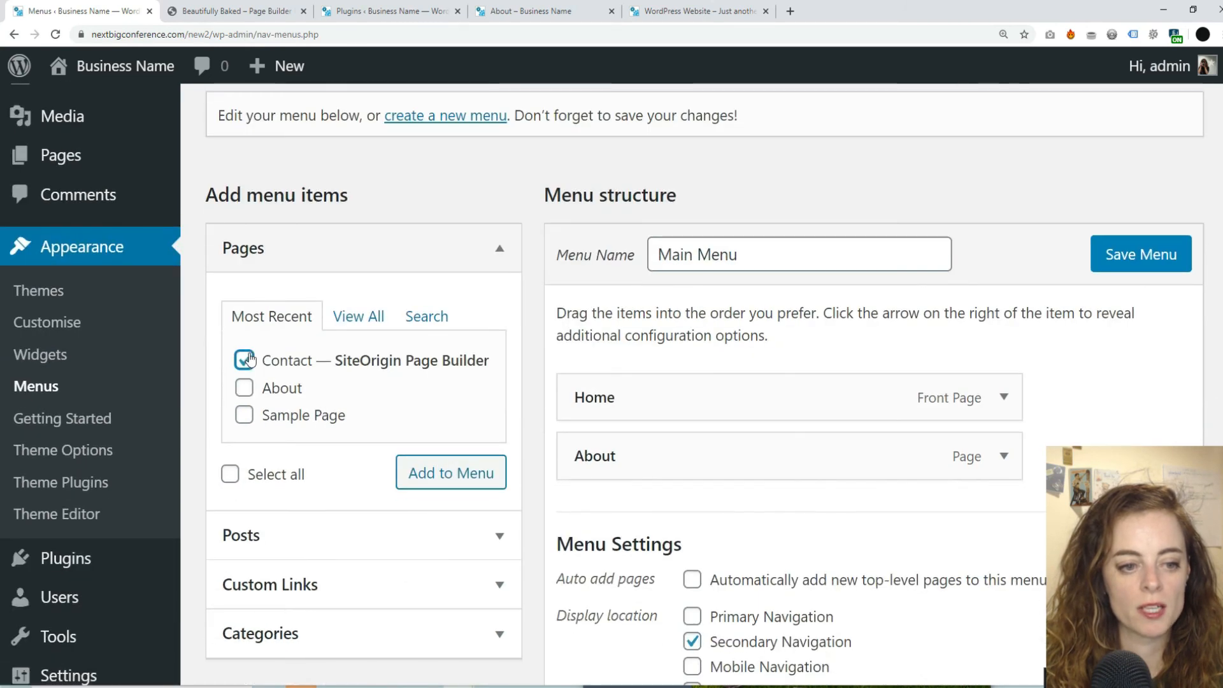
{"action": "left_click", "coordinate": [459, 475]}
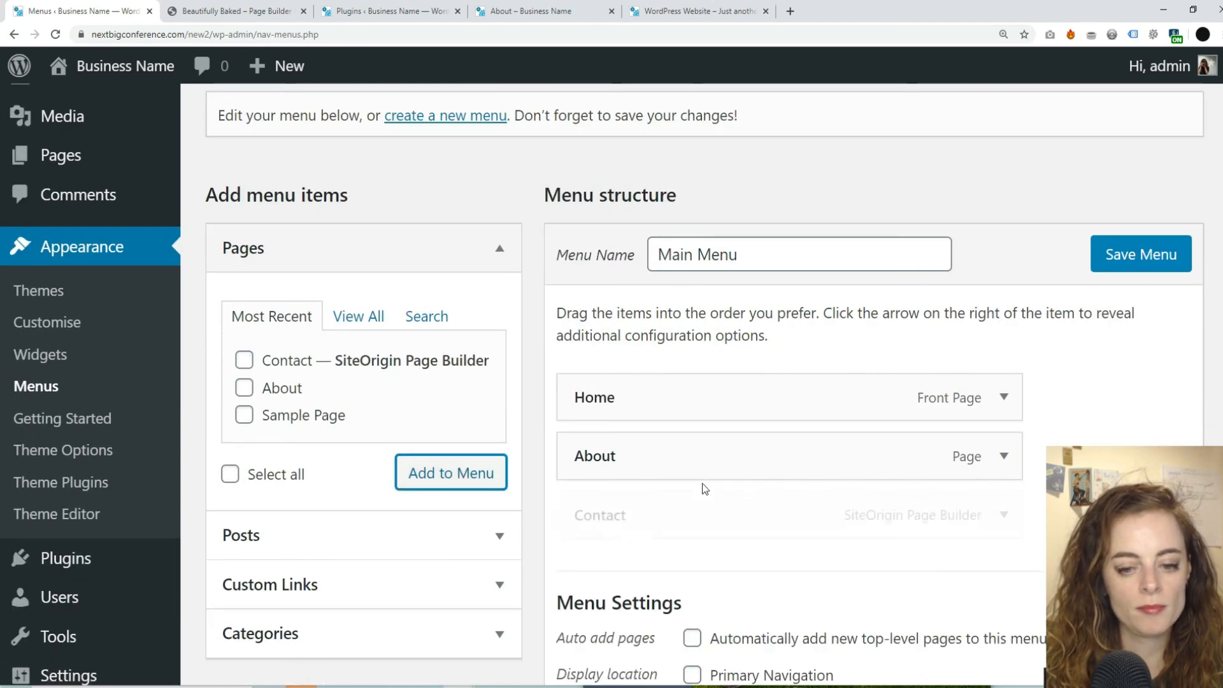
{"action": "left_click", "coordinate": [1156, 254]}
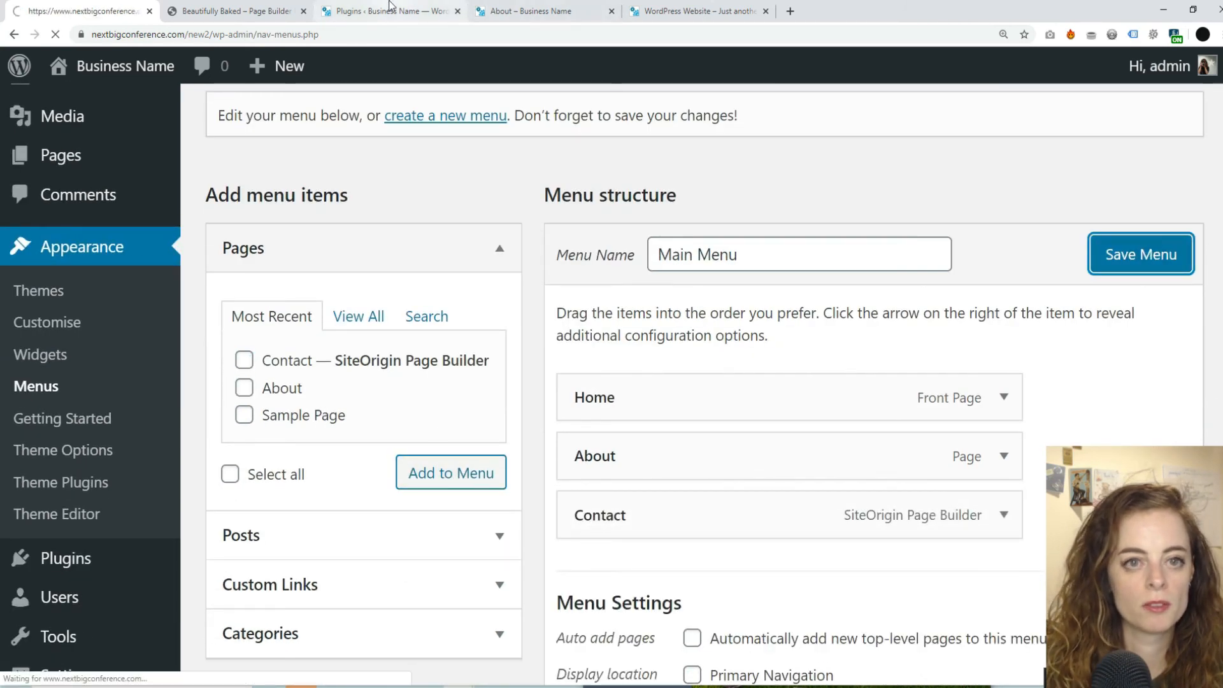
Close the Beautifully Baked preview and reload the website's home page
{"action": "left_click", "coordinate": [236, 11]}
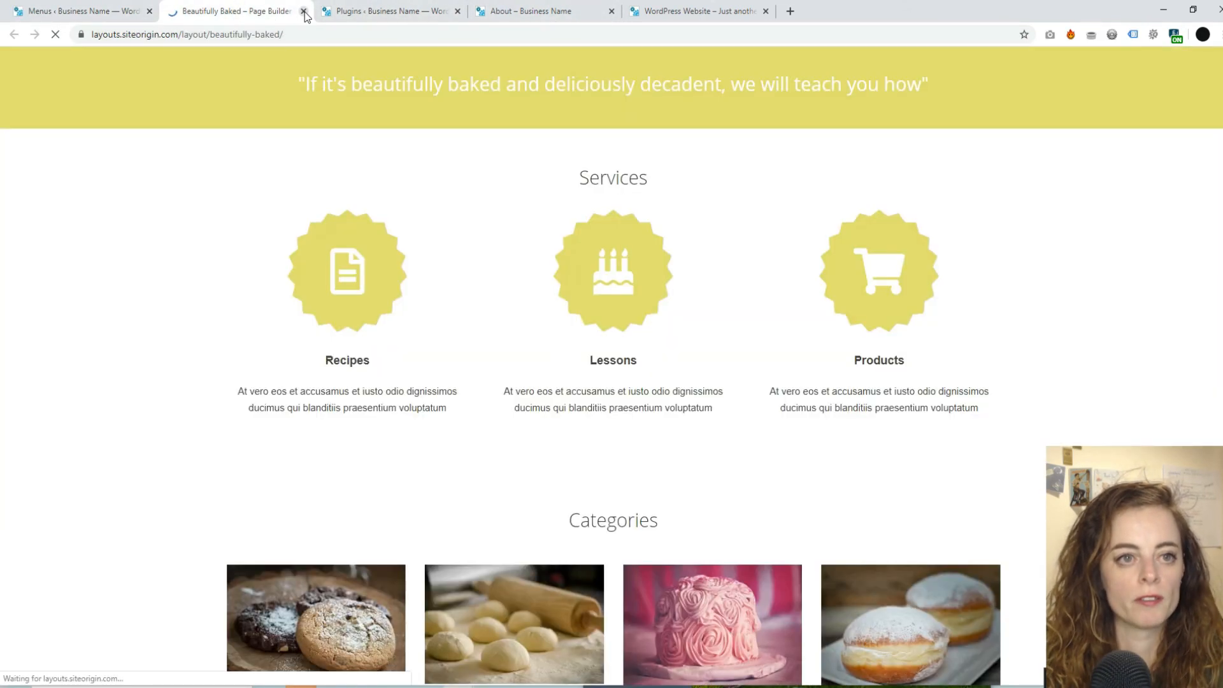
{"action": "left_click", "coordinate": [303, 11]}
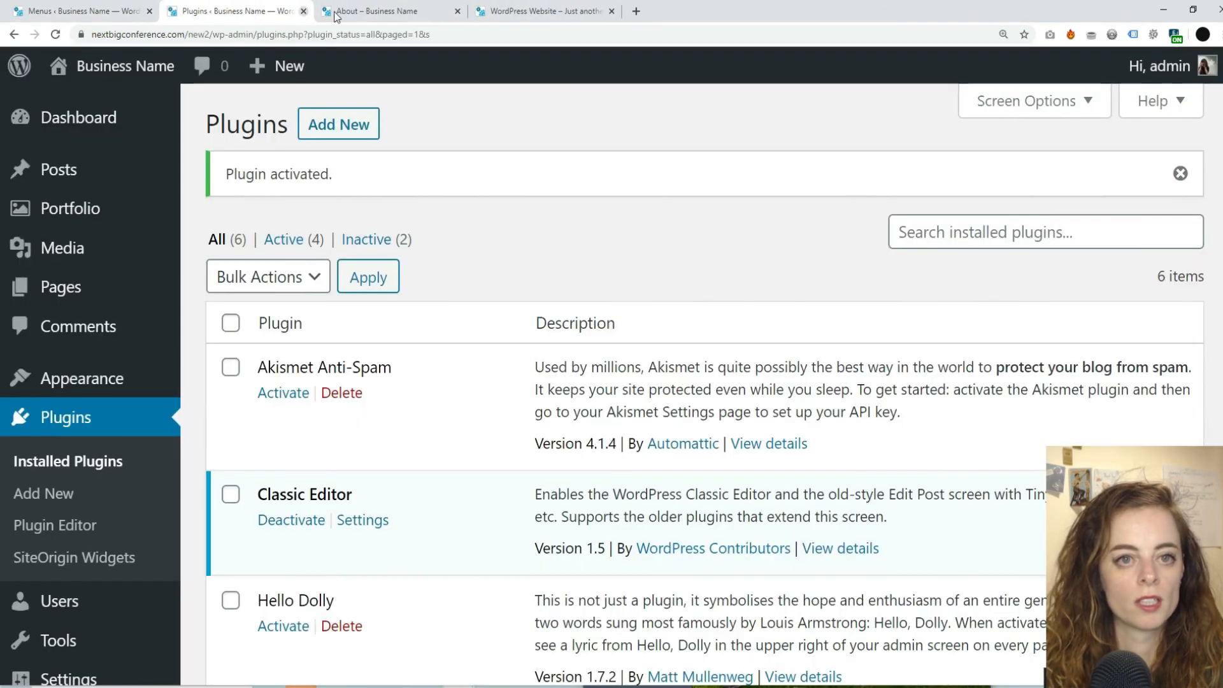
{"action": "left_click", "coordinate": [534, 9]}
{"action": "key", "text": "F5"}
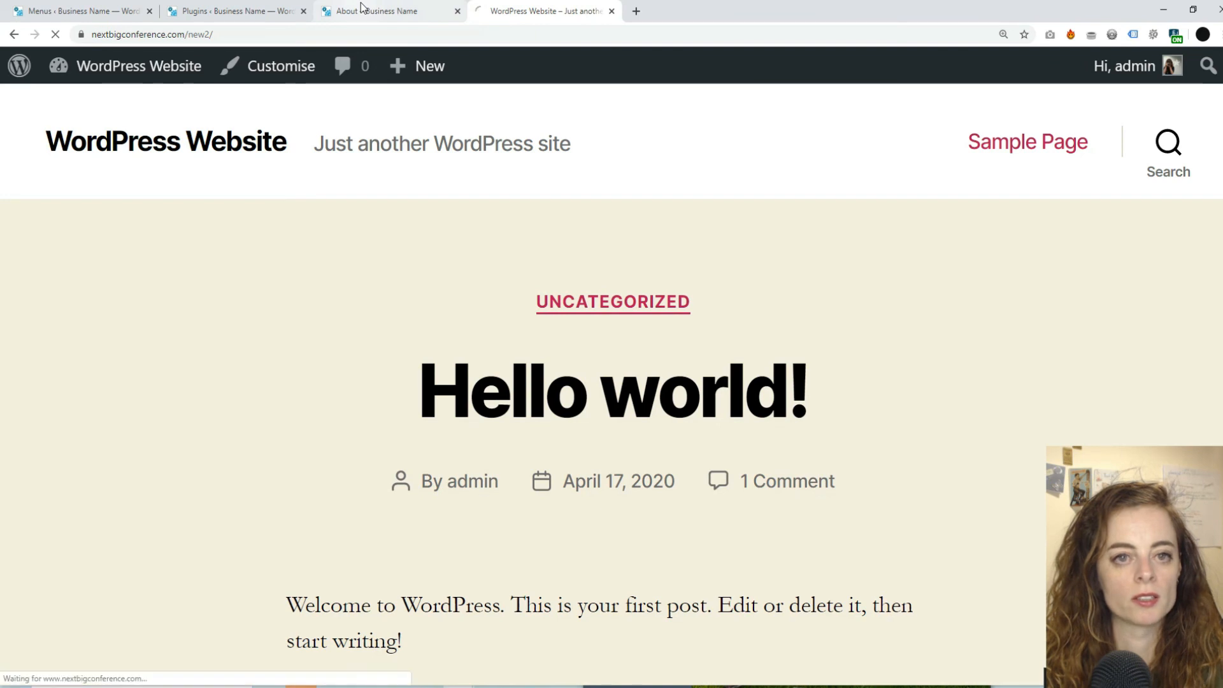
Open the Contact page from the live site's menu and examine its sections from the hero to the services
{"action": "left_click", "coordinate": [361, 11]}
{"action": "left_click", "coordinate": [396, 317]}
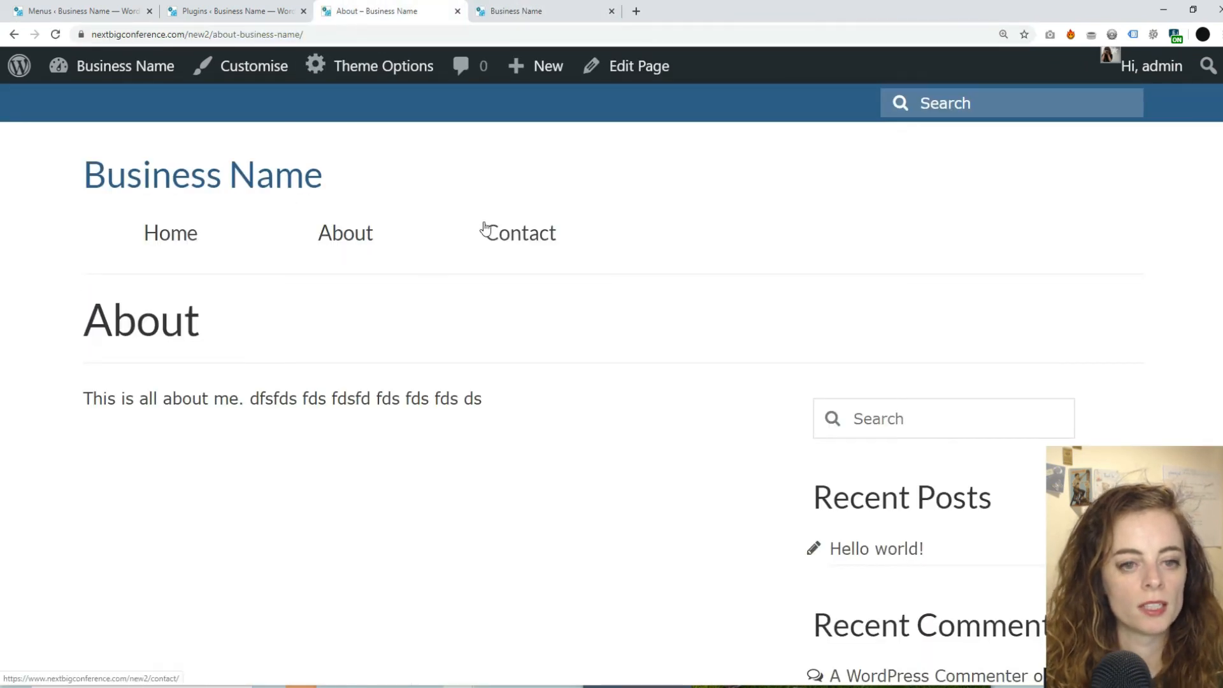
{"action": "left_click", "coordinate": [524, 249]}
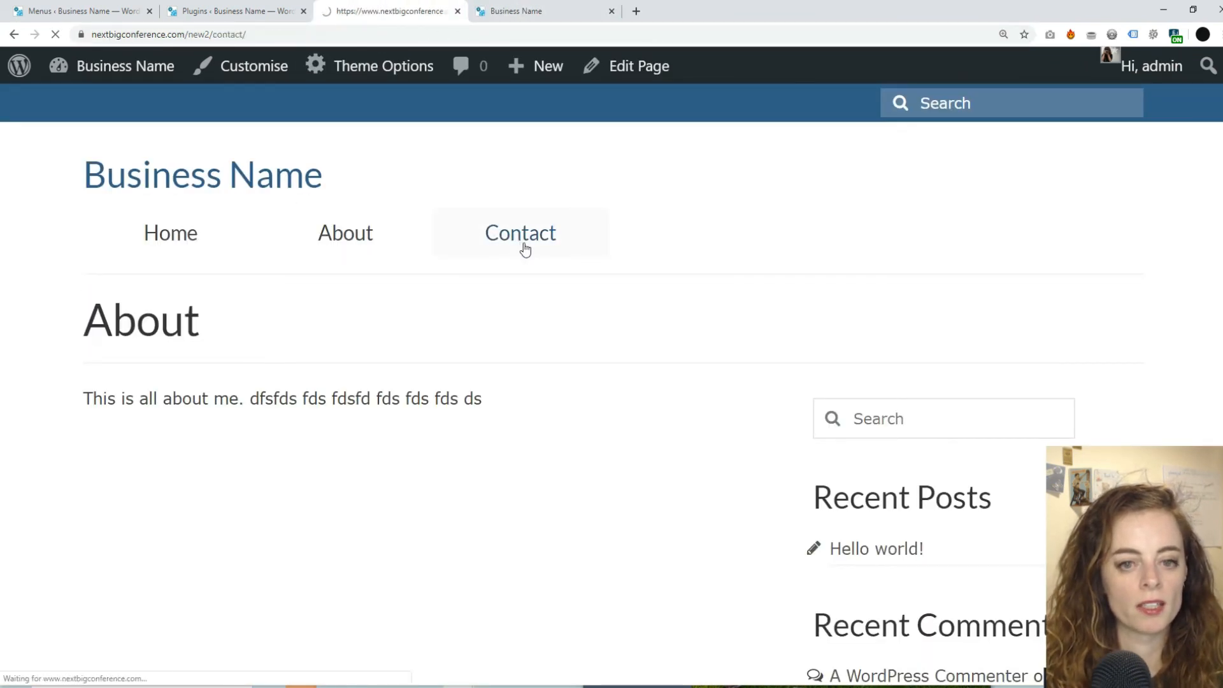
{"action": "scroll", "coordinate": [59, 323], "scroll_direction": "down", "scroll_amount": 15}
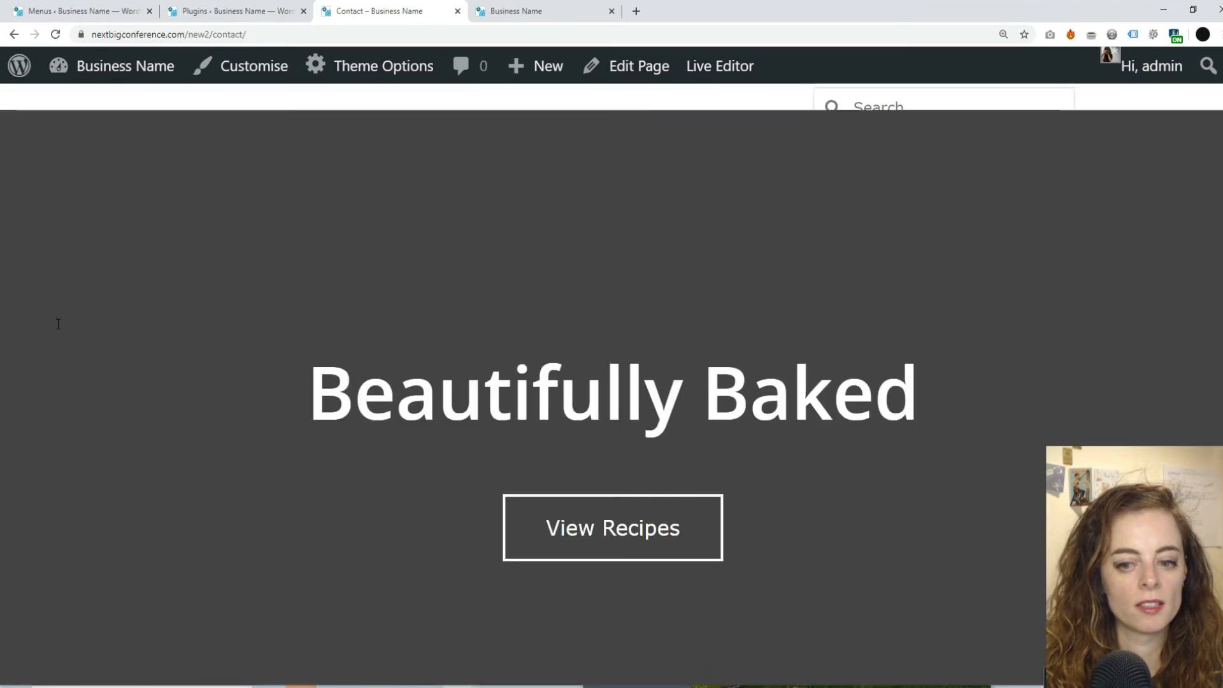
{"action": "scroll", "coordinate": [59, 324], "scroll_direction": "down", "scroll_amount": 8}
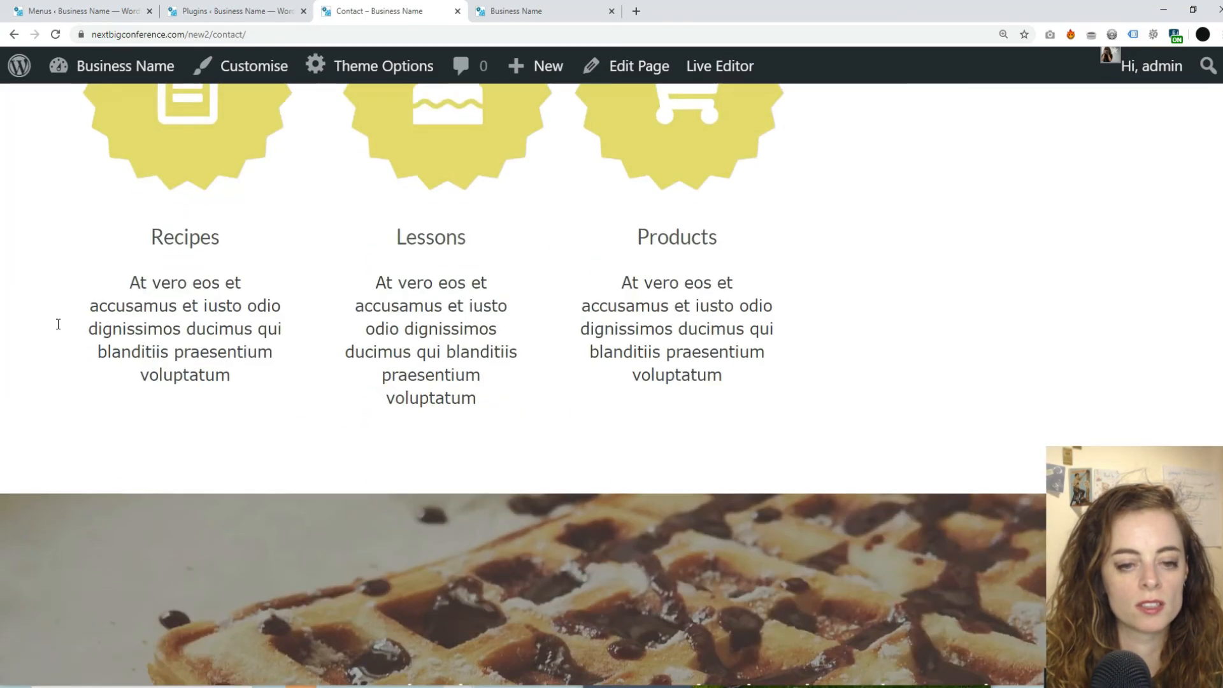
{"action": "scroll", "coordinate": [60, 326], "scroll_direction": "up", "scroll_amount": 15}
{"action": "scroll", "coordinate": [61, 323], "scroll_direction": "up", "scroll_amount": 10}
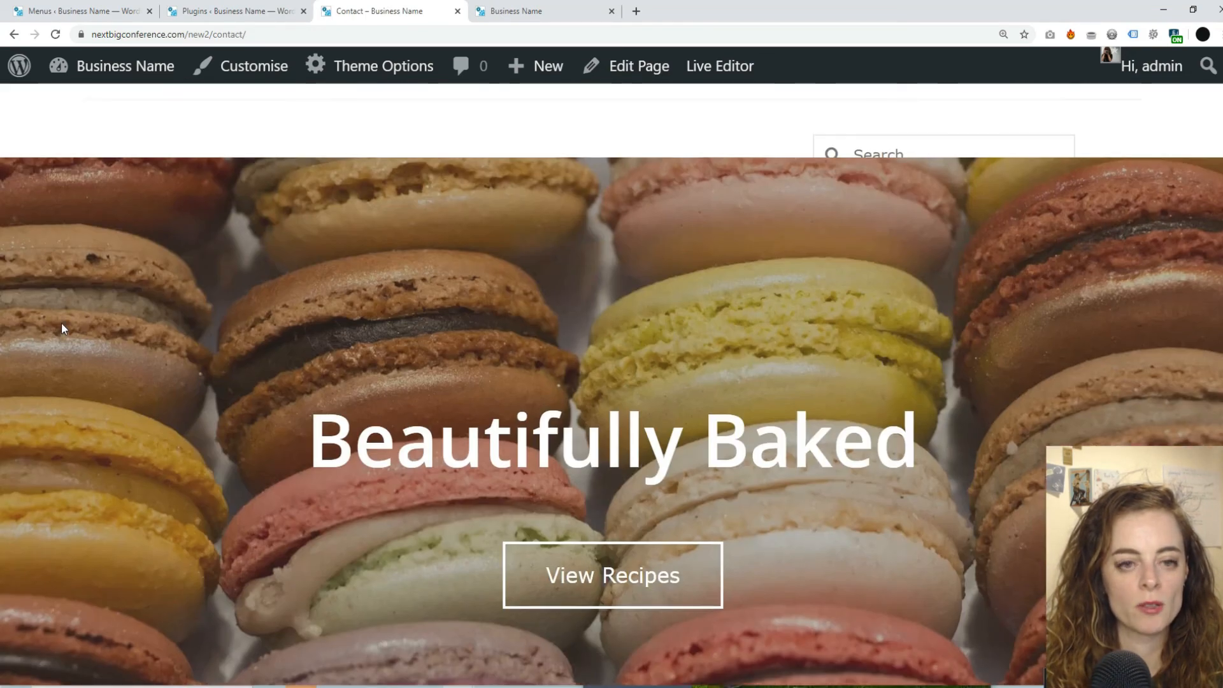
Check how the live Contact page's content is laid out, down to the Recipes, Lessons and Products features
{"action": "scroll", "coordinate": [847, 375], "scroll_direction": "down", "scroll_amount": 5}
{"action": "scroll", "coordinate": [841, 375], "scroll_direction": "down", "scroll_amount": 5}
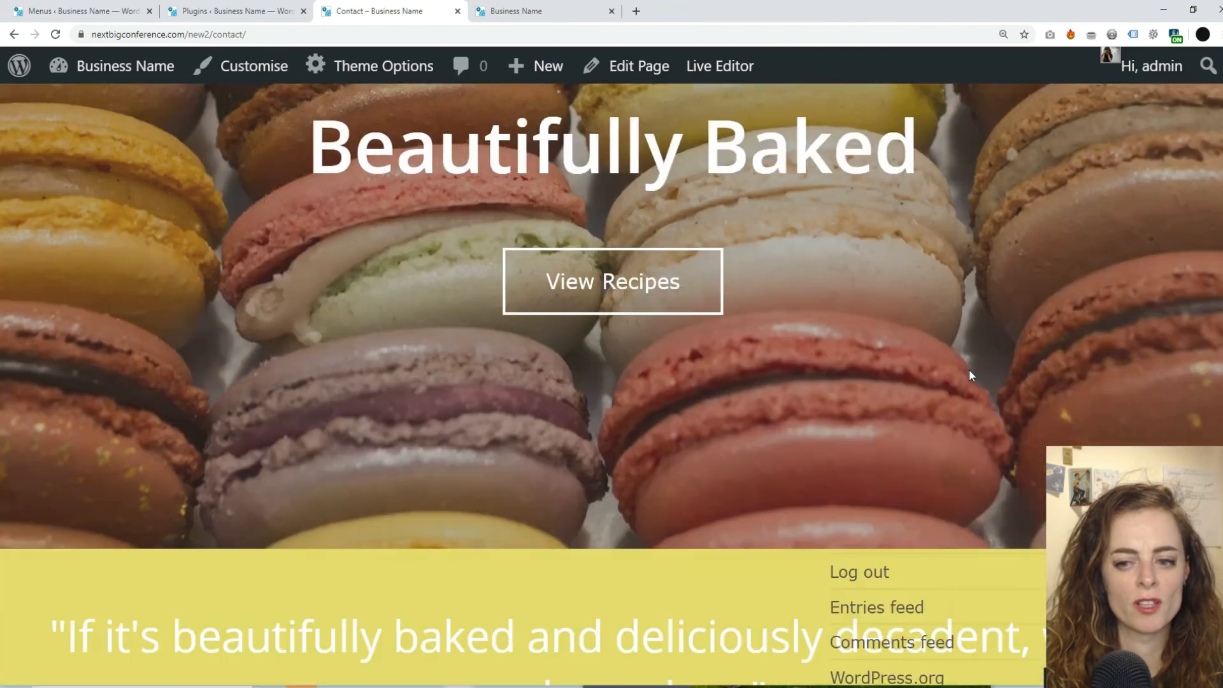
{"action": "scroll", "coordinate": [1035, 497], "scroll_direction": "down", "scroll_amount": 10}
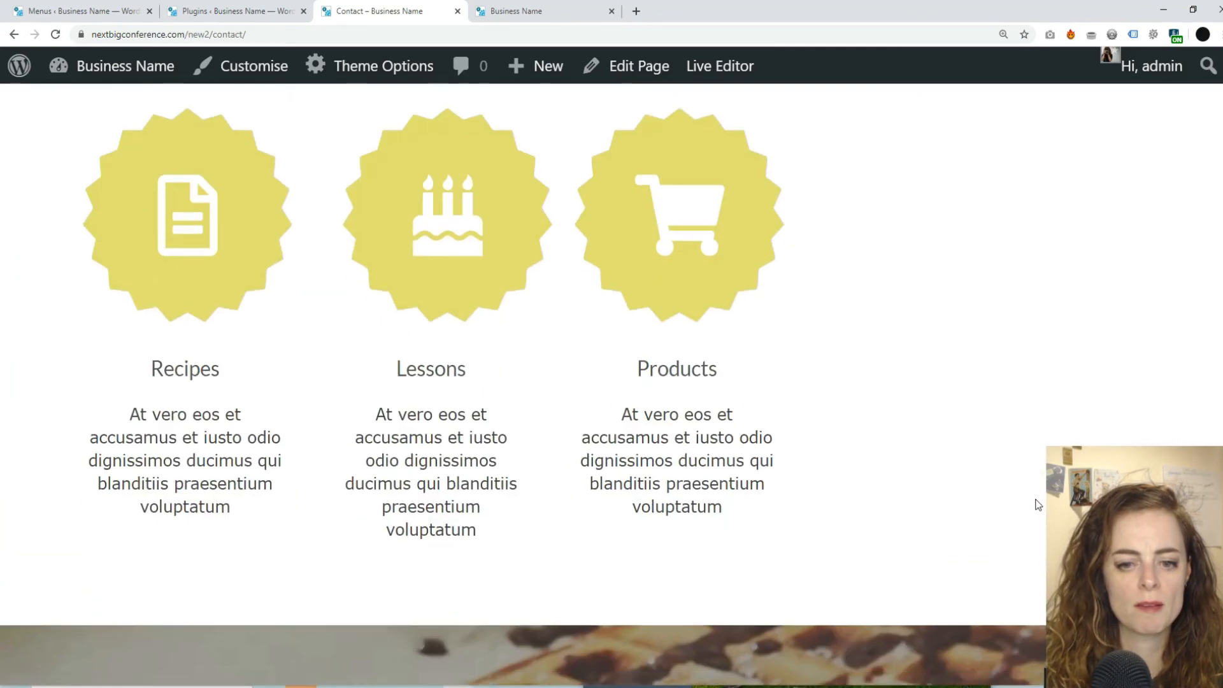
{"action": "scroll", "coordinate": [1036, 496], "scroll_direction": "up", "scroll_amount": 16}
Return to the WordPress dashboard and open the Contact page for editing from the list of pages
{"action": "left_click", "coordinate": [83, 11]}
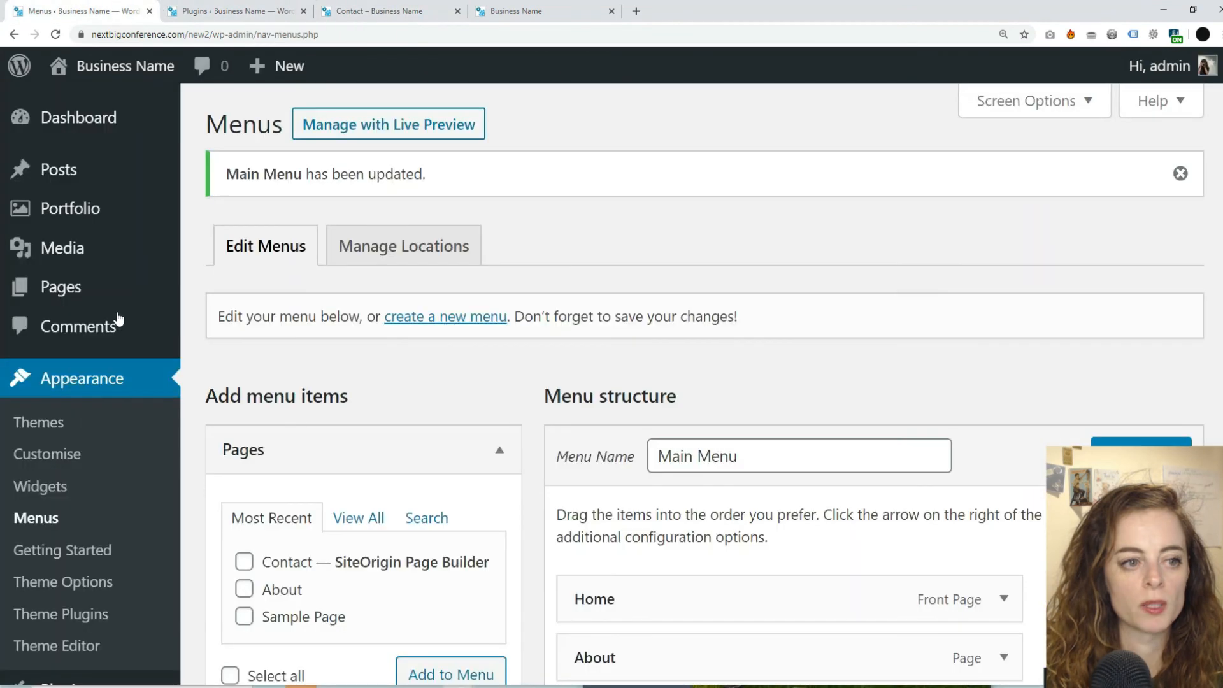
{"action": "mouse_move", "coordinate": [66, 304]}
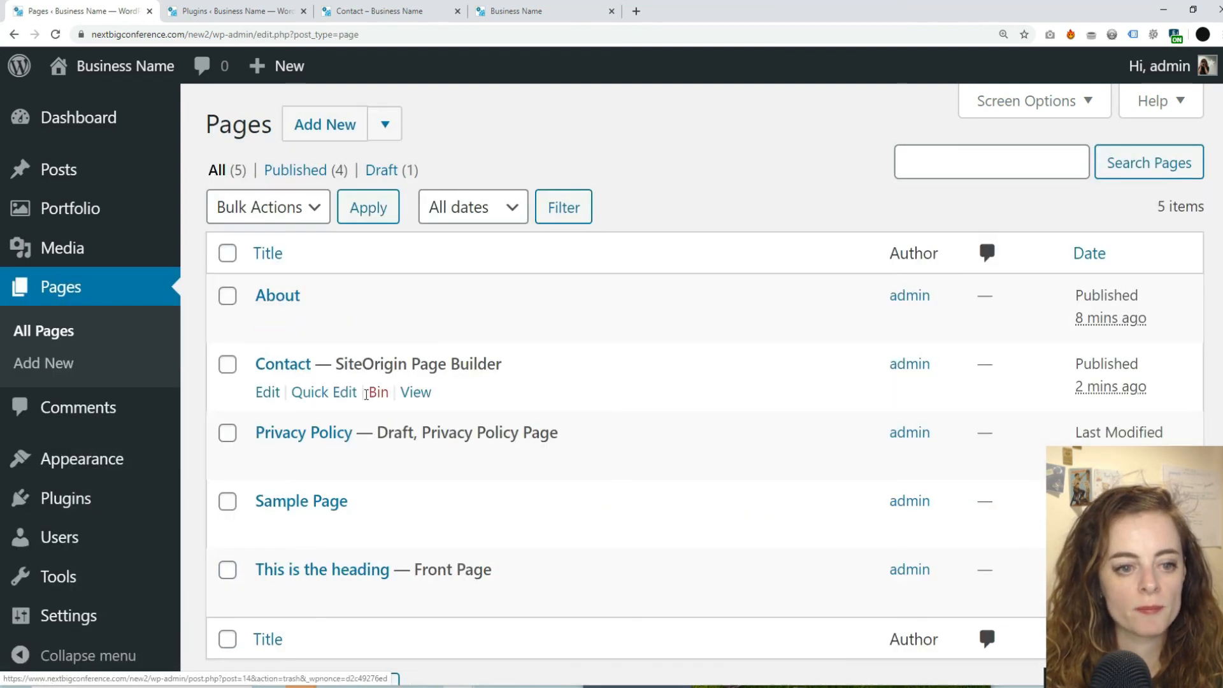
{"action": "left_click", "coordinate": [296, 367]}
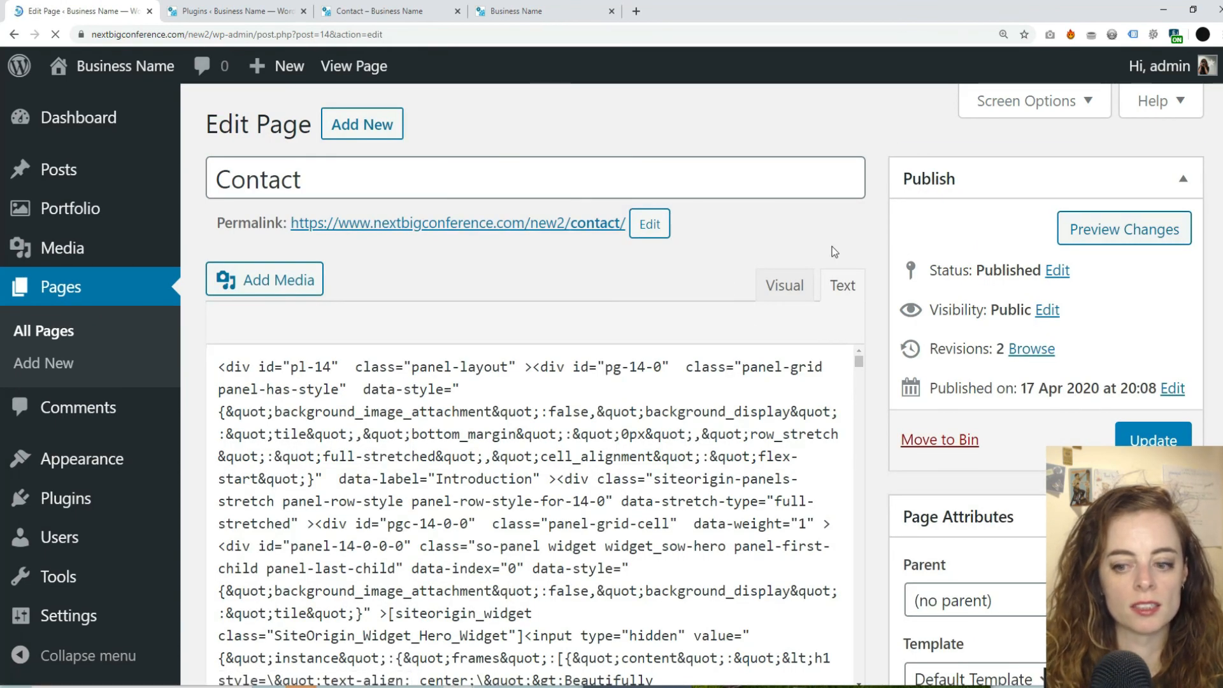
Set the Contact page's template to Full Width and update the page
{"action": "scroll", "coordinate": [912, 390], "scroll_direction": "down", "scroll_amount": 5}
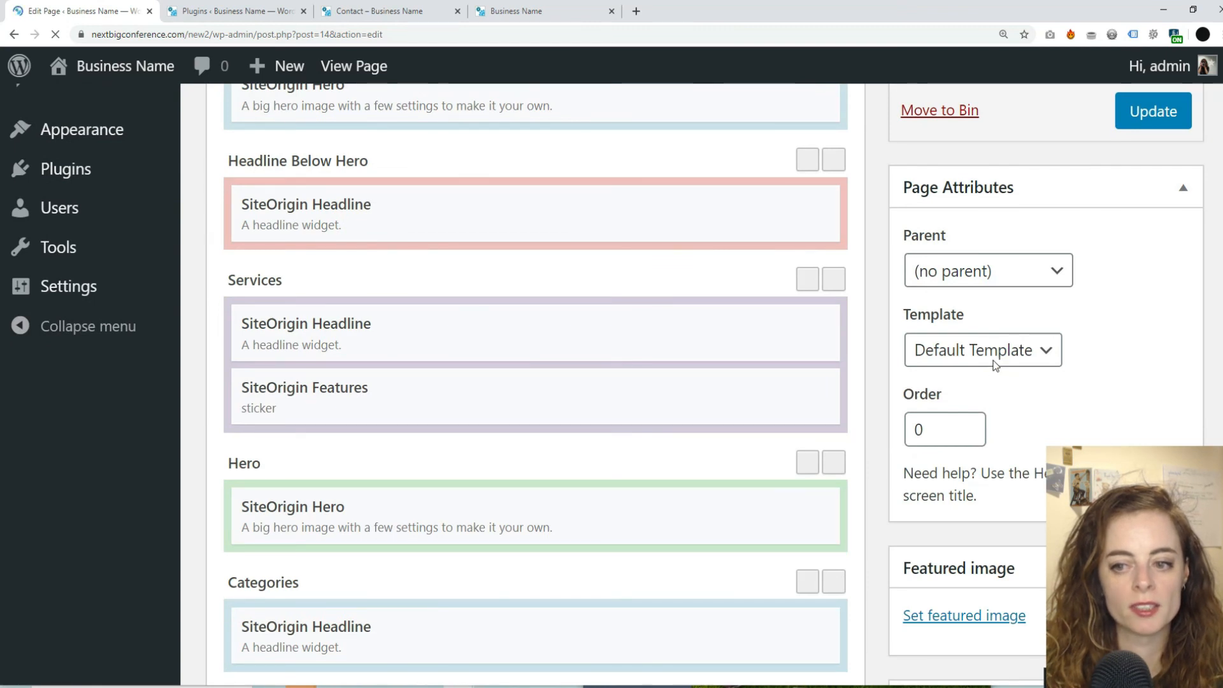
{"action": "left_click", "coordinate": [1033, 357]}
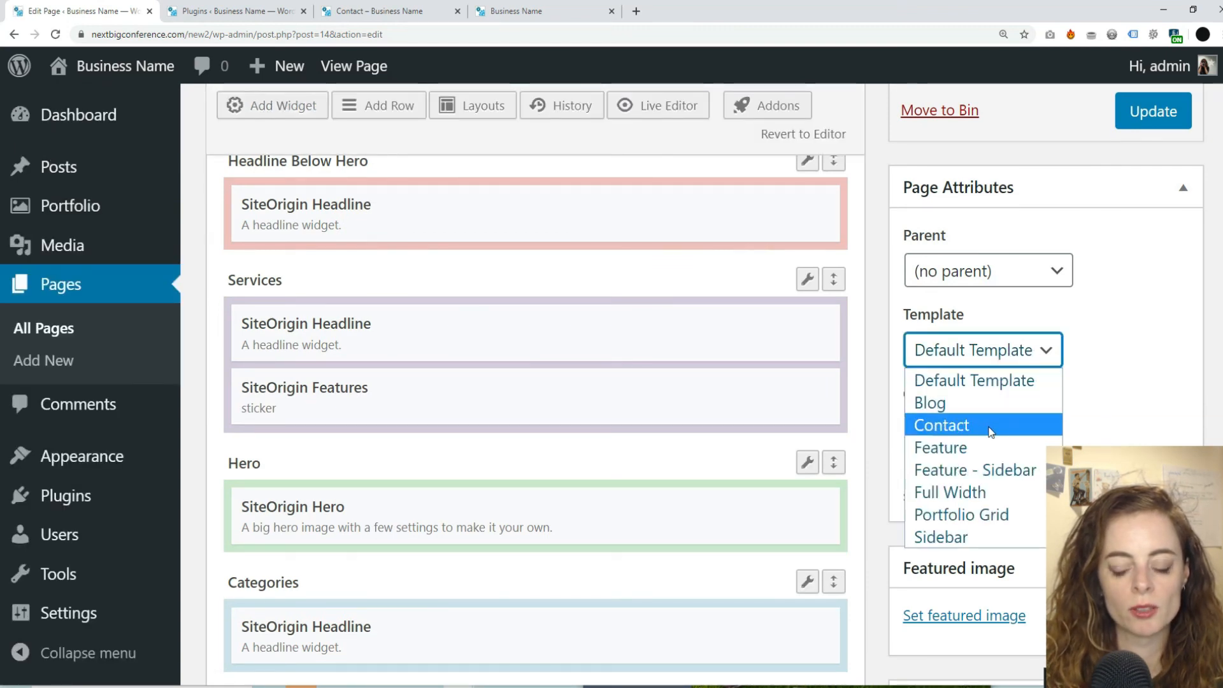
{"action": "left_click", "coordinate": [968, 496]}
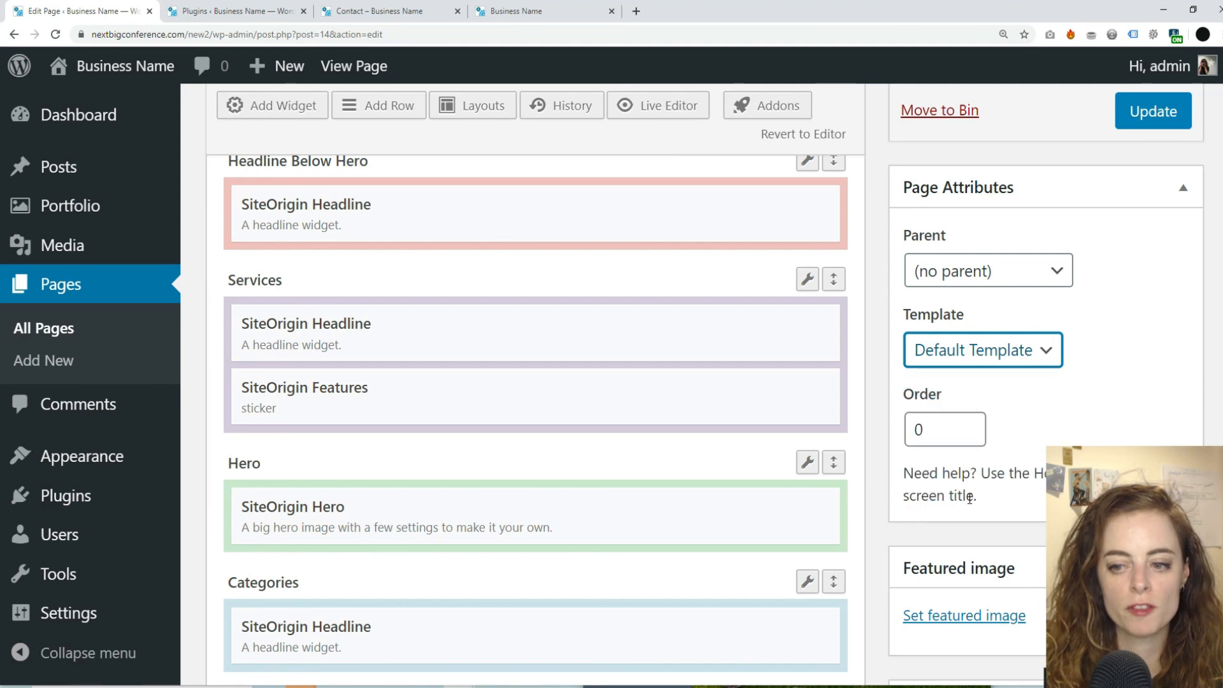
{"action": "left_click", "coordinate": [1152, 114]}
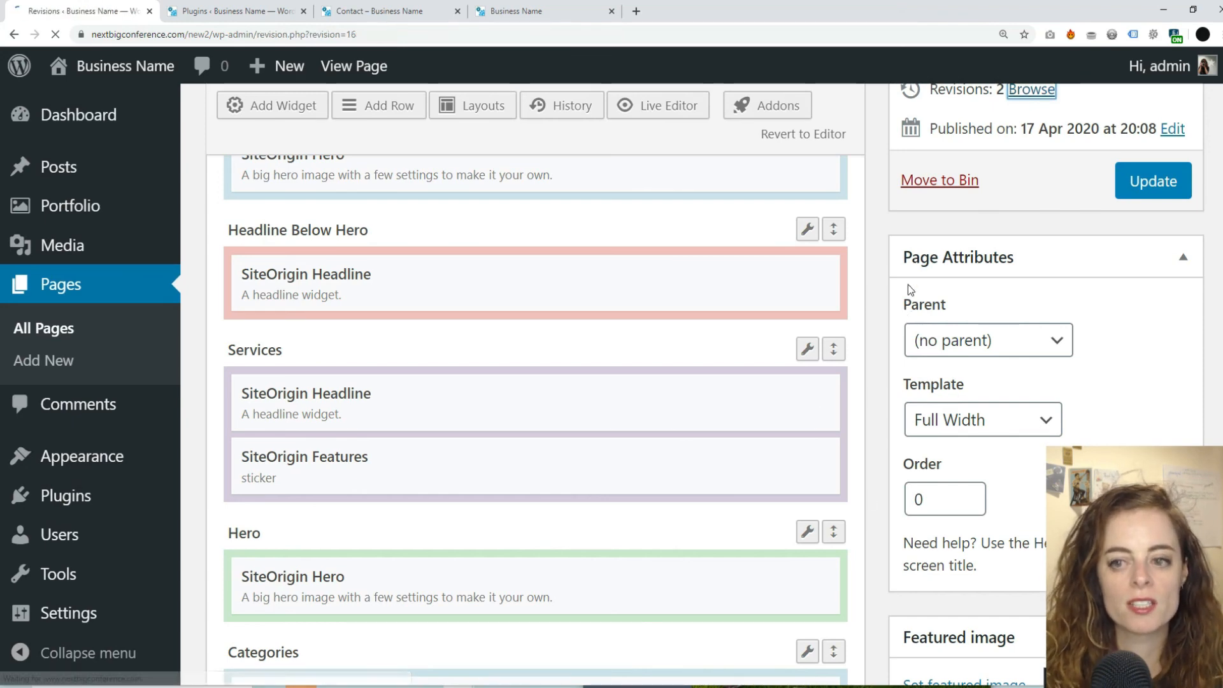
{"action": "scroll", "coordinate": [889, 439], "scroll_direction": "down", "scroll_amount": 3}
{"action": "scroll", "coordinate": [385, 324], "scroll_direction": "up", "scroll_amount": 3}
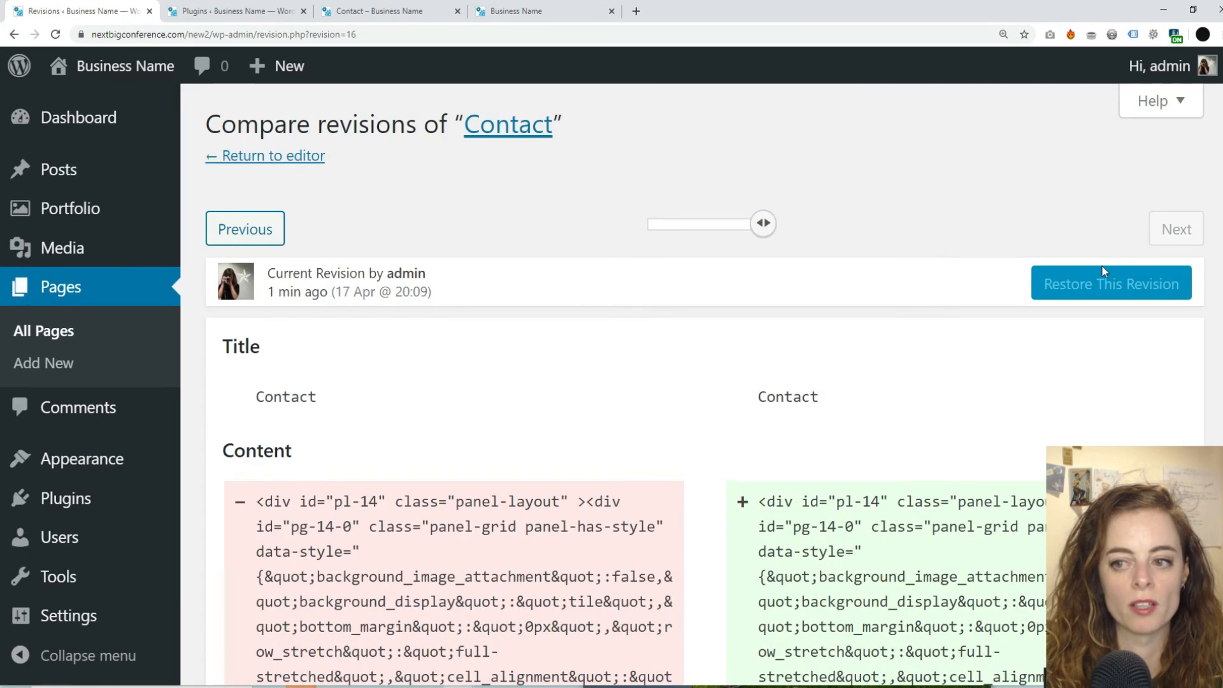
Return to the live Contact page and examine its full-width layout from the header through the Latest Recipes section to the footer
{"action": "left_click", "coordinate": [538, 11]}
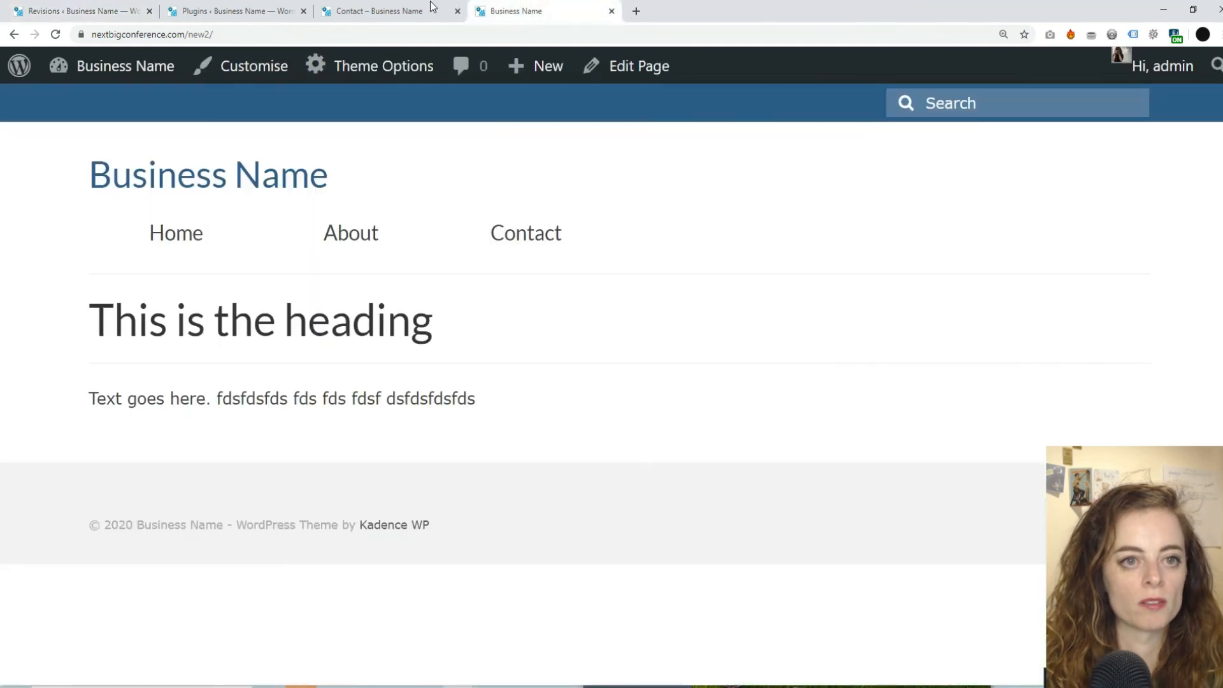
{"action": "left_click", "coordinate": [392, 12]}
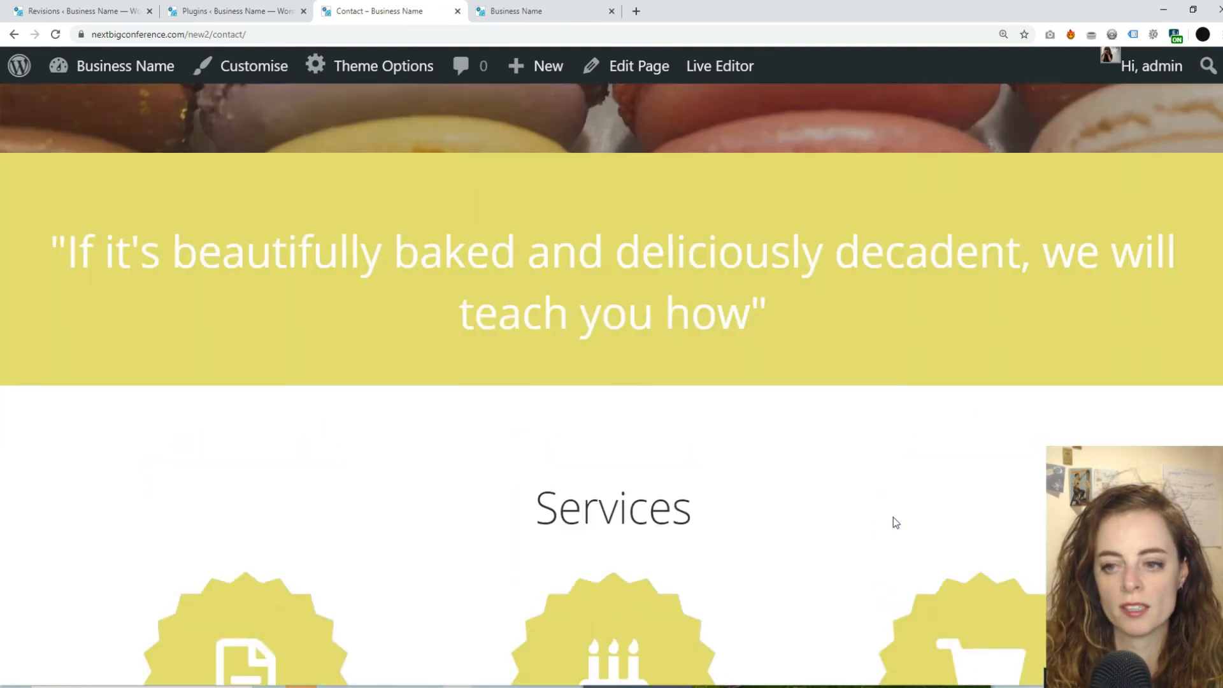
{"action": "scroll", "coordinate": [897, 515], "scroll_direction": "up", "scroll_amount": 7}
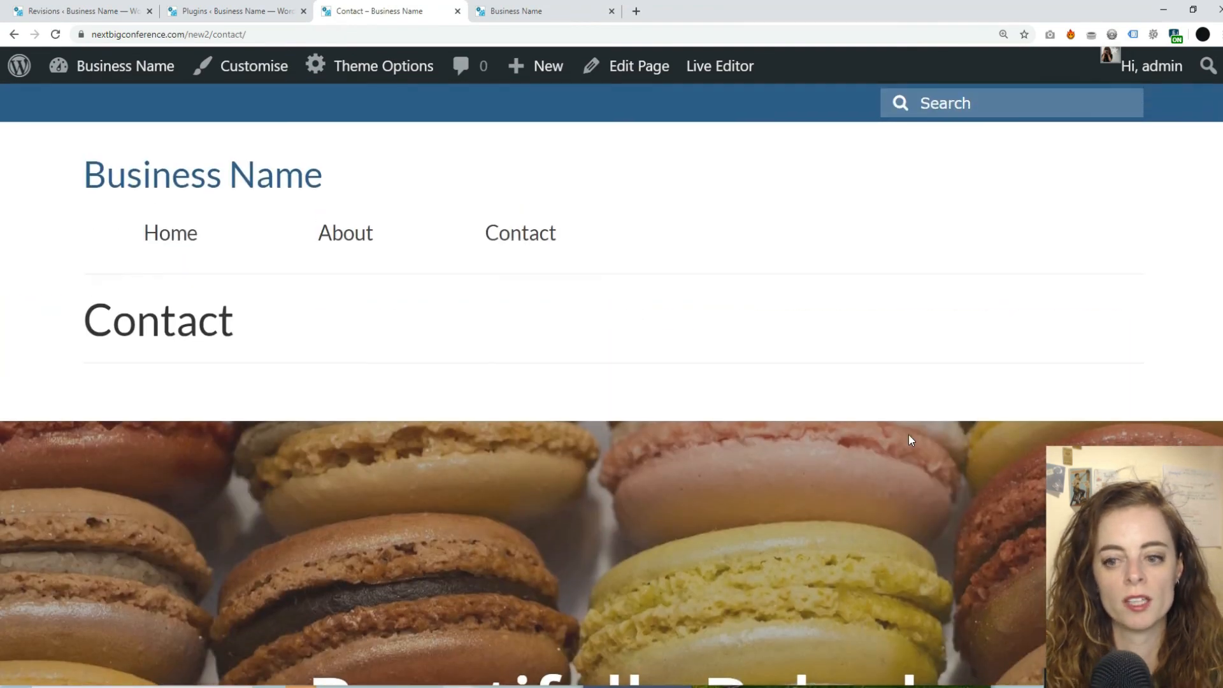
{"action": "scroll", "coordinate": [910, 435], "scroll_direction": "down", "scroll_amount": 5}
{"action": "scroll", "coordinate": [911, 436], "scroll_direction": "down", "scroll_amount": 15}
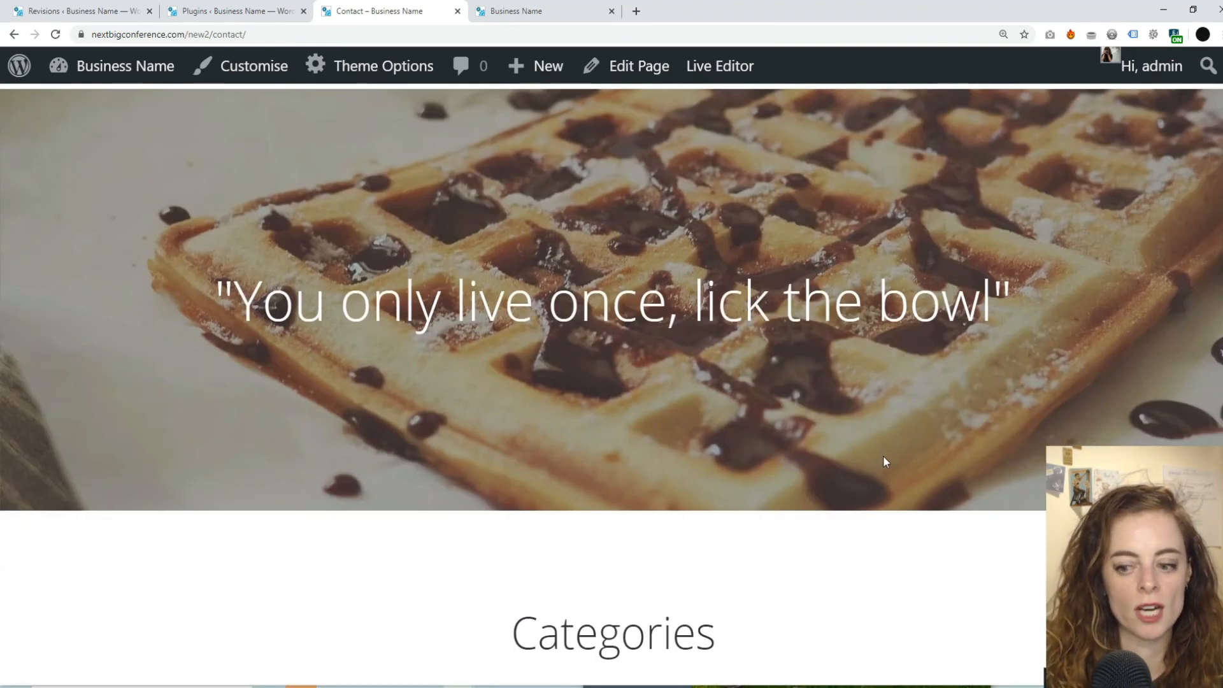
{"action": "scroll", "coordinate": [883, 457], "scroll_direction": "down", "scroll_amount": 12}
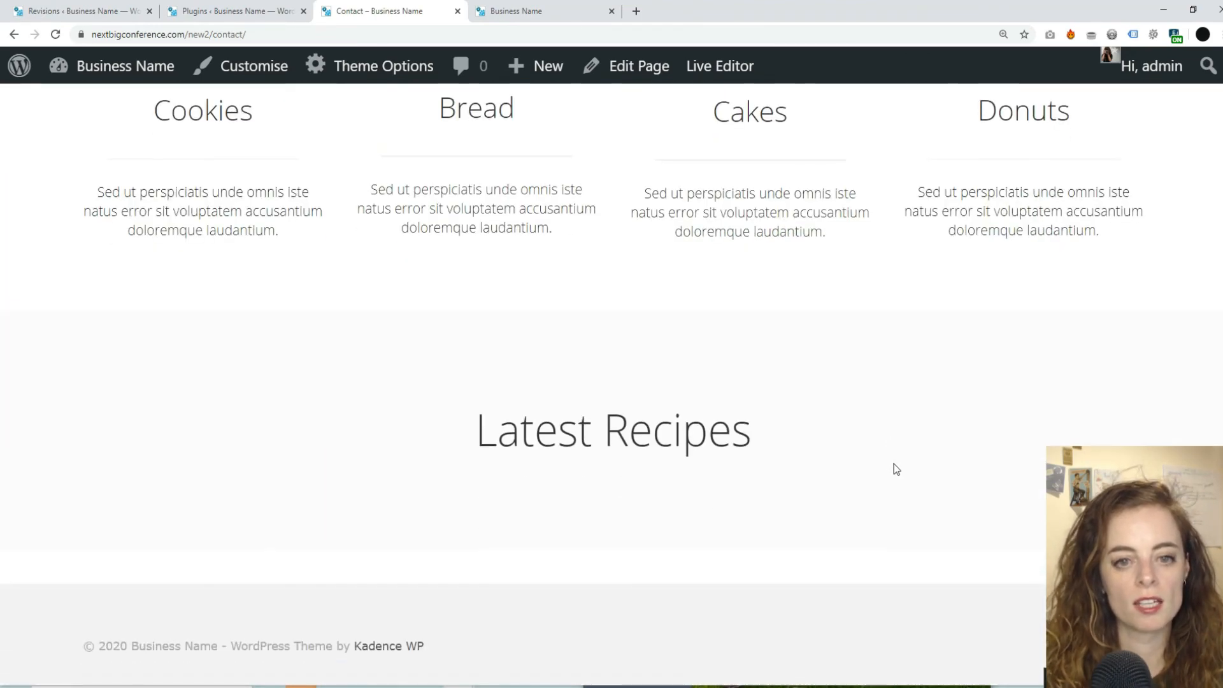
{"action": "scroll", "coordinate": [895, 468], "scroll_direction": "up", "scroll_amount": 10}
{"action": "scroll", "coordinate": [900, 469], "scroll_direction": "up", "scroll_amount": 15}
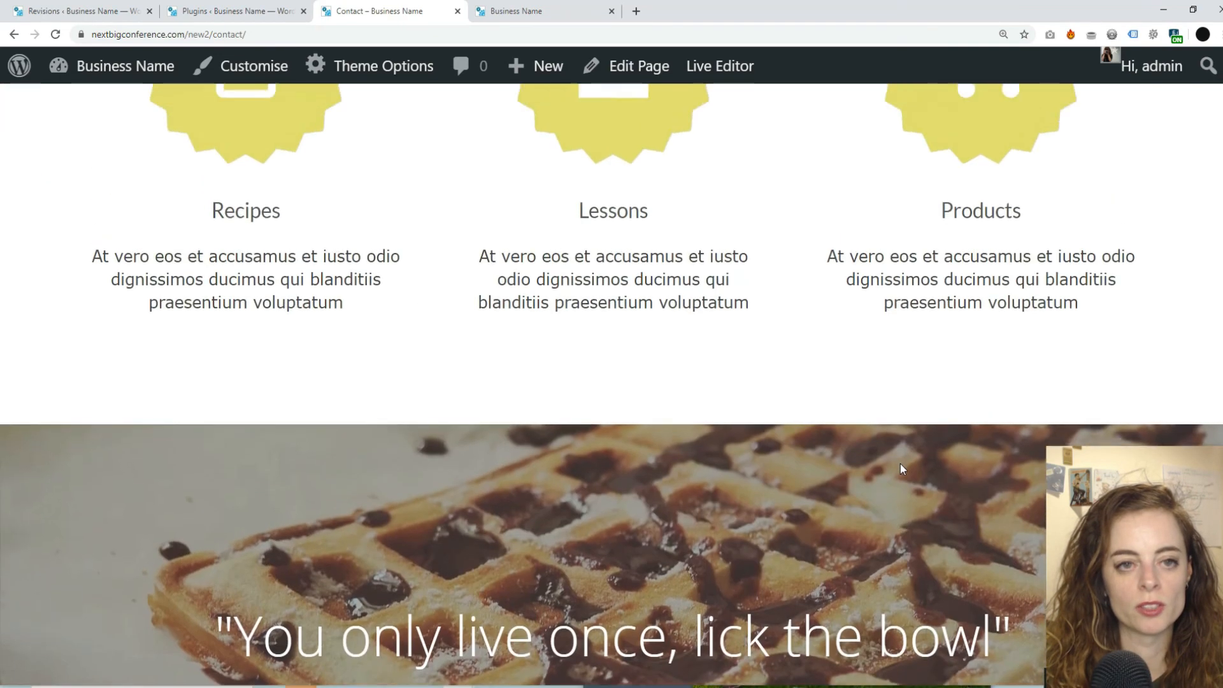
{"action": "scroll", "coordinate": [908, 473], "scroll_direction": "up", "scroll_amount": 3}
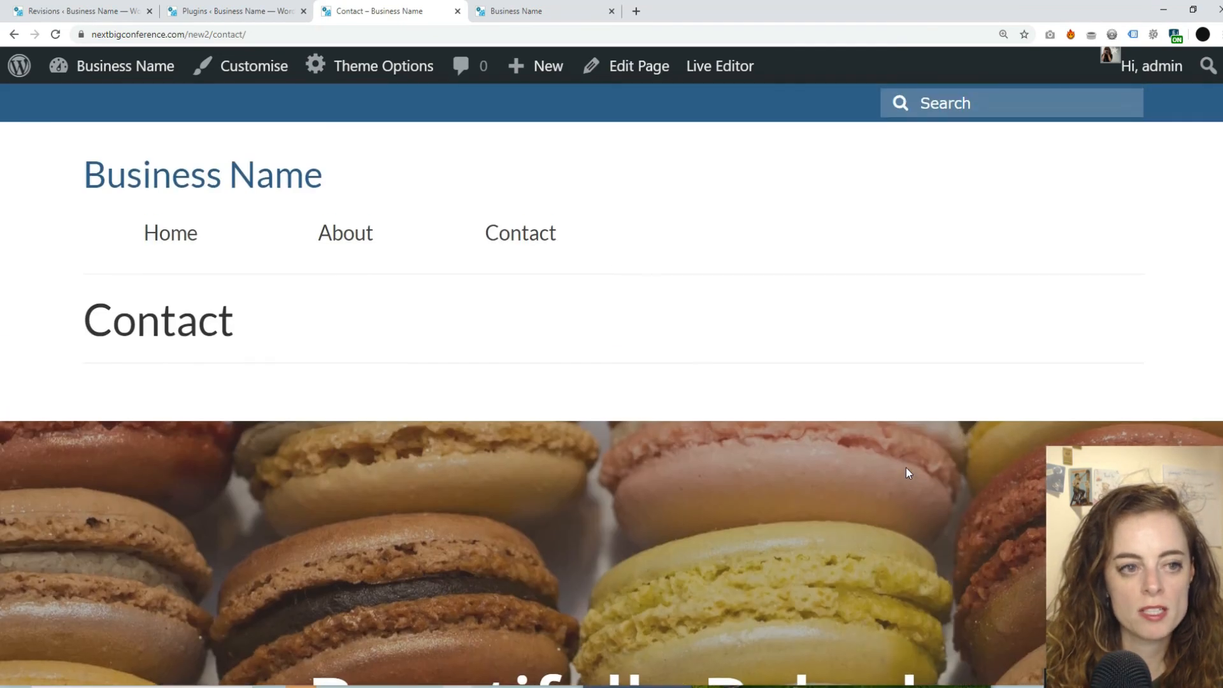